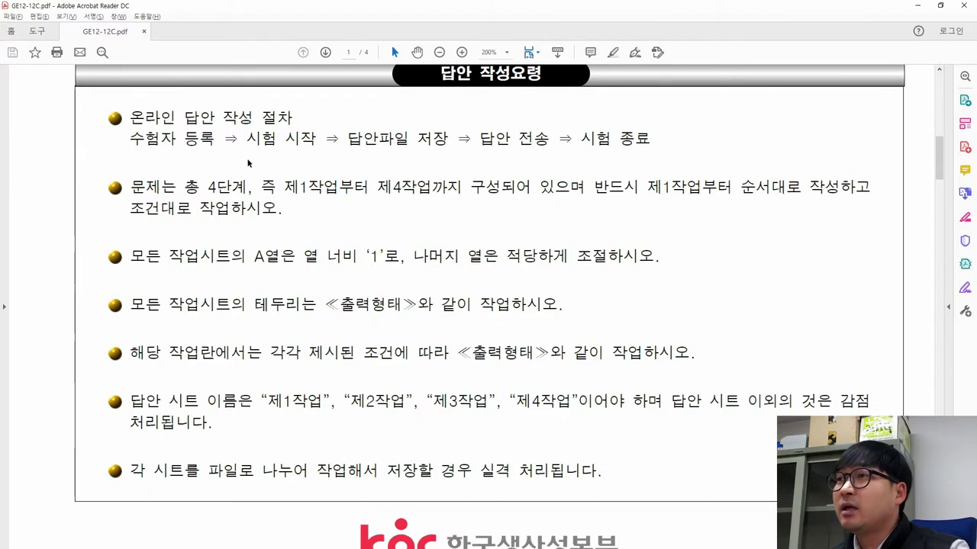
Read the exam's answer-writing instructions on work order, column A width, borders, output format and answer sheet names
{"action": "left_click_drag", "start_coordinate": [207, 186], "coordinate": [369, 186]}
{"action": "left_click_drag", "start_coordinate": [303, 186], "coordinate": [461, 186]}
{"action": "left_click_drag", "start_coordinate": [639, 186], "coordinate": [871, 189]}
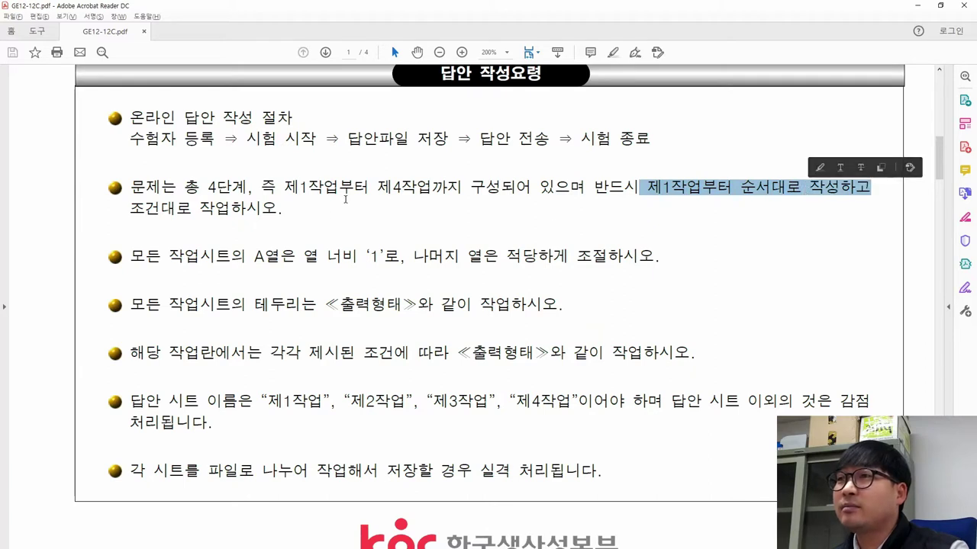
{"action": "left_click", "coordinate": [406, 189]}
{"action": "scroll", "coordinate": [406, 188], "scroll_direction": "down", "scroll_amount": 2}
{"action": "left_click_drag", "start_coordinate": [168, 158], "coordinate": [568, 158]}
{"action": "left_click", "coordinate": [413, 159]}
{"action": "left_click_drag", "start_coordinate": [254, 206], "coordinate": [489, 212]}
{"action": "left_click_drag", "start_coordinate": [254, 304], "coordinate": [549, 307]}
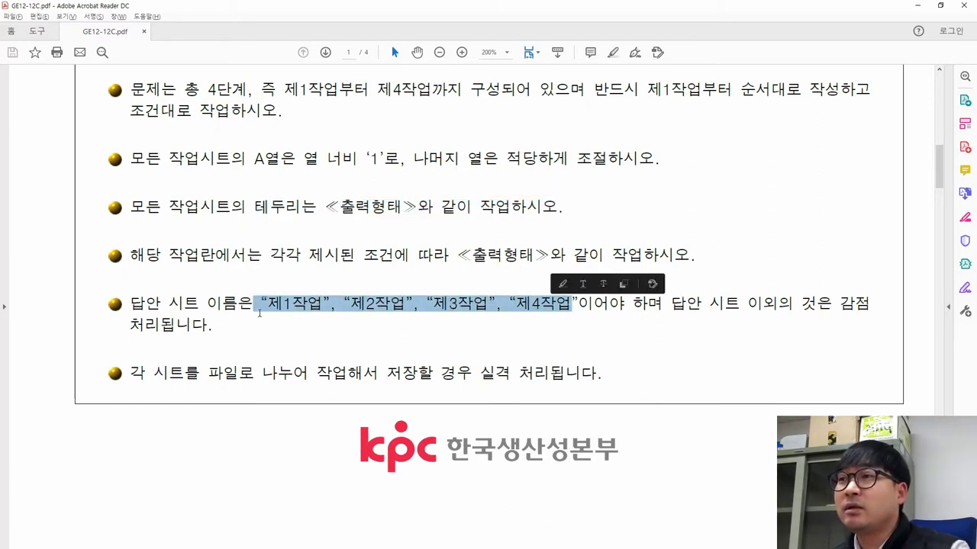
{"action": "left_click", "coordinate": [443, 307]}
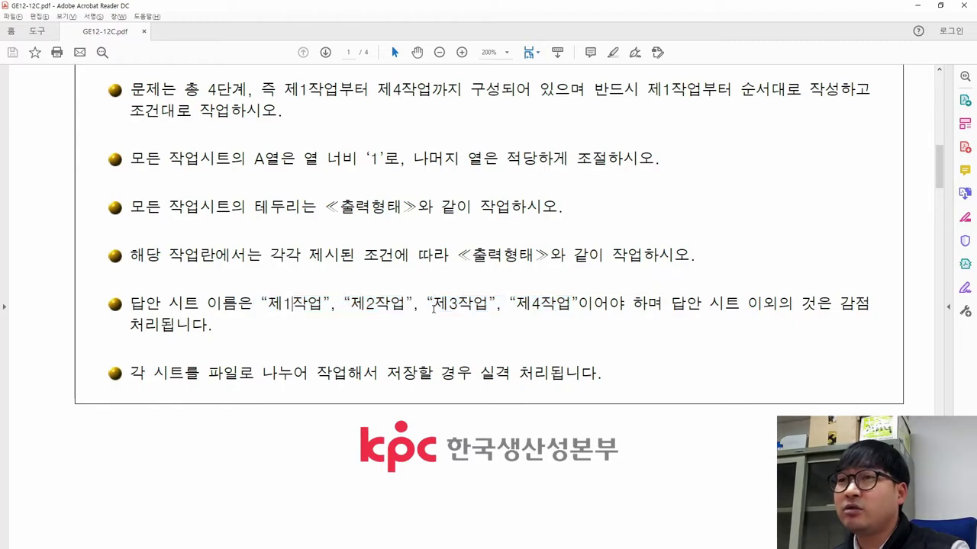
Examine the 제1작업 output table on page 2 of the exam PDF and the matching data in the Excel sheet
{"action": "scroll", "coordinate": [409, 303], "scroll_direction": "down", "scroll_amount": 5}
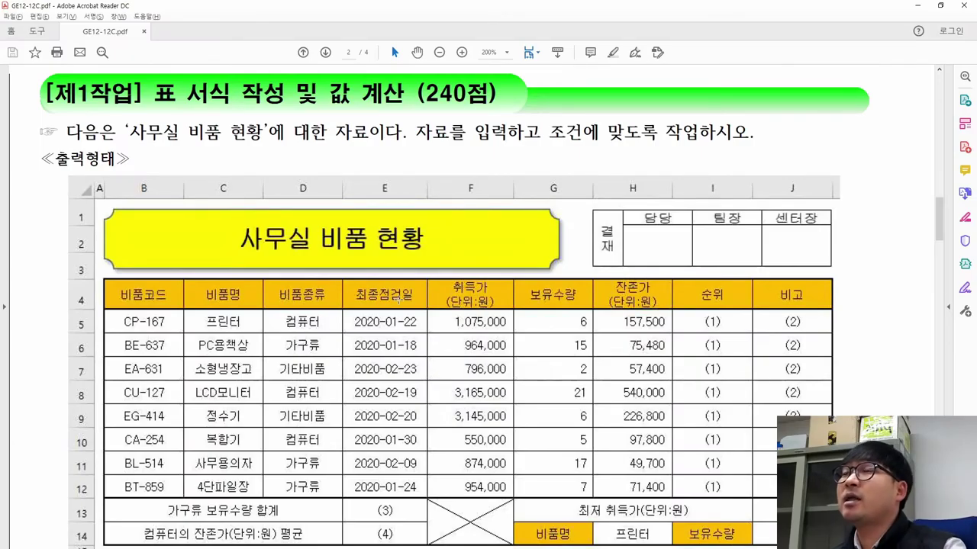
{"action": "scroll", "coordinate": [192, 186], "scroll_direction": "down", "scroll_amount": 1}
{"action": "mouse_move", "coordinate": [98, 148]}
{"action": "left_mouse_down"}
{"action": "mouse_move", "coordinate": [741, 417]}
{"action": "mouse_move", "coordinate": [841, 505]}
{"action": "left_mouse_up"}
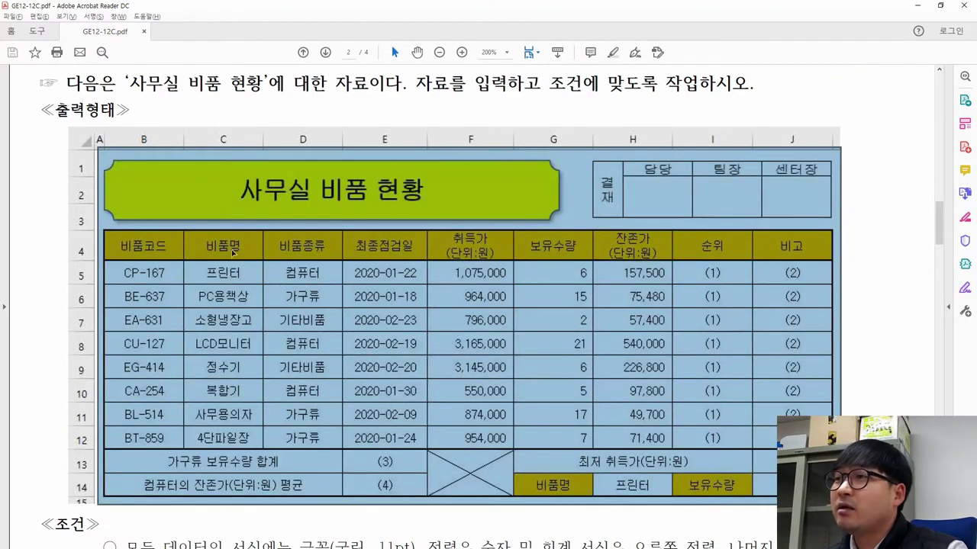
{"action": "left_click", "coordinate": [211, 250]}
{"action": "mouse_move", "coordinate": [107, 232]}
{"action": "left_mouse_down"}
{"action": "mouse_move", "coordinate": [627, 453]}
{"action": "mouse_move", "coordinate": [832, 497]}
{"action": "left_mouse_up"}
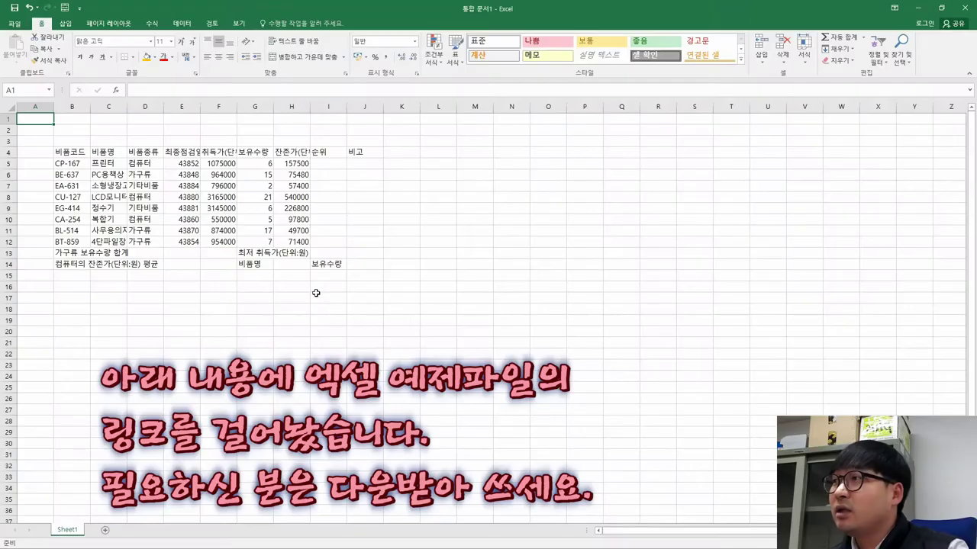
{"action": "mouse_move", "coordinate": [66, 153]}
{"action": "left_mouse_down"}
{"action": "mouse_move", "coordinate": [223, 197]}
{"action": "mouse_move", "coordinate": [328, 265]}
{"action": "left_mouse_up"}
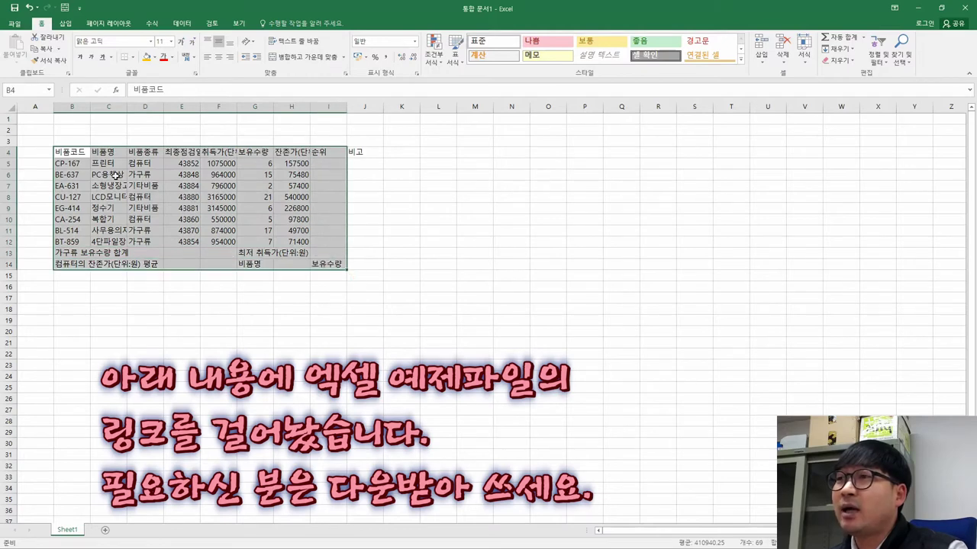
{"action": "left_click", "coordinate": [29, 120]}
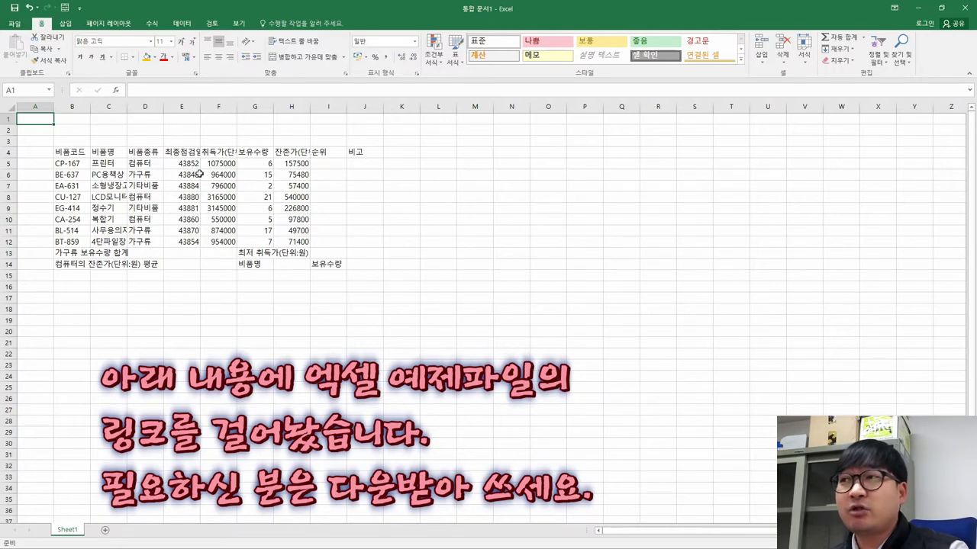
Return to the exam PDF and review the 사무실 비품 현황 table data in rows 4 to 14
{"action": "key", "text": "alt+Tab"}
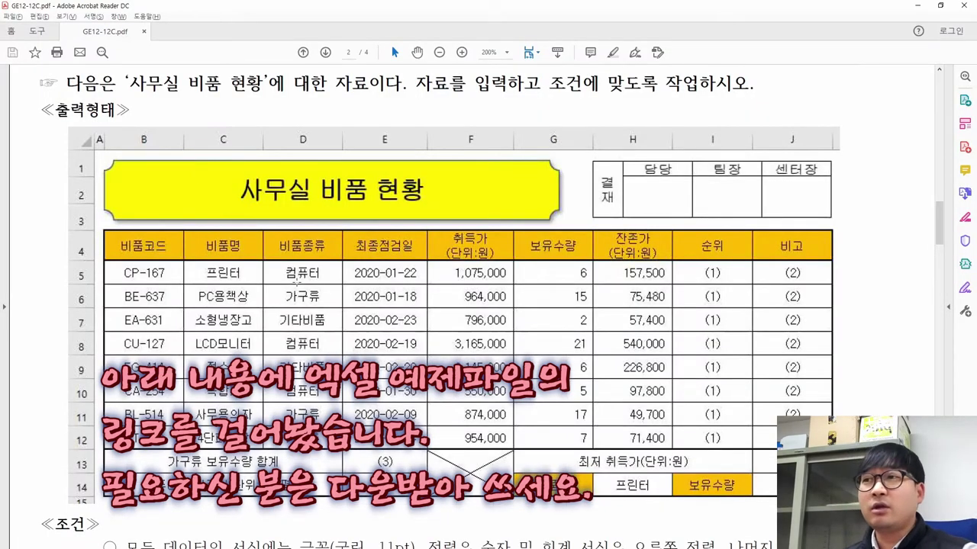
{"action": "left_click_drag", "start_coordinate": [119, 237], "coordinate": [816, 496]}
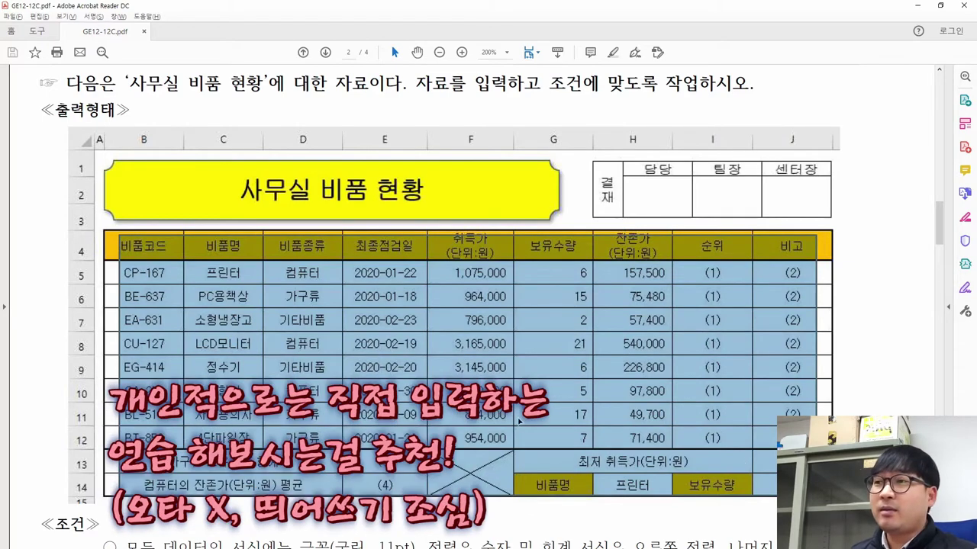
{"action": "left_click", "coordinate": [186, 299]}
{"action": "left_click_drag", "start_coordinate": [126, 245], "coordinate": [829, 499]}
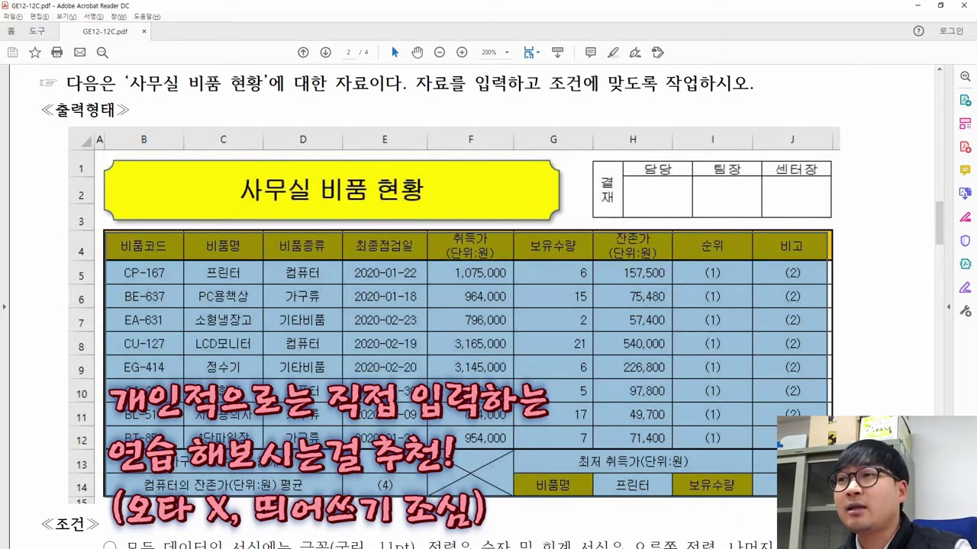
{"action": "left_click", "coordinate": [369, 367]}
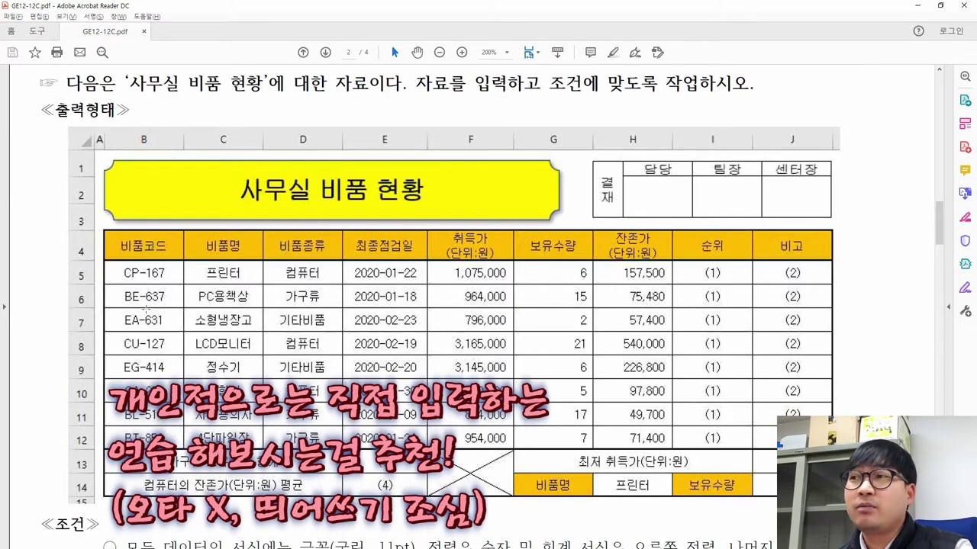
{"action": "left_click_drag", "start_coordinate": [122, 238], "coordinate": [814, 495]}
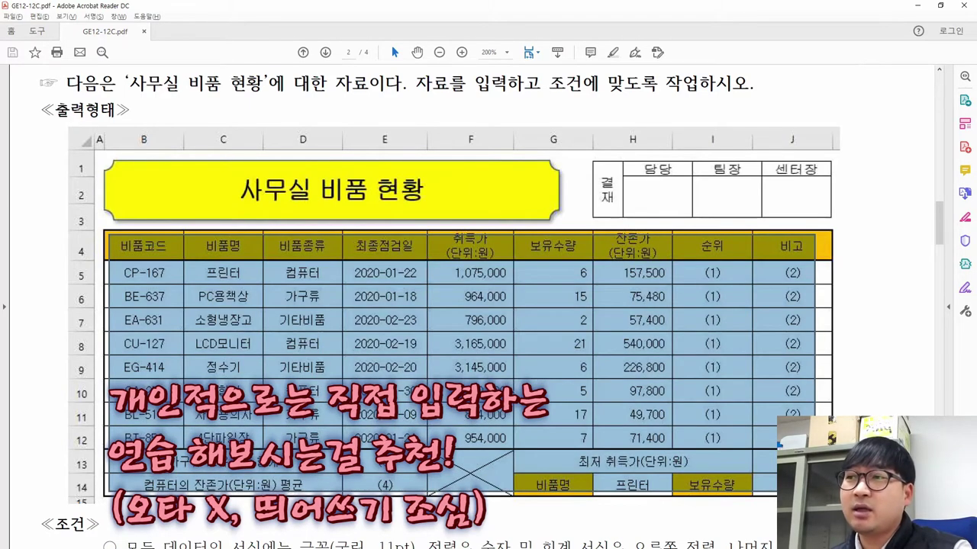
{"action": "key", "text": "Escape"}
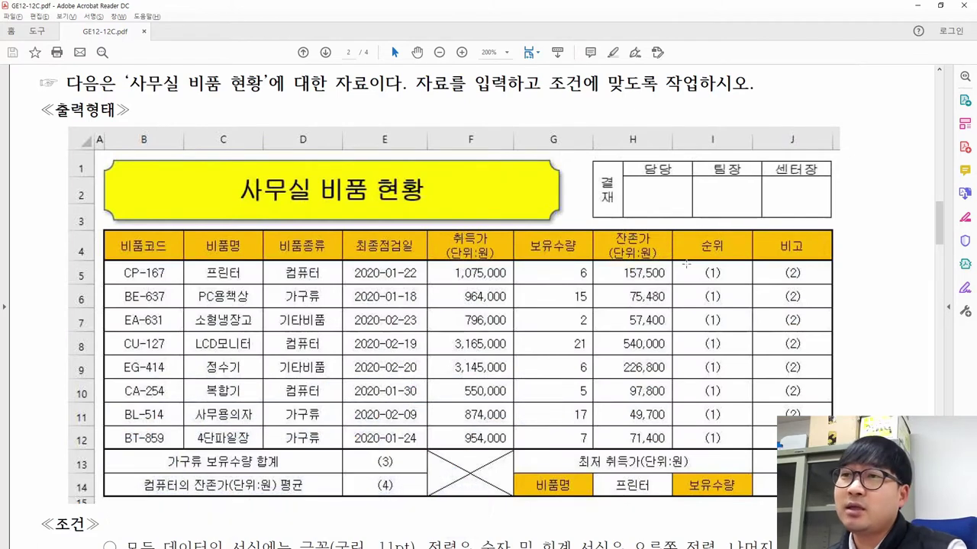
Examine the numbered function placeholders in the 순위 and 비고 columns and the summary rows of the output table
{"action": "left_click_drag", "start_coordinate": [692, 264], "coordinate": [821, 441]}
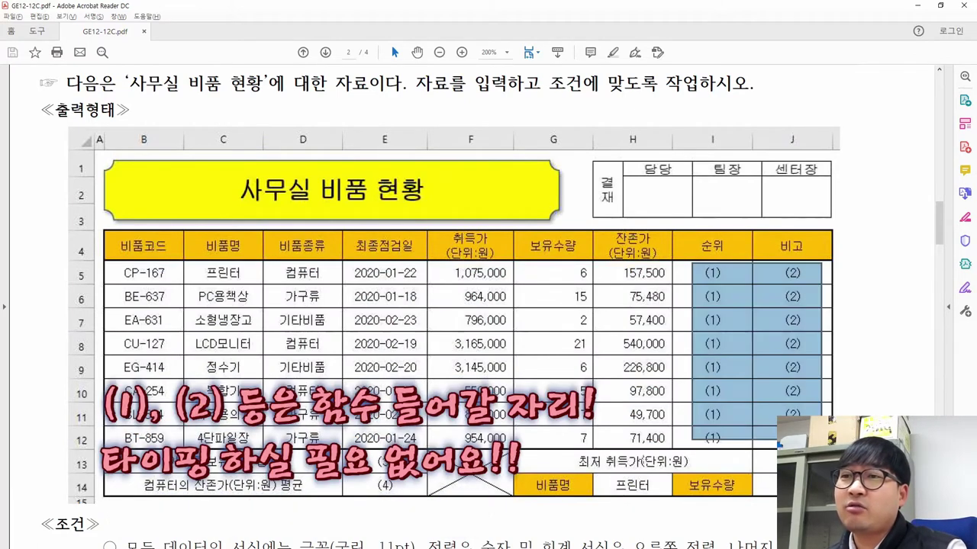
{"action": "key", "text": "Escape"}
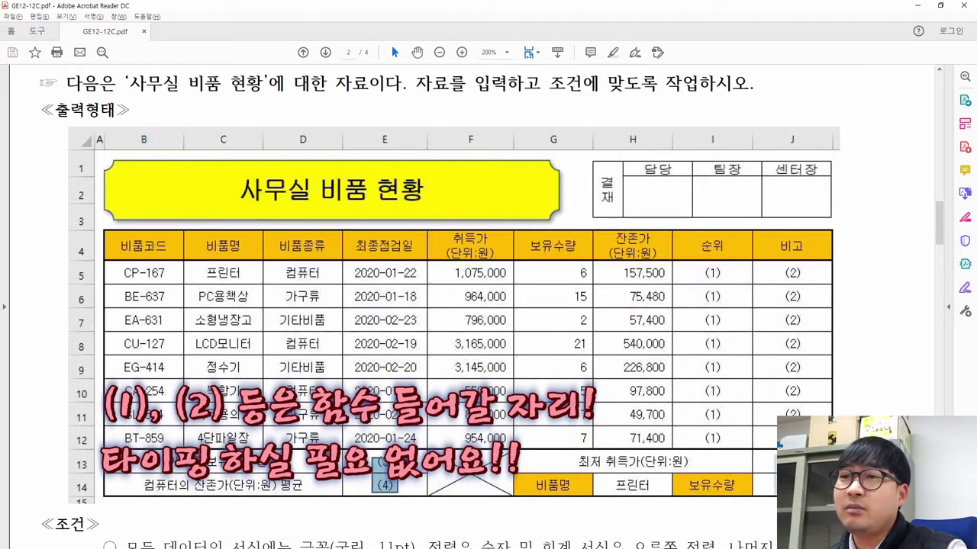
{"action": "left_click_drag", "start_coordinate": [696, 261], "coordinate": [821, 441]}
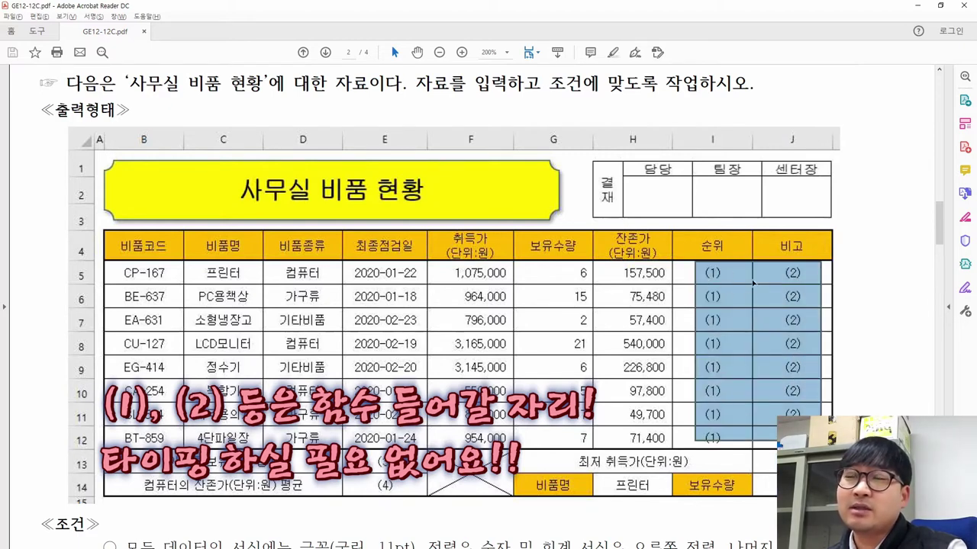
{"action": "left_click", "coordinate": [728, 278]}
{"action": "left_click_drag", "start_coordinate": [691, 263], "coordinate": [818, 439]}
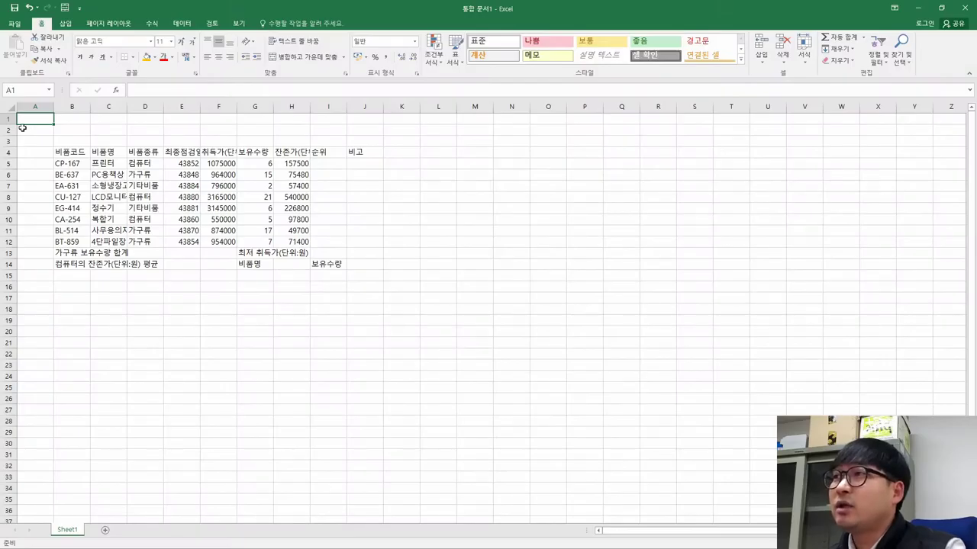
Check the column width instruction in the exam PDF and set column A's width to 1 in the Excel sheet
{"action": "key", "text": "alt+Tab"}
{"action": "scroll", "coordinate": [384, 183], "scroll_direction": "up", "scroll_amount": 10}
{"action": "left_click_drag", "start_coordinate": [382, 183], "coordinate": [382, 183]}
{"action": "key", "text": "alt+Tab"}
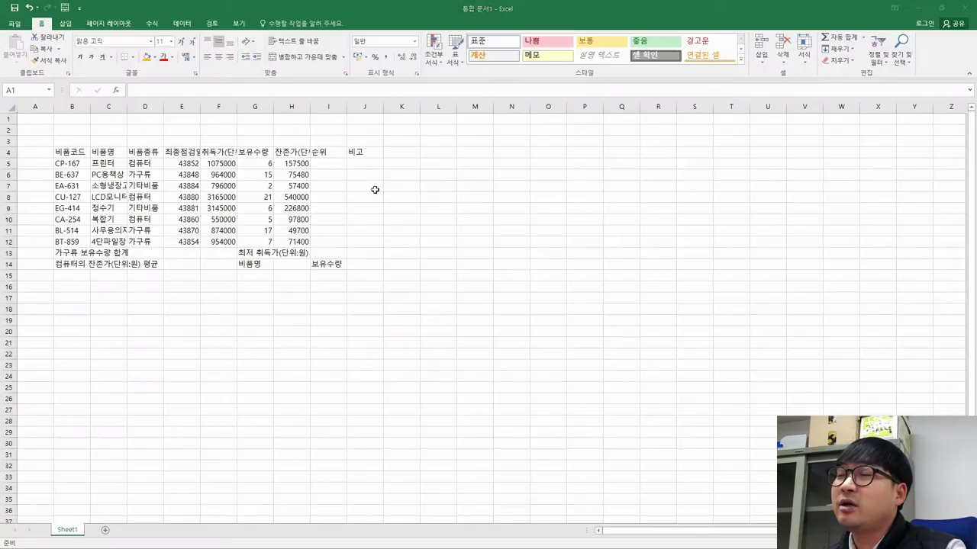
{"action": "right_click", "coordinate": [44, 108]}
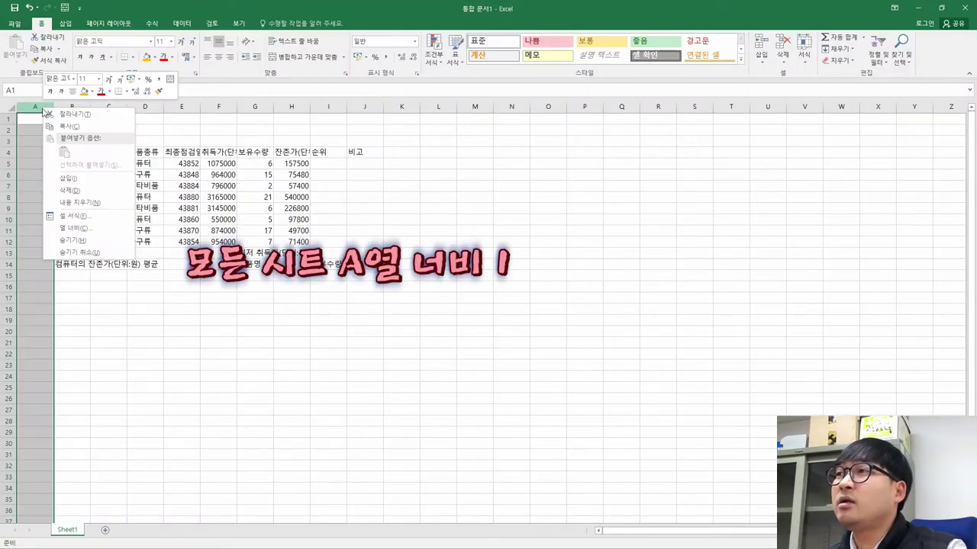
{"action": "left_click", "coordinate": [74, 227]}
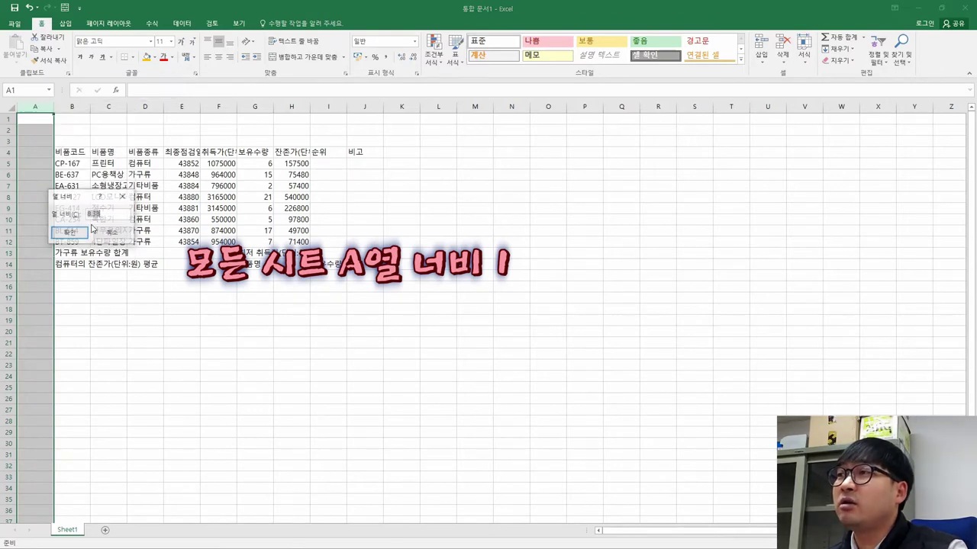
{"action": "type", "text": "1"}
{"action": "left_click", "coordinate": [80, 232]}
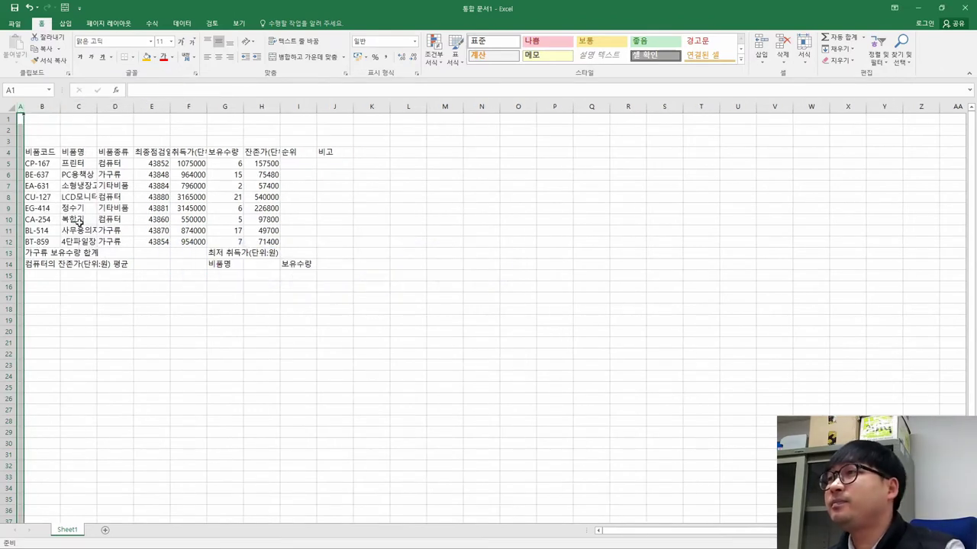
{"action": "left_click", "coordinate": [79, 185]}
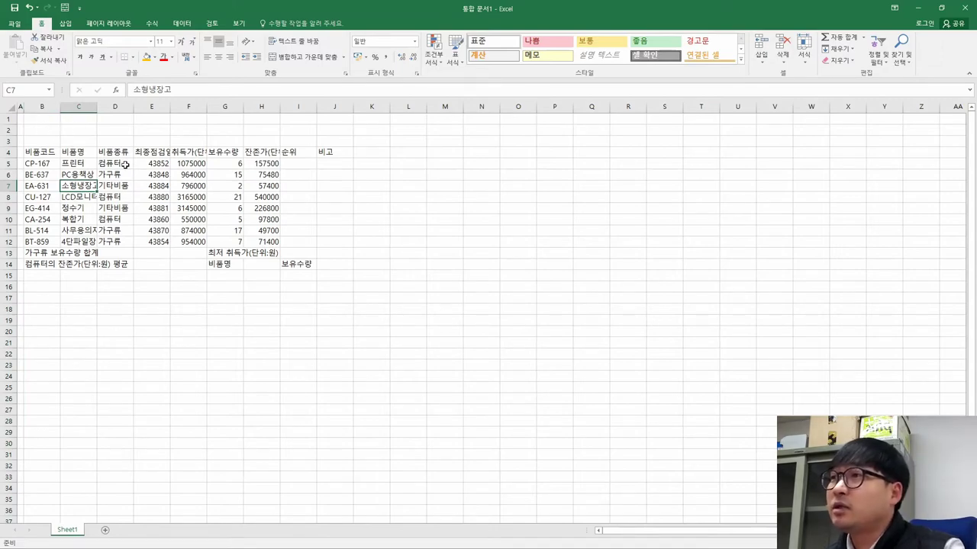
Check the 출력형태 table in the exam PDF and set the height of all rows in the Excel sheet to 20
{"action": "key", "text": "alt+Tab"}
{"action": "scroll", "coordinate": [392, 316], "scroll_direction": "up", "scroll_amount": 1}
{"action": "scroll", "coordinate": [392, 316], "scroll_direction": "down", "scroll_amount": 6}
{"action": "scroll", "coordinate": [375, 317], "scroll_direction": "down", "scroll_amount": 4}
{"action": "scroll", "coordinate": [375, 318], "scroll_direction": "up", "scroll_amount": 2}
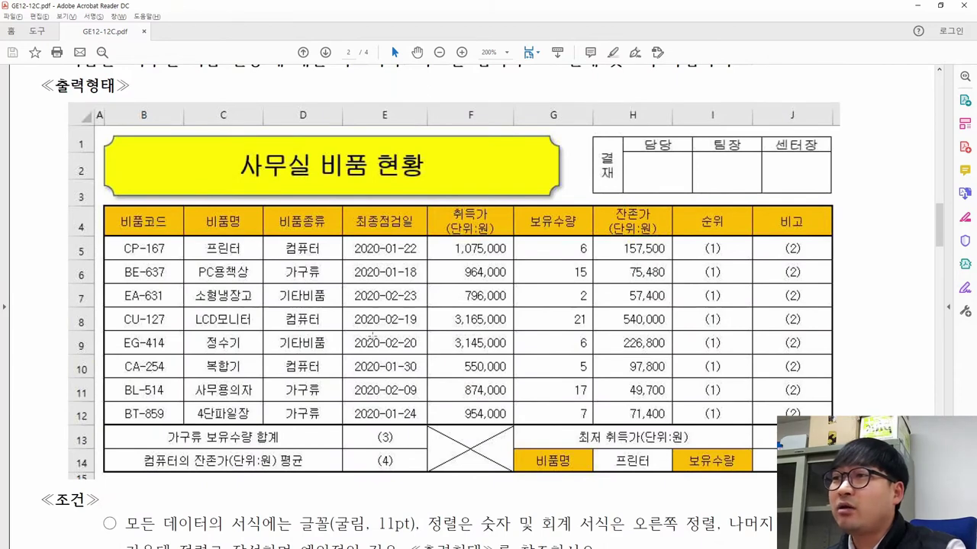
{"action": "key", "text": "alt+Tab"}
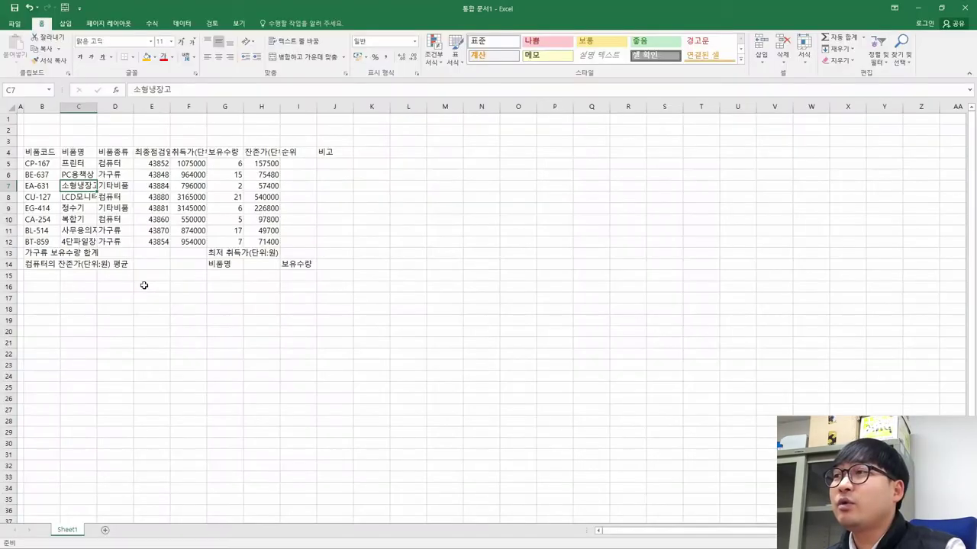
{"action": "left_click", "coordinate": [9, 108]}
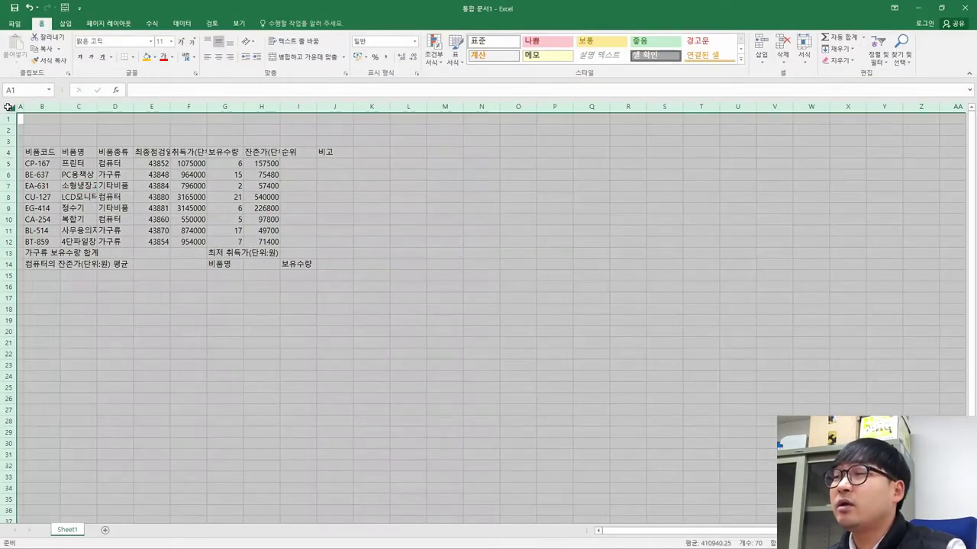
{"action": "scroll", "coordinate": [134, 213], "scroll_direction": "up", "scroll_amount": 6}
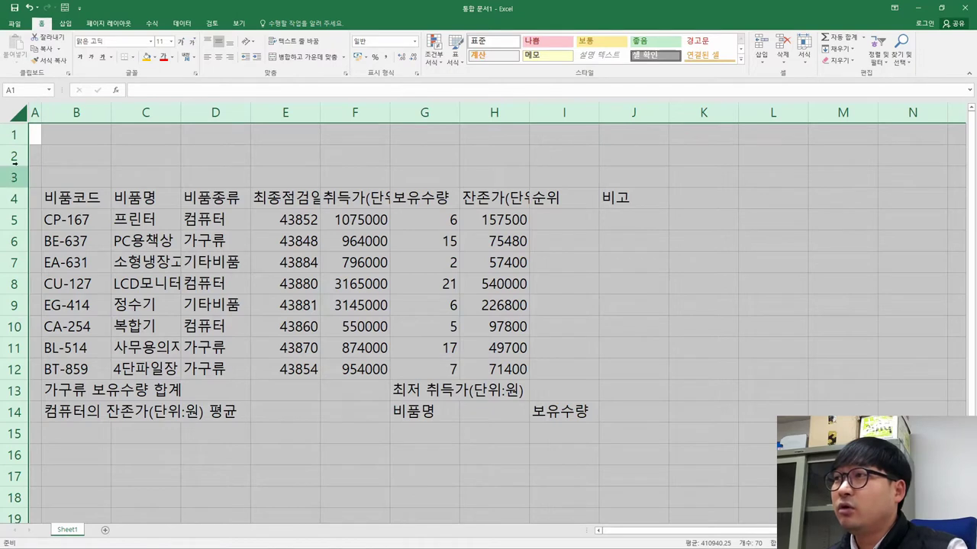
{"action": "right_click", "coordinate": [13, 220]}
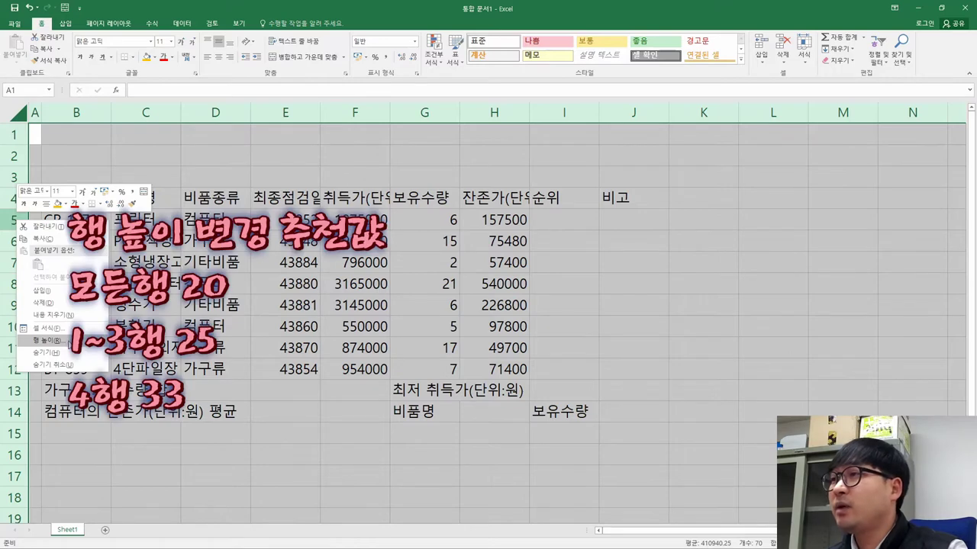
{"action": "left_click", "coordinate": [47, 340]}
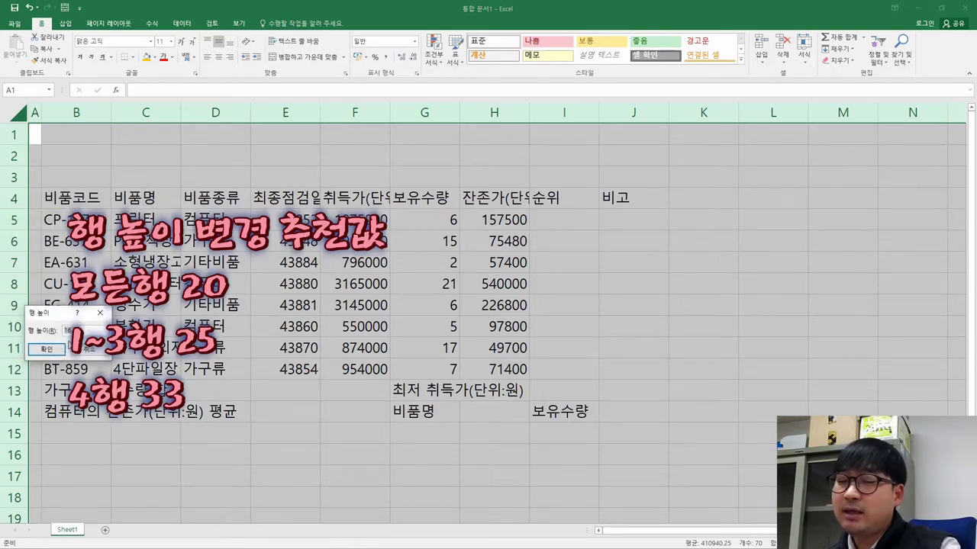
{"action": "key", "text": "Return"}
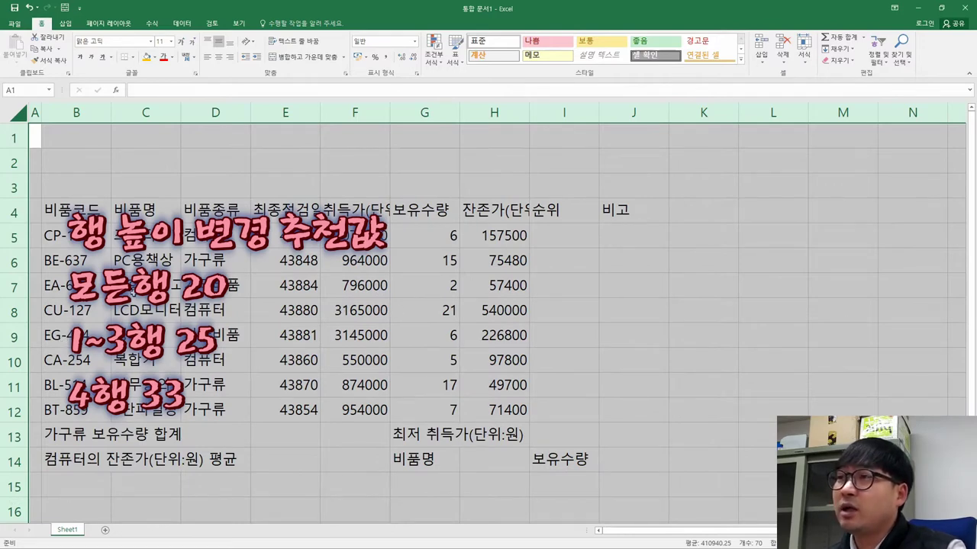
Set the height of rows 1 to 3 to 25
{"action": "left_click", "coordinate": [65, 235]}
{"action": "left_click_drag", "start_coordinate": [14, 139], "coordinate": [13, 187]}
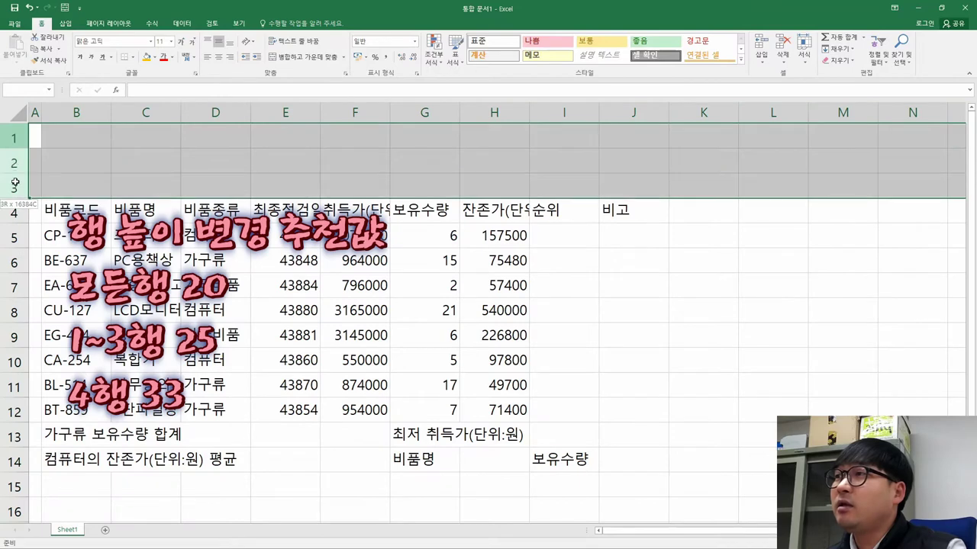
{"action": "right_click", "coordinate": [16, 188]}
{"action": "left_click", "coordinate": [65, 302]}
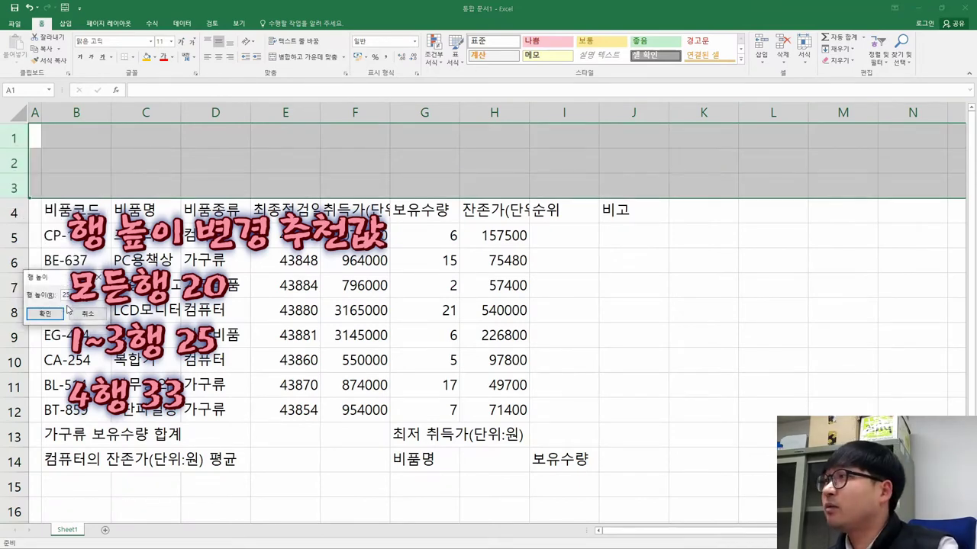
{"action": "left_click", "coordinate": [64, 312]}
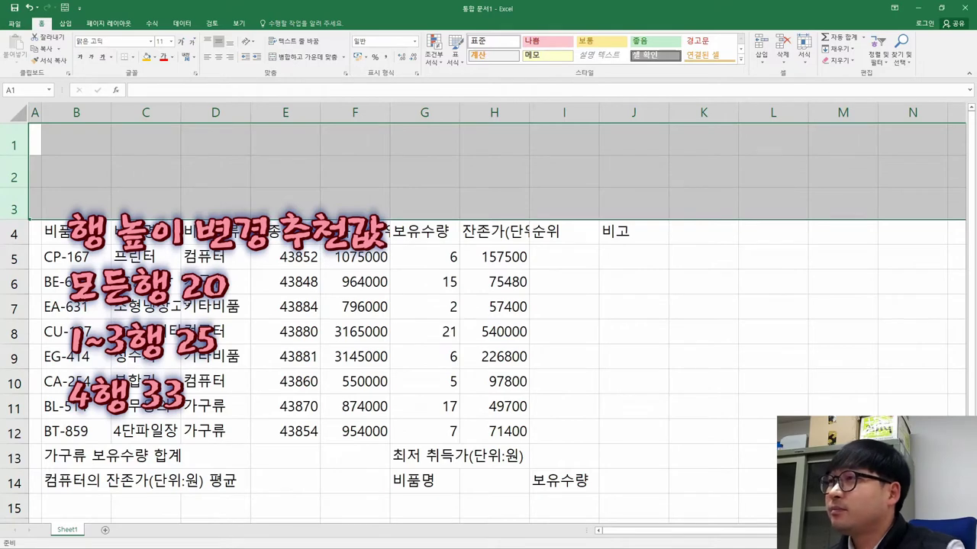
Set the height of header row 4 to 33
{"action": "right_click", "coordinate": [16, 236]}
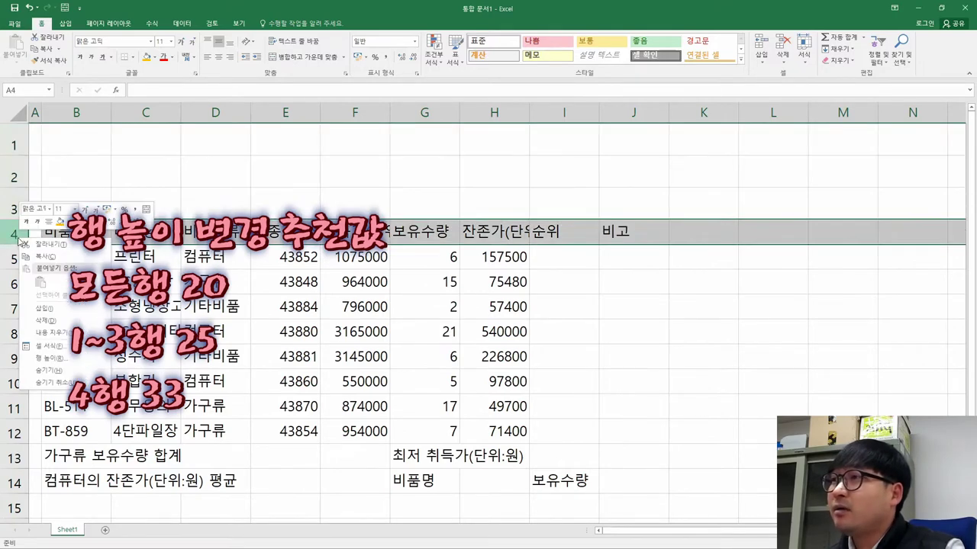
{"action": "left_click", "coordinate": [53, 352]}
{"action": "type", "text": "33"}
{"action": "left_click", "coordinate": [53, 358]}
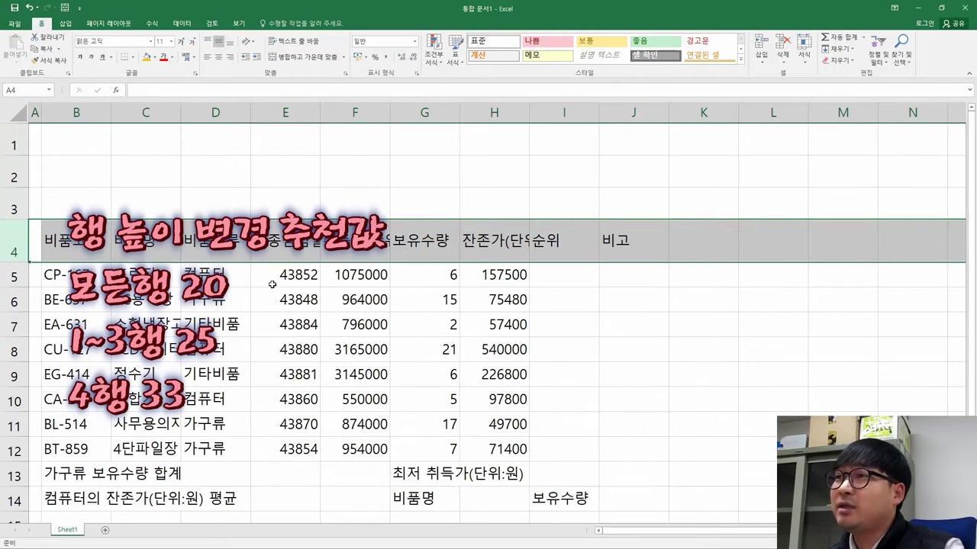
Compare the 최종점검일 values in E5:E12 with the dates in the exam PDF's 출력형태 table
{"action": "left_click", "coordinate": [228, 296]}
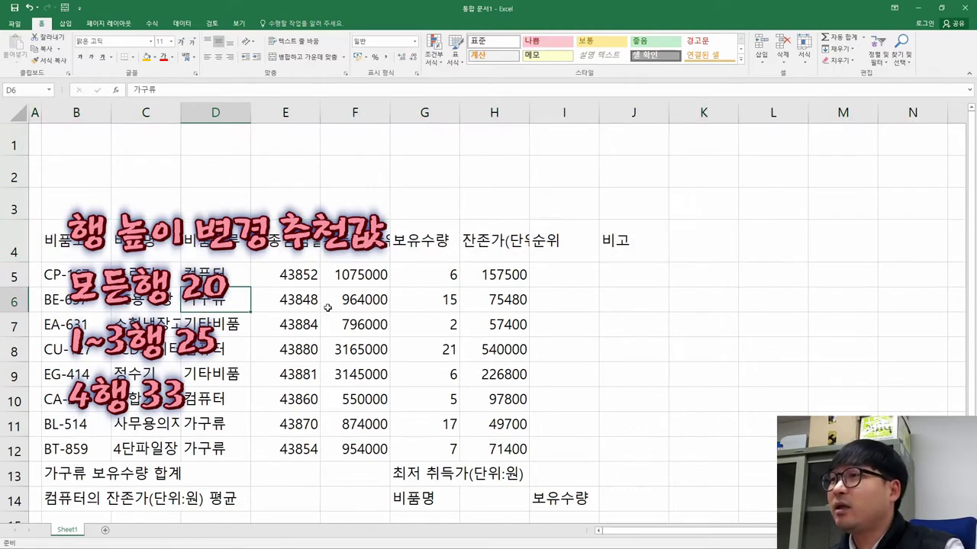
{"action": "key", "text": "alt+Tab"}
{"action": "key", "text": "alt+Tab"}
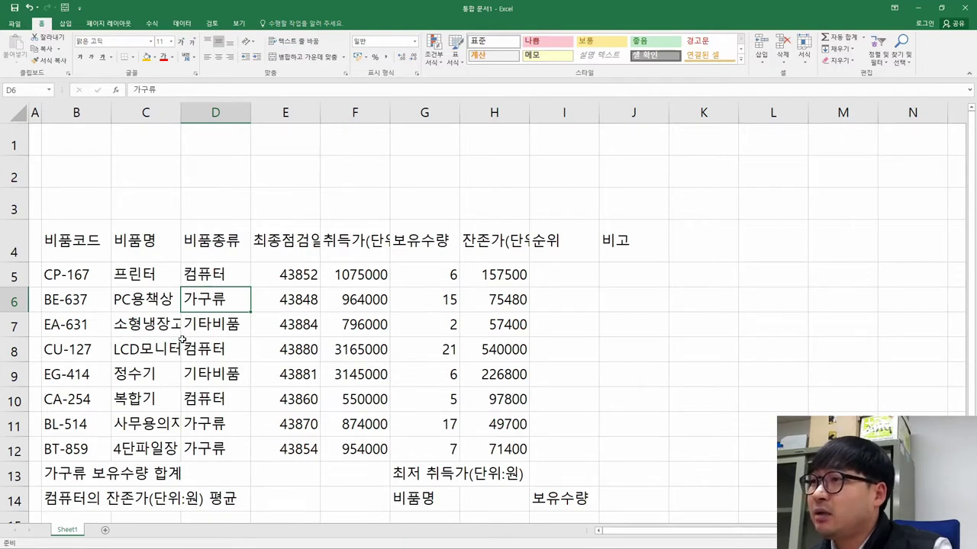
{"action": "key", "text": "alt"}
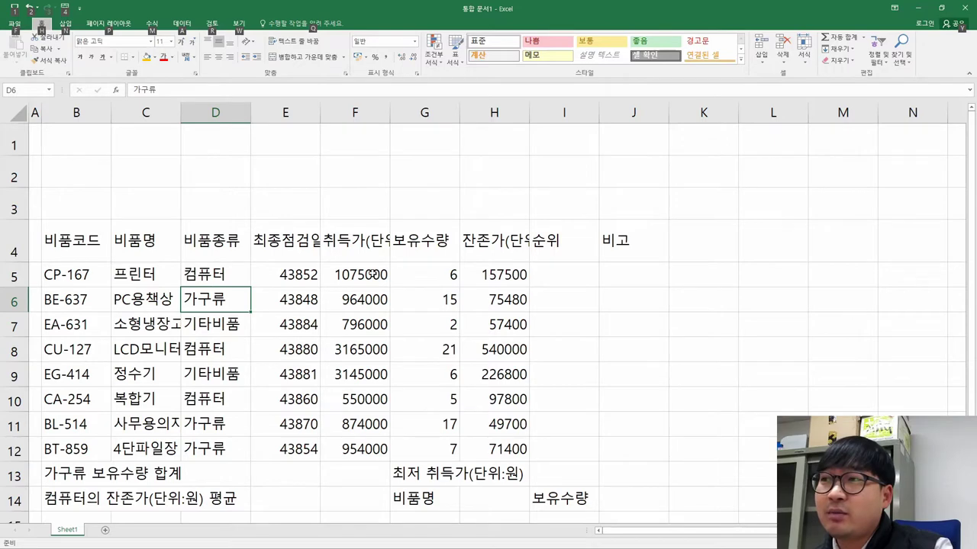
{"action": "left_click_drag", "start_coordinate": [286, 275], "coordinate": [281, 448]}
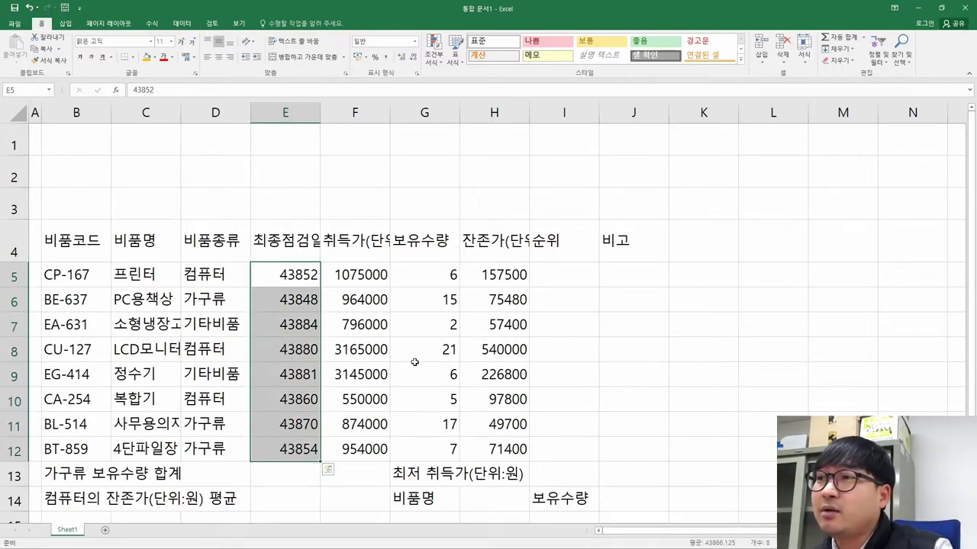
{"action": "key", "text": "alt+Tab"}
{"action": "left_click_drag", "start_coordinate": [351, 213], "coordinate": [417, 230]}
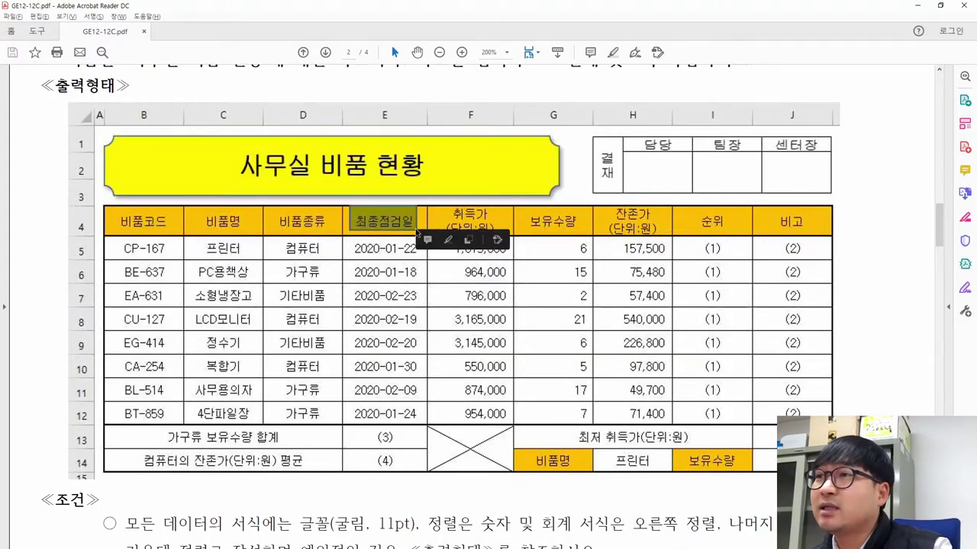
{"action": "left_click_drag", "start_coordinate": [355, 248], "coordinate": [426, 269]}
{"action": "key", "text": "alt+Tab"}
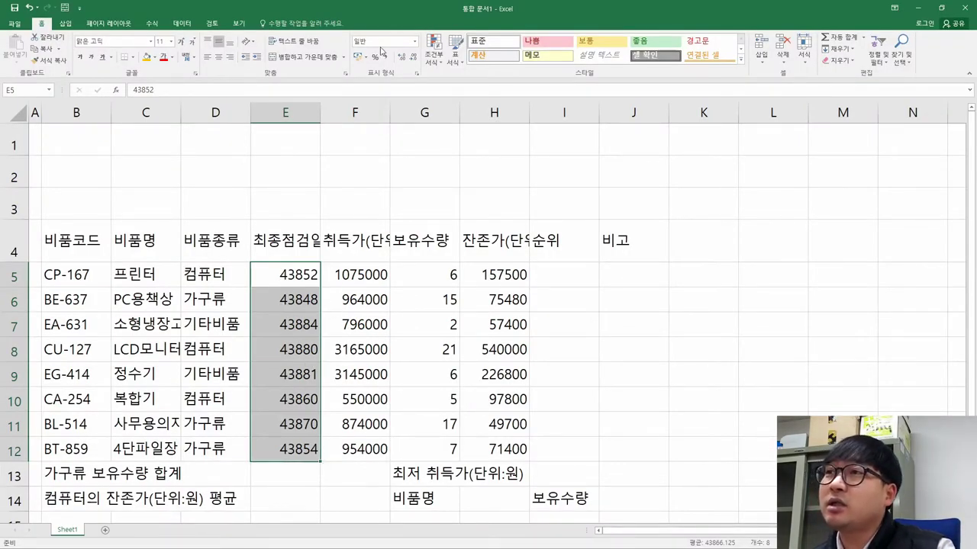
Clear the 최종점검일 values in E5:E12
{"action": "key", "text": "ctrl+q"}
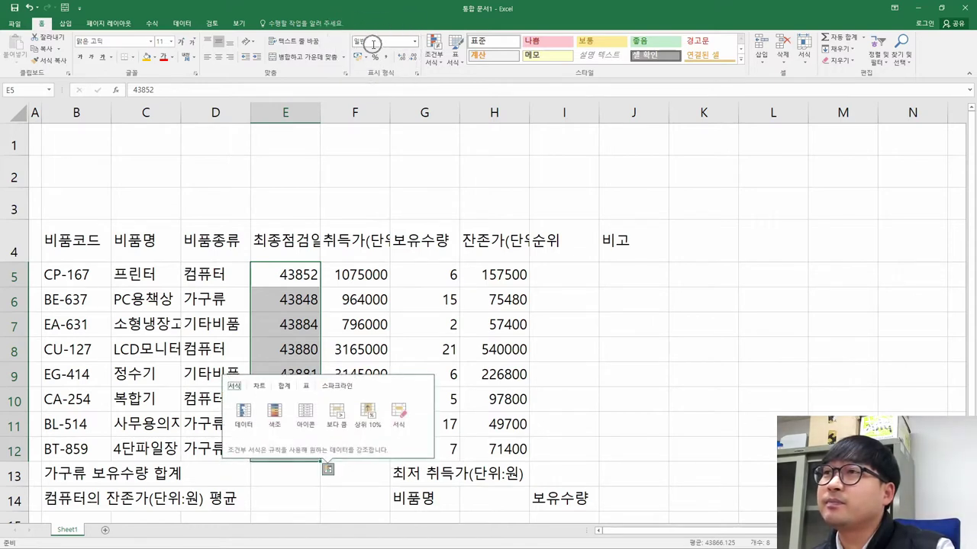
{"action": "left_click", "coordinate": [354, 279]}
{"action": "left_click_drag", "start_coordinate": [289, 273], "coordinate": [293, 447]}
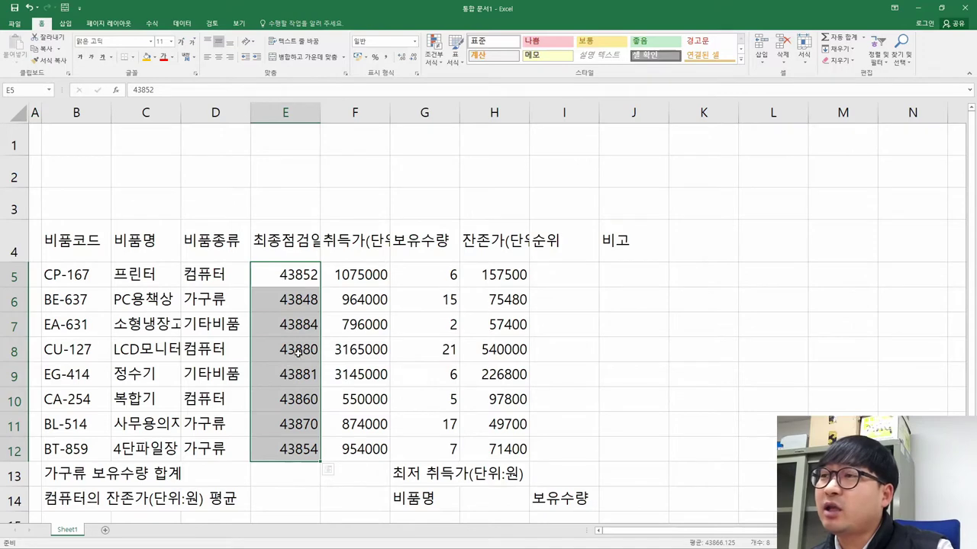
{"action": "key", "text": "Delete"}
Check the first 최종점검일 date in the exam PDF and enter 2020-01-22 in cell E5
{"action": "left_click", "coordinate": [296, 278]}
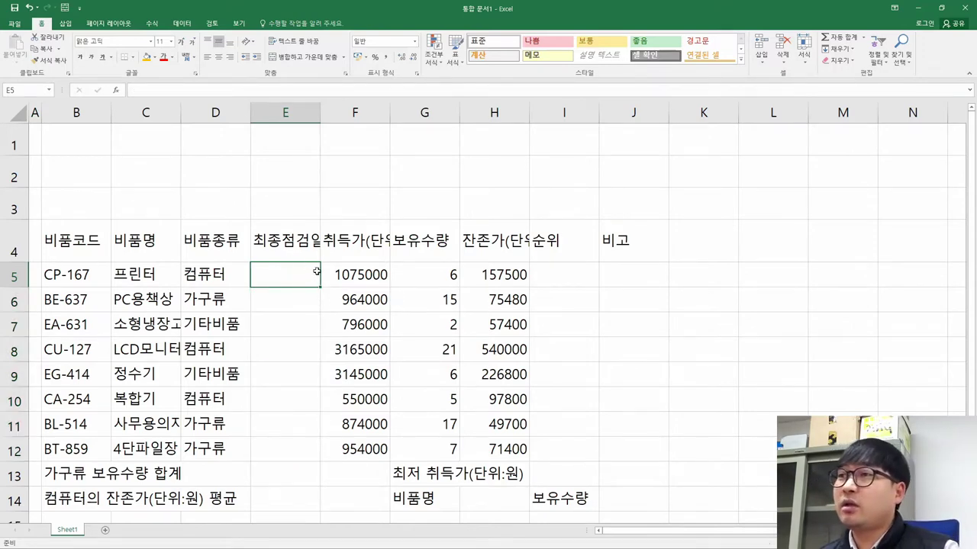
{"action": "key", "text": "alt+Tab"}
{"action": "left_click_drag", "start_coordinate": [352, 243], "coordinate": [397, 261]}
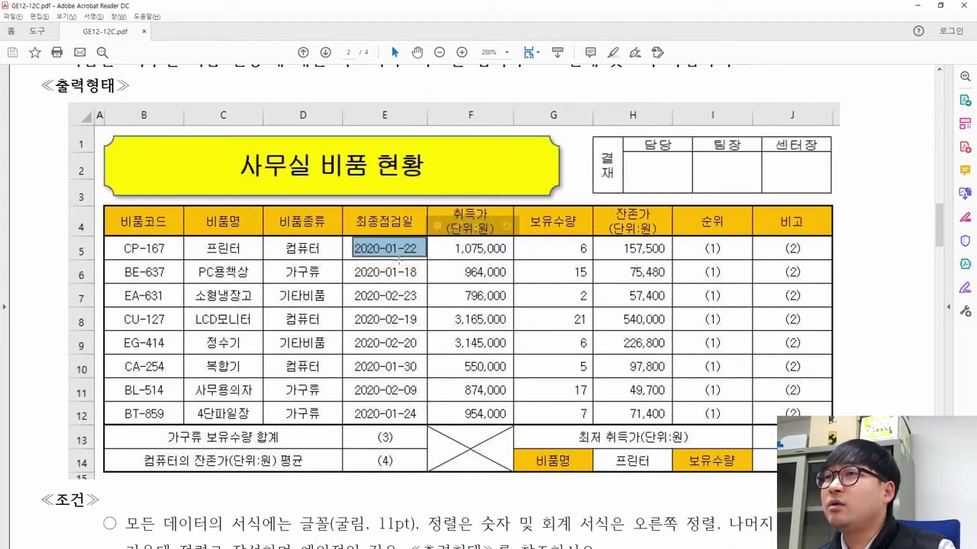
{"action": "key", "text": "alt+Tab"}
{"action": "type", "text": "2"}
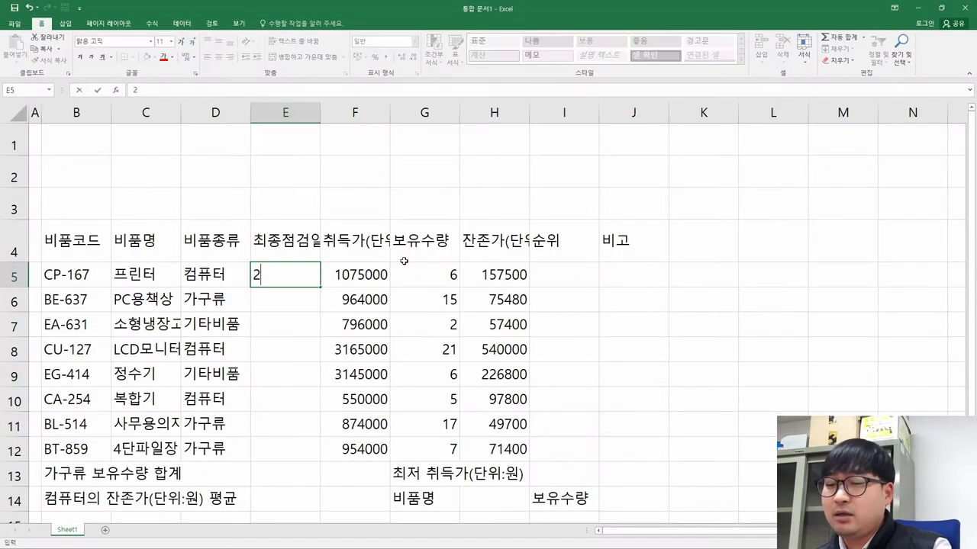
{"action": "type", "text": "020-01-22"}
{"action": "key", "text": "Return"}
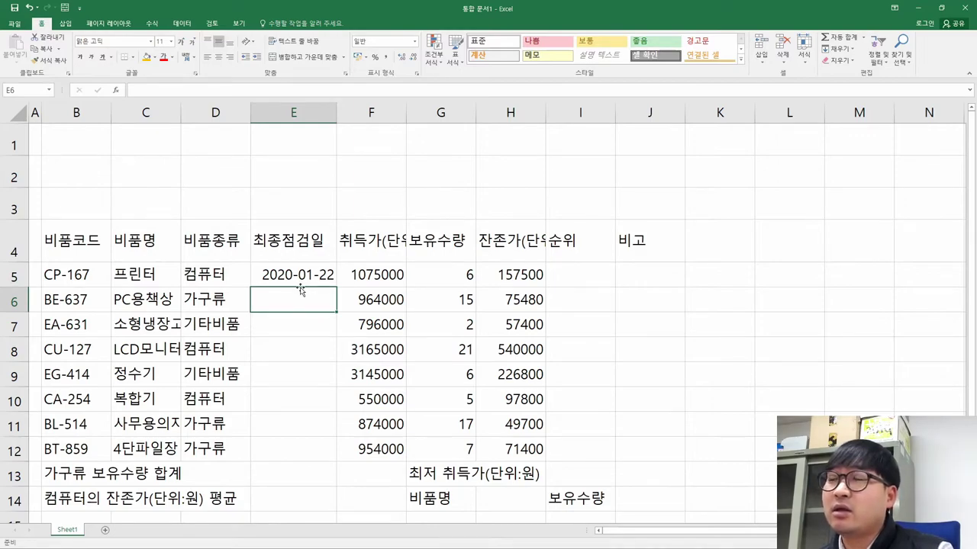
Check the second 최종점검일 date in the exam PDF and enter it in cell E6 as 1/18
{"action": "key", "text": "alt+Tab"}
{"action": "left_click_drag", "start_coordinate": [376, 272], "coordinate": [424, 275]}
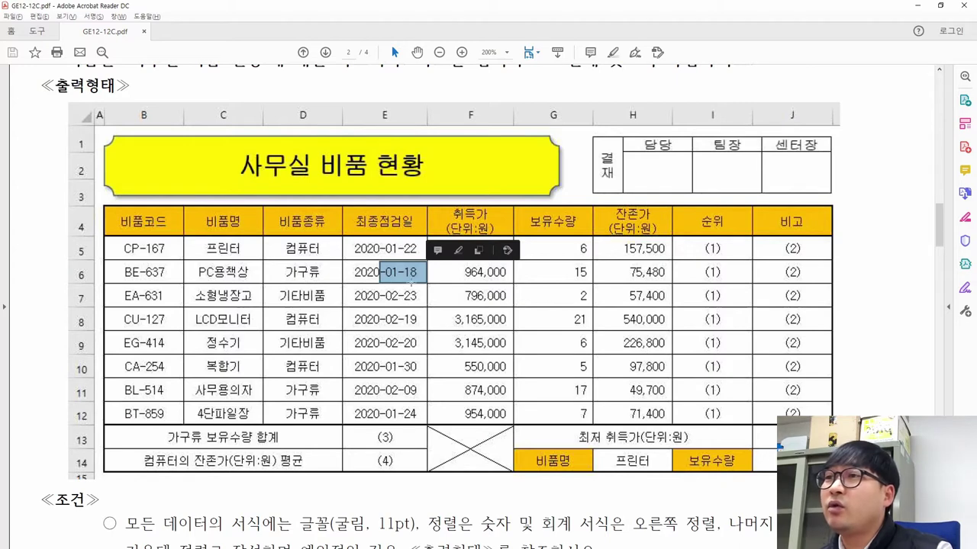
{"action": "key", "text": "alt+Tab"}
{"action": "type", "text": "1/18/"}
{"action": "key", "text": "BackSpace"}
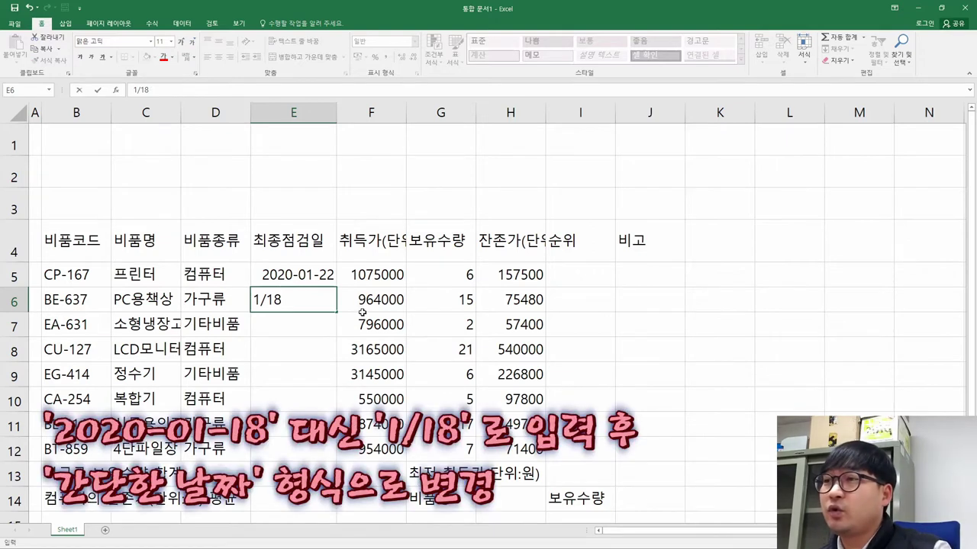
{"action": "key", "text": "Return"}
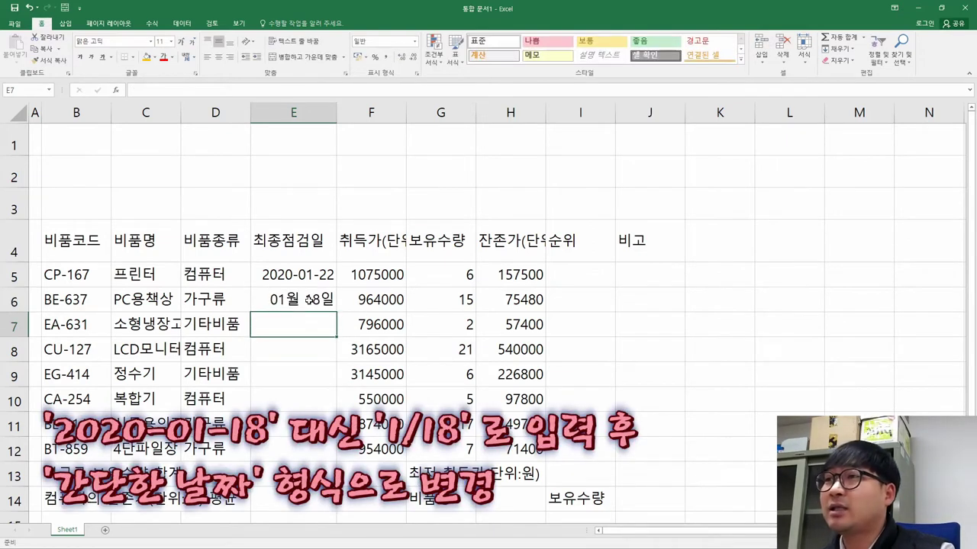
Compare the dates entered in E5 and E6 with the 최종점검일 column of the exam PDF
{"action": "left_click", "coordinate": [294, 283]}
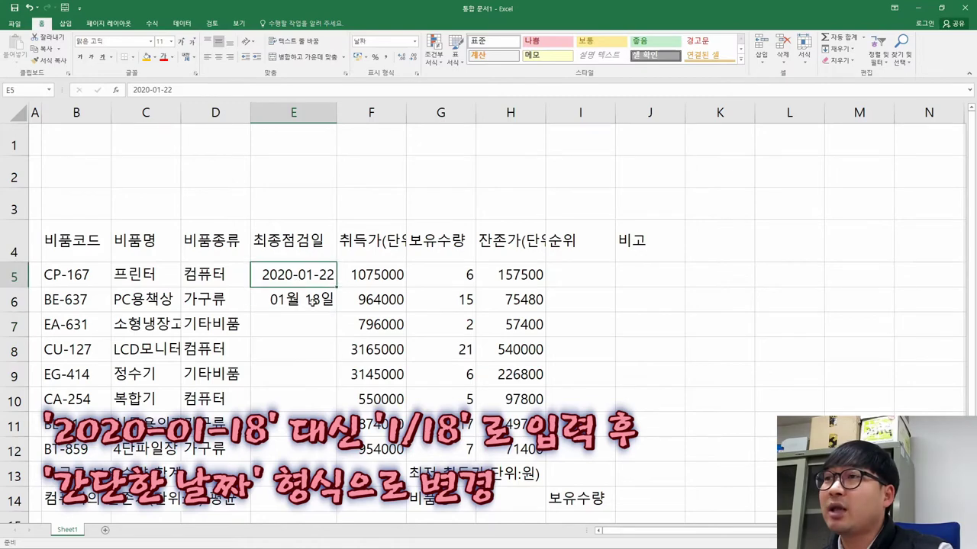
{"action": "left_click", "coordinate": [311, 303]}
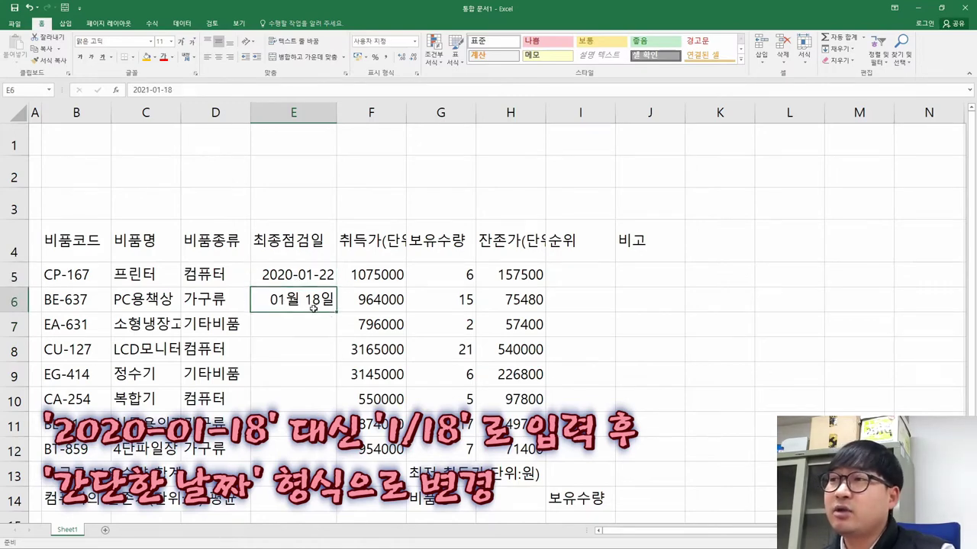
{"action": "key", "text": "alt+Tab"}
{"action": "key", "text": "alt+Tab"}
{"action": "key", "text": "alt+Tab"}
{"action": "left_click_drag", "start_coordinate": [418, 426], "coordinate": [349, 278]}
{"action": "left_click_drag", "start_coordinate": [351, 241], "coordinate": [428, 253]}
{"action": "left_click", "coordinate": [406, 280]}
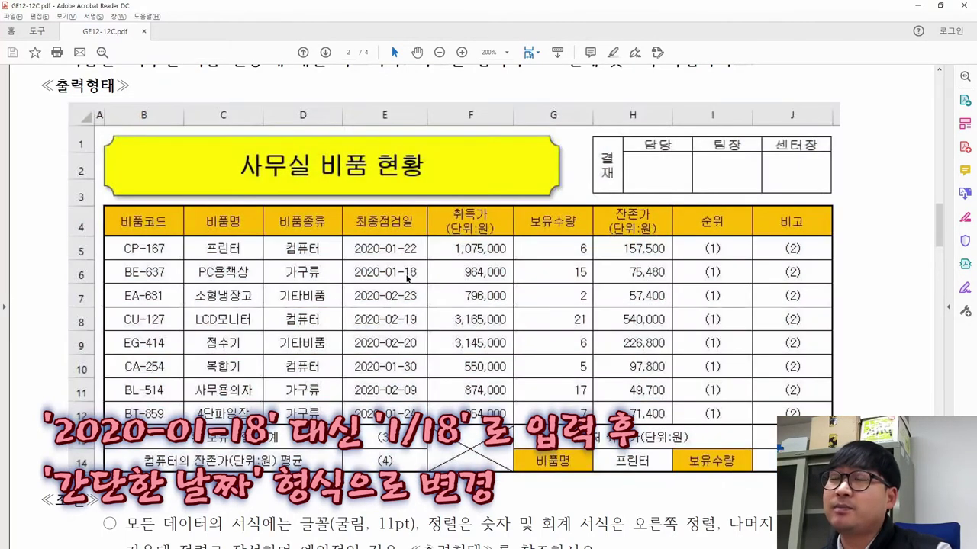
{"action": "key", "text": "alt+Tab"}
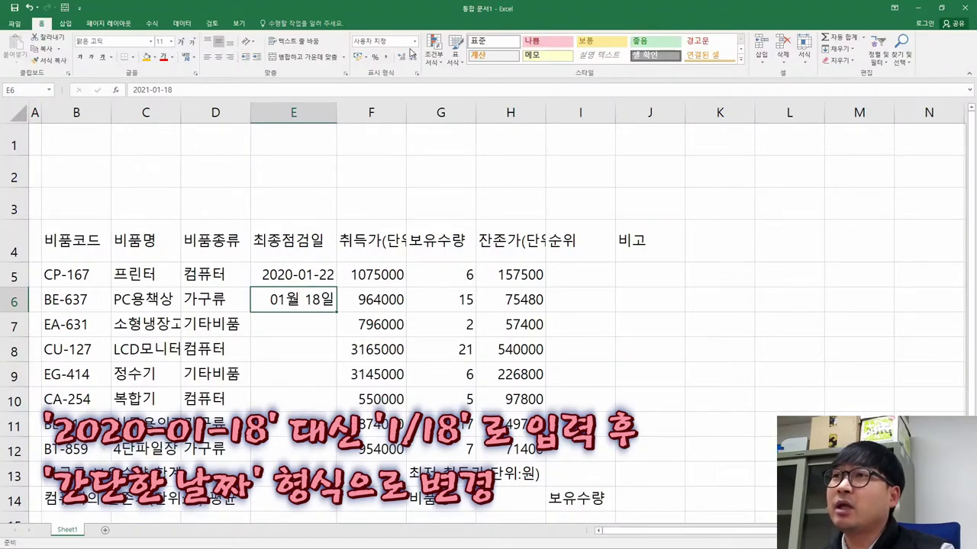
Apply the 간단한 날짜 number format to cells E6:E12
{"action": "left_click_drag", "start_coordinate": [297, 298], "coordinate": [292, 448]}
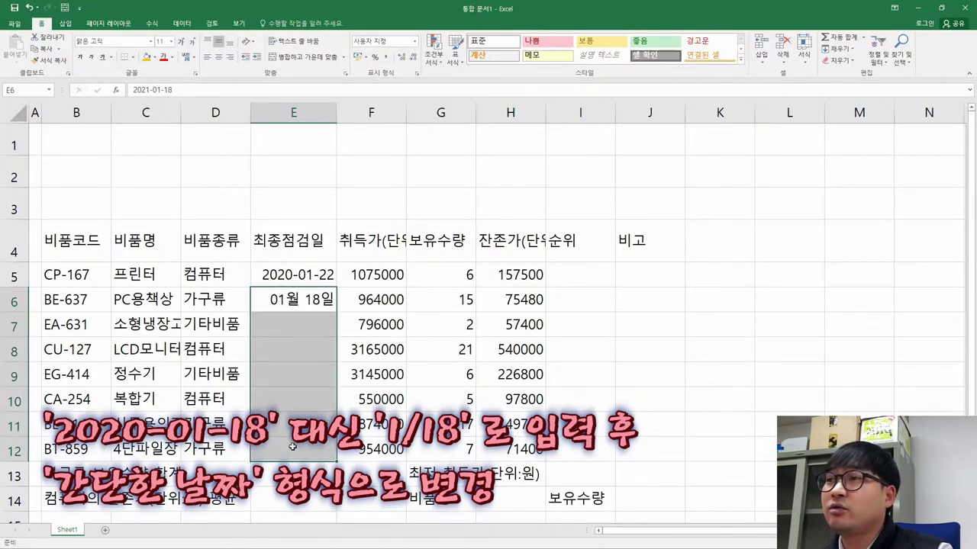
{"action": "left_click", "coordinate": [415, 45]}
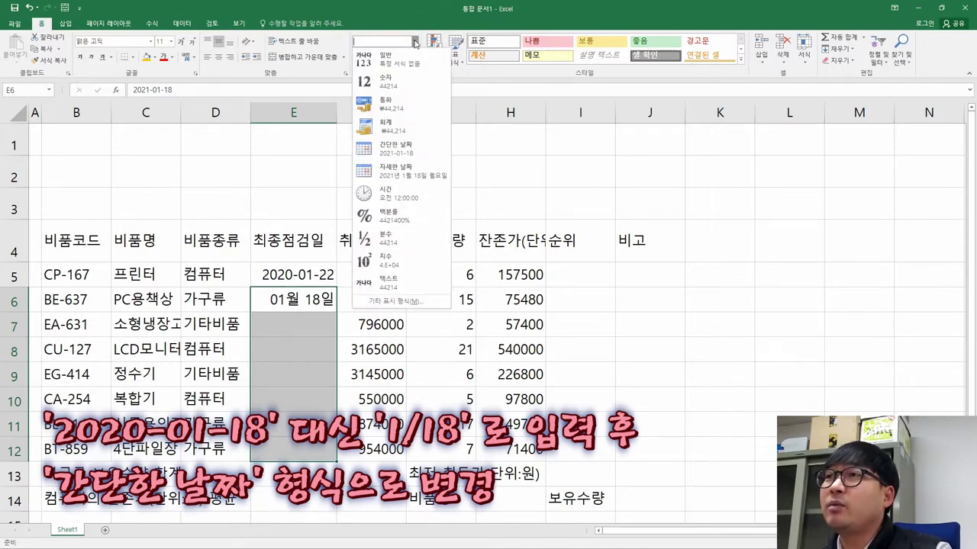
{"action": "left_click", "coordinate": [399, 152]}
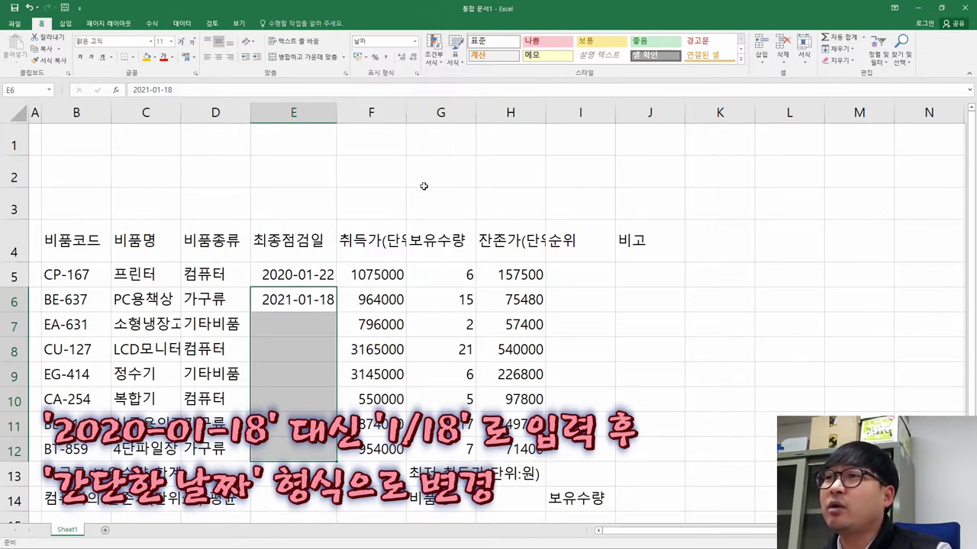
Examine the year, month and day parts of the 최종점검일 dates in the exam PDF against the date in E6
{"action": "left_click", "coordinate": [286, 318]}
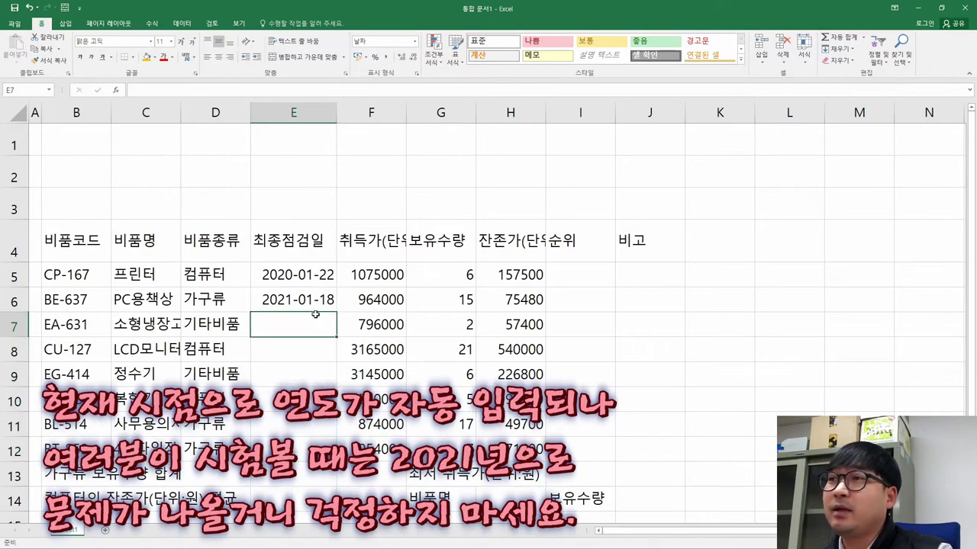
{"action": "left_click", "coordinate": [288, 312]}
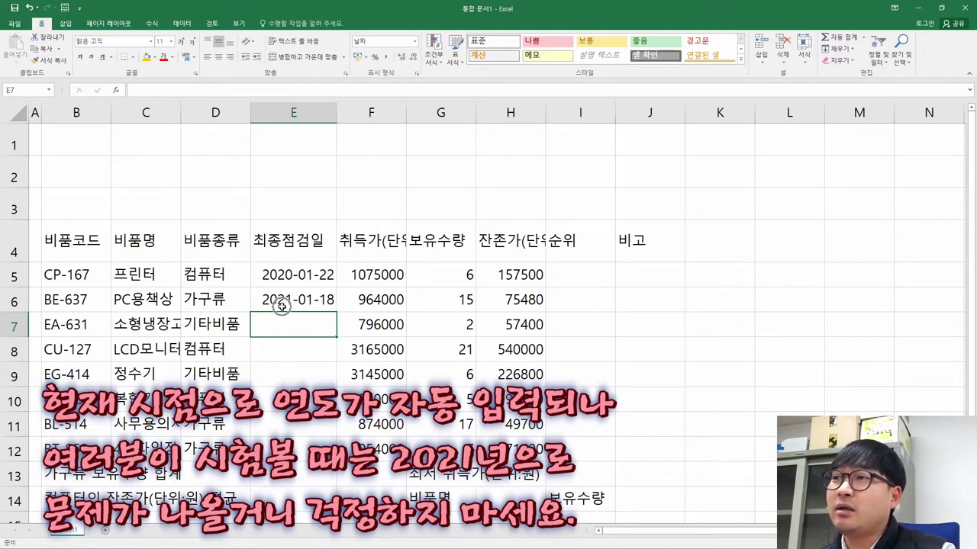
{"action": "key", "text": "alt+Tab"}
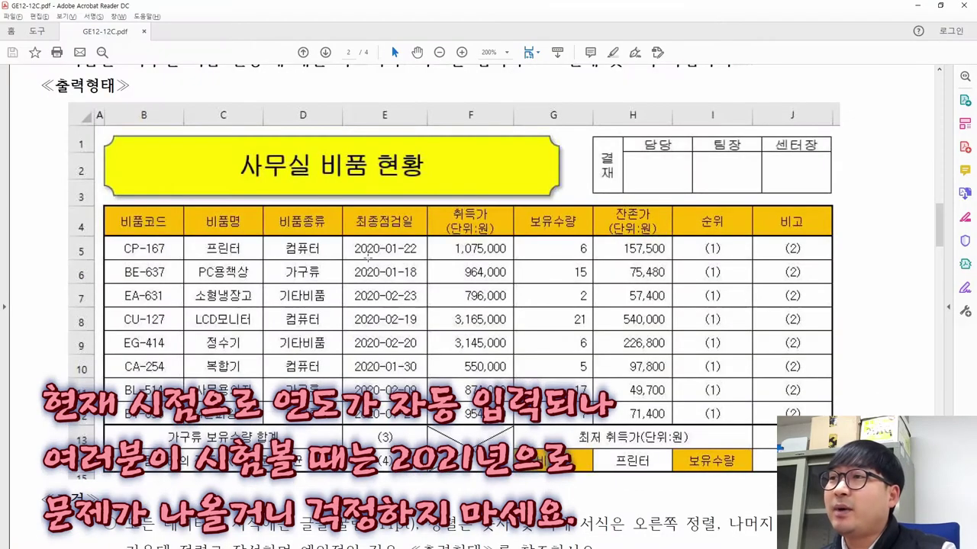
{"action": "left_click_drag", "start_coordinate": [374, 238], "coordinate": [422, 412]}
{"action": "left_click", "coordinate": [400, 342]}
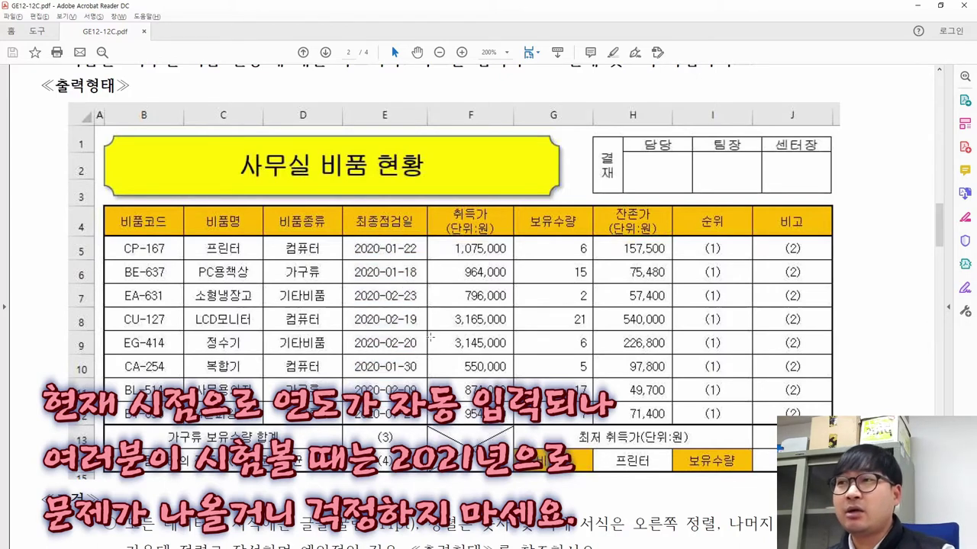
{"action": "left_click_drag", "start_coordinate": [350, 233], "coordinate": [385, 435]}
{"action": "left_click", "coordinate": [393, 376]}
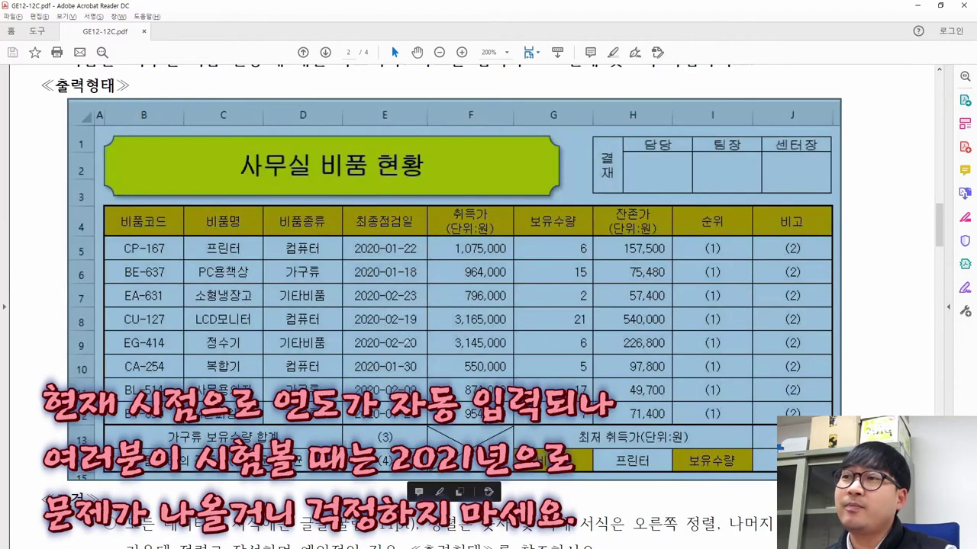
{"action": "left_click", "coordinate": [407, 344]}
{"action": "left_click_drag", "start_coordinate": [351, 239], "coordinate": [388, 427]}
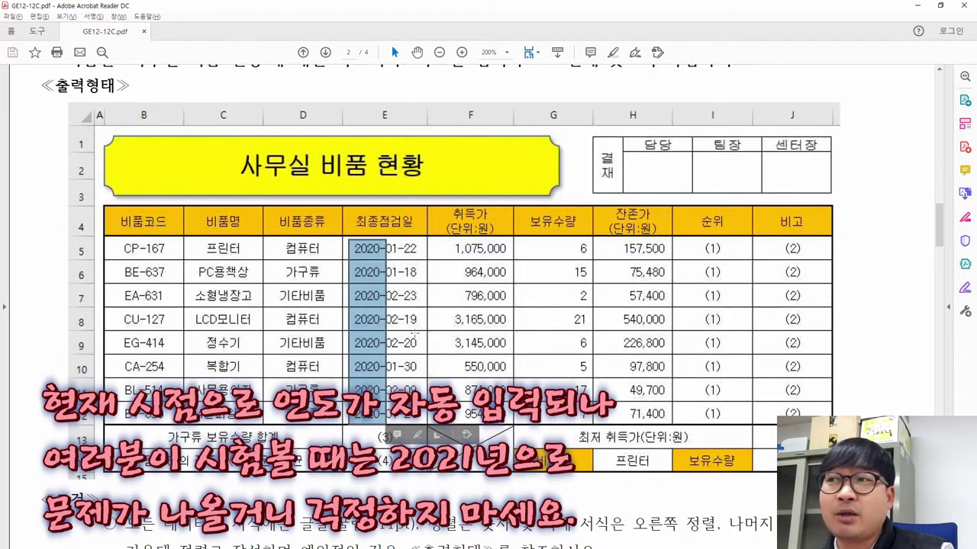
{"action": "left_click", "coordinate": [413, 305]}
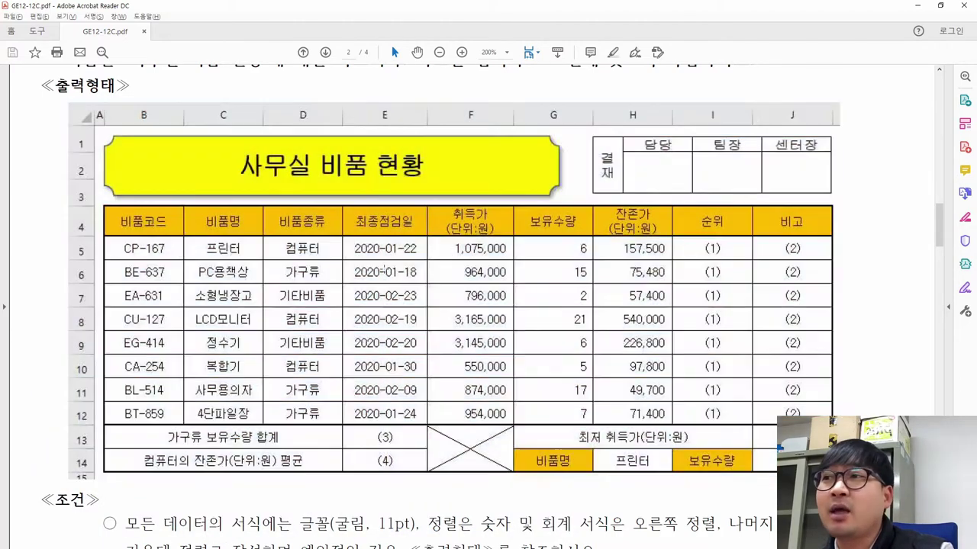
{"action": "left_click", "coordinate": [397, 283]}
{"action": "left_click_drag", "start_coordinate": [351, 234], "coordinate": [435, 425]}
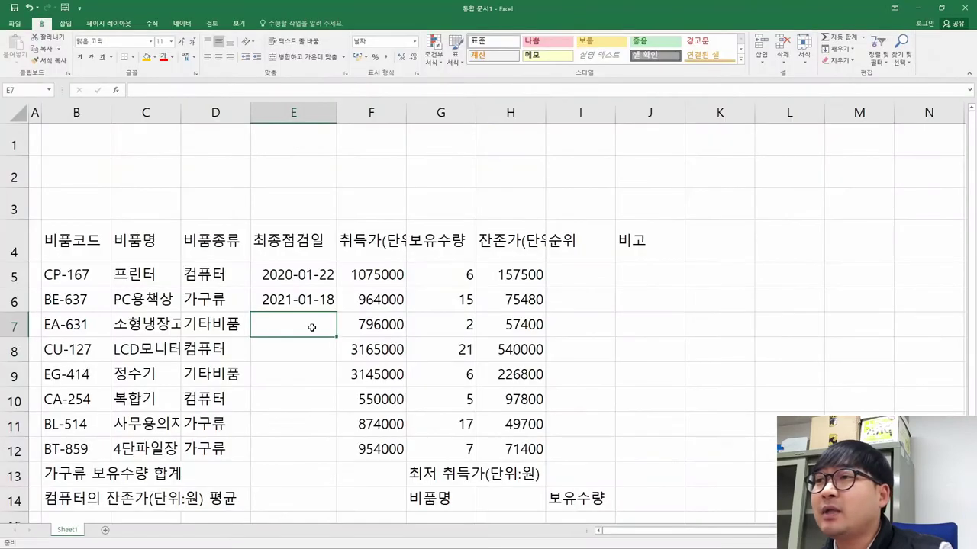
Check the third 최종점검일 date in the exam PDF and enter it in cell E7 as 2/23
{"action": "key", "text": "alt+Tab"}
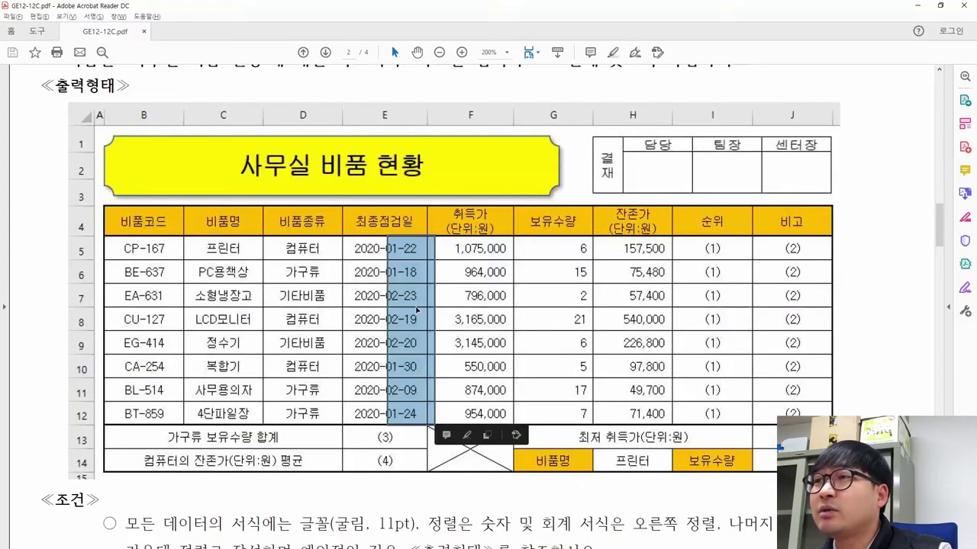
{"action": "key", "text": "alt+Tab"}
{"action": "type", "text": "2/*"}
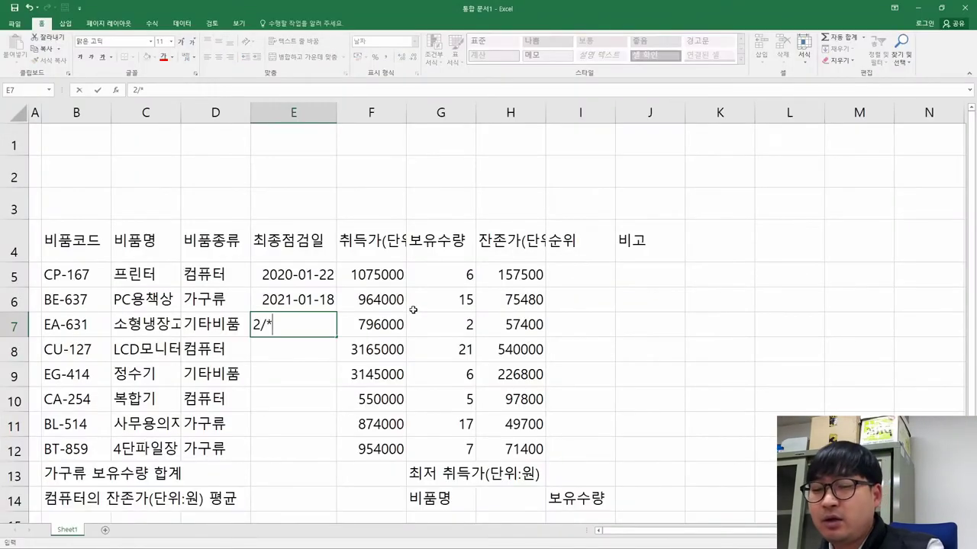
{"action": "type", "text": "23"}
{"action": "key", "text": "Escape"}
{"action": "type", "text": "2/23"}
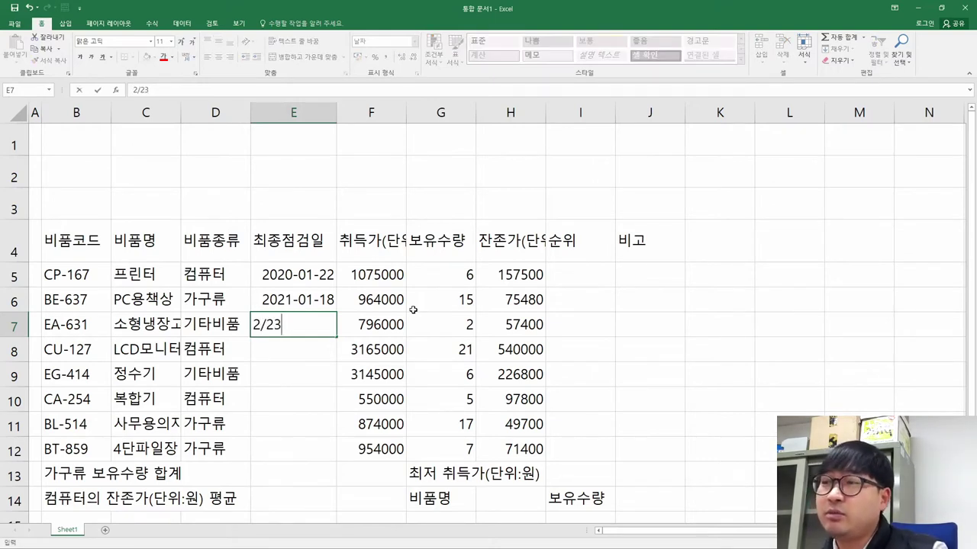
{"action": "key", "text": "Return"}
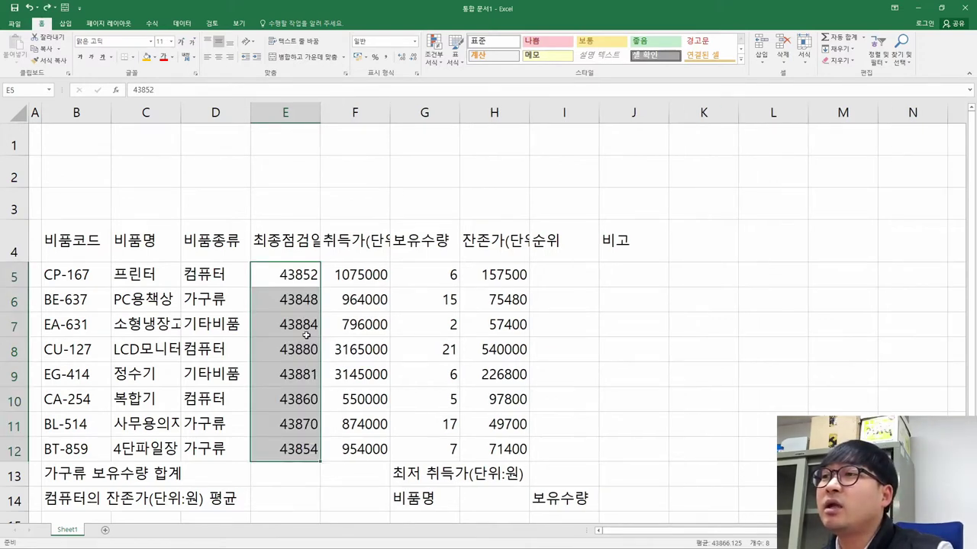
Apply the 간단한 날짜 number format to the 최종점검일 values in E5:E12 and check the dates against the exam PDF
{"action": "left_click", "coordinate": [415, 41]}
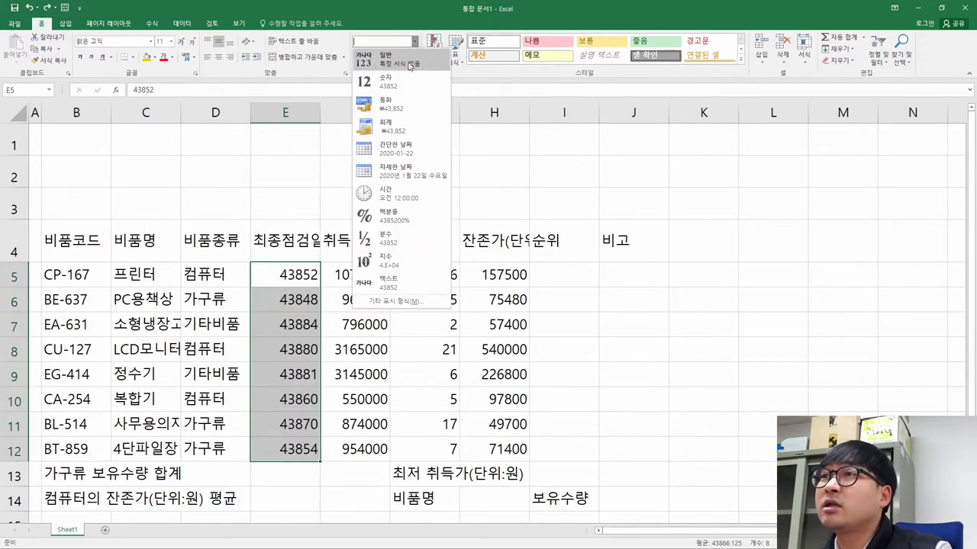
{"action": "left_click", "coordinate": [403, 151]}
{"action": "left_click", "coordinate": [309, 350]}
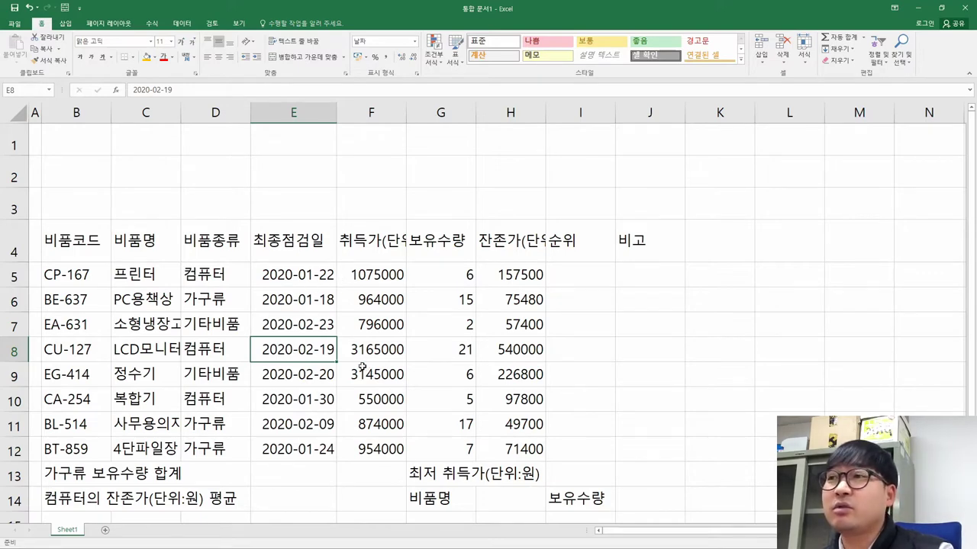
{"action": "key", "text": "alt+Tab"}
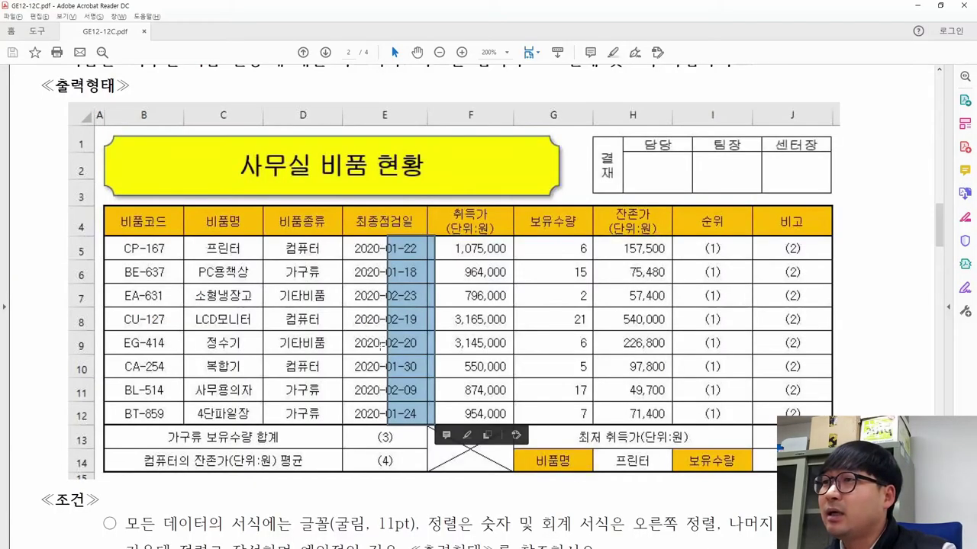
{"action": "left_click", "coordinate": [381, 345]}
{"action": "left_click", "coordinate": [343, 307]}
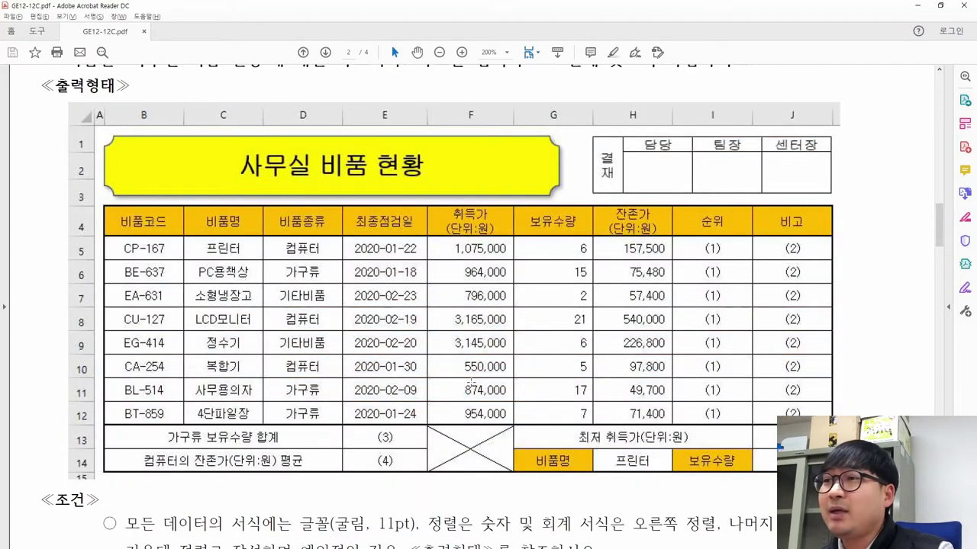
{"action": "key", "text": "alt+Tab"}
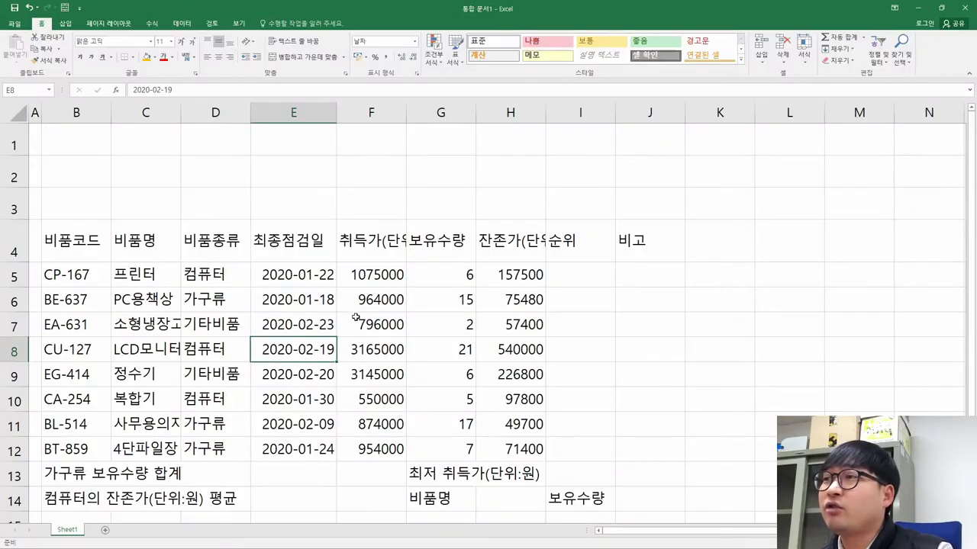
Read the 조건 section of the exam PDF for the font, alignment and title requirements and compare it with the output table
{"action": "key", "text": "alt+Tab"}
{"action": "scroll", "coordinate": [294, 321], "scroll_direction": "down", "scroll_amount": 2}
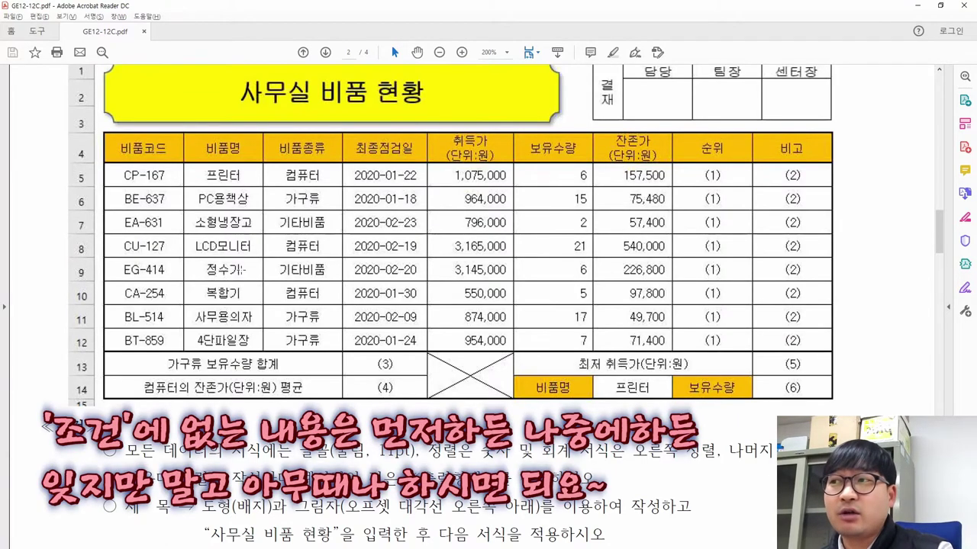
{"action": "scroll", "coordinate": [229, 269], "scroll_direction": "down", "scroll_amount": 3}
{"action": "left_click_drag", "start_coordinate": [137, 324], "coordinate": [574, 467]}
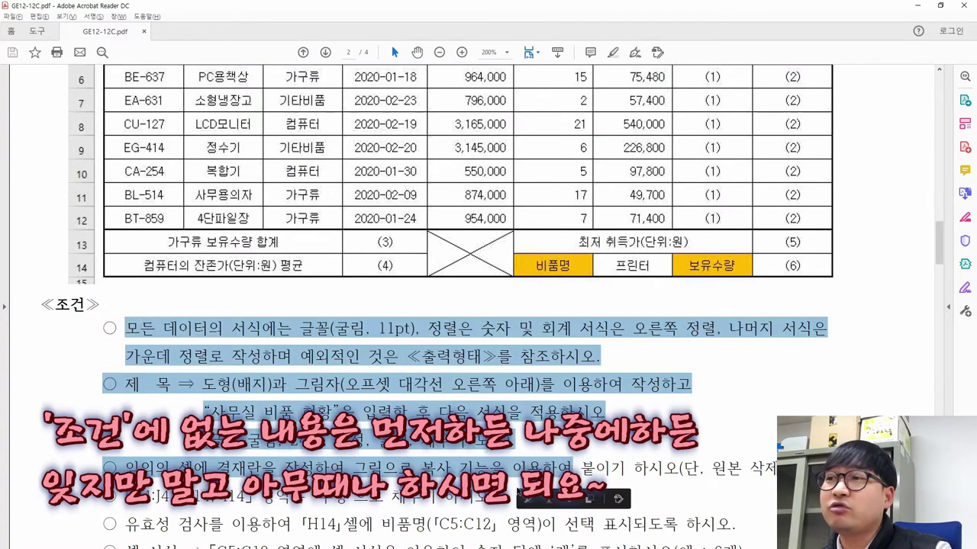
{"action": "scroll", "coordinate": [573, 467], "scroll_direction": "down", "scroll_amount": 3}
{"action": "left_click_drag", "start_coordinate": [489, 459], "coordinate": [148, 197]}
{"action": "scroll", "coordinate": [365, 343], "scroll_direction": "up", "scroll_amount": 5}
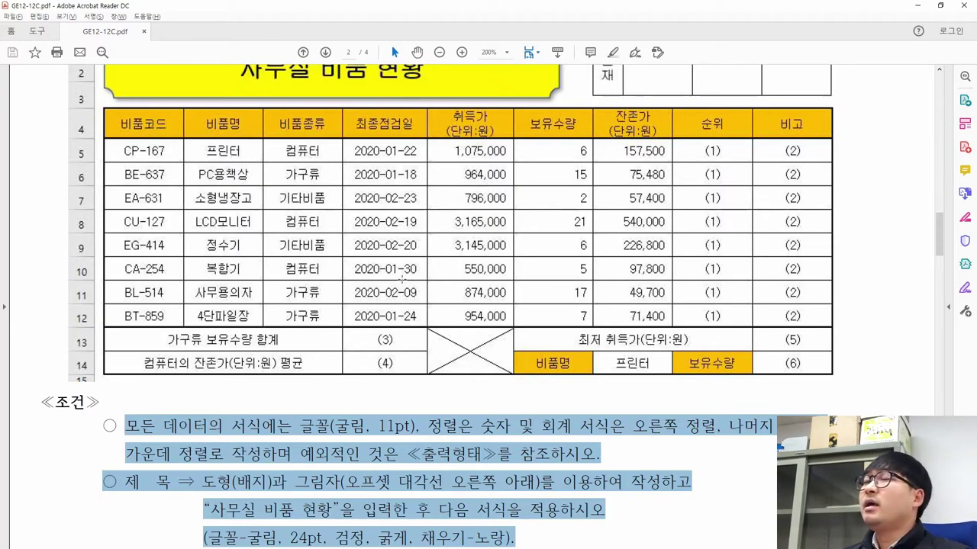
{"action": "key", "text": "alt+Tab"}
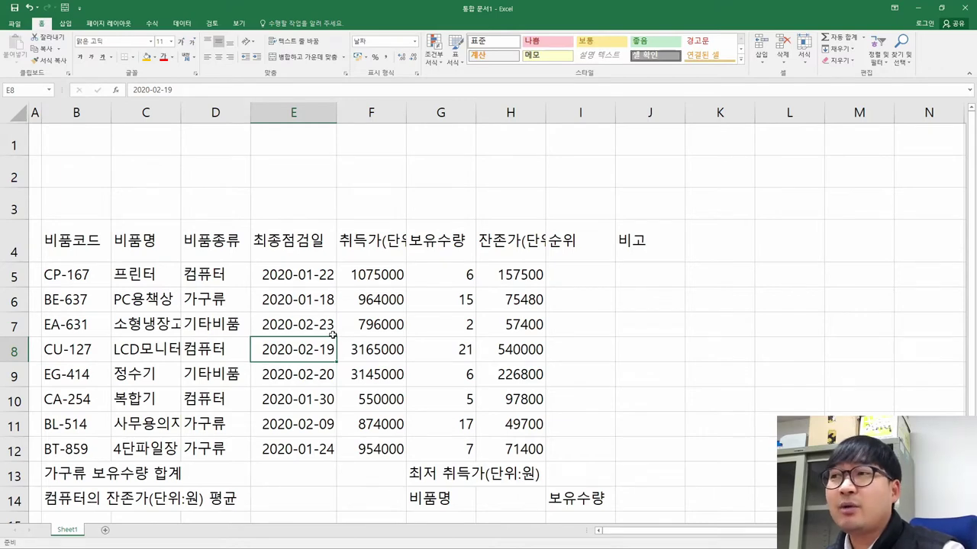
{"action": "scroll", "coordinate": [371, 325], "scroll_direction": "down", "scroll_amount": 1}
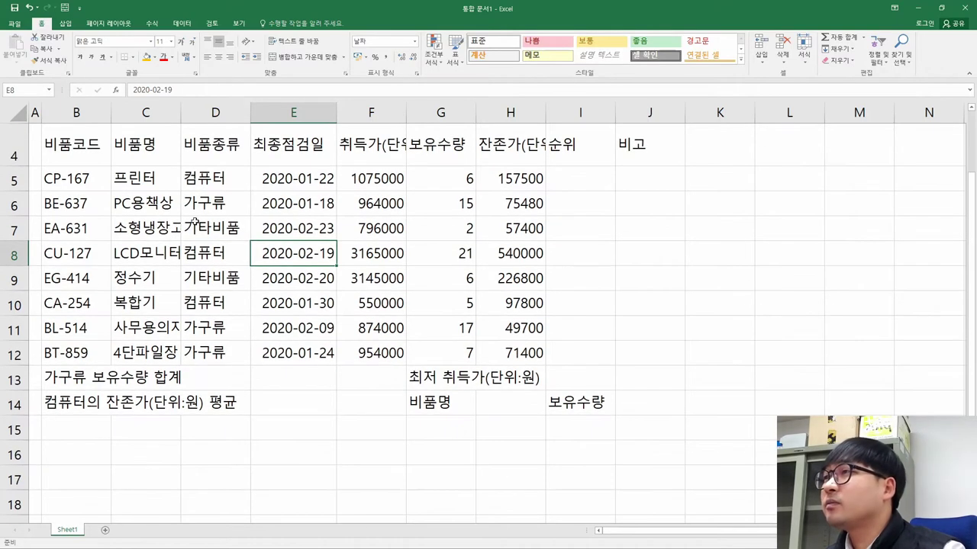
{"action": "scroll", "coordinate": [195, 222], "scroll_direction": "up", "scroll_amount": 1}
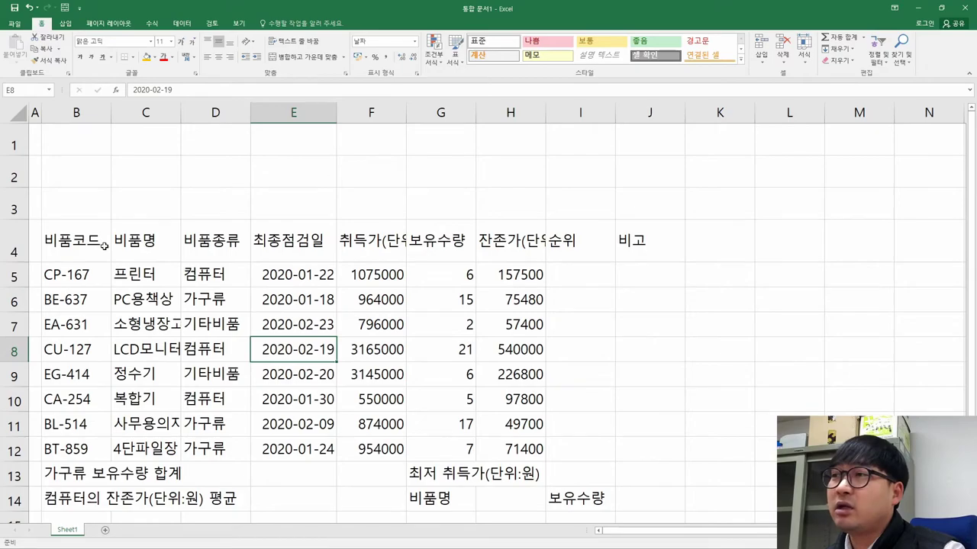
Check the two-line headers in the exam PDF and insert a line break in F4 between 취득가 and (단위:원)
{"action": "left_click", "coordinate": [380, 248]}
{"action": "key", "text": "alt+Tab"}
{"action": "left_click_drag", "start_coordinate": [450, 112], "coordinate": [495, 133]}
{"action": "left_click_drag", "start_coordinate": [615, 115], "coordinate": [652, 140]}
{"action": "key", "text": "alt+Tab"}
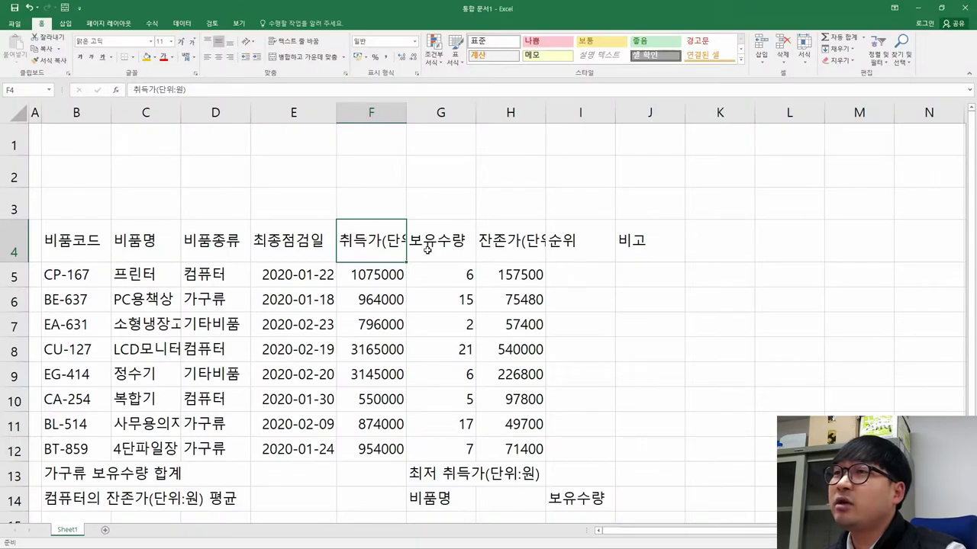
{"action": "double_click", "coordinate": [379, 242]}
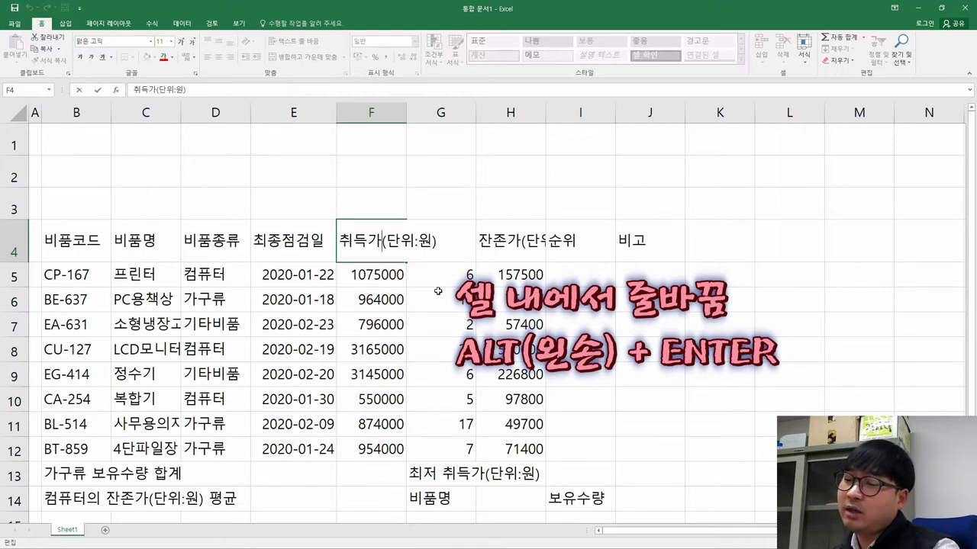
{"action": "key", "text": "alt+Return"}
{"action": "key", "text": "Return"}
{"action": "key", "text": "Up"}
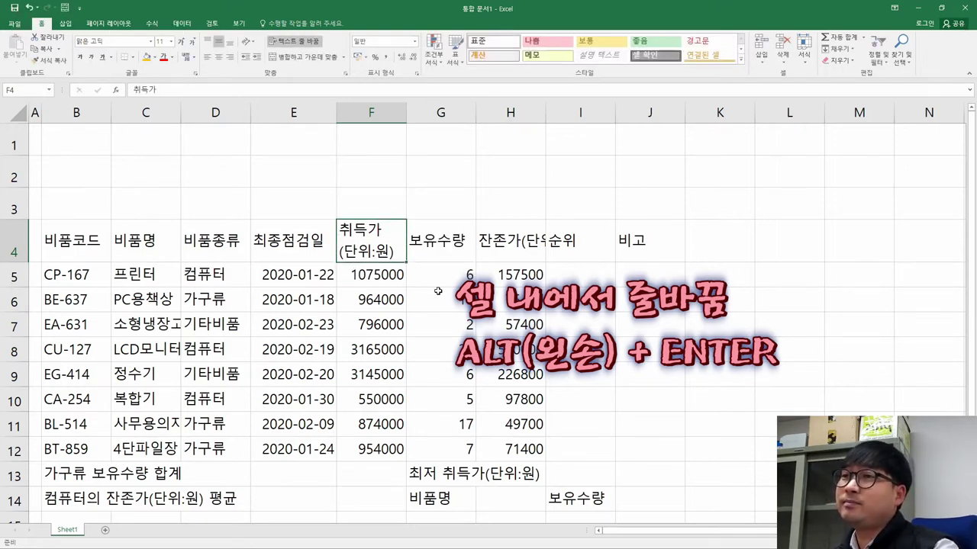
Insert a line break in header cell H4 between 잔존가 and (단위:원)
{"action": "key", "text": "Right"}
{"action": "key", "text": "Right"}
{"action": "key", "text": "F2"}
{"action": "key", "text": "Left"}
{"action": "key", "text": "Left"}
{"action": "key", "text": "Left"}
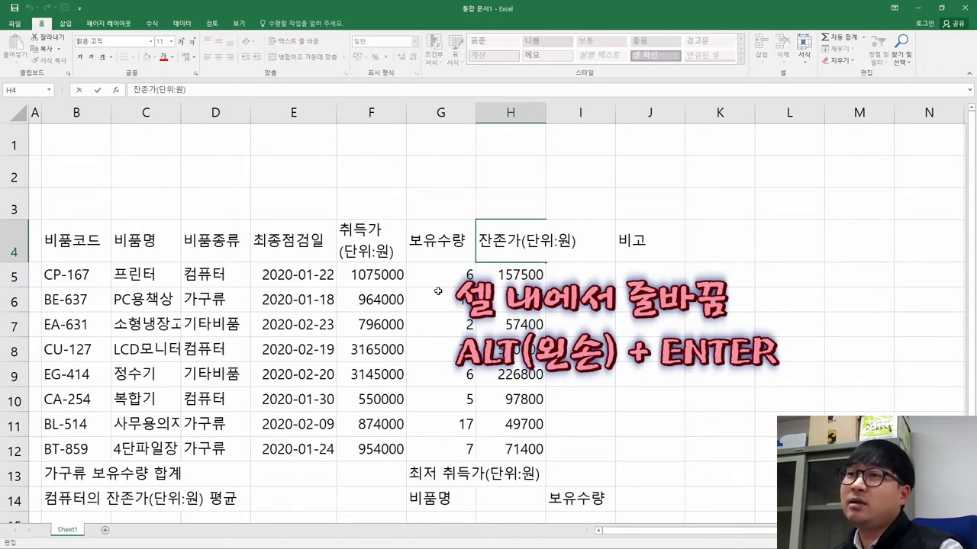
{"action": "key", "text": "alt+Return"}
{"action": "key", "text": "Return"}
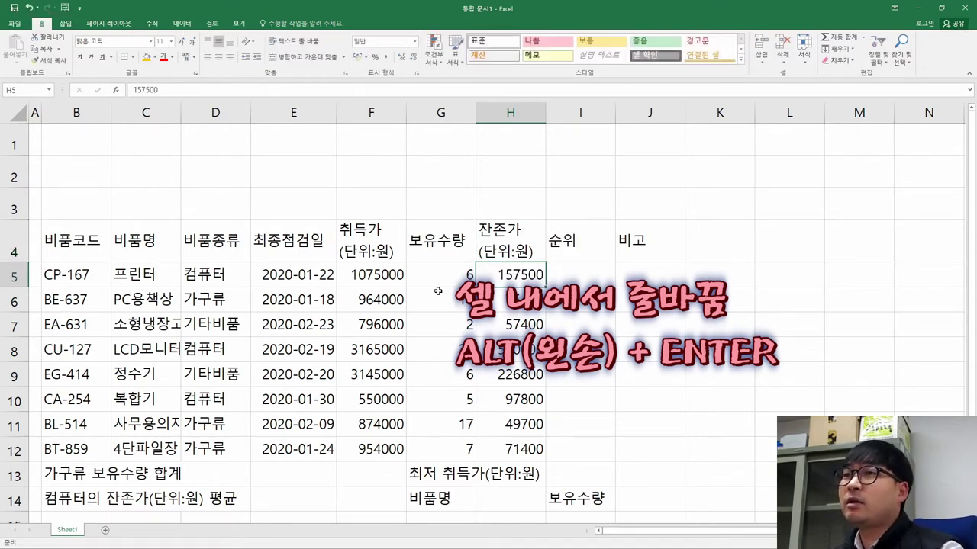
{"action": "key", "text": "Up"}
{"action": "key", "text": "Left"}
{"action": "key", "text": "Left"}
{"action": "key", "text": "Left"}
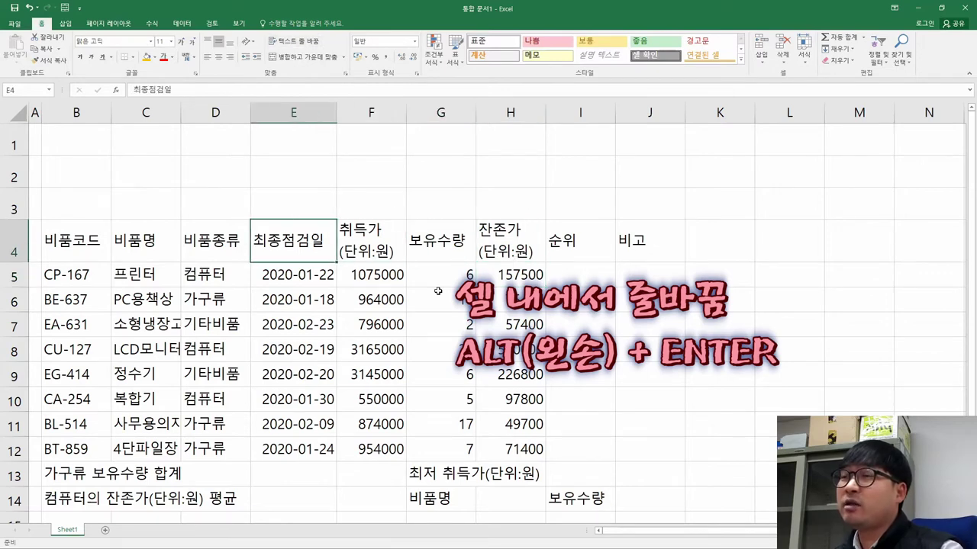
{"action": "key", "text": "Right"}
{"action": "key", "text": "Right"}
{"action": "key", "text": "Right"}
{"action": "key", "text": "Left"}
{"action": "key", "text": "Left"}
{"action": "key", "text": "Left"}
{"action": "key", "text": "Left"}
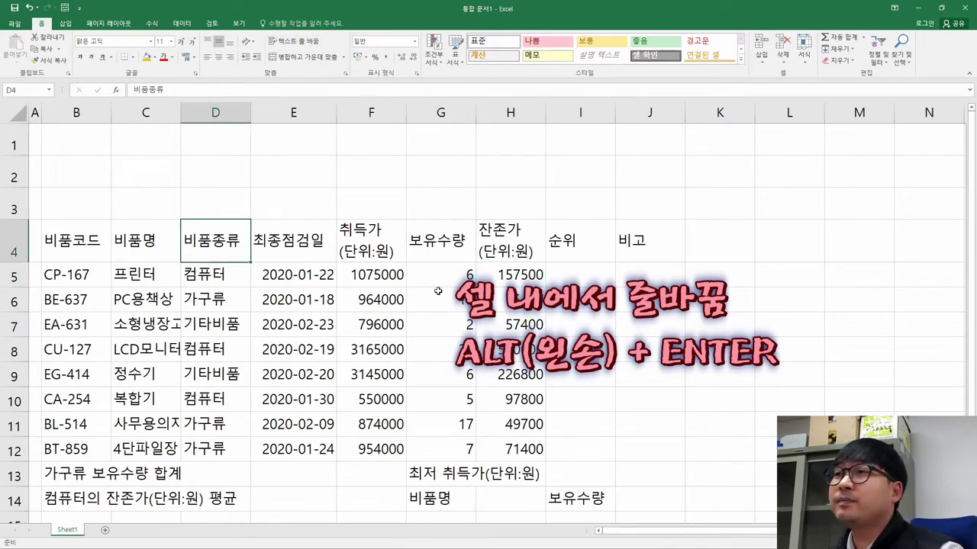
{"action": "scroll", "coordinate": [316, 259], "scroll_direction": "down", "scroll_amount": 3}
{"action": "scroll", "coordinate": [302, 254], "scroll_direction": "up", "scroll_amount": 3}
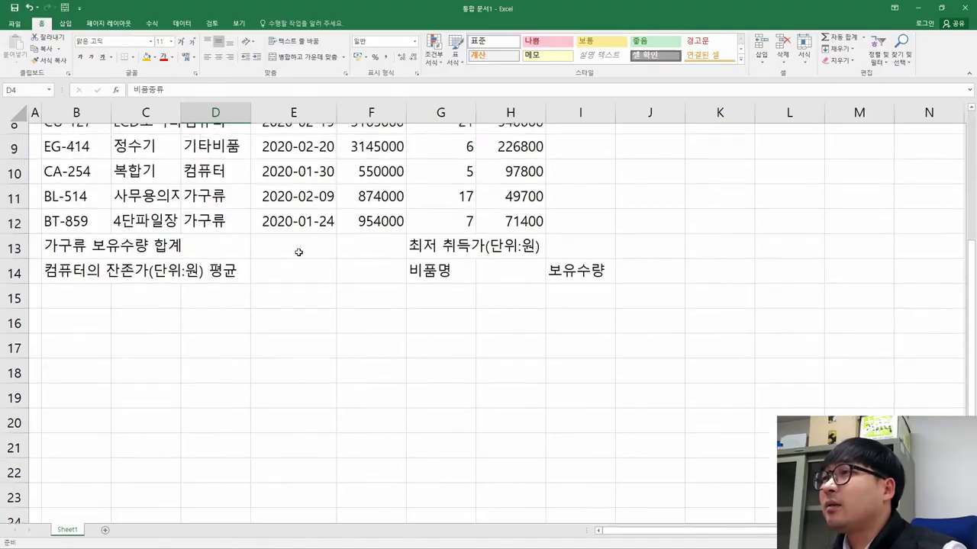
Check the 가구류 보유수량 합계 label in the exam PDF and merge and center cells B13:D13
{"action": "key", "text": "alt+Tab"}
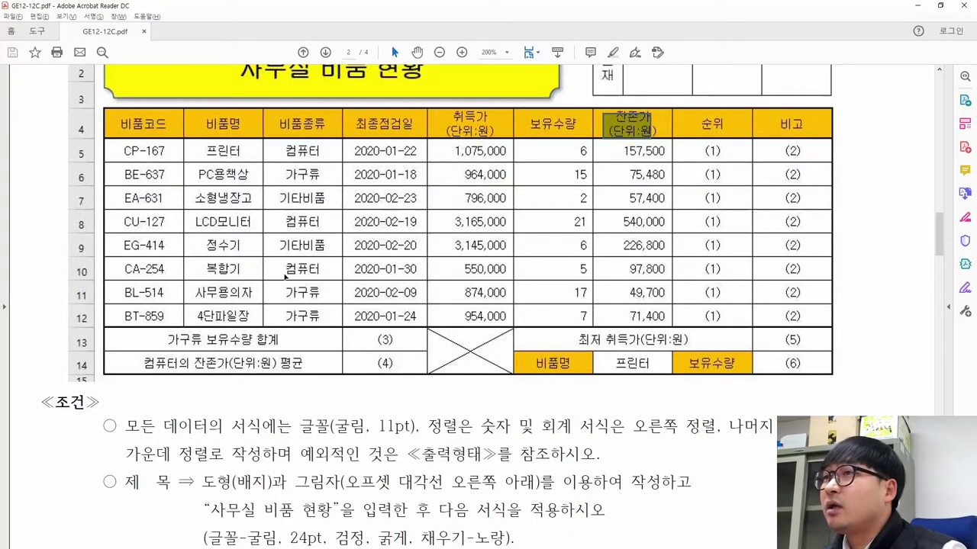
{"action": "left_click", "coordinate": [175, 326]}
{"action": "left_click", "coordinate": [162, 329]}
{"action": "left_click_drag", "start_coordinate": [144, 330], "coordinate": [302, 347]}
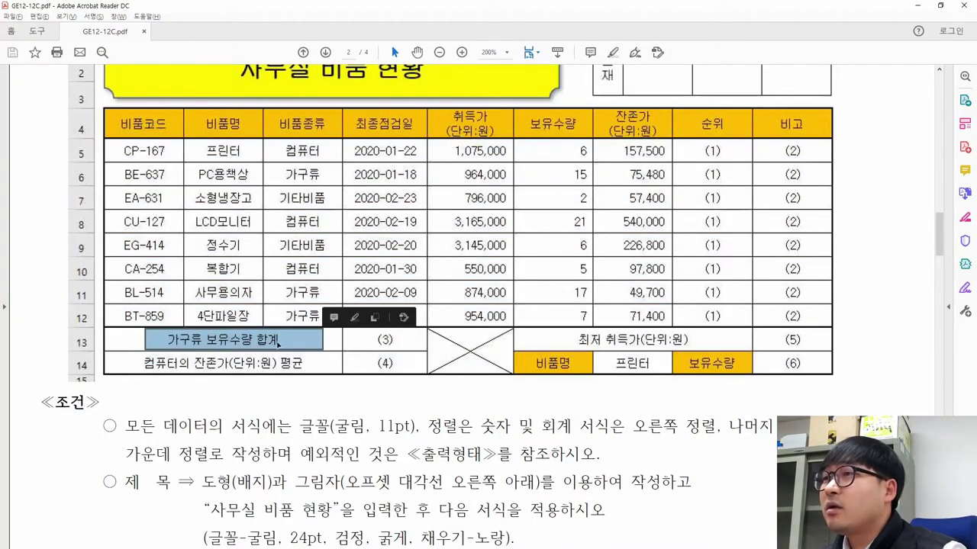
{"action": "key", "text": "alt+Tab"}
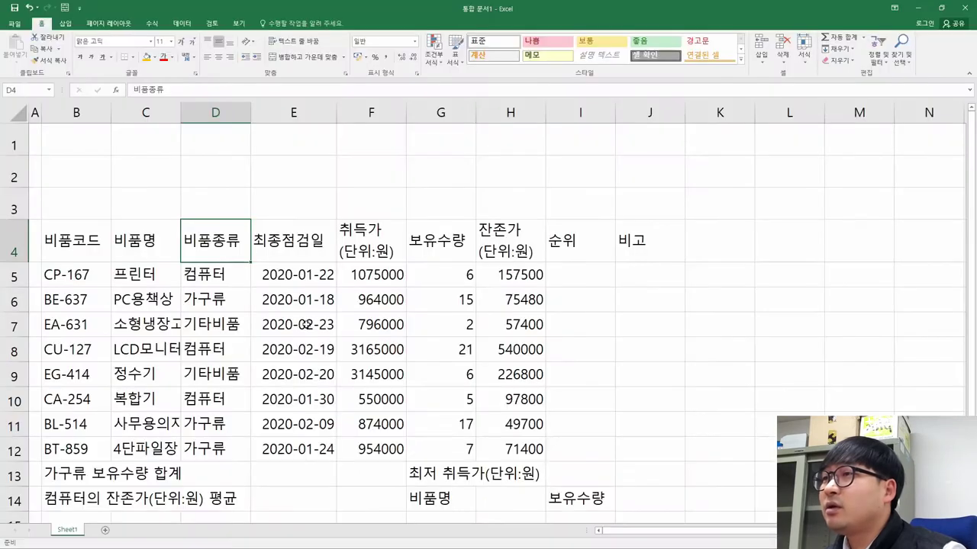
{"action": "left_click_drag", "start_coordinate": [54, 473], "coordinate": [204, 474]}
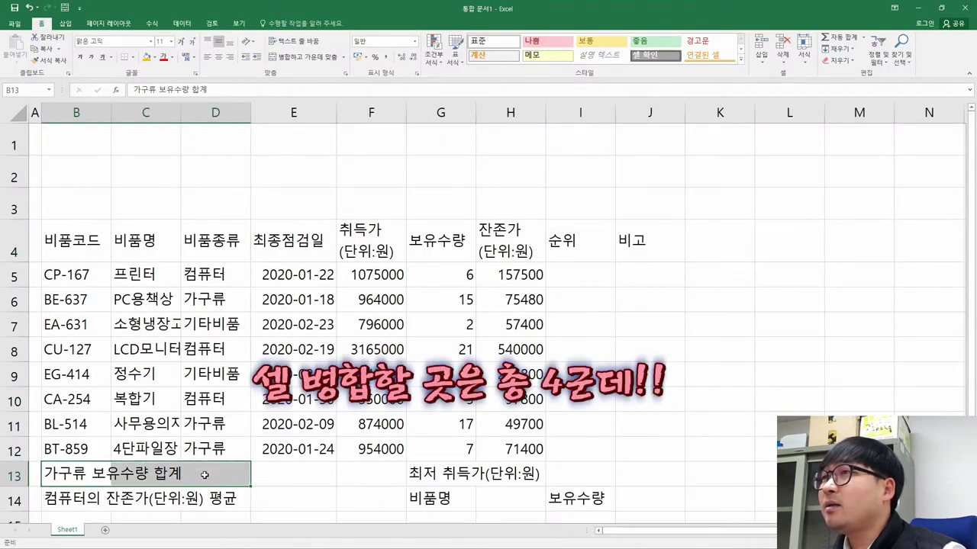
{"action": "left_click", "coordinate": [303, 58]}
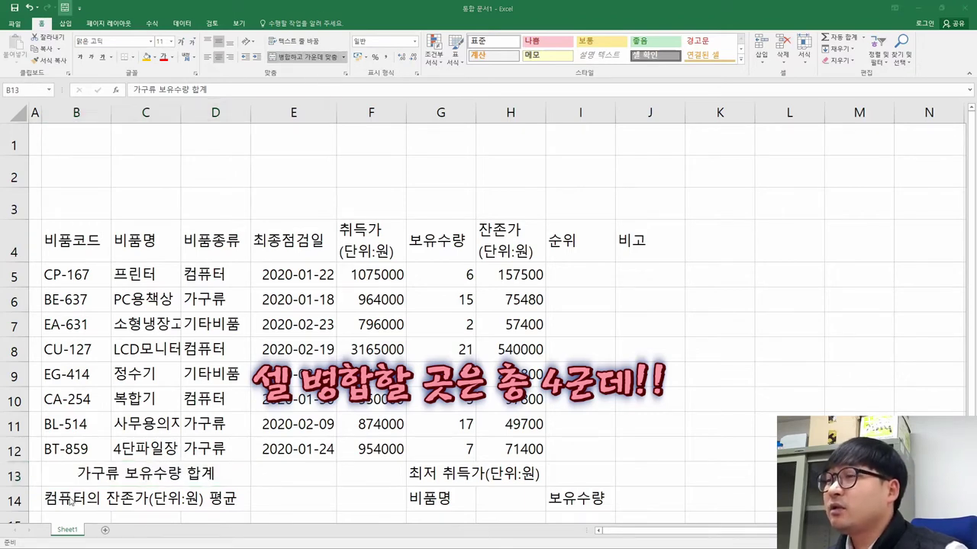
Check the 컴퓨터의 잔존가(단위:원) 평균 label in the exam PDF and merge and center cells B14:D14
{"action": "key", "text": "alt+Tab"}
{"action": "left_click_drag", "start_coordinate": [145, 354], "coordinate": [298, 365]}
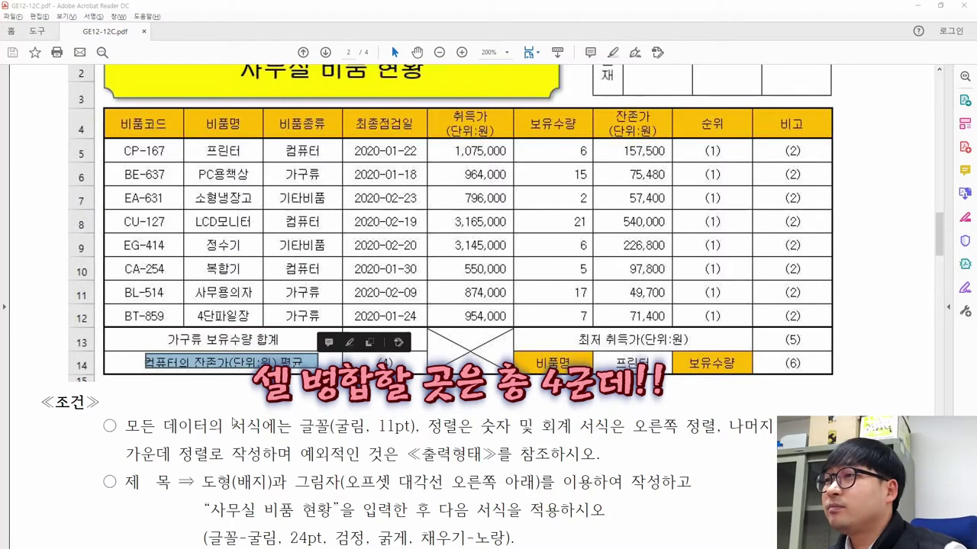
{"action": "key", "text": "alt+Tab"}
{"action": "left_click_drag", "start_coordinate": [61, 498], "coordinate": [218, 496]}
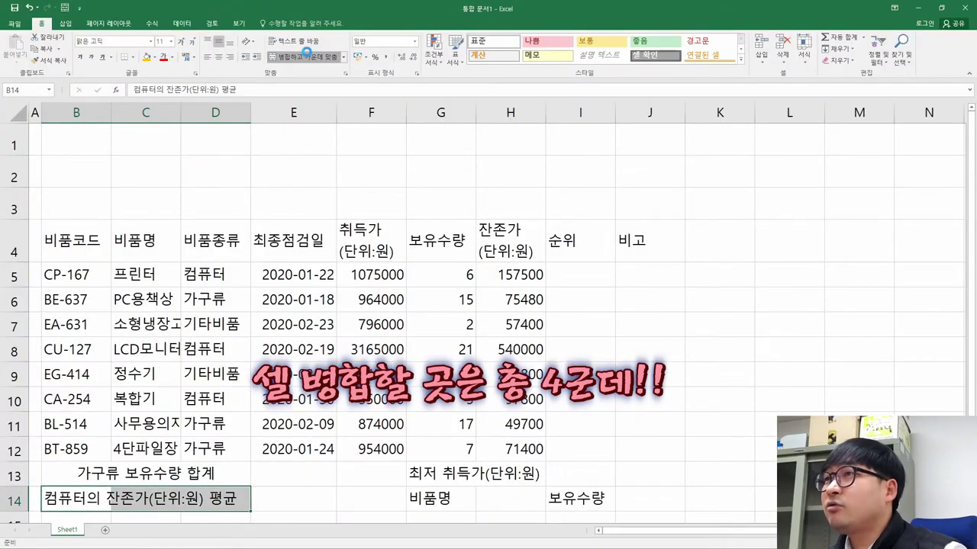
{"action": "left_click", "coordinate": [304, 58]}
Check the crossed-out cell in the exam PDF and merge and center the empty cells F13:F14
{"action": "key", "text": "alt+Tab"}
{"action": "left_click", "coordinate": [496, 368]}
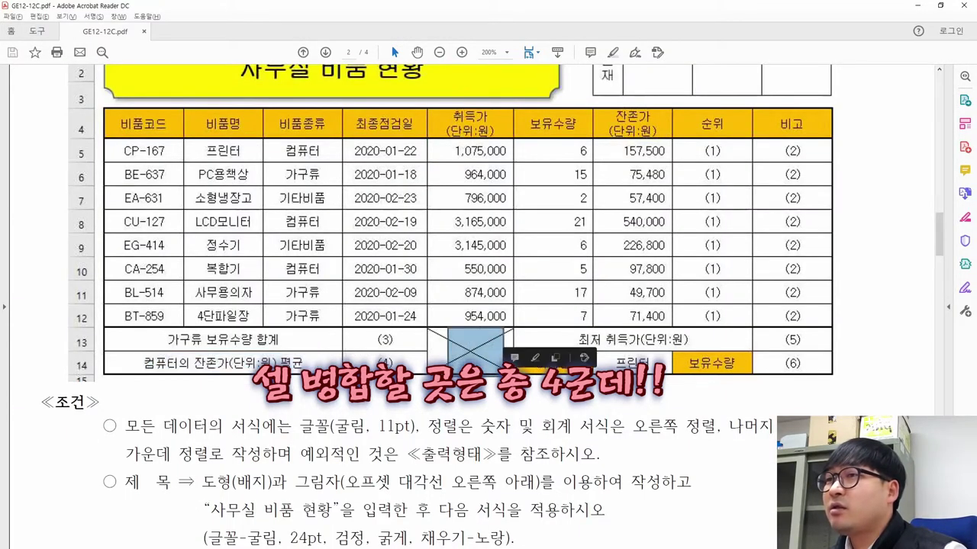
{"action": "key", "text": "alt+Tab"}
{"action": "left_click_drag", "start_coordinate": [345, 468], "coordinate": [371, 498]}
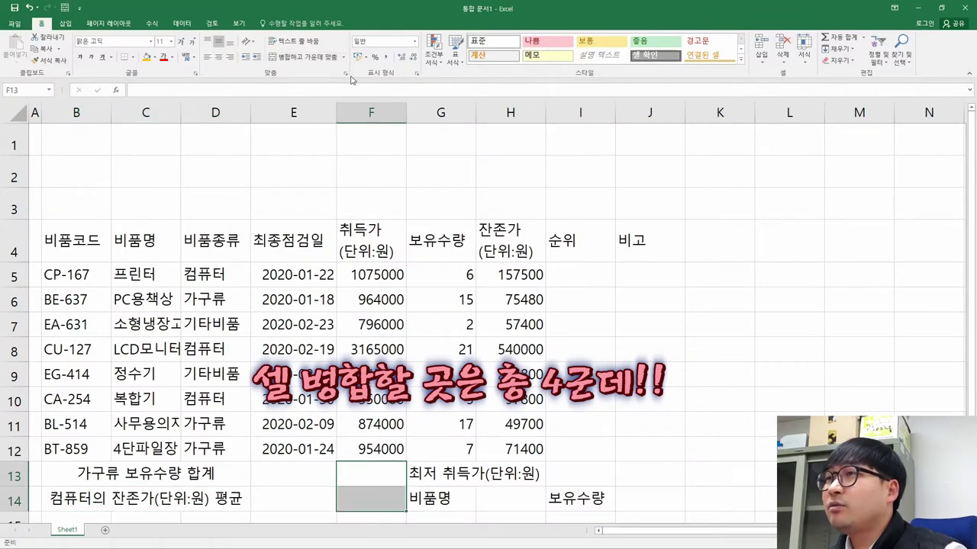
{"action": "left_click", "coordinate": [304, 58]}
Check the 최저 취득가(단위:원) label in the exam PDF and merge and center cells G13:I13
{"action": "key", "text": "alt+Tab"}
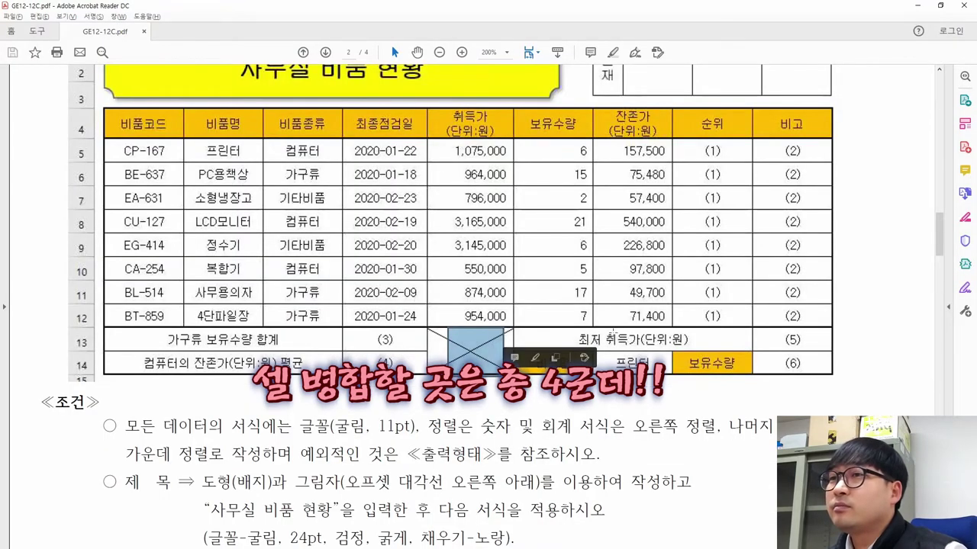
{"action": "left_click_drag", "start_coordinate": [540, 335], "coordinate": [710, 340]}
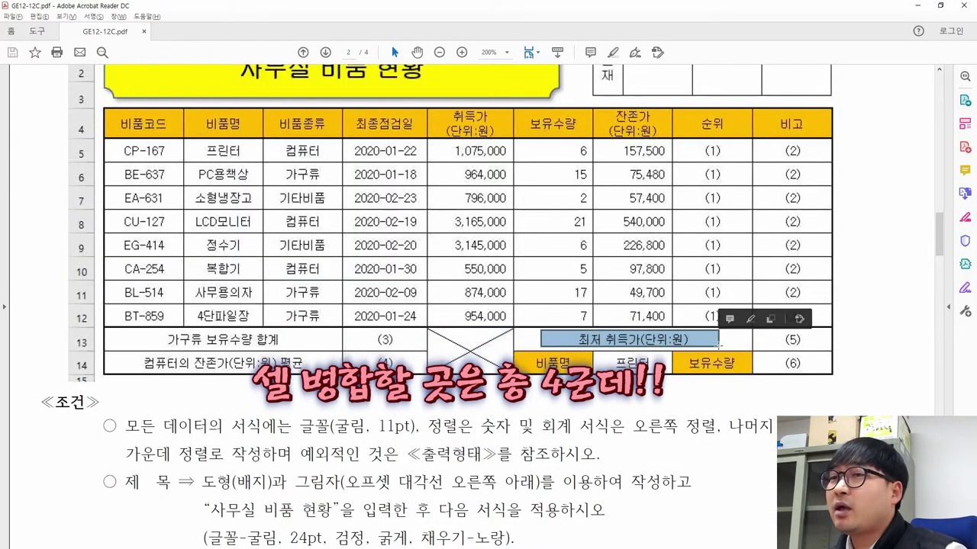
{"action": "key", "text": "alt+Tab"}
{"action": "left_click_drag", "start_coordinate": [432, 477], "coordinate": [538, 475]}
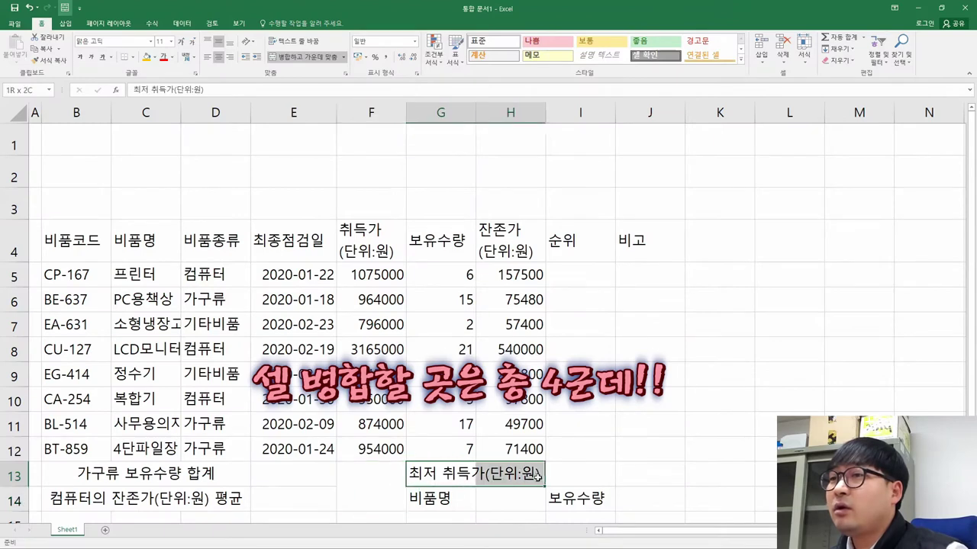
{"action": "left_click", "coordinate": [304, 58]}
Compare the merged cells in rows 13 and 14 and the extent of the whole table with the exam PDF
{"action": "key", "text": "alt+Tab"}
{"action": "left_click_drag", "start_coordinate": [184, 363], "coordinate": [269, 363]}
{"action": "left_click_drag", "start_coordinate": [551, 336], "coordinate": [713, 340]}
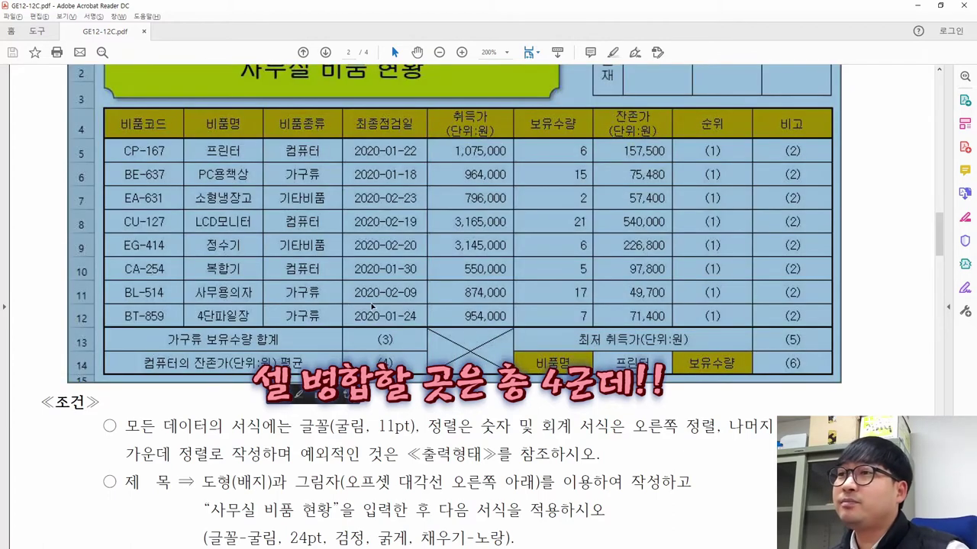
{"action": "left_click", "coordinate": [366, 307]}
{"action": "key", "text": "alt+Tab"}
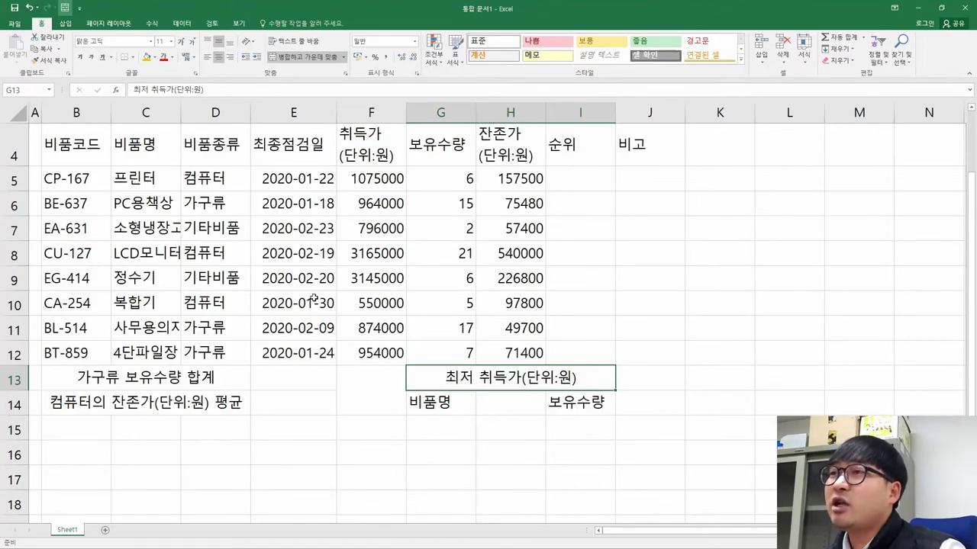
{"action": "key", "text": "alt+Tab"}
{"action": "left_click_drag", "start_coordinate": [109, 113], "coordinate": [824, 371]}
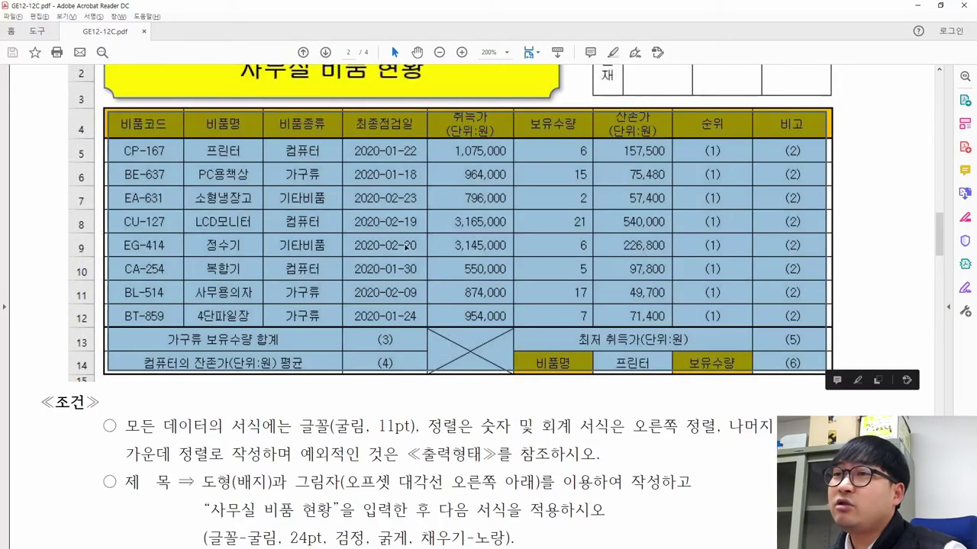
{"action": "key", "text": "alt+Tab"}
{"action": "left_click_drag", "start_coordinate": [59, 162], "coordinate": [540, 357]}
{"action": "left_click", "coordinate": [587, 302]}
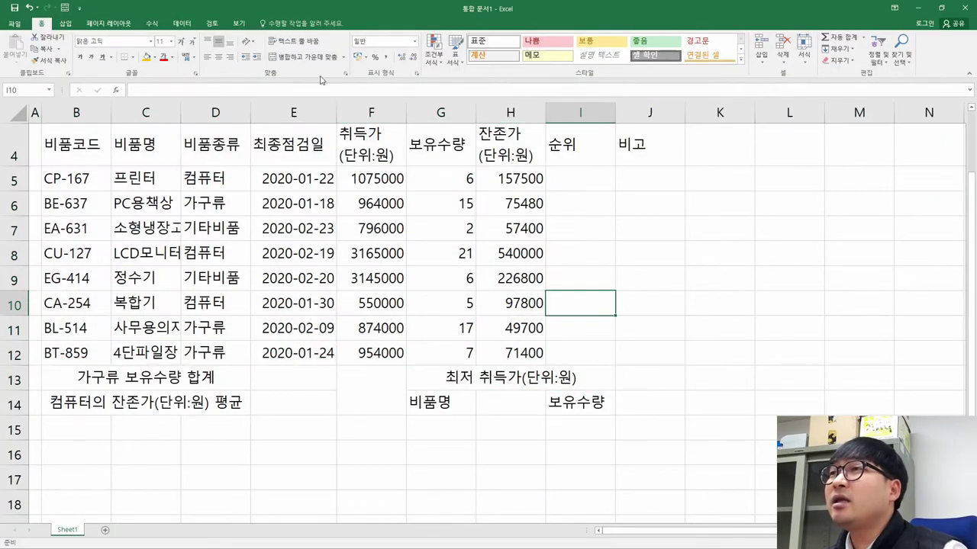
Hide the worksheet gridlines and examine the table without them
{"action": "left_click", "coordinate": [239, 24]}
{"action": "left_click", "coordinate": [132, 56]}
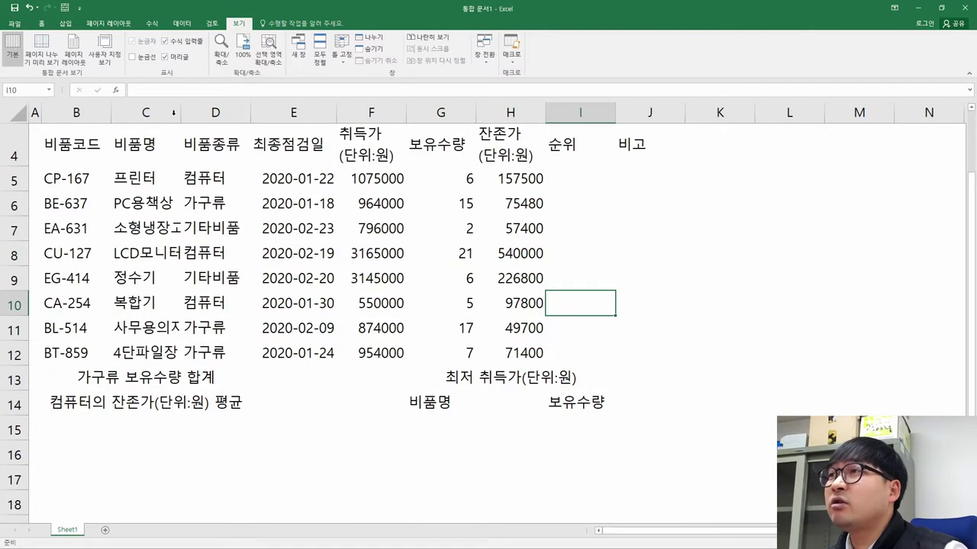
{"action": "left_click", "coordinate": [238, 260]}
{"action": "scroll", "coordinate": [239, 259], "scroll_direction": "up", "scroll_amount": 1}
{"action": "left_click", "coordinate": [396, 365]}
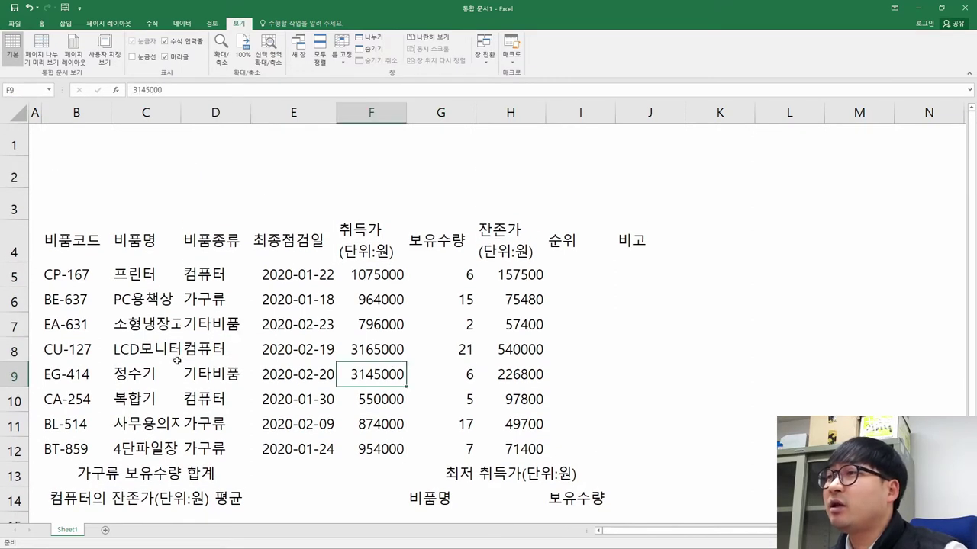
{"action": "left_click", "coordinate": [176, 364]}
{"action": "left_click", "coordinate": [89, 369]}
{"action": "left_click", "coordinate": [66, 284]}
{"action": "left_click", "coordinate": [443, 326]}
{"action": "left_click", "coordinate": [381, 449]}
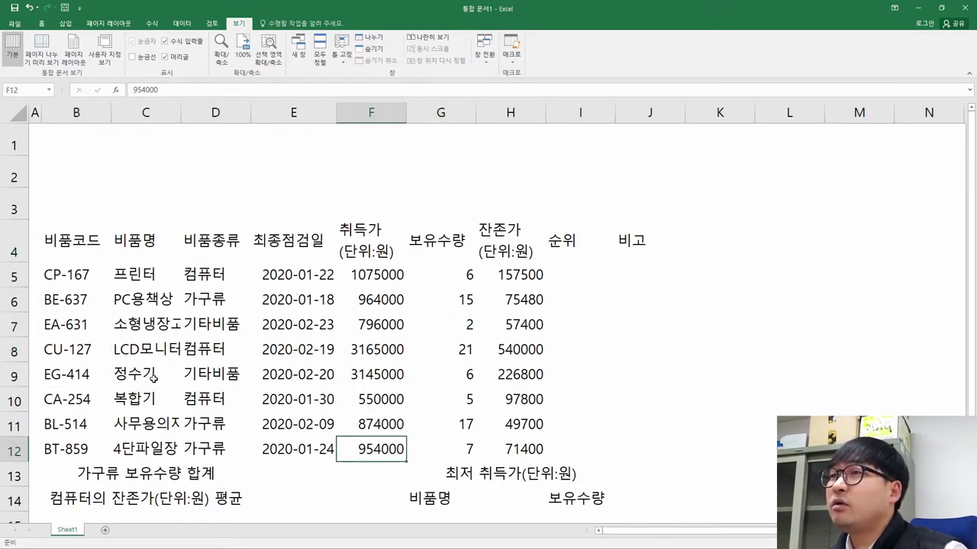
Show the worksheet gridlines again
{"action": "left_click", "coordinate": [153, 377]}
{"action": "left_click", "coordinate": [135, 58]}
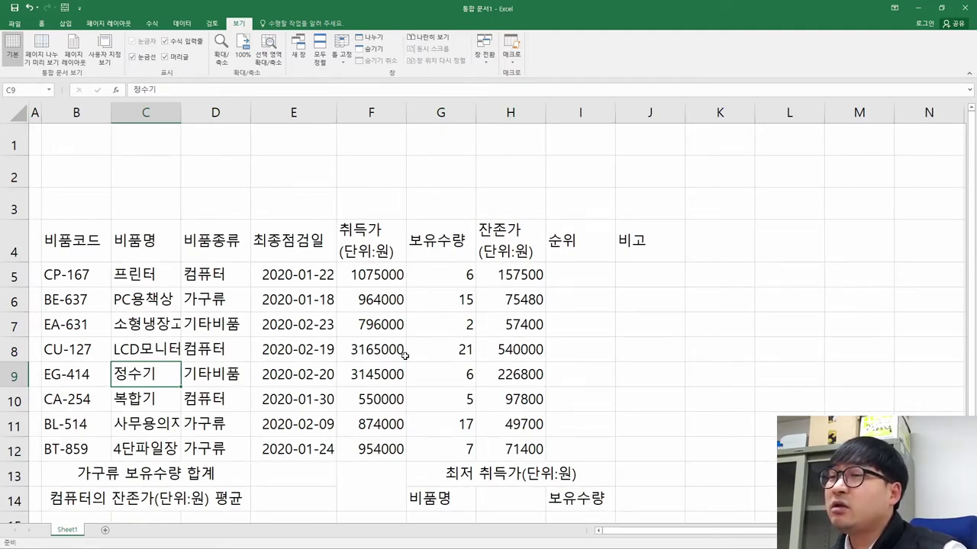
{"action": "scroll", "coordinate": [405, 355], "scroll_direction": "down", "scroll_amount": 1}
{"action": "scroll", "coordinate": [343, 297], "scroll_direction": "up", "scroll_amount": 1}
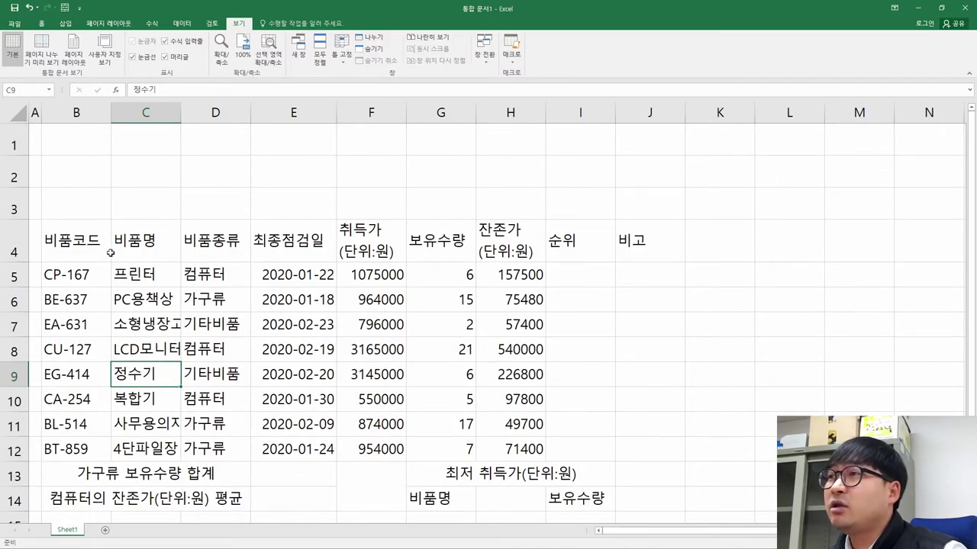
Examine the border lines around the whole table and around rows 5 to 12 in the exam PDF
{"action": "key", "text": "alt+Tab"}
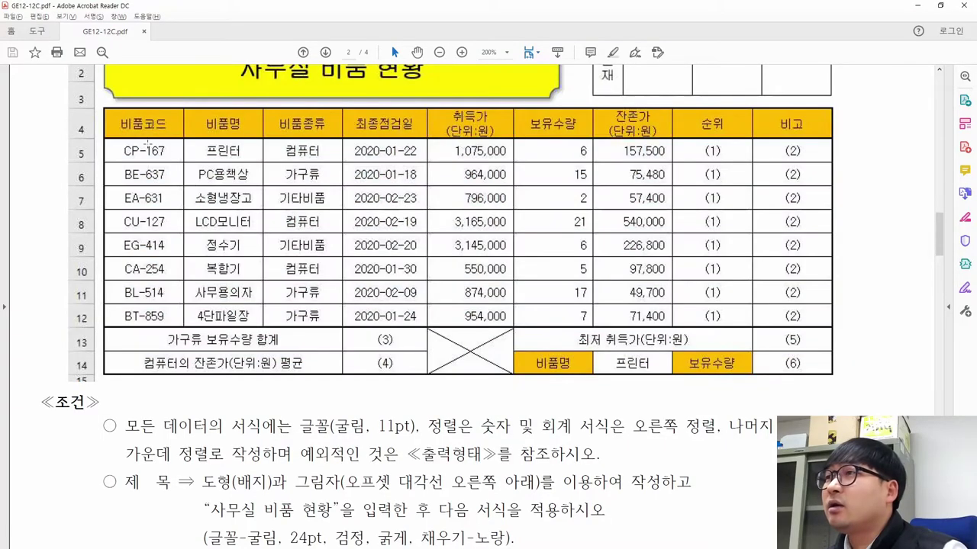
{"action": "left_click_drag", "start_coordinate": [162, 131], "coordinate": [805, 368]}
{"action": "left_click", "coordinate": [446, 258]}
{"action": "left_click_drag", "start_coordinate": [114, 114], "coordinate": [813, 370]}
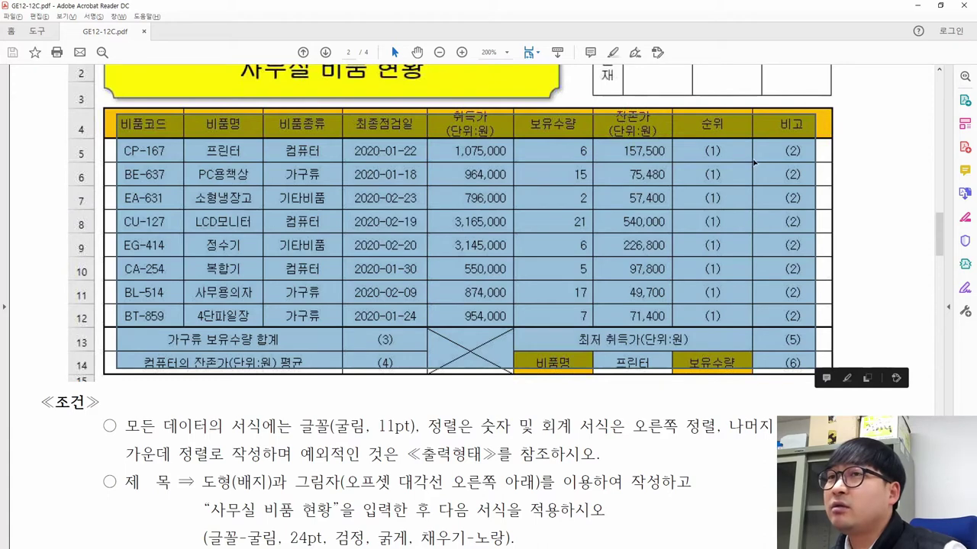
{"action": "left_click", "coordinate": [577, 210]}
{"action": "left_click_drag", "start_coordinate": [126, 151], "coordinate": [826, 323]}
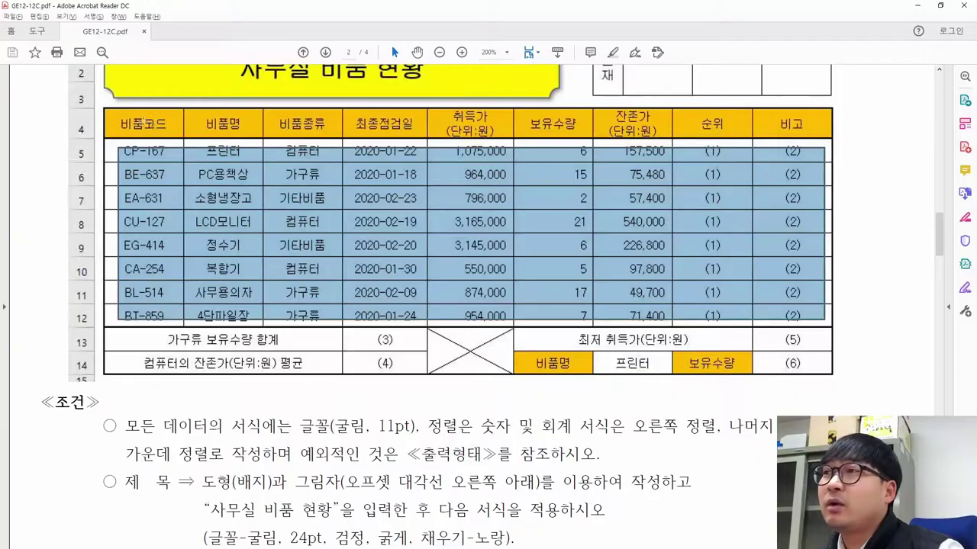
{"action": "left_click_drag", "start_coordinate": [110, 118], "coordinate": [824, 364]}
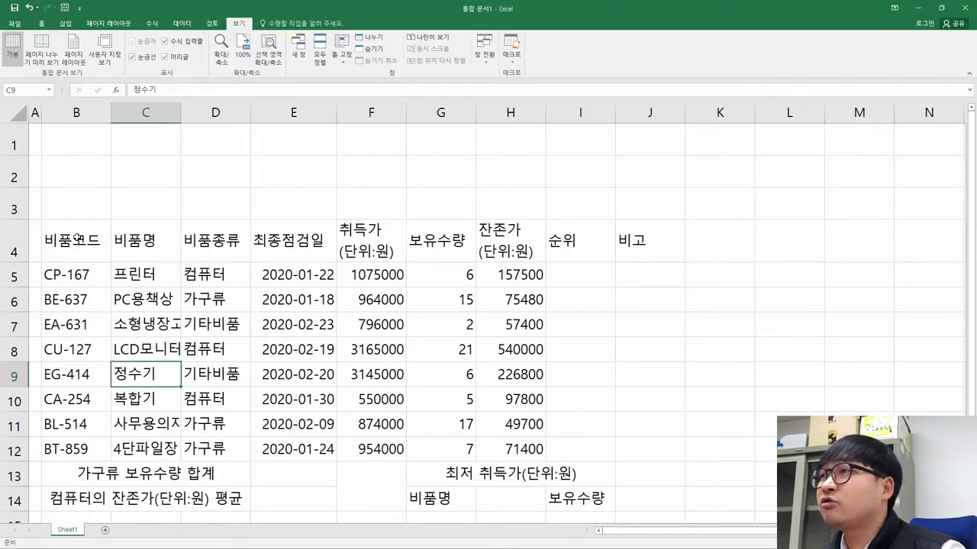
Apply 모든 테두리 (all borders) to the whole table in B4:J14
{"action": "left_click_drag", "start_coordinate": [76, 237], "coordinate": [631, 483]}
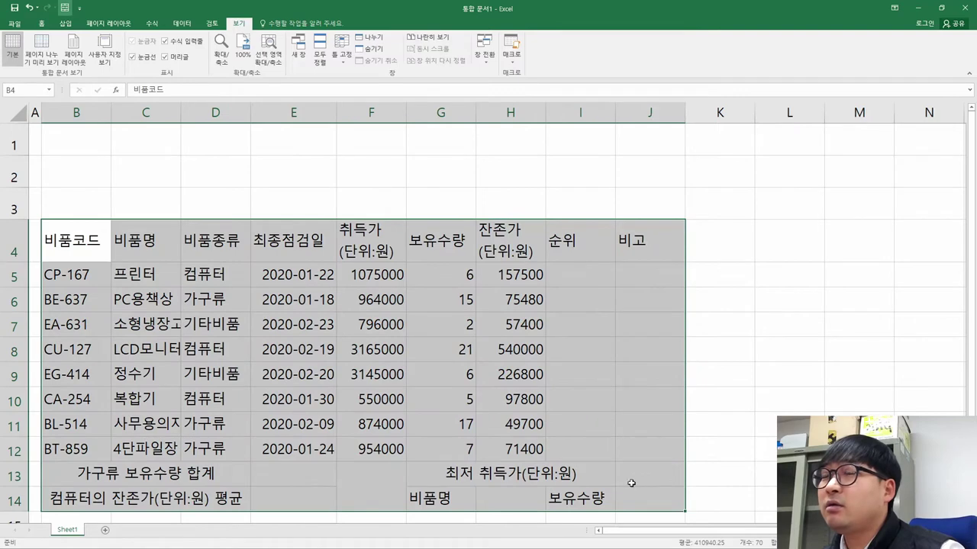
{"action": "left_click", "coordinate": [42, 25]}
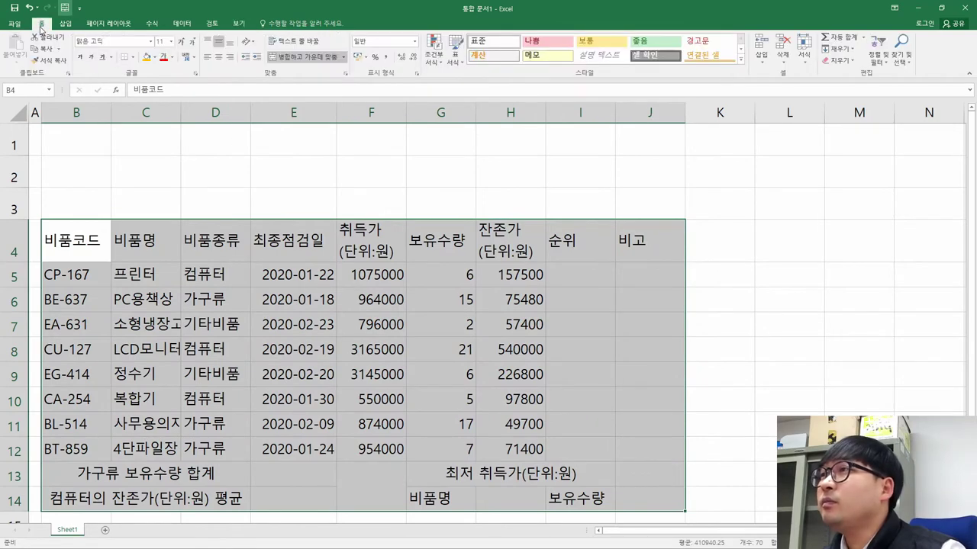
{"action": "left_click", "coordinate": [134, 57]}
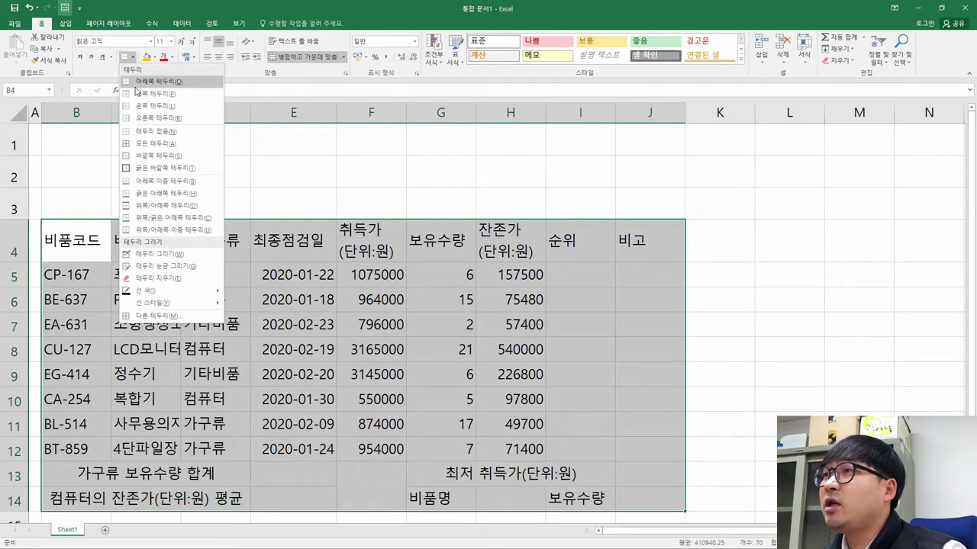
{"action": "left_click", "coordinate": [150, 144]}
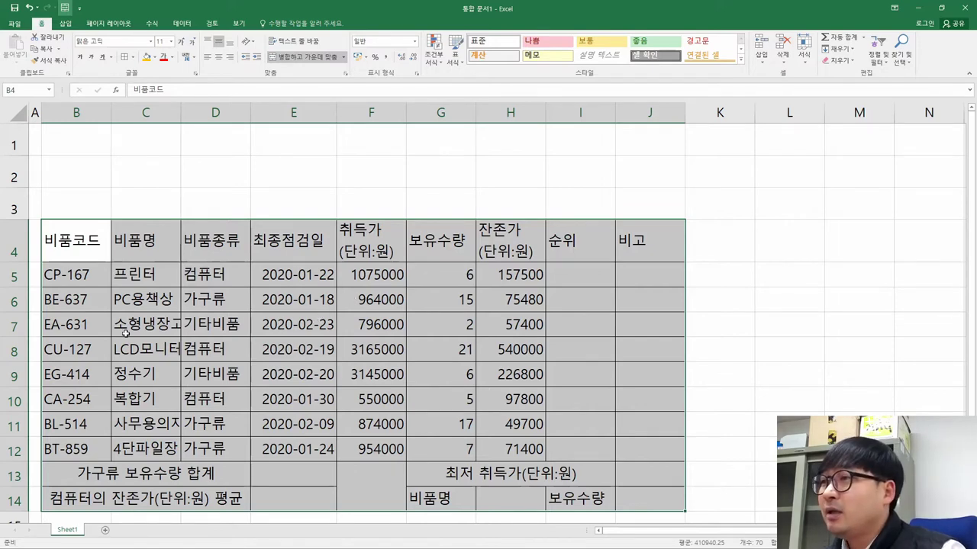
Check the table's outer line in the exam PDF and apply 굵은 바깥쪽 테두리 (thick outside border) to B4:J14
{"action": "key", "text": "alt+Tab"}
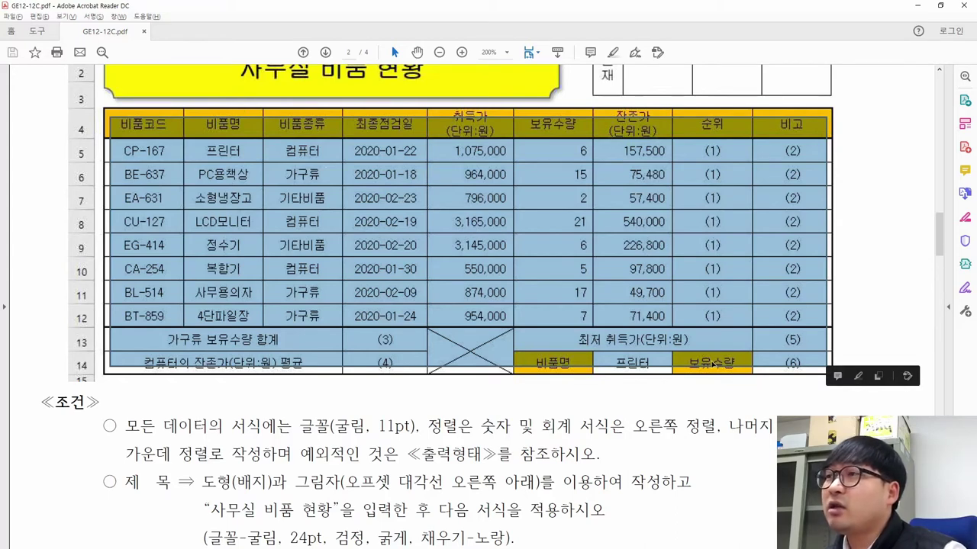
{"action": "key", "text": "alt+Tab"}
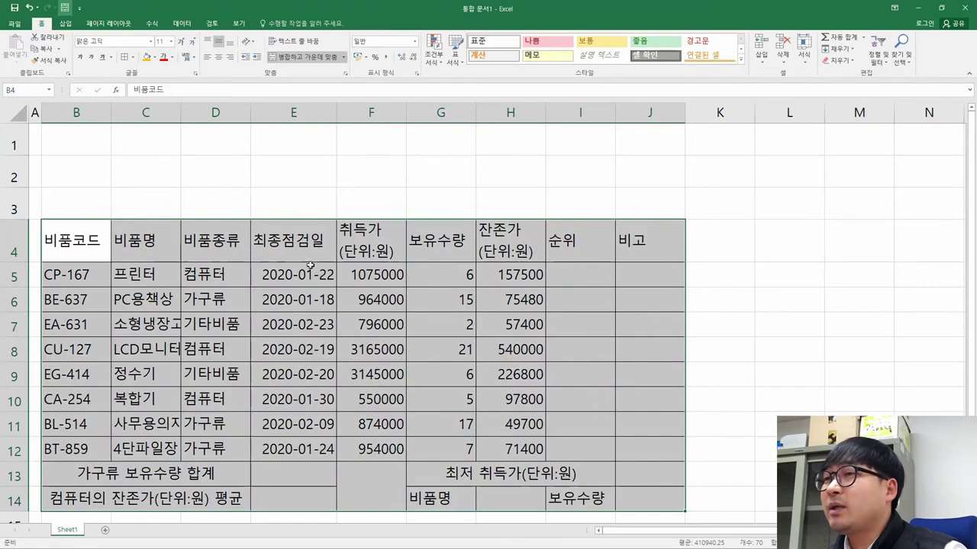
{"action": "left_click", "coordinate": [133, 57]}
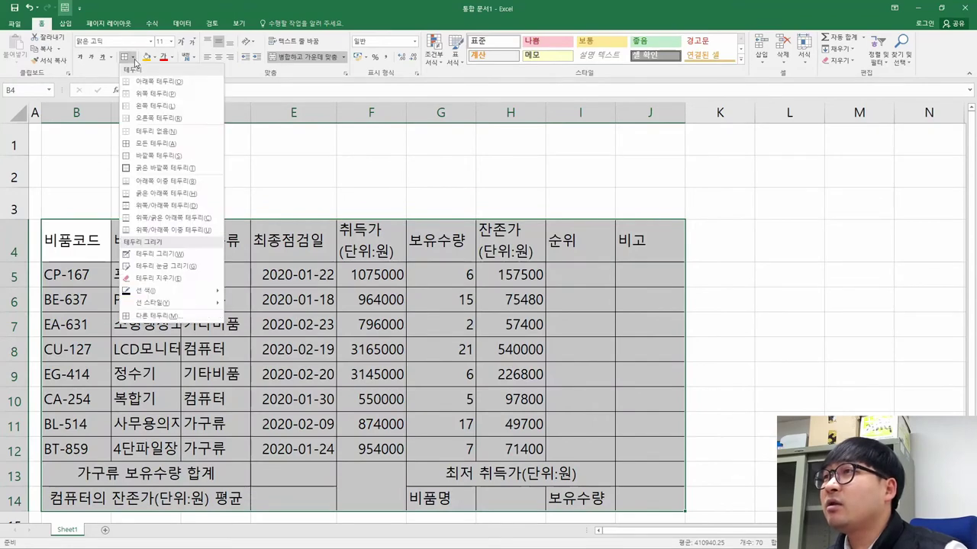
{"action": "left_click", "coordinate": [171, 169]}
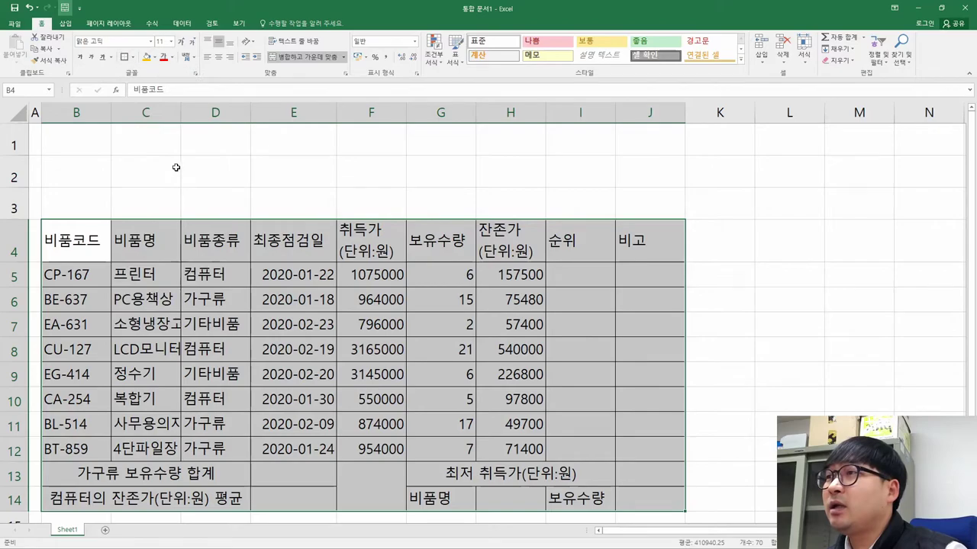
Check the outline around rows 5 to 12 in the exam PDF and apply 굵은 바깥쪽 테두리 to B5:J12
{"action": "left_click", "coordinate": [414, 282]}
{"action": "key", "text": "alt+Tab"}
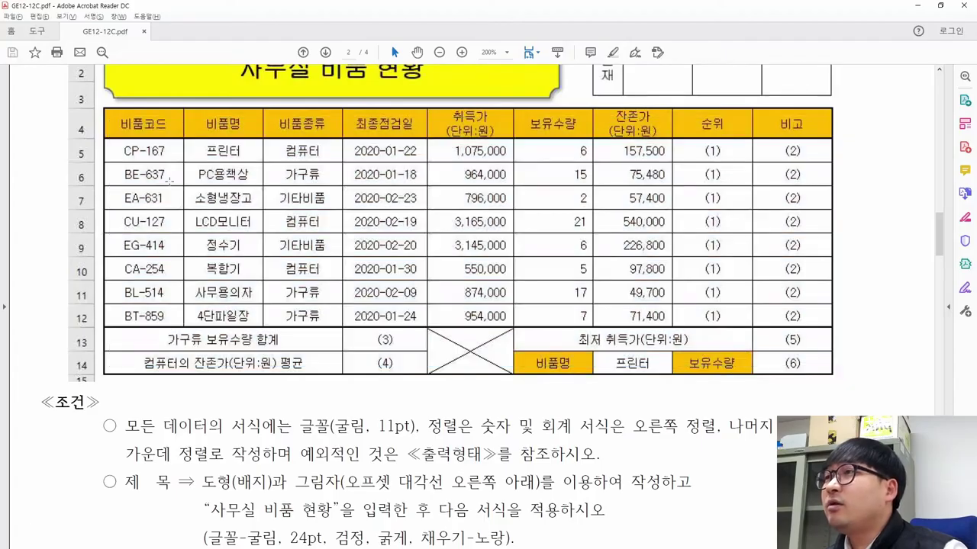
{"action": "left_click_drag", "start_coordinate": [121, 148], "coordinate": [807, 324]}
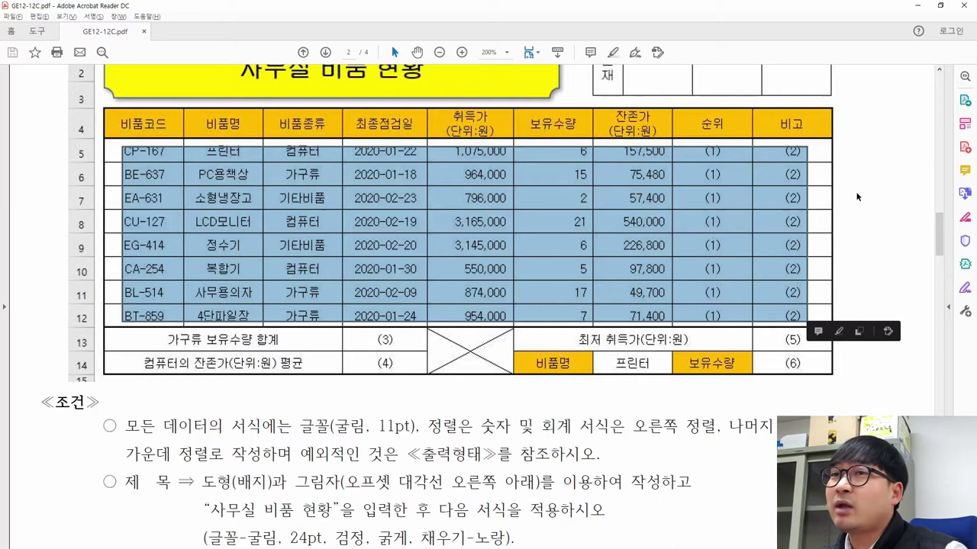
{"action": "key", "text": "alt+Tab"}
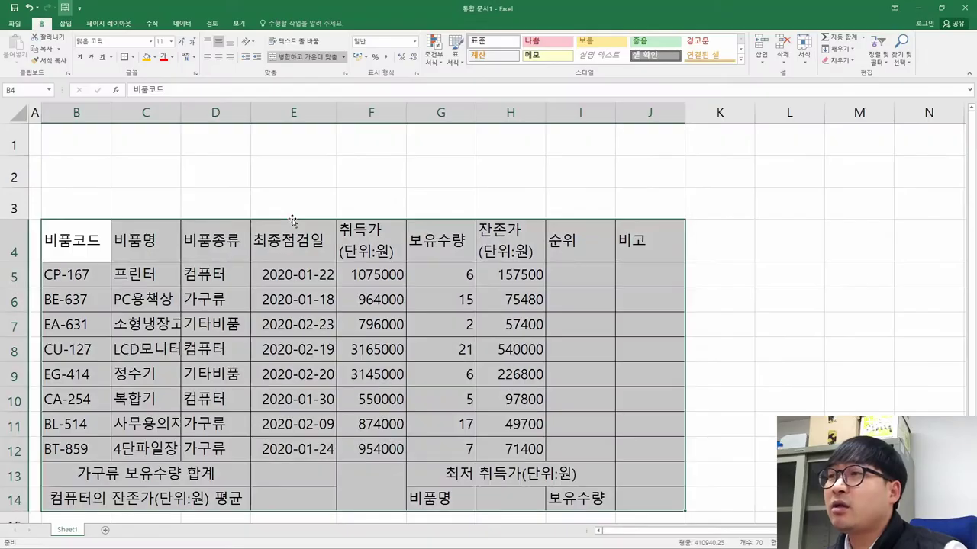
{"action": "left_click_drag", "start_coordinate": [94, 274], "coordinate": [654, 448]}
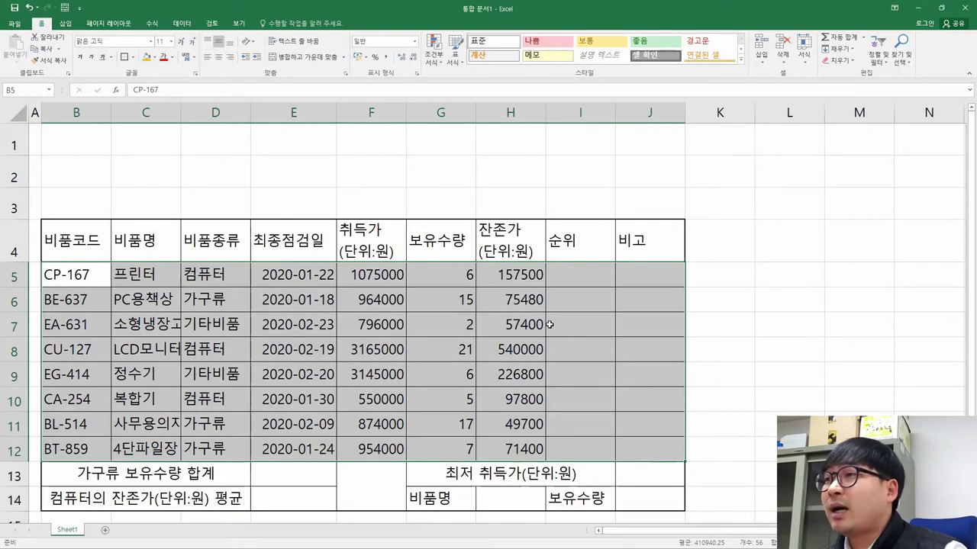
{"action": "left_click", "coordinate": [133, 57]}
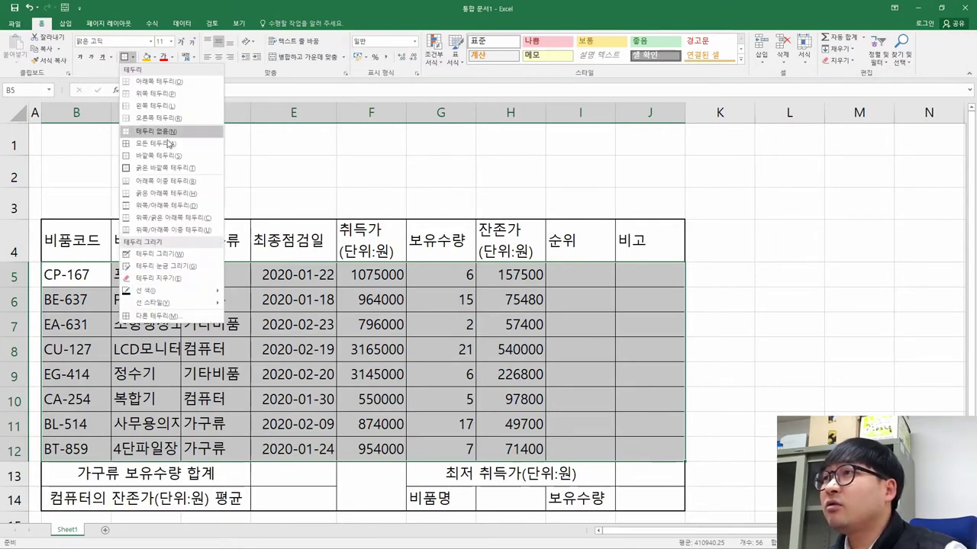
{"action": "left_click", "coordinate": [167, 174]}
{"action": "left_click", "coordinate": [290, 348]}
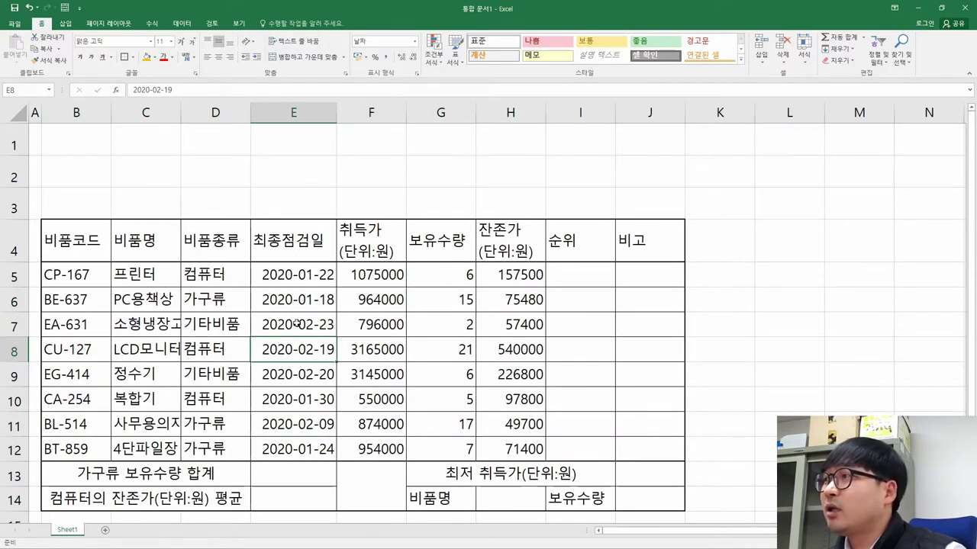
Check the crossed-out cell in the exam PDF and add both diagonal borders to the merged cell F13:F14
{"action": "key", "text": "alt+Tab"}
{"action": "left_click_drag", "start_coordinate": [446, 338], "coordinate": [508, 372]}
{"action": "key", "text": "alt+Tab"}
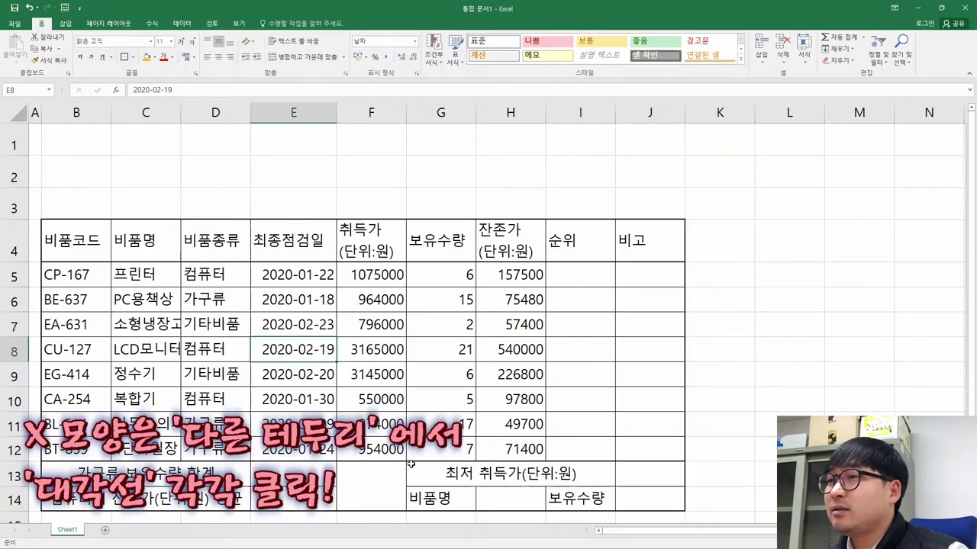
{"action": "left_click", "coordinate": [387, 482]}
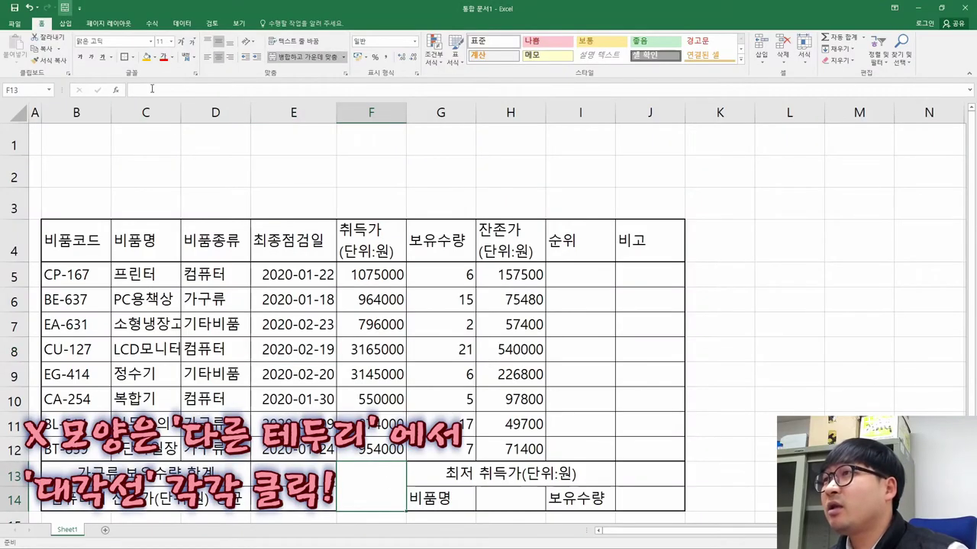
{"action": "left_click", "coordinate": [133, 58]}
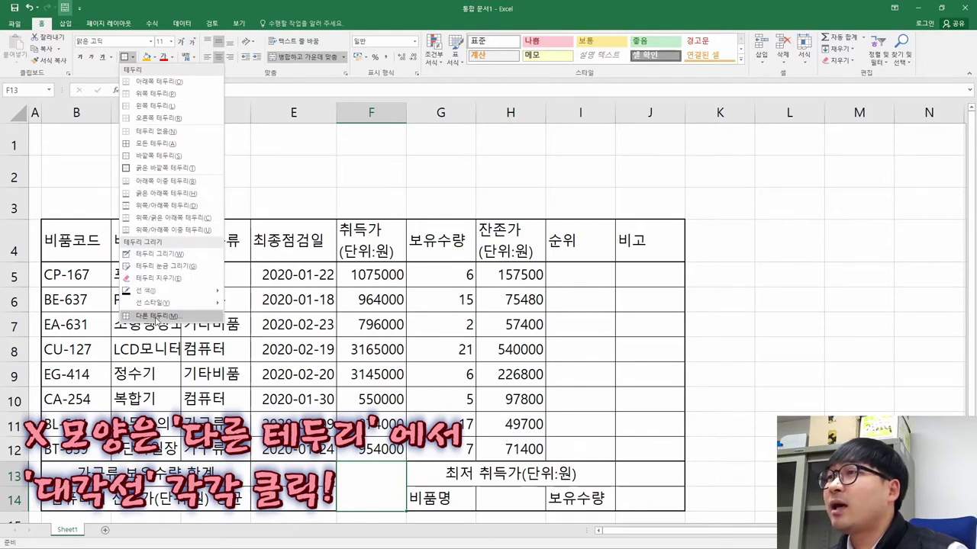
{"action": "left_click", "coordinate": [150, 315]}
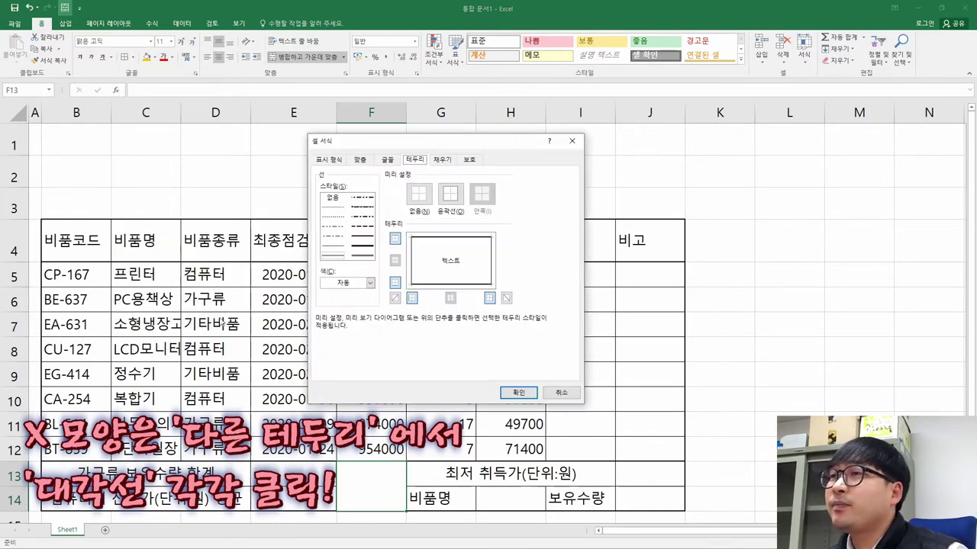
{"action": "left_click", "coordinate": [394, 299]}
{"action": "left_click", "coordinate": [507, 298]}
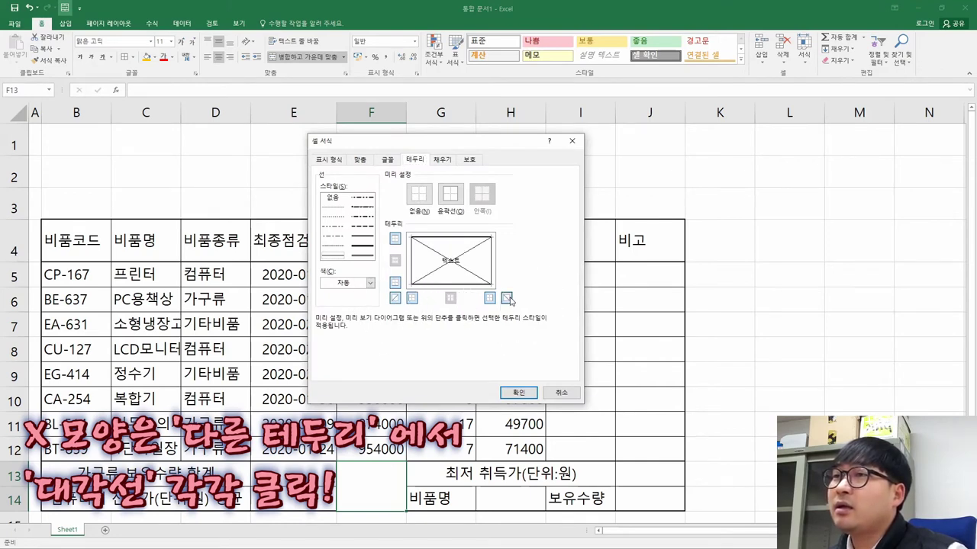
{"action": "left_click", "coordinate": [518, 393]}
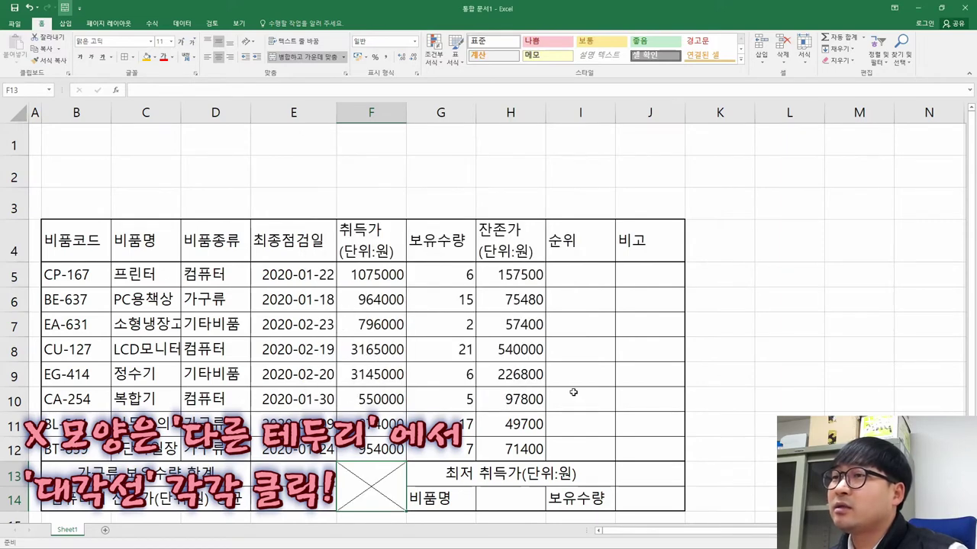
{"action": "left_click", "coordinate": [303, 351]}
Compare the table's borders with the exam PDF and view the 조건 list below the sample table
{"action": "key", "text": "alt+Tab"}
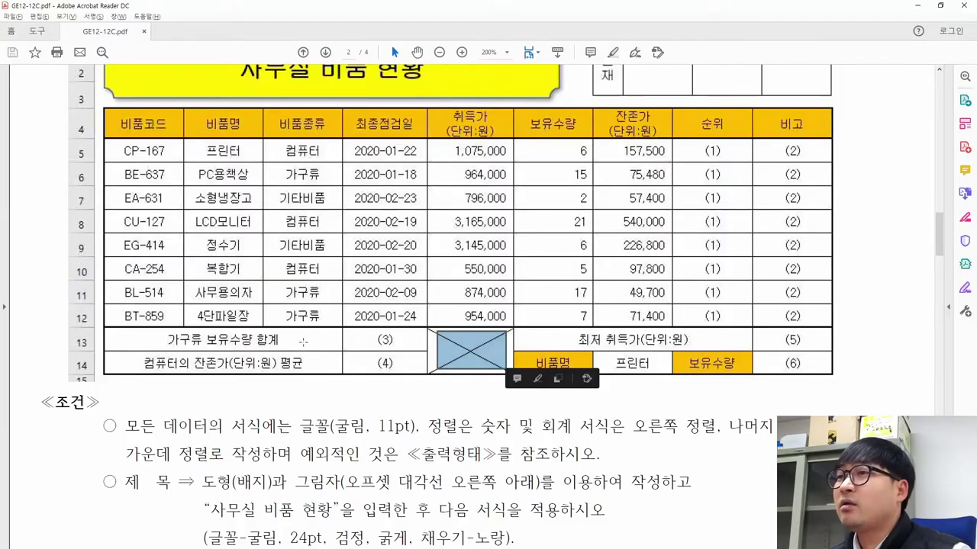
{"action": "left_click", "coordinate": [407, 270]}
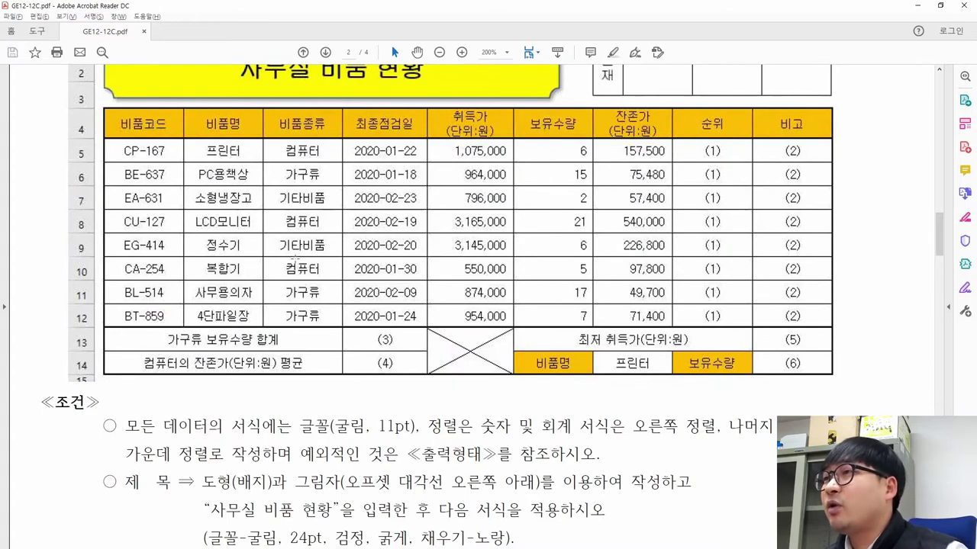
{"action": "key", "text": "alt+Tab"}
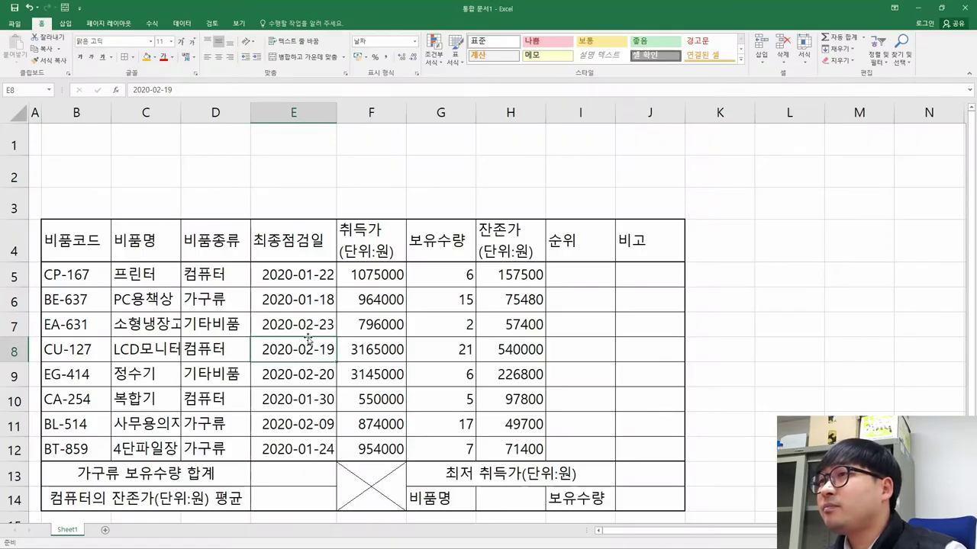
{"action": "scroll", "coordinate": [309, 340], "scroll_direction": "down", "scroll_amount": 1}
{"action": "scroll", "coordinate": [323, 307], "scroll_direction": "up", "scroll_amount": 1}
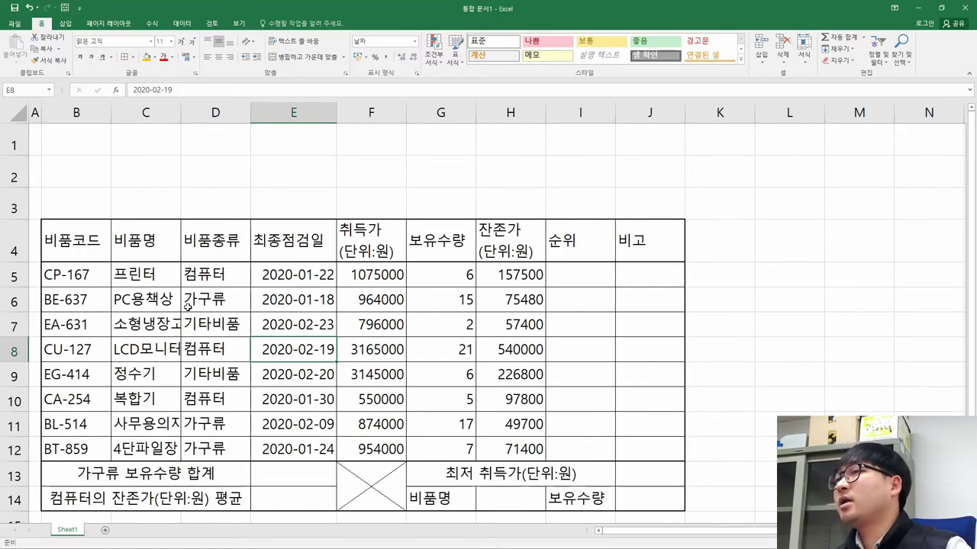
{"action": "key", "text": "alt+Tab"}
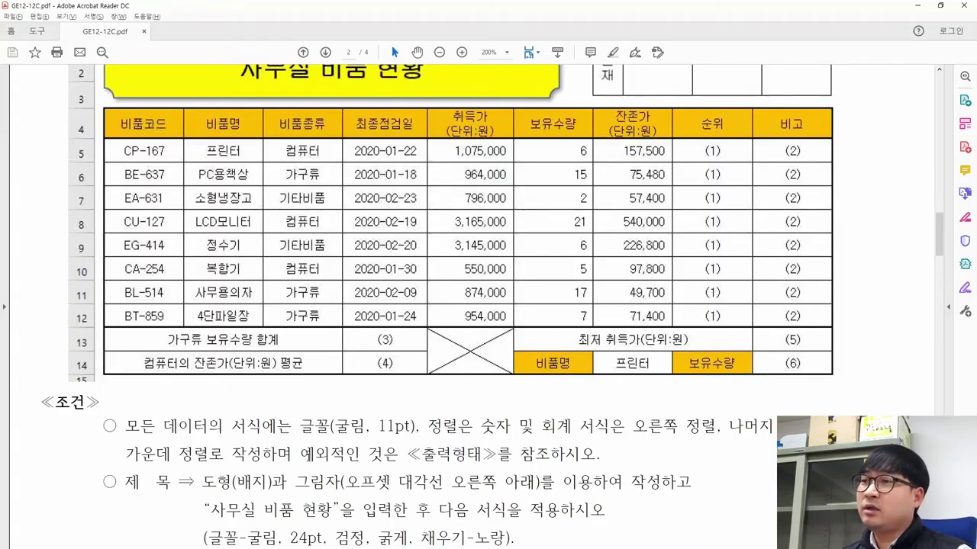
{"action": "scroll", "coordinate": [257, 415], "scroll_direction": "down", "scroll_amount": 3}
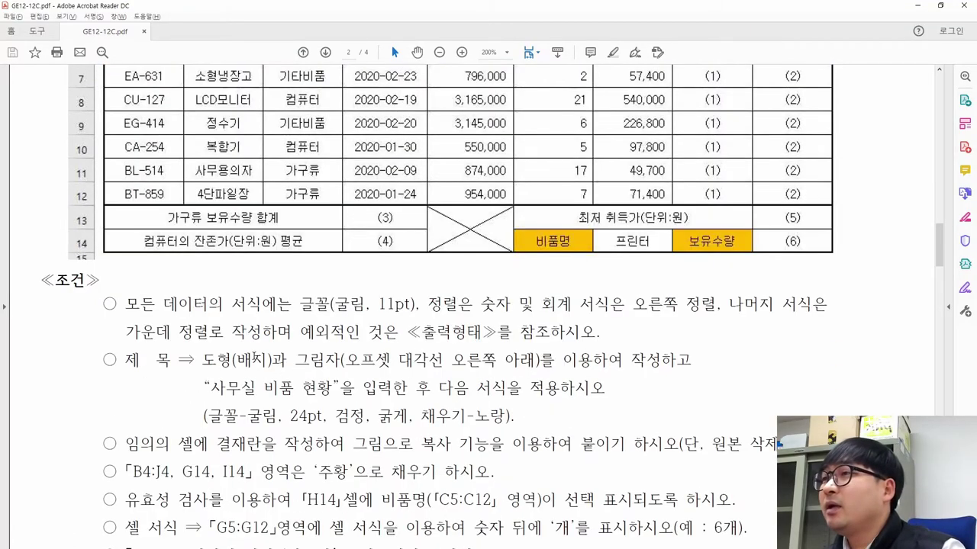
Check the font condition in the exam PDF and set the font of the entire Excel sheet to 굴림
{"action": "left_click_drag", "start_coordinate": [124, 303], "coordinate": [419, 307]}
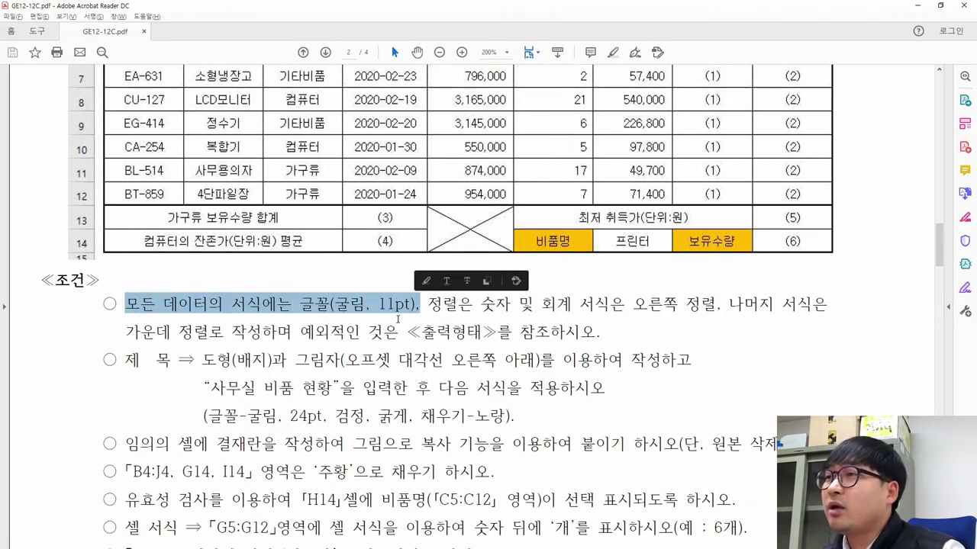
{"action": "key", "text": "alt+Tab"}
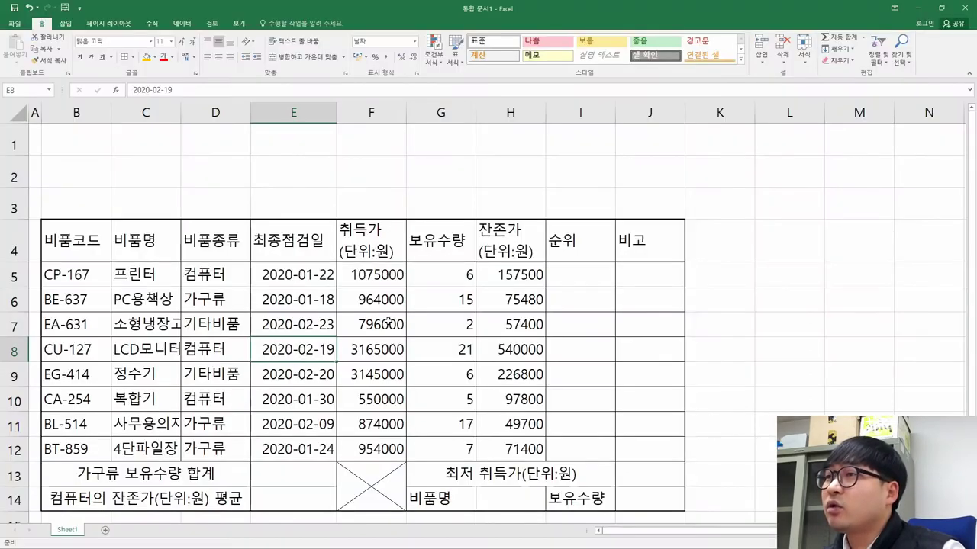
{"action": "left_click", "coordinate": [18, 115]}
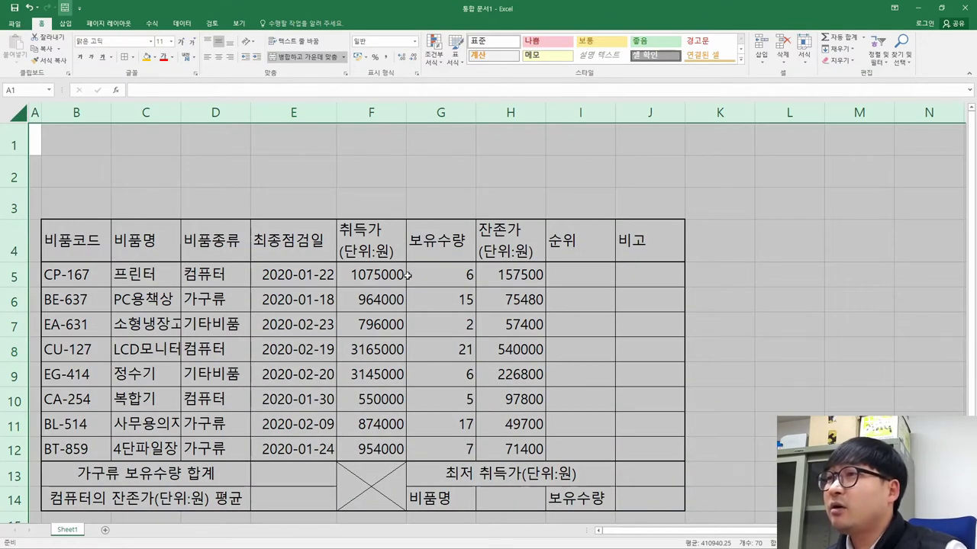
{"action": "key", "text": "ctrl"}
{"action": "key", "text": "ctrl"}
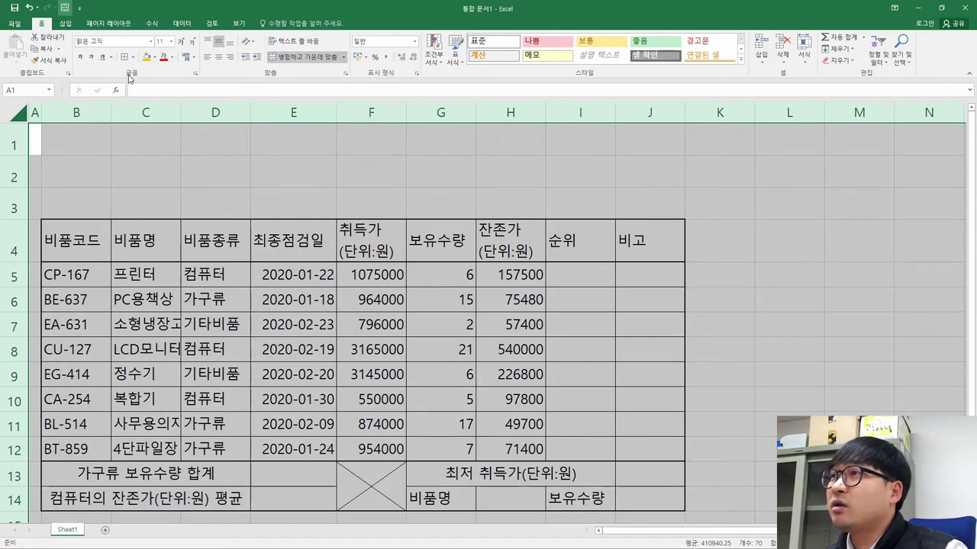
{"action": "left_click", "coordinate": [151, 42]}
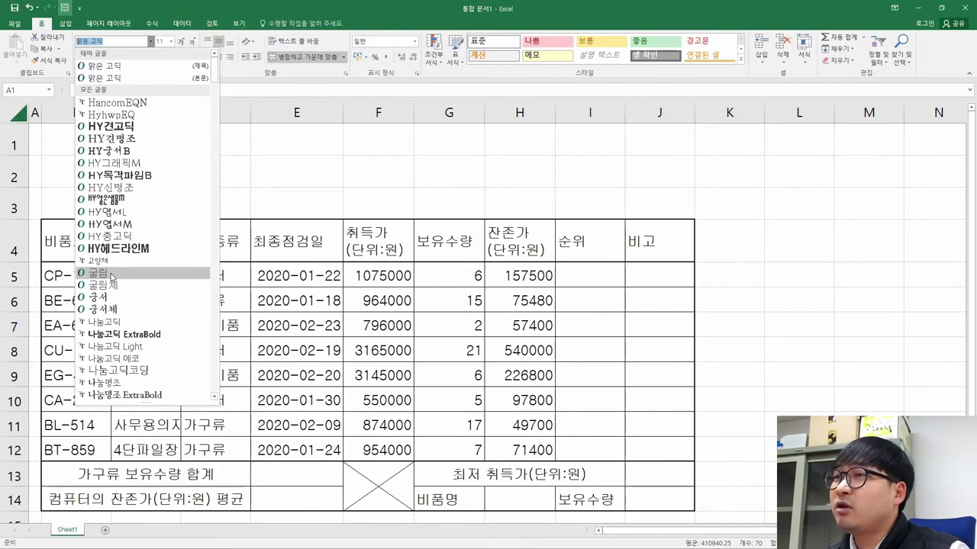
{"action": "key", "text": "Escape"}
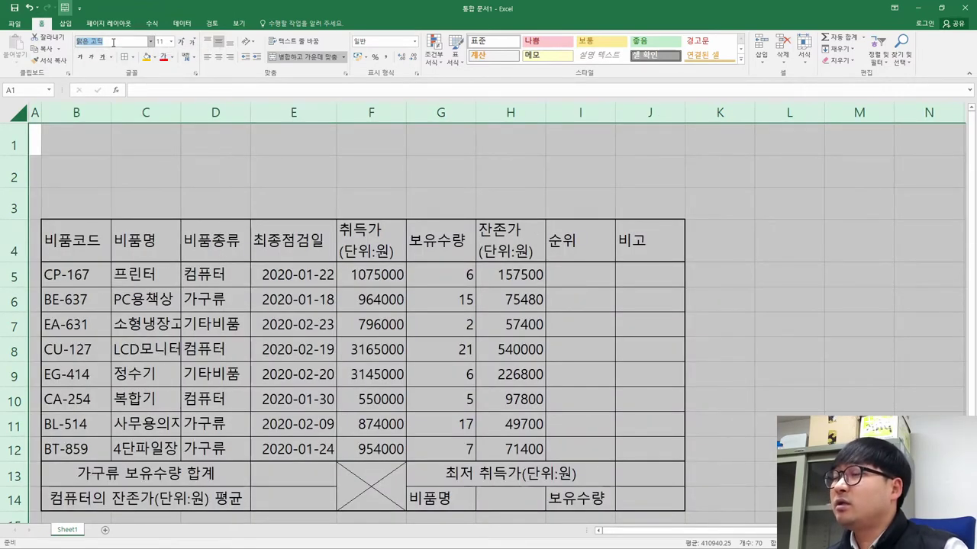
{"action": "type", "text": "굴림"}
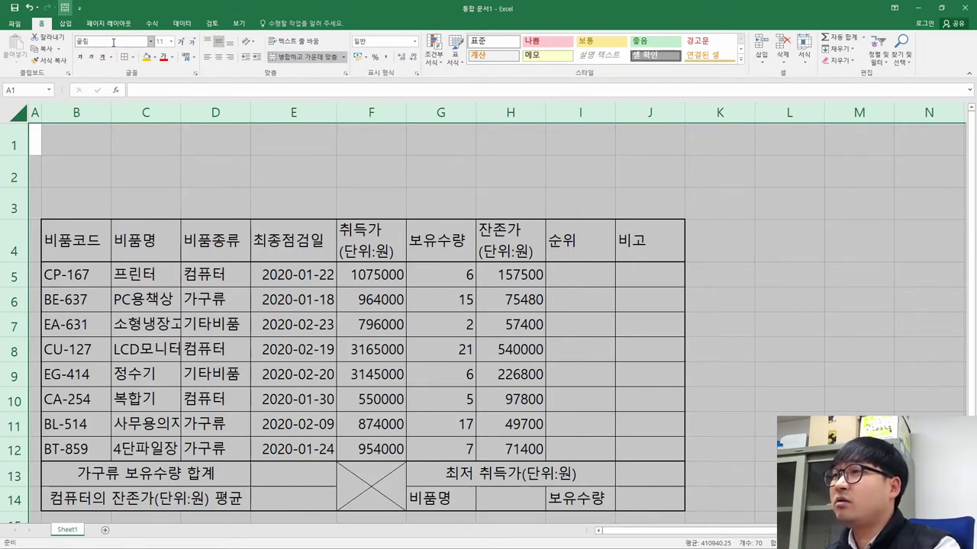
{"action": "key", "text": "Return"}
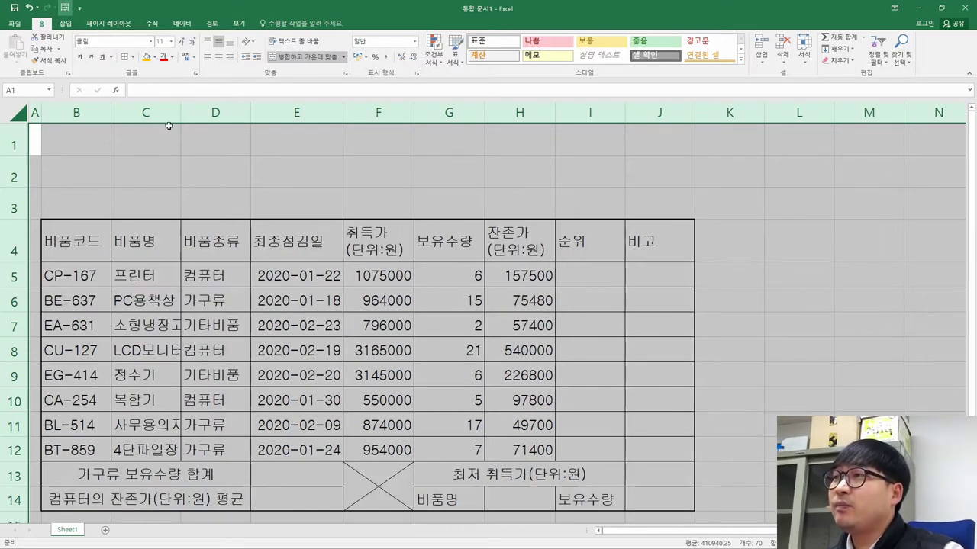
{"action": "left_click", "coordinate": [150, 42]}
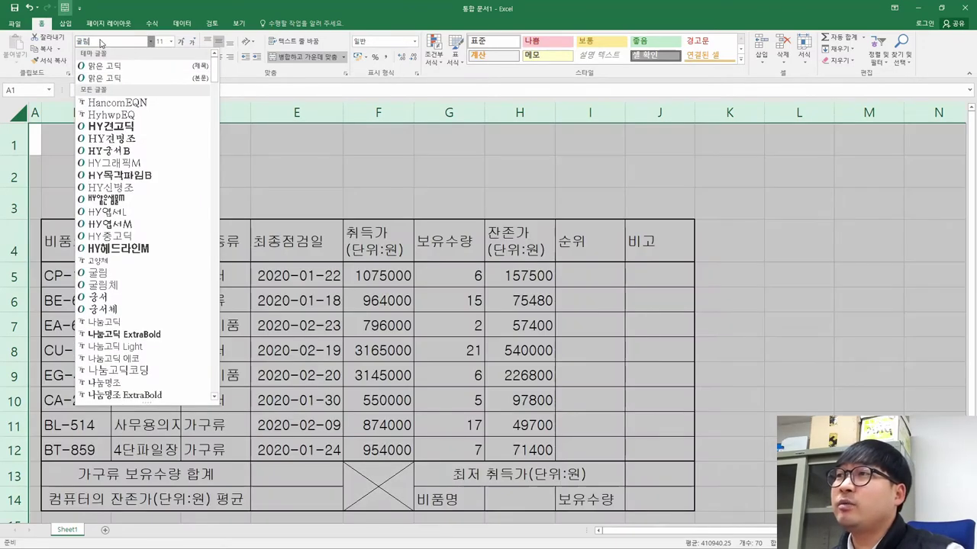
{"action": "left_click", "coordinate": [400, 270]}
{"action": "left_click", "coordinate": [160, 41]}
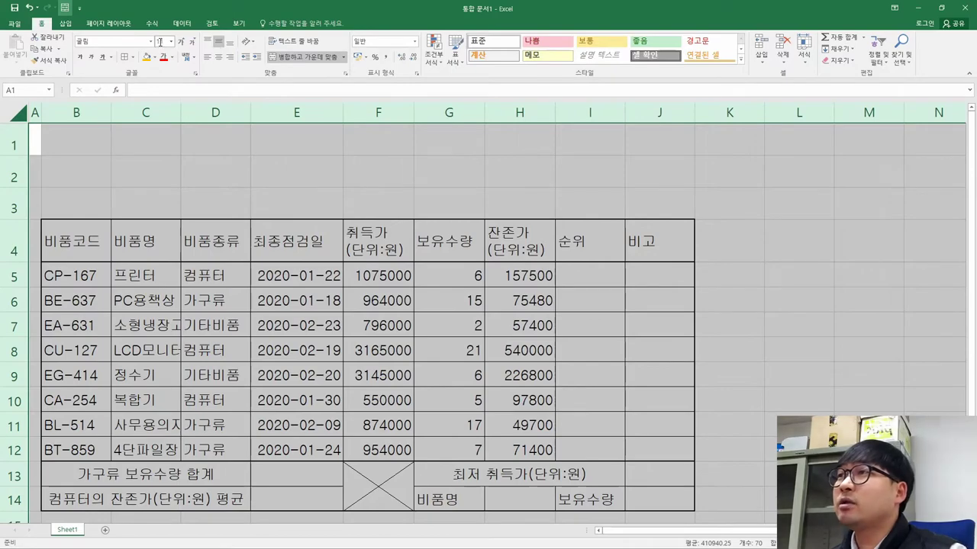
Switch to the exam PDF and strike through the completed font condition "모든 데이터의 서식에는 글꼴(굴림, 11pt),"
{"action": "key", "text": "alt+Tab"}
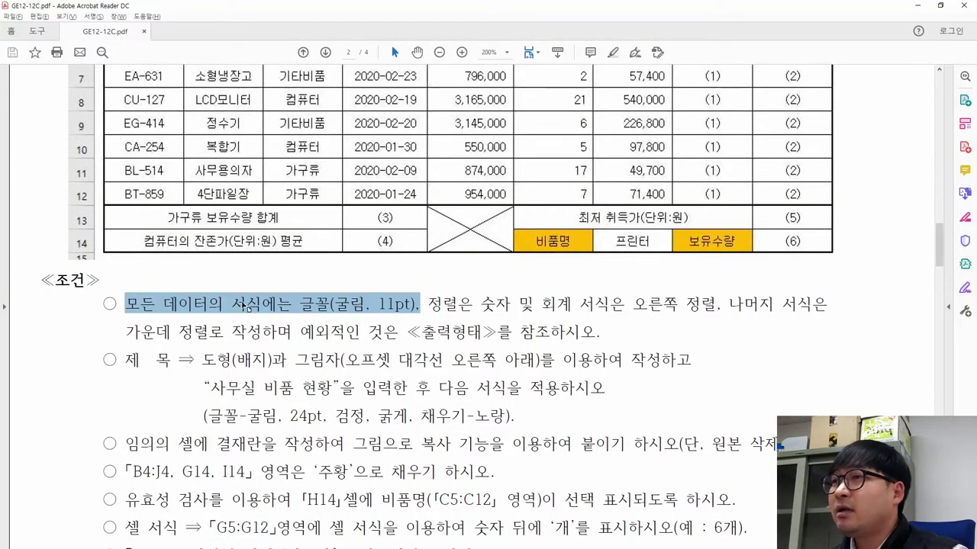
{"action": "right_click", "coordinate": [284, 309]}
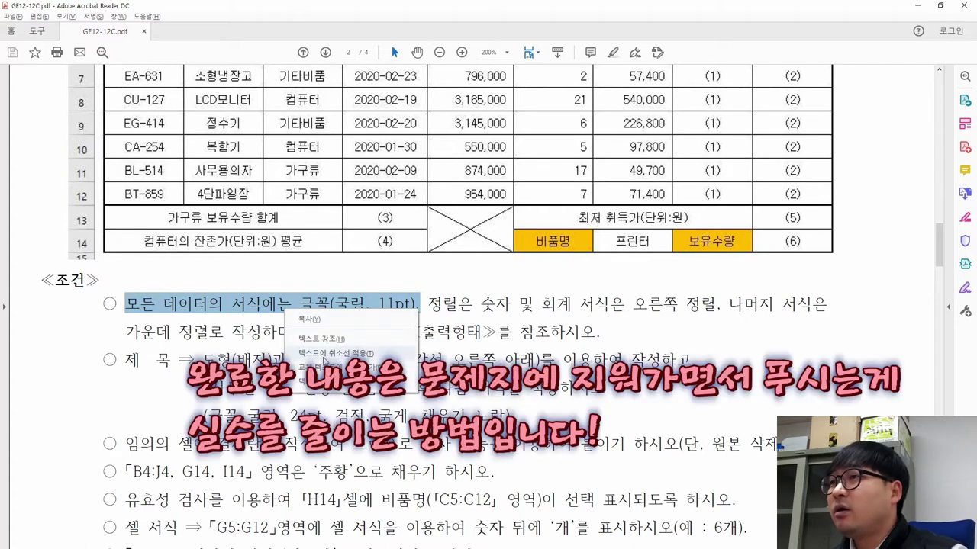
{"action": "left_click", "coordinate": [325, 355]}
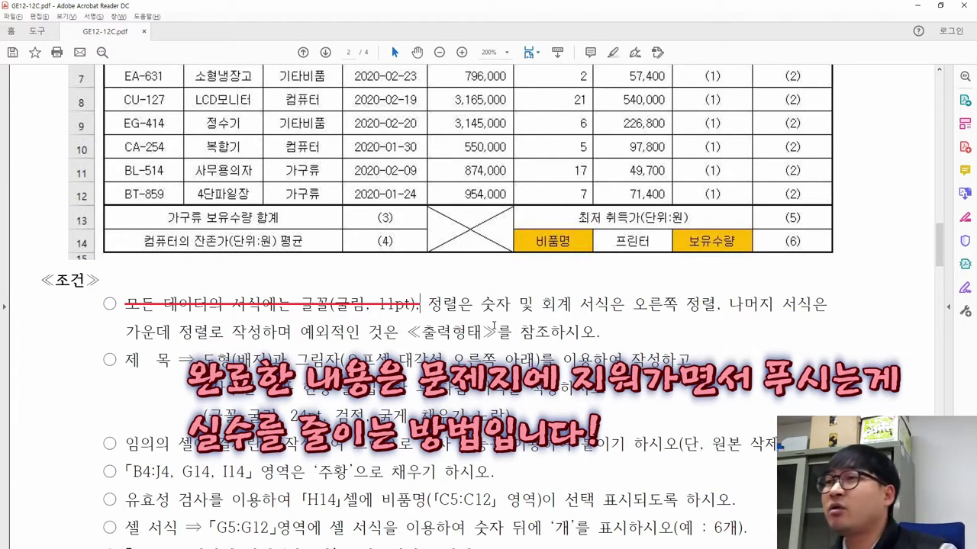
Read the exam PDF's alignment condition for numbers, accounting formats and the remaining data
{"action": "left_click_drag", "start_coordinate": [425, 303], "coordinate": [708, 313]}
{"action": "left_click_drag", "start_coordinate": [788, 314], "coordinate": [212, 337]}
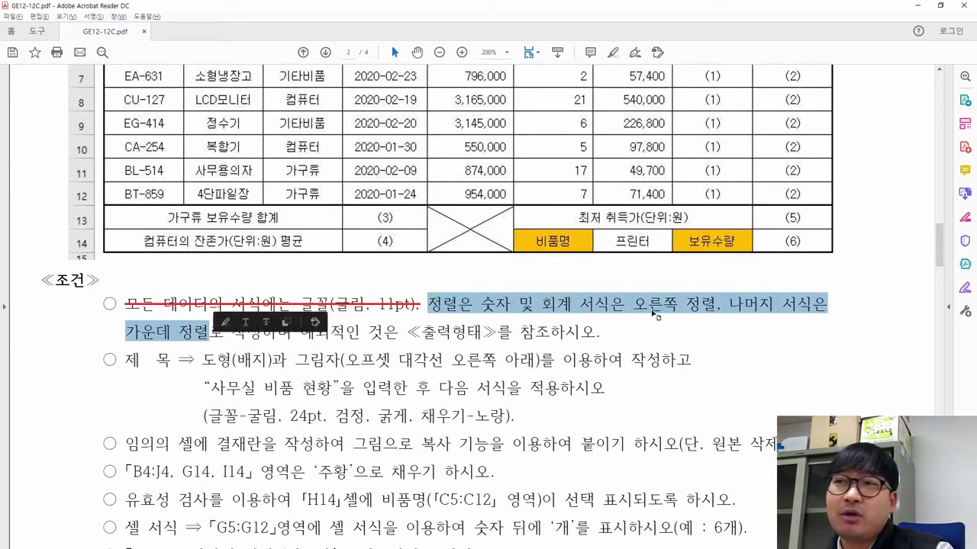
{"action": "left_click_drag", "start_coordinate": [728, 306], "coordinate": [223, 336]}
{"action": "left_click_drag", "start_coordinate": [427, 305], "coordinate": [690, 308]}
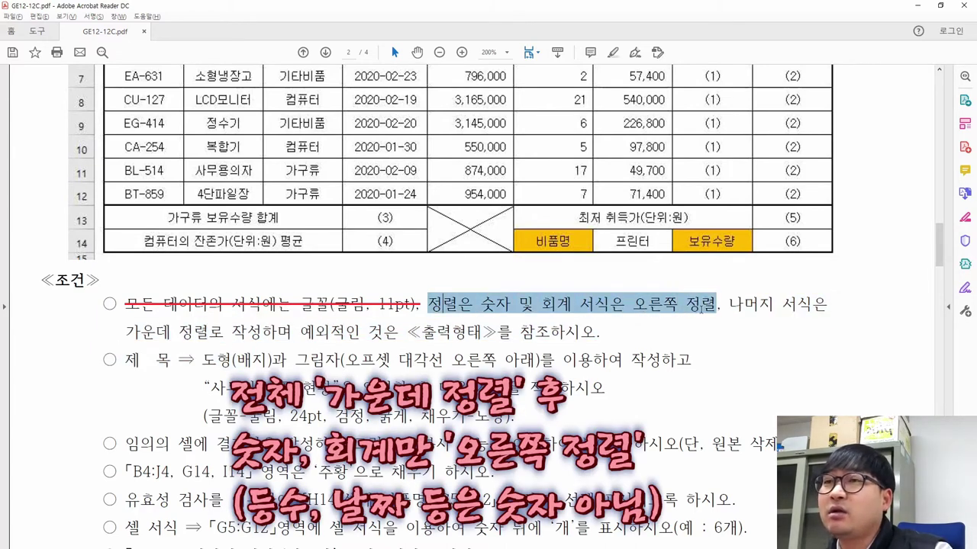
{"action": "left_click", "coordinate": [702, 308]}
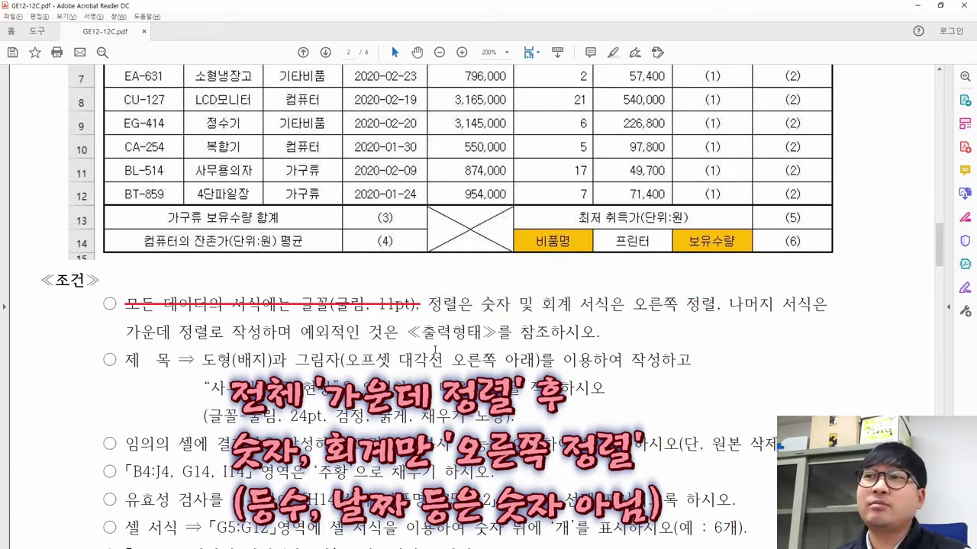
{"action": "key", "text": "alt+Tab"}
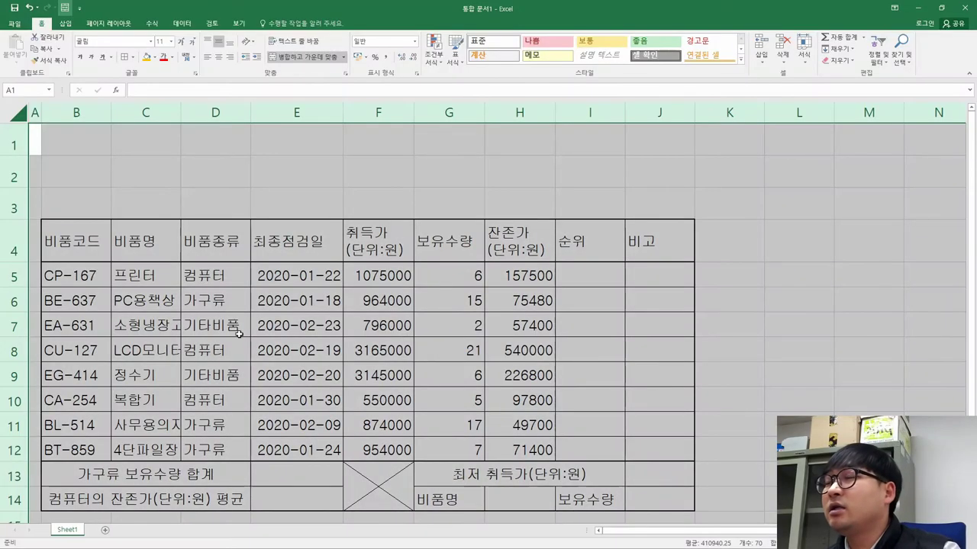
{"action": "key", "text": "alt+Tab"}
Examine the sample table's columns from 비품코드 to 잔존가 in the exam PDF for text, date and numeric alignment
{"action": "scroll", "coordinate": [427, 323], "scroll_direction": "up", "scroll_amount": 3}
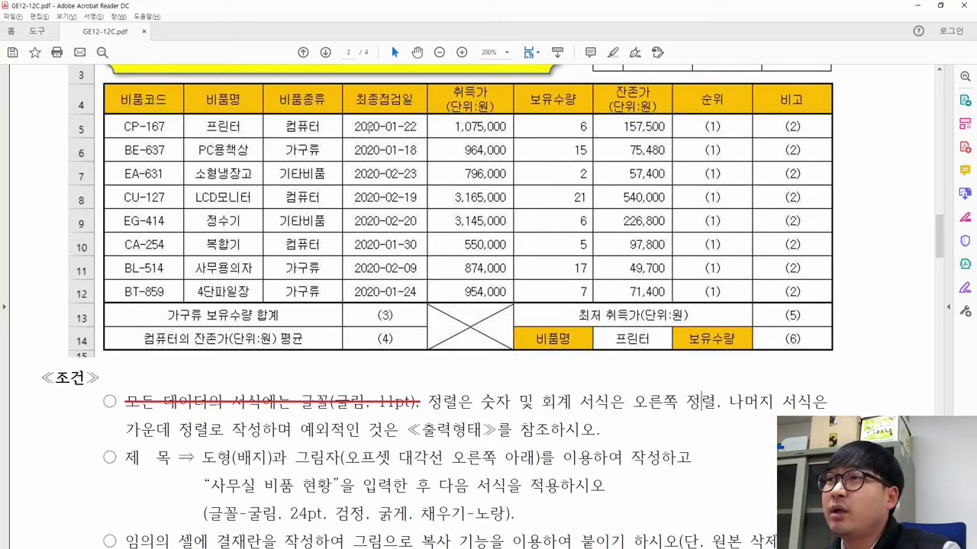
{"action": "left_click_drag", "start_coordinate": [114, 126], "coordinate": [168, 194]}
{"action": "left_click_drag", "start_coordinate": [208, 121], "coordinate": [250, 205]}
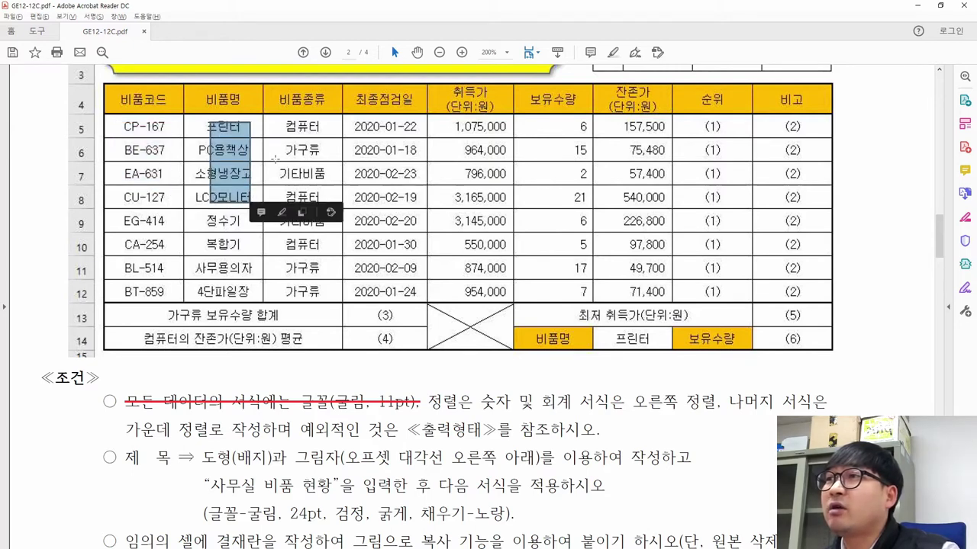
{"action": "left_click_drag", "start_coordinate": [354, 115], "coordinate": [408, 180]}
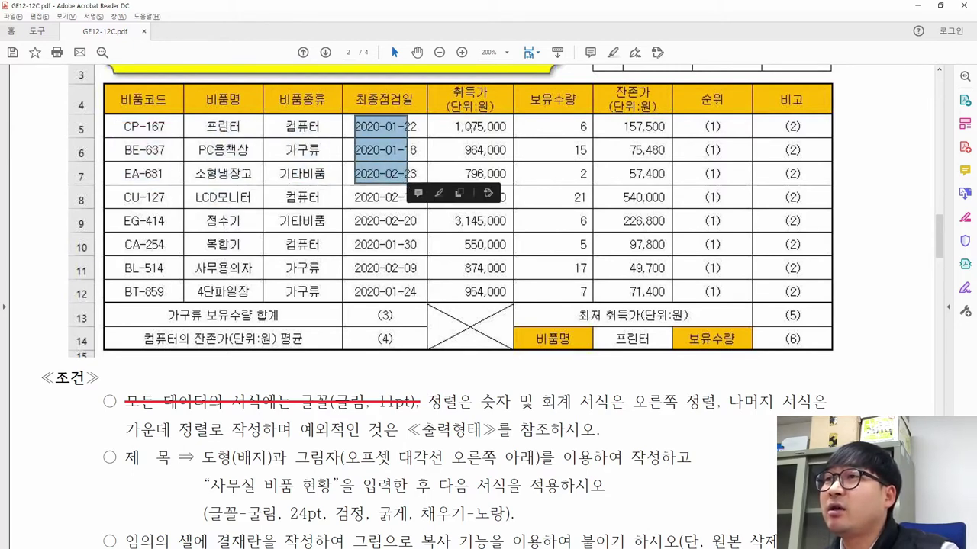
{"action": "left_click_drag", "start_coordinate": [456, 122], "coordinate": [506, 299]}
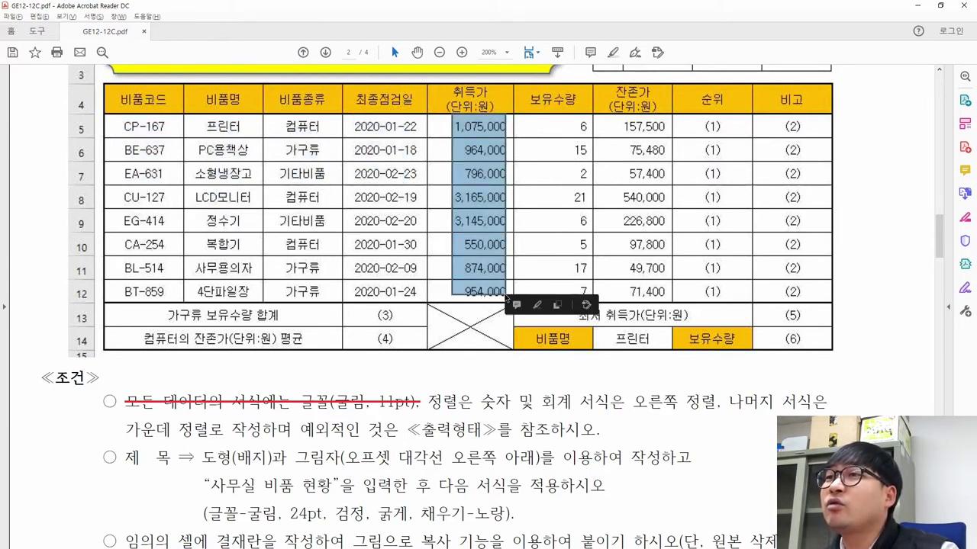
{"action": "left_click_drag", "start_coordinate": [544, 118], "coordinate": [595, 303]}
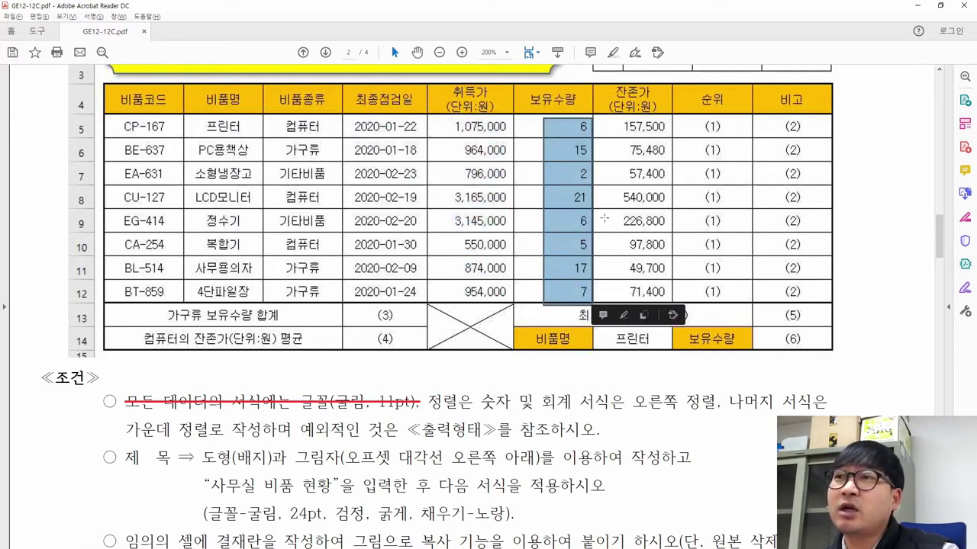
{"action": "left_click_drag", "start_coordinate": [613, 119], "coordinate": [671, 305]}
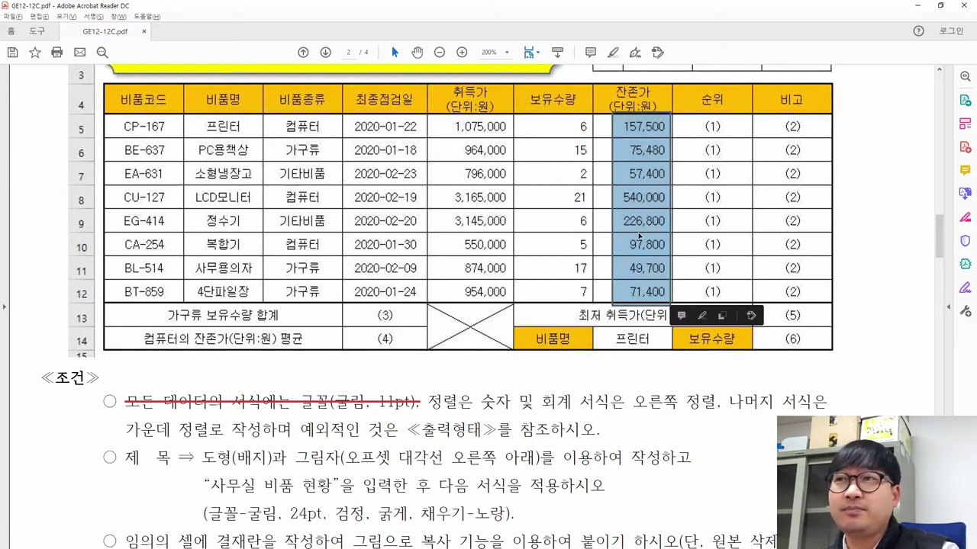
Examine the formula cells in the sample table, mainly the 순위 and 비고 columns, to judge whether they hold numeric or accounting data
{"action": "left_click_drag", "start_coordinate": [696, 120], "coordinate": [725, 265]}
{"action": "left_click_drag", "start_coordinate": [779, 129], "coordinate": [819, 330]}
{"action": "left_click_drag", "start_coordinate": [371, 307], "coordinate": [401, 343]}
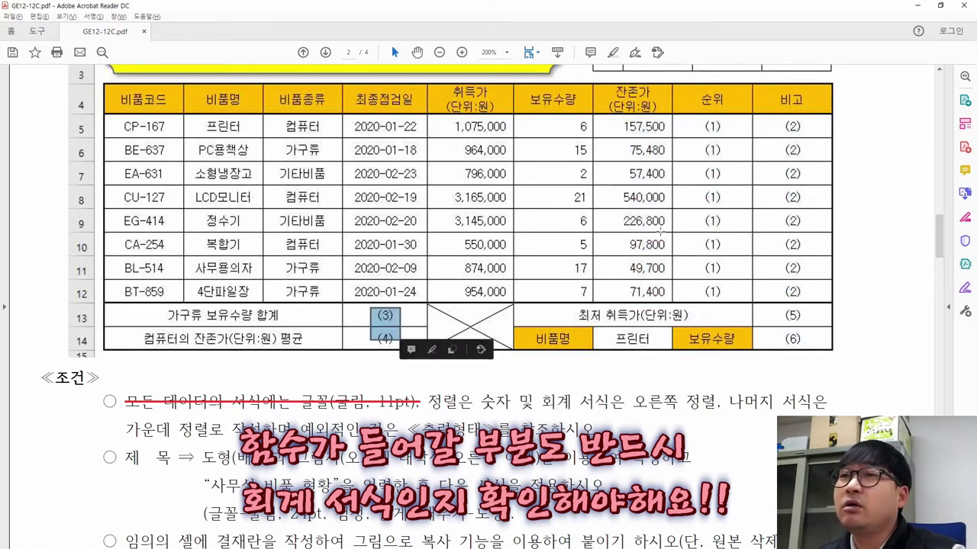
{"action": "left_click_drag", "start_coordinate": [462, 139], "coordinate": [505, 255]}
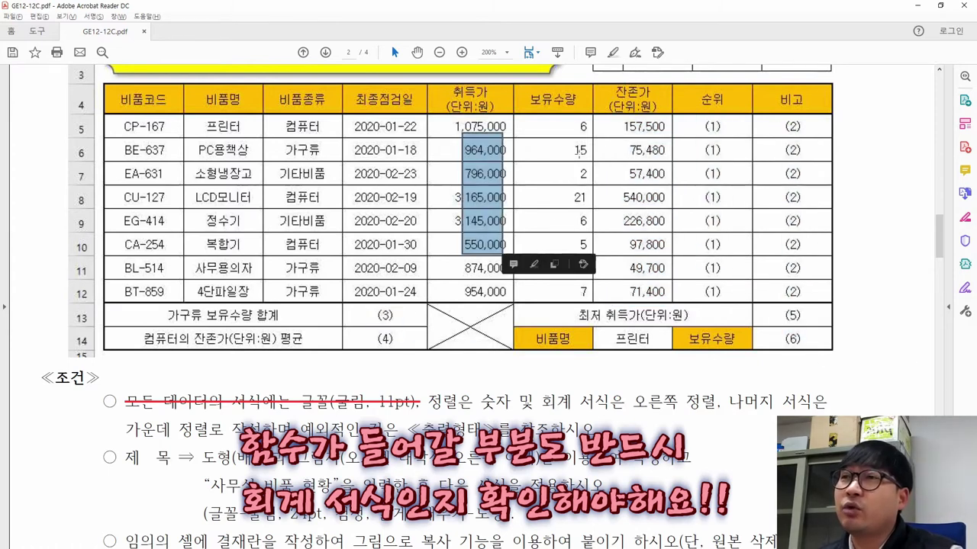
{"action": "left_click_drag", "start_coordinate": [630, 137], "coordinate": [679, 238]}
{"action": "left_click_drag", "start_coordinate": [696, 122], "coordinate": [746, 296]}
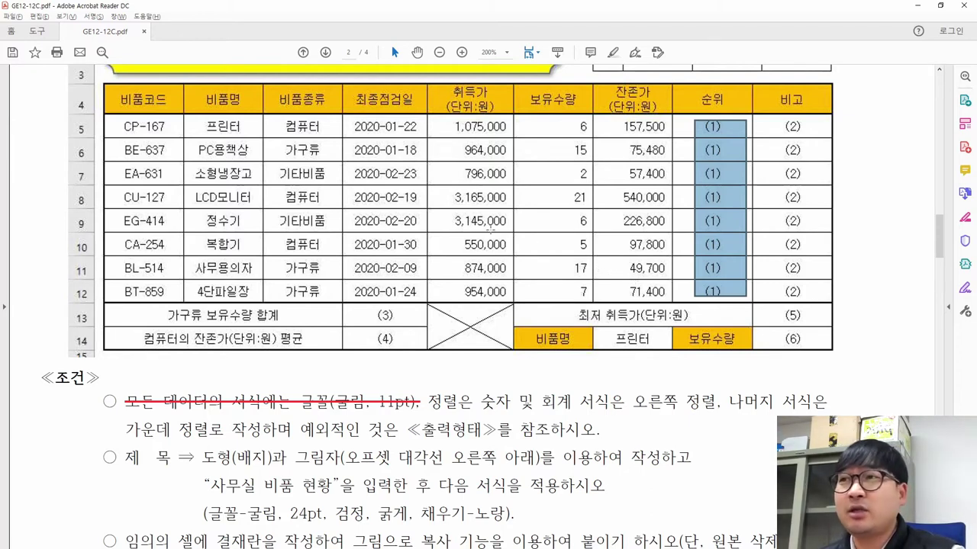
{"action": "left_click_drag", "start_coordinate": [687, 91], "coordinate": [732, 285]}
{"action": "left_click", "coordinate": [713, 215]}
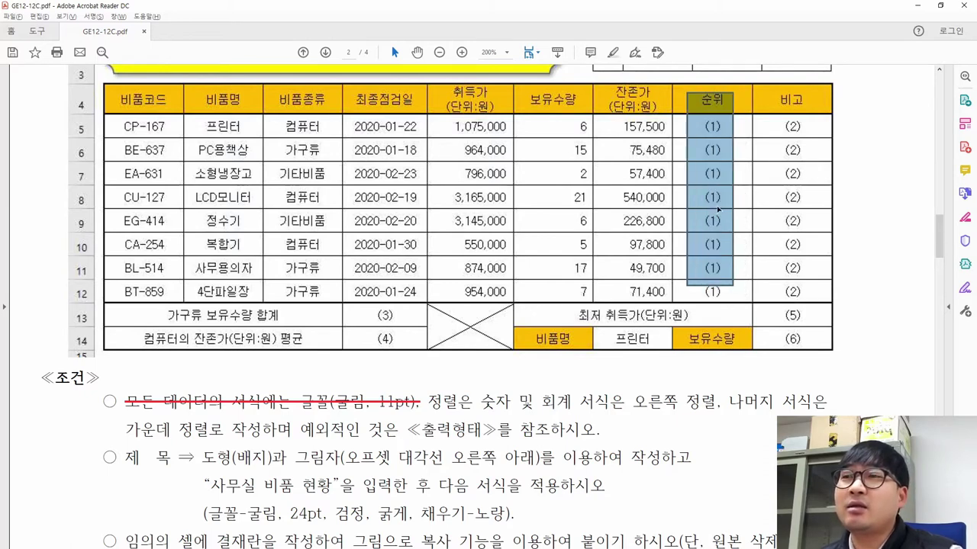
{"action": "left_click_drag", "start_coordinate": [692, 113], "coordinate": [739, 295]}
{"action": "left_click_drag", "start_coordinate": [772, 92], "coordinate": [820, 303]}
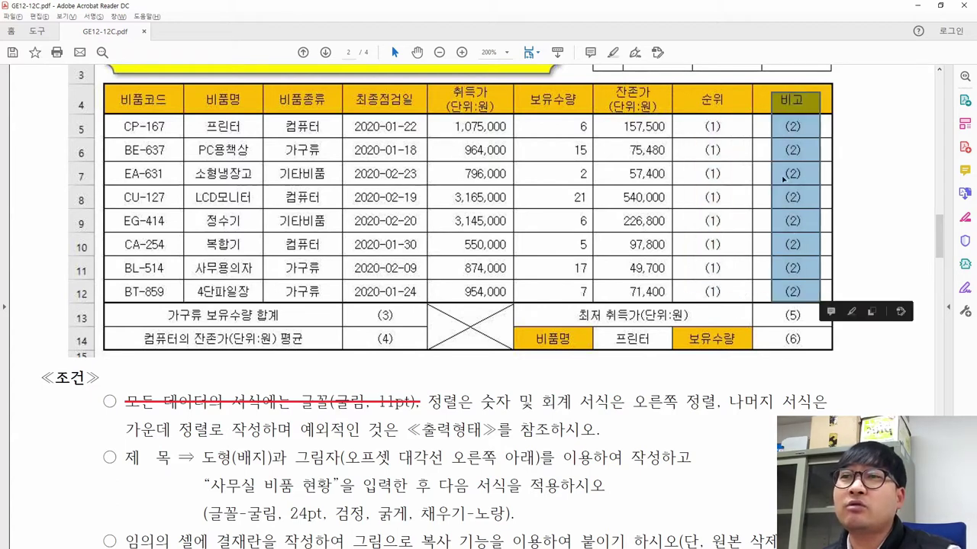
Compare result cells (3) to (6) in rows 13 and 14 with their 보유수량 and 잔존가 source columns to judge their alignment
{"action": "left_click", "coordinate": [252, 303]}
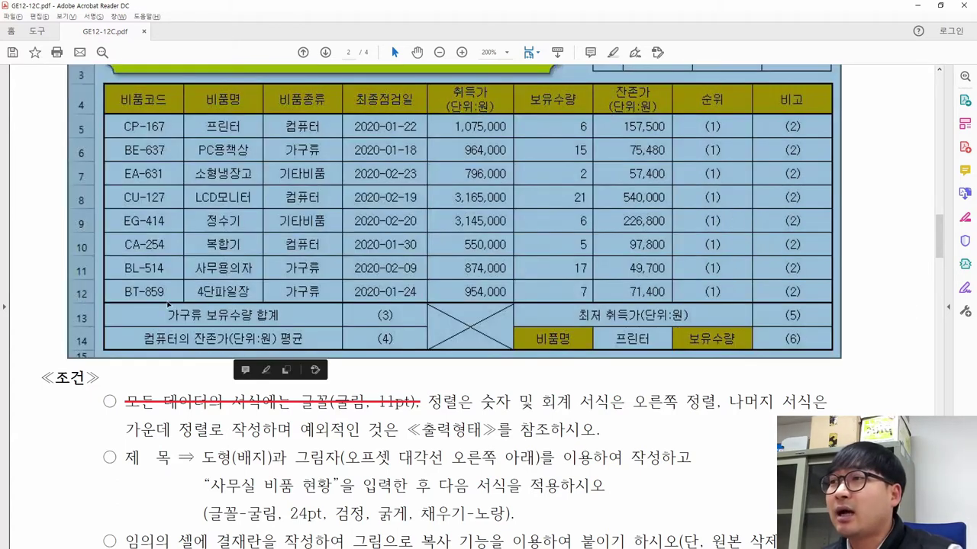
{"action": "left_click", "coordinate": [325, 314]}
{"action": "left_click_drag", "start_coordinate": [344, 305], "coordinate": [414, 324]}
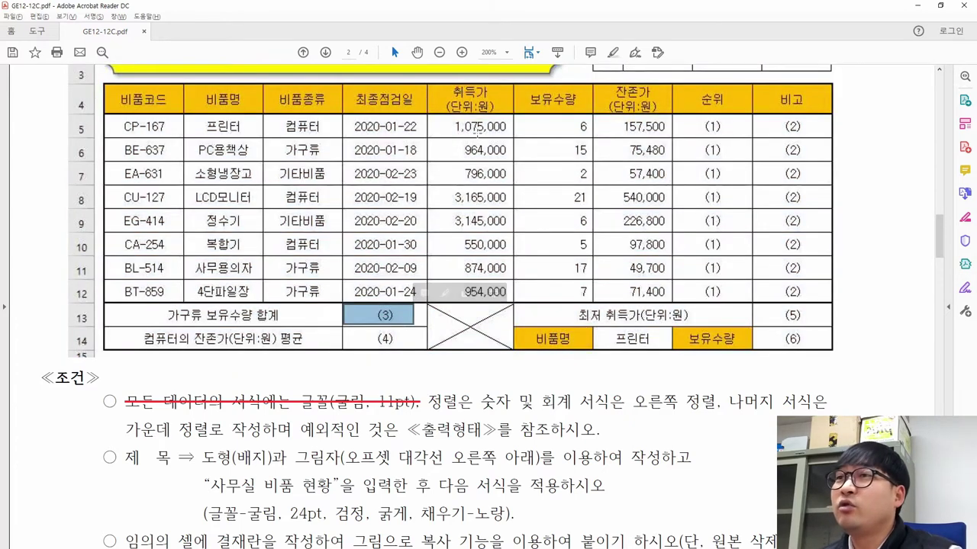
{"action": "left_click_drag", "start_coordinate": [520, 117], "coordinate": [589, 293]}
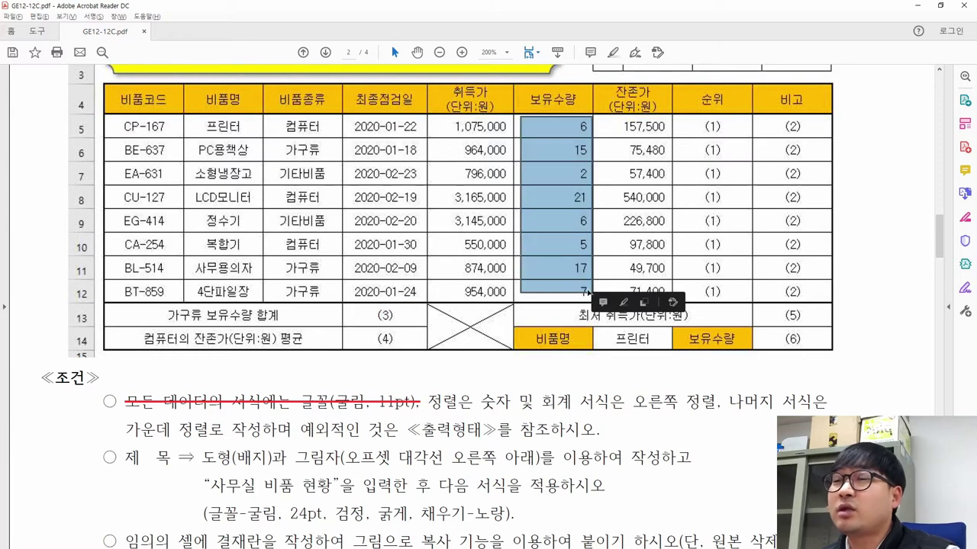
{"action": "left_click_drag", "start_coordinate": [379, 310], "coordinate": [418, 327]}
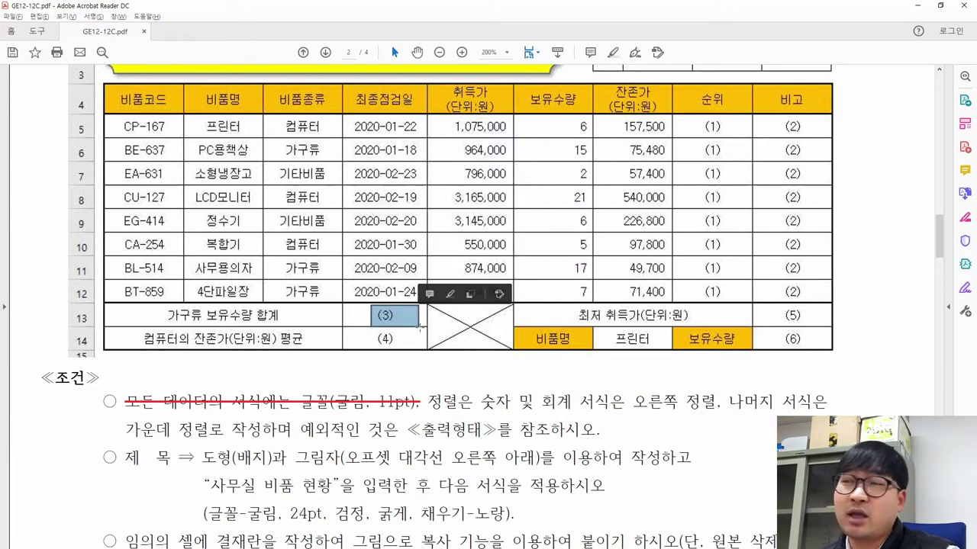
{"action": "left_click_drag", "start_coordinate": [174, 338], "coordinate": [317, 339]}
{"action": "left_click_drag", "start_coordinate": [615, 115], "coordinate": [657, 232]}
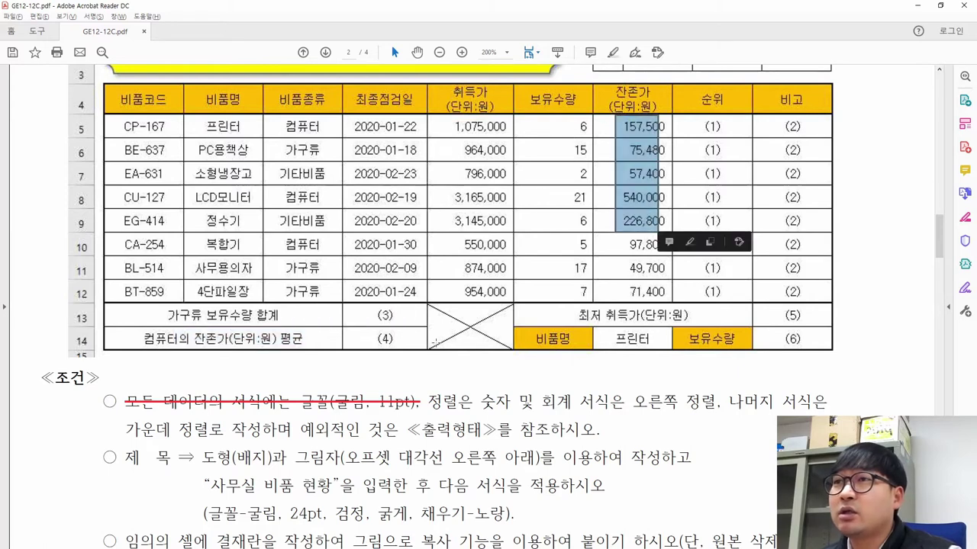
{"action": "left_click_drag", "start_coordinate": [366, 322], "coordinate": [406, 349]}
{"action": "left_click_drag", "start_coordinate": [577, 305], "coordinate": [698, 311]}
{"action": "left_click_drag", "start_coordinate": [764, 305], "coordinate": [815, 324]}
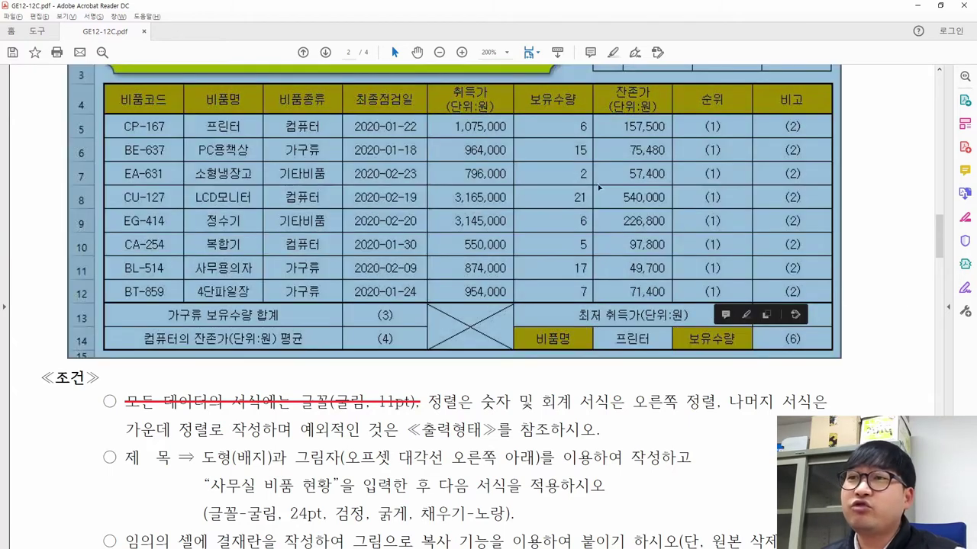
{"action": "left_click_drag", "start_coordinate": [549, 119], "coordinate": [582, 244]}
{"action": "left_click_drag", "start_coordinate": [781, 335], "coordinate": [804, 349]}
{"action": "left_click_drag", "start_coordinate": [364, 309], "coordinate": [398, 350]}
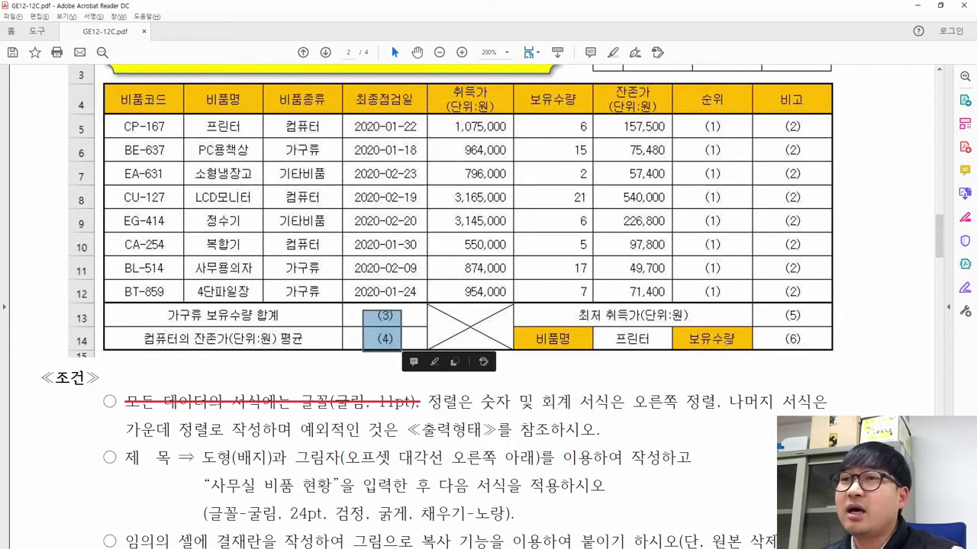
Examine result cells (5) and (6) and the 취득가 to 잔존가 columns in the exam PDF for numeric alignment
{"action": "left_click_drag", "start_coordinate": [765, 307], "coordinate": [810, 352]}
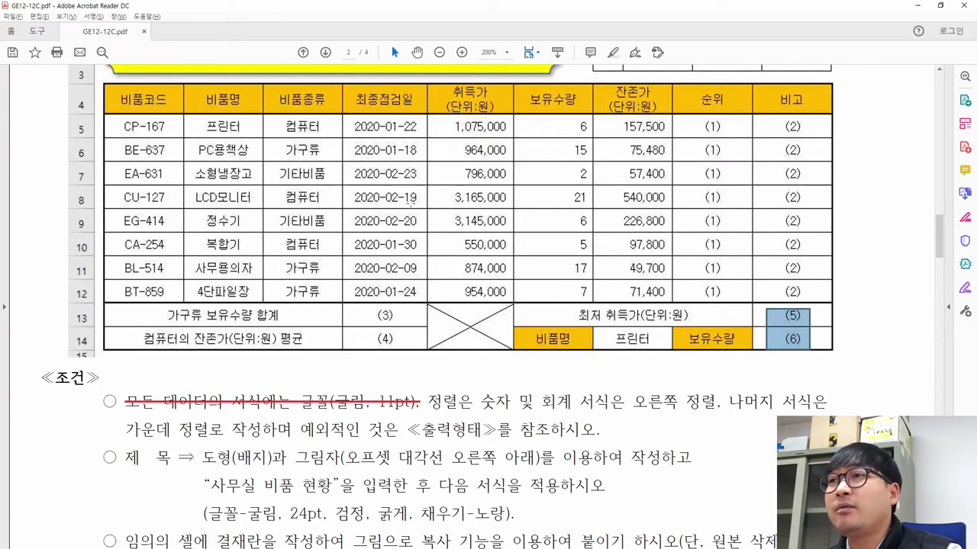
{"action": "left_click_drag", "start_coordinate": [438, 114], "coordinate": [668, 298]}
{"action": "left_click", "coordinate": [504, 207]}
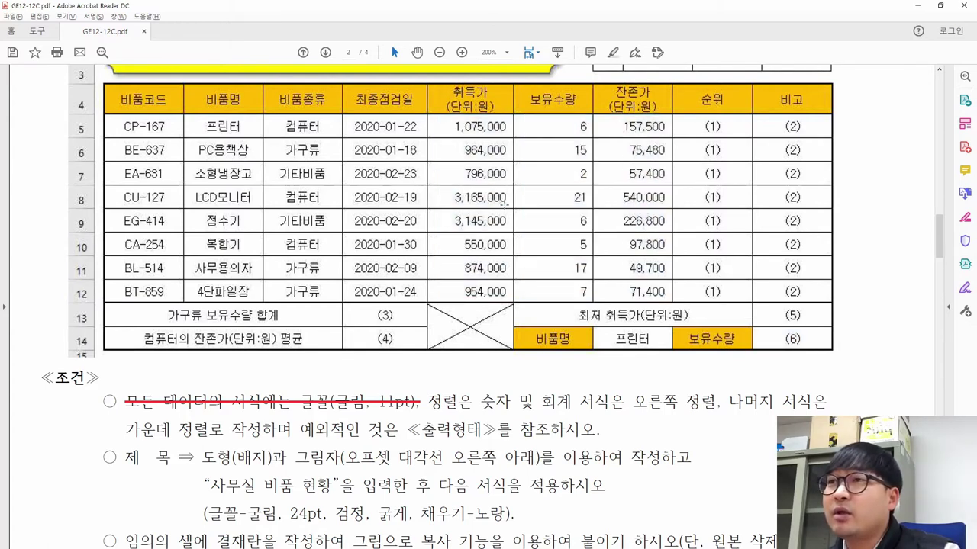
{"action": "left_click_drag", "start_coordinate": [508, 124], "coordinate": [511, 295]}
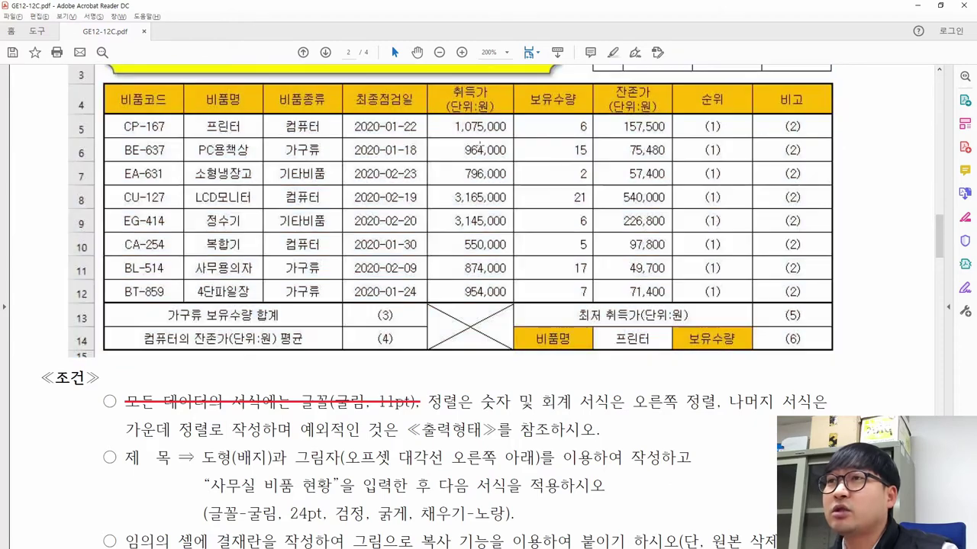
Switch to Excel and center-align all cells of the worksheet horizontally
{"action": "key", "text": "alt+Tab"}
{"action": "left_click", "coordinate": [436, 288]}
{"action": "scroll", "coordinate": [393, 282], "scroll_direction": "down", "scroll_amount": 1}
{"action": "left_click_drag", "start_coordinate": [393, 178], "coordinate": [377, 352]}
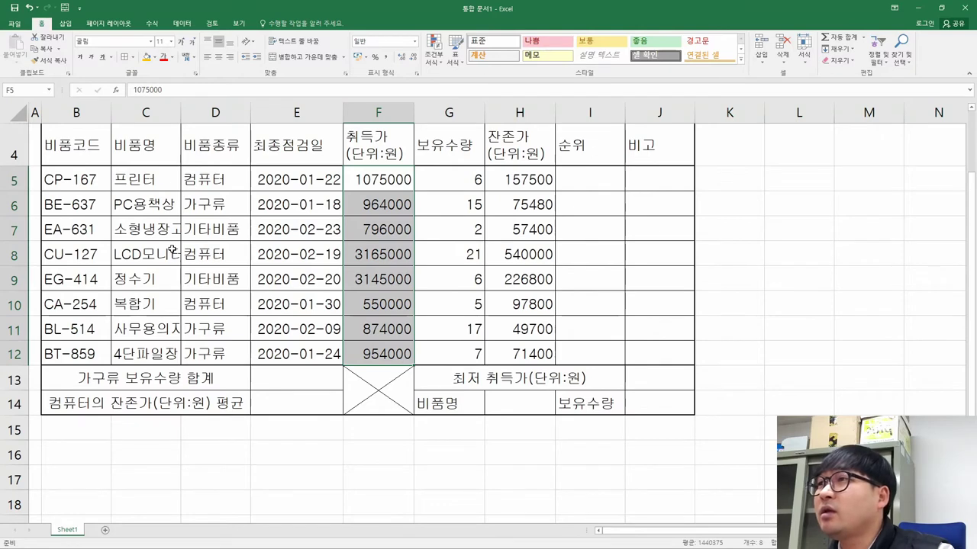
{"action": "left_click", "coordinate": [173, 249]}
{"action": "scroll", "coordinate": [126, 199], "scroll_direction": "up", "scroll_amount": 1}
{"action": "scroll", "coordinate": [132, 212], "scroll_direction": "down", "scroll_amount": 1}
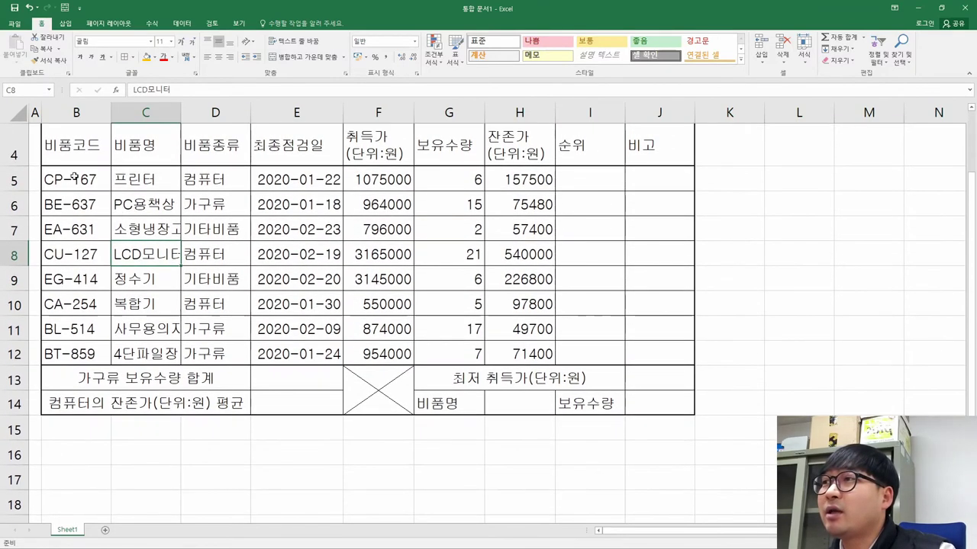
{"action": "left_click", "coordinate": [14, 112]}
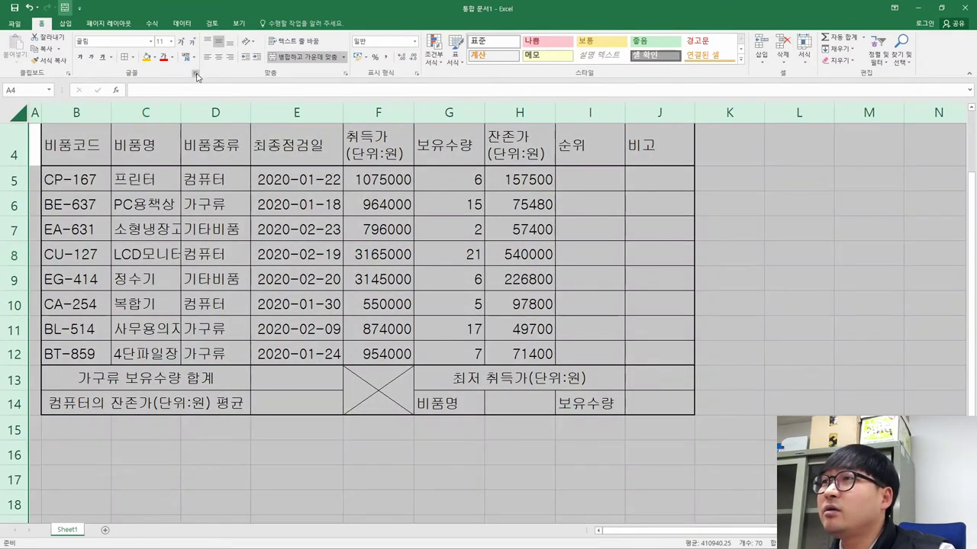
{"action": "left_click", "coordinate": [220, 60]}
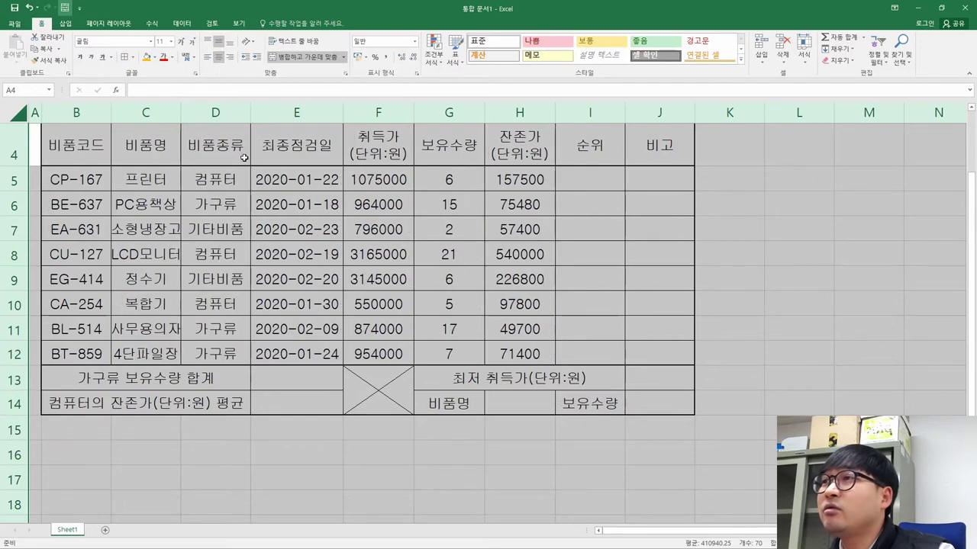
Widen the 취득가 column F and right-align its values in F5:F12
{"action": "left_click", "coordinate": [228, 224]}
{"action": "left_click_drag", "start_coordinate": [370, 181], "coordinate": [378, 356]}
{"action": "left_click_drag", "start_coordinate": [413, 112], "coordinate": [455, 112]}
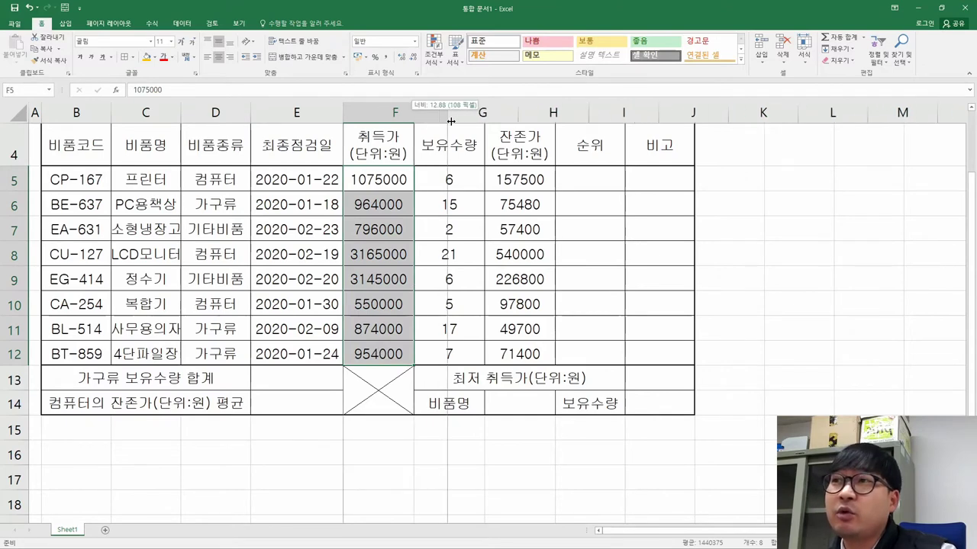
{"action": "left_click_drag", "start_coordinate": [399, 179], "coordinate": [418, 354]}
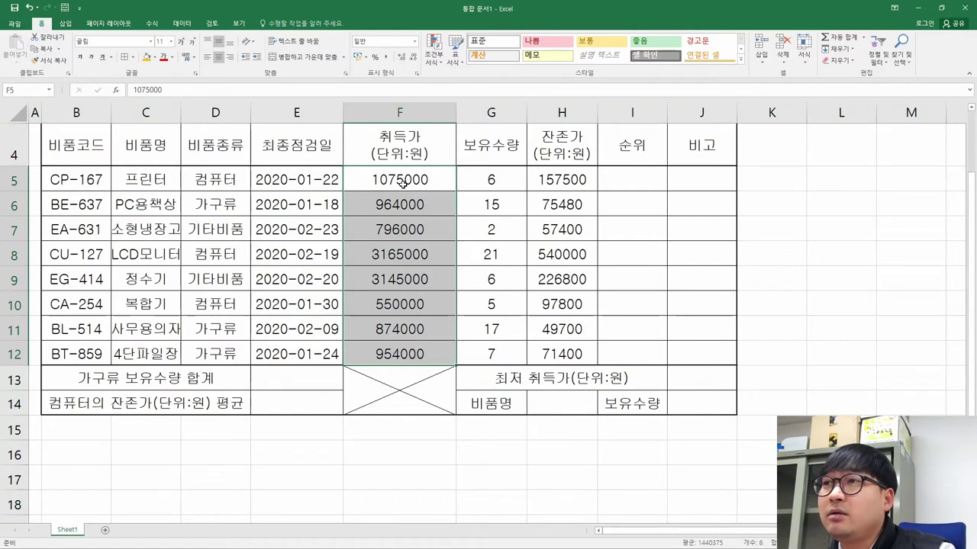
{"action": "left_click", "coordinate": [230, 58]}
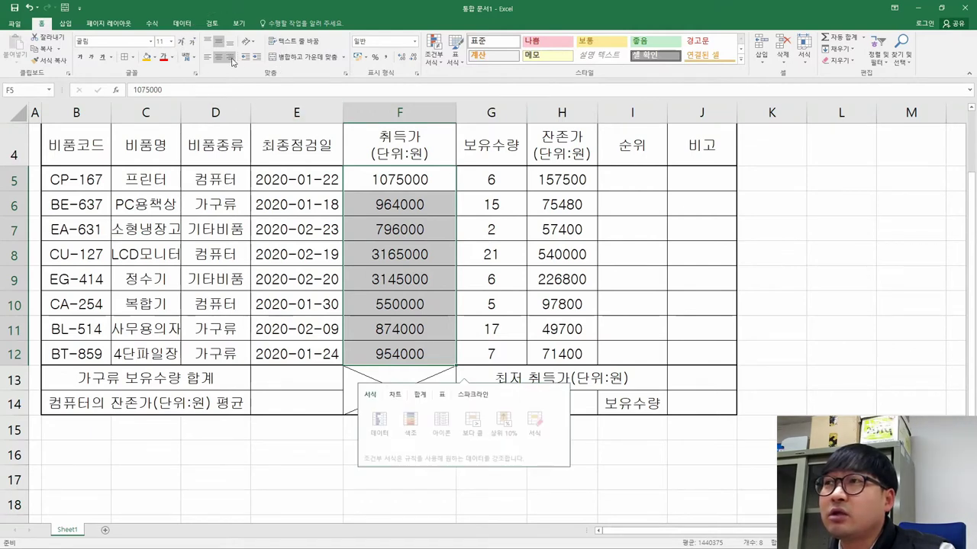
{"action": "left_click", "coordinate": [489, 220]}
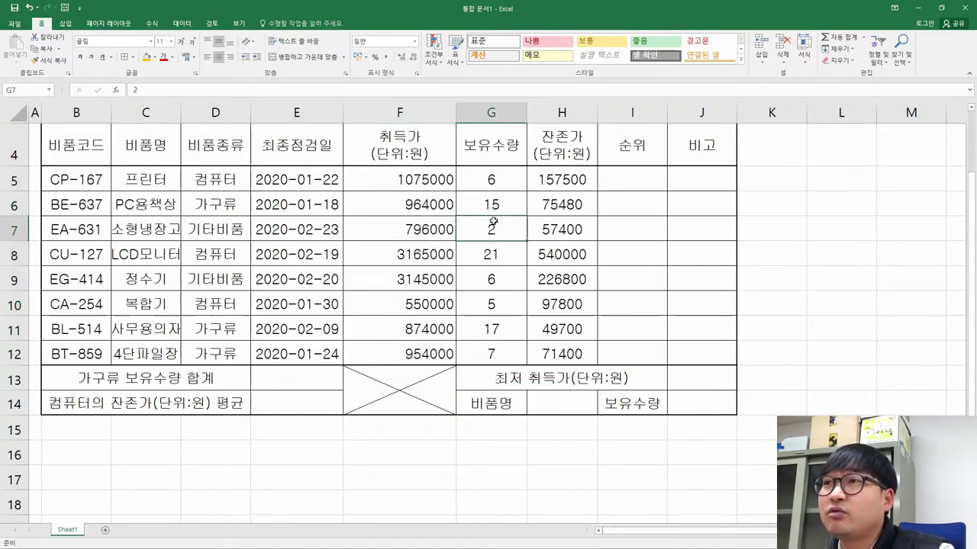
Compare the right-aligned 취득가 values in Excel with the same column in the exam PDF for spacing from the cell border
{"action": "left_click", "coordinate": [428, 183]}
{"action": "key", "text": "alt+Tab"}
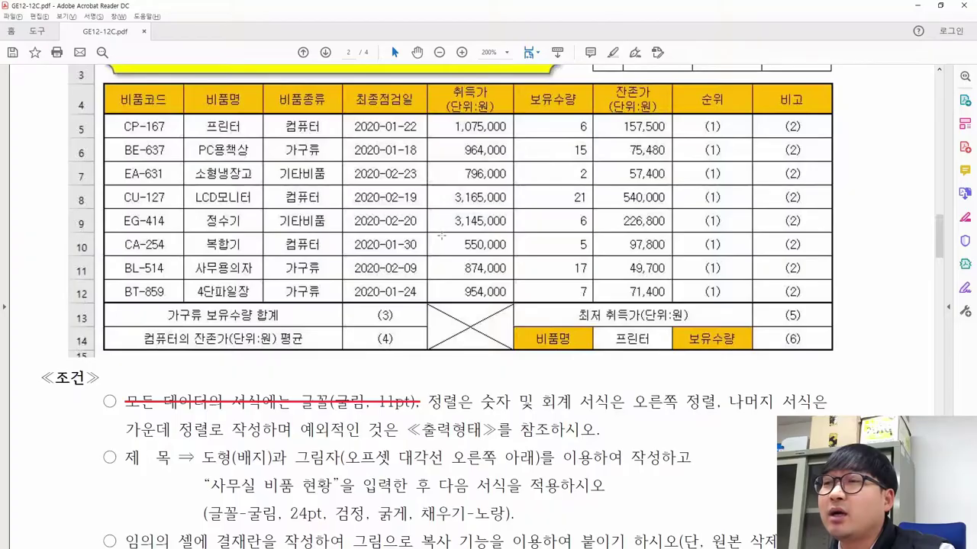
{"action": "key", "text": "alt+Tab"}
{"action": "key", "text": "alt+Tab"}
{"action": "left_click_drag", "start_coordinate": [446, 121], "coordinate": [524, 145]}
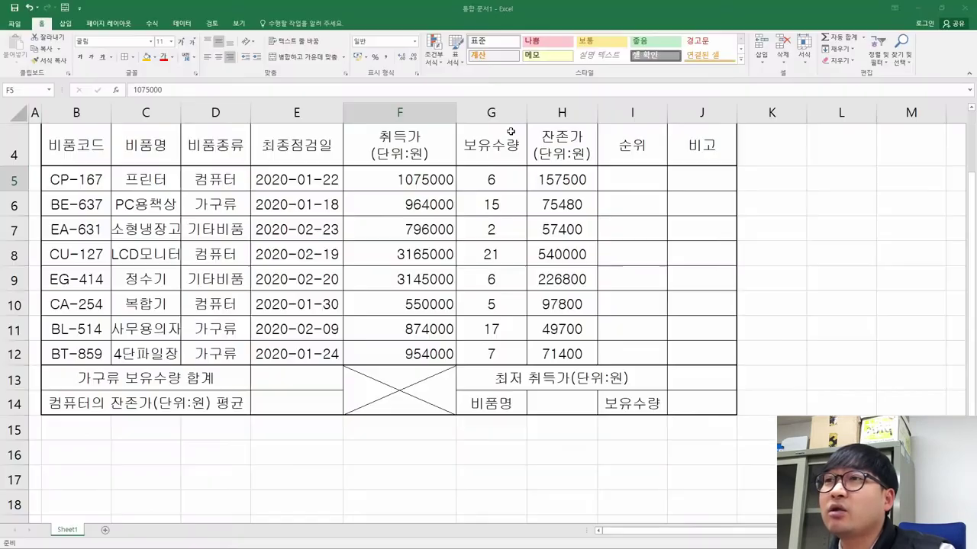
{"action": "key", "text": "alt+Tab"}
{"action": "left_click", "coordinate": [451, 190]}
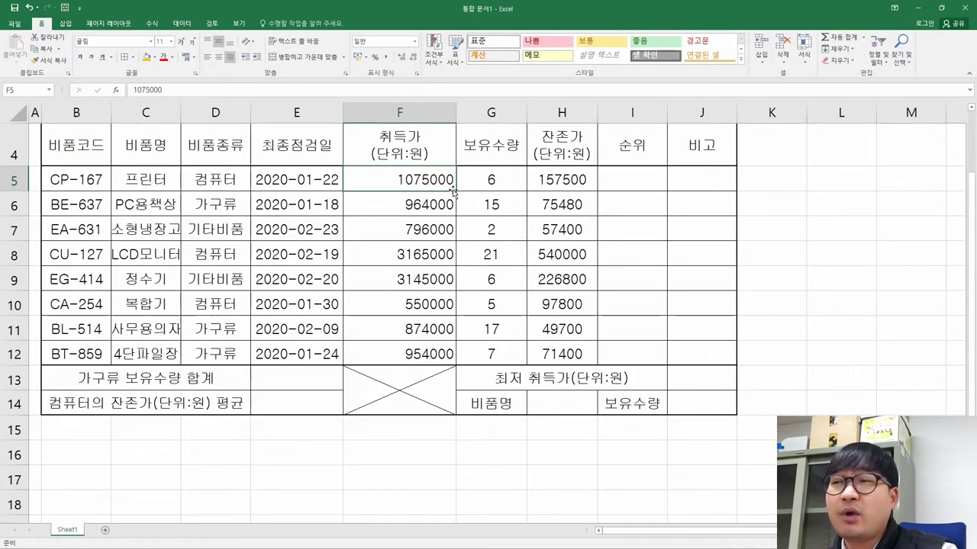
{"action": "left_click_drag", "start_coordinate": [424, 185], "coordinate": [426, 345]}
Compare the thousands separators in the exam PDF's 취득가 values with cell F5 in Excel
{"action": "key", "text": "alt+Tab"}
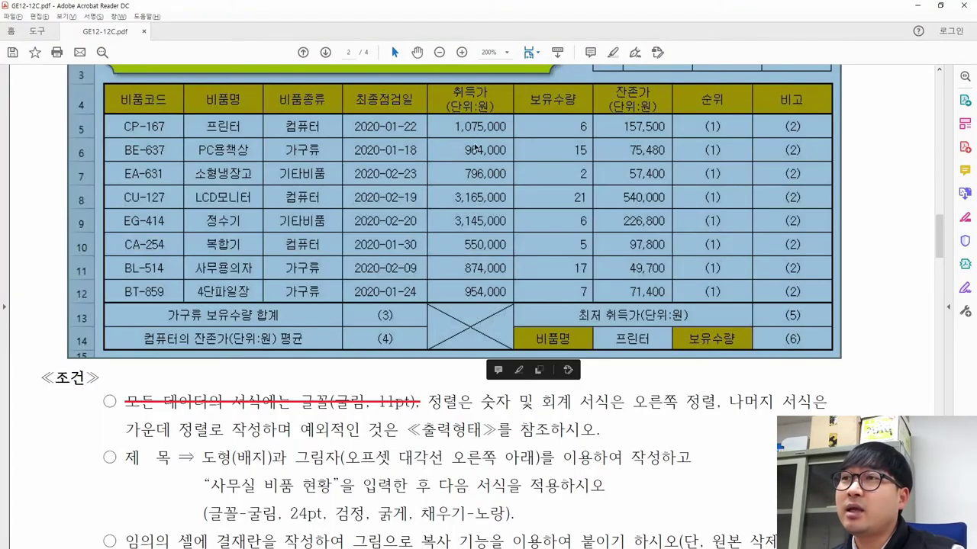
{"action": "left_click", "coordinate": [458, 126]}
{"action": "double_click", "coordinate": [457, 126]}
{"action": "key", "text": "alt+Tab"}
{"action": "left_click", "coordinate": [411, 190]}
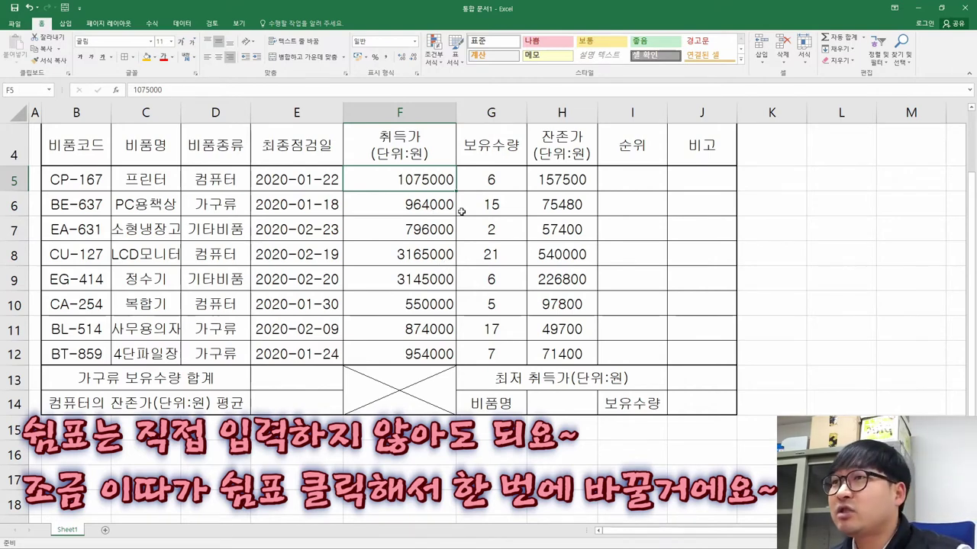
{"action": "key", "text": "alt+Tab"}
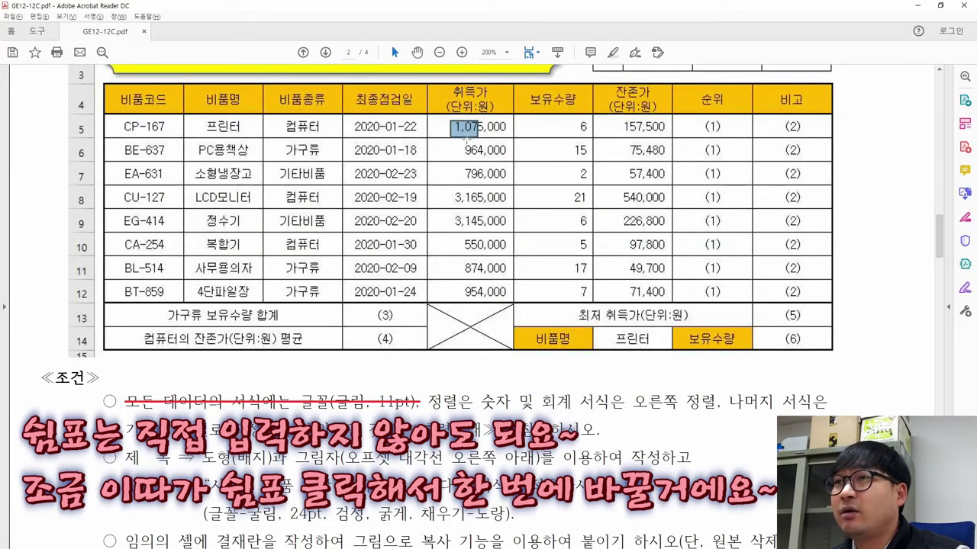
{"action": "key", "text": "alt+Tab"}
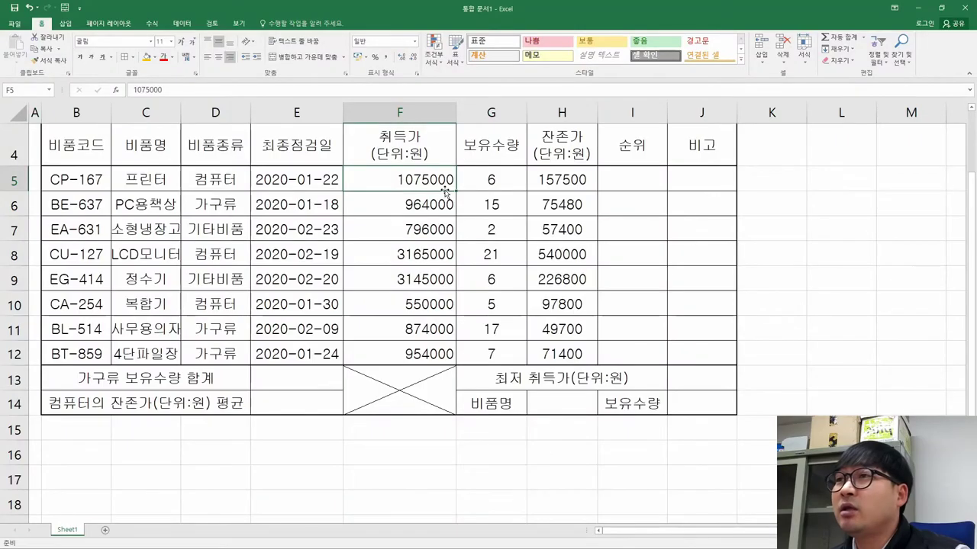
Try the comma style on the right-aligned cell F5 and the centered cell G5
{"action": "left_click", "coordinate": [415, 43]}
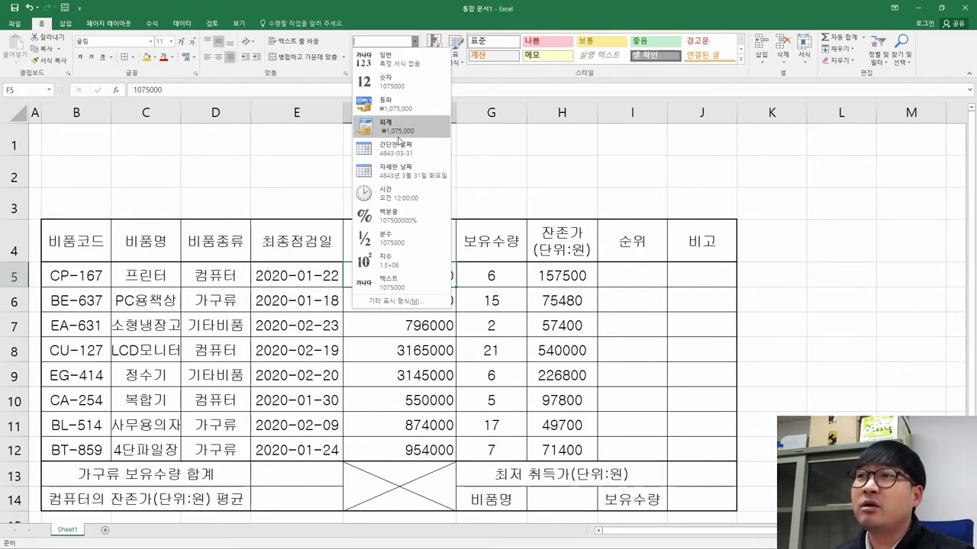
{"action": "left_click", "coordinate": [572, 300]}
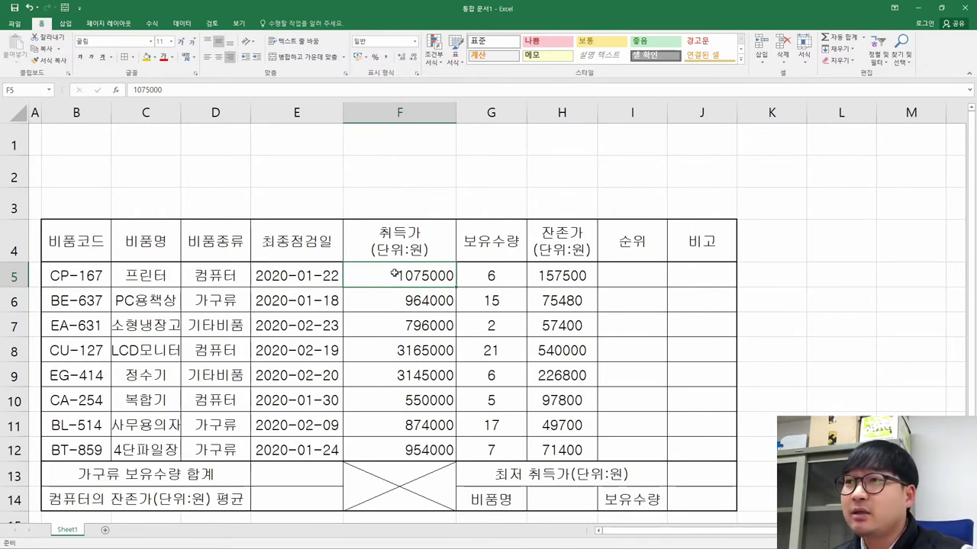
{"action": "left_click", "coordinate": [386, 58]}
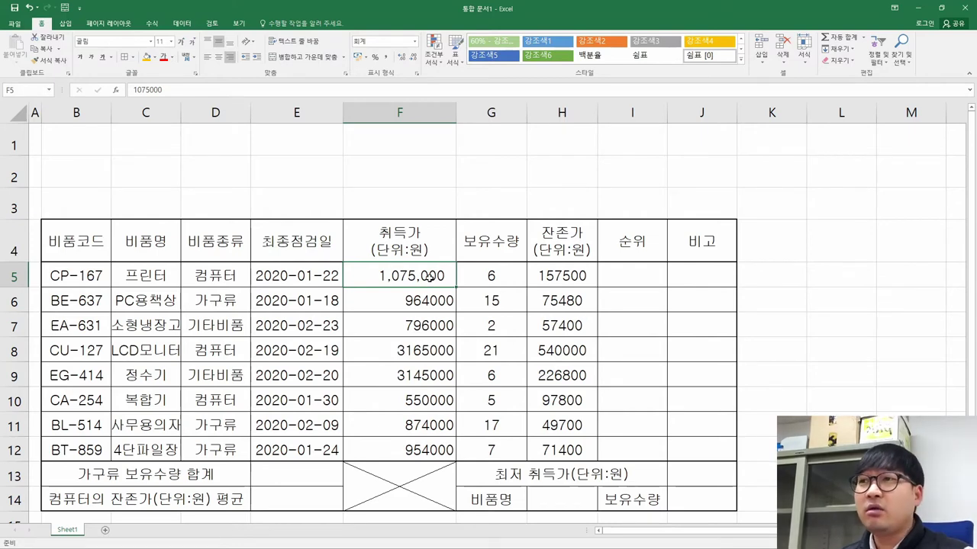
{"action": "left_click", "coordinate": [492, 275]}
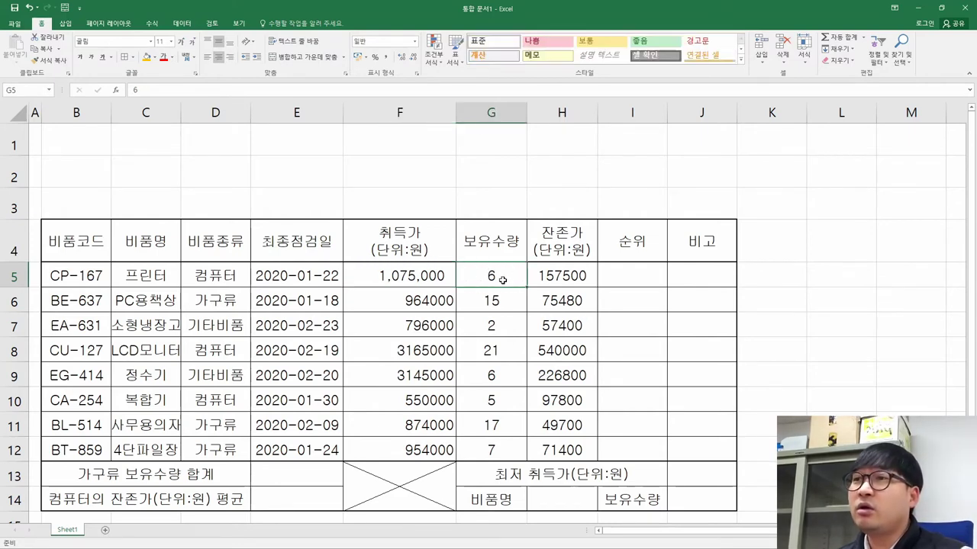
{"action": "left_click", "coordinate": [386, 57]}
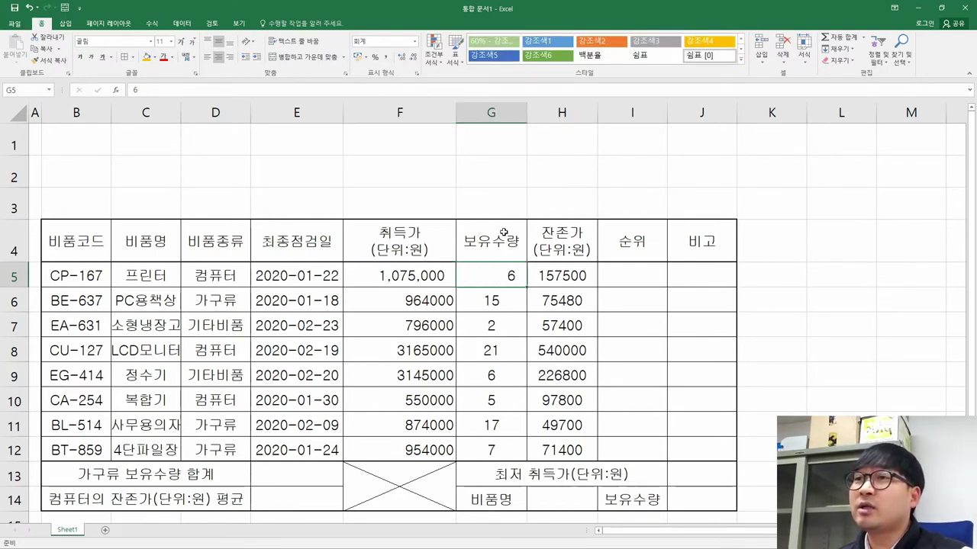
Try center alignment on the comma-styled cell G5, and undo the trial formatting in F5 and G5
{"action": "left_click", "coordinate": [414, 276]}
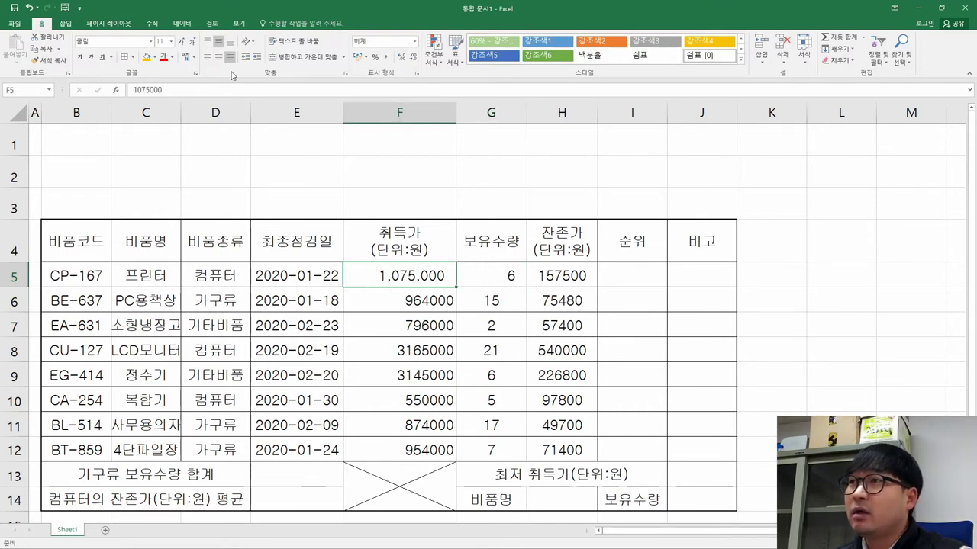
{"action": "left_click", "coordinate": [387, 61]}
{"action": "left_click", "coordinate": [508, 281]}
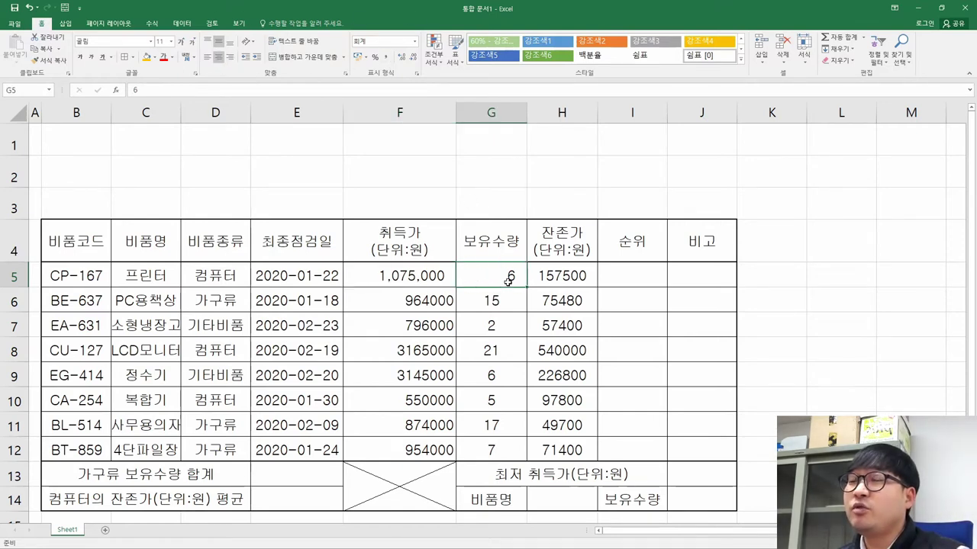
{"action": "left_click", "coordinate": [220, 63]}
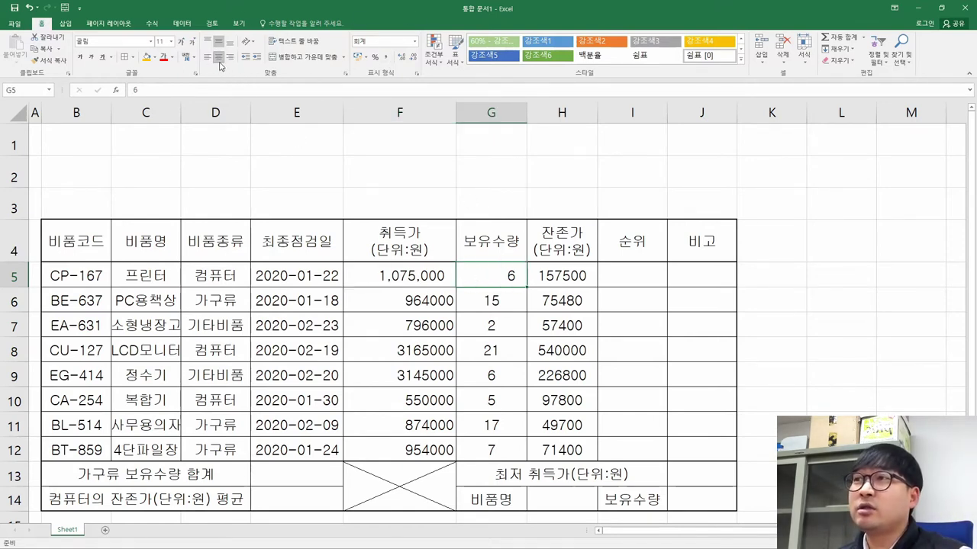
{"action": "left_click", "coordinate": [494, 295]}
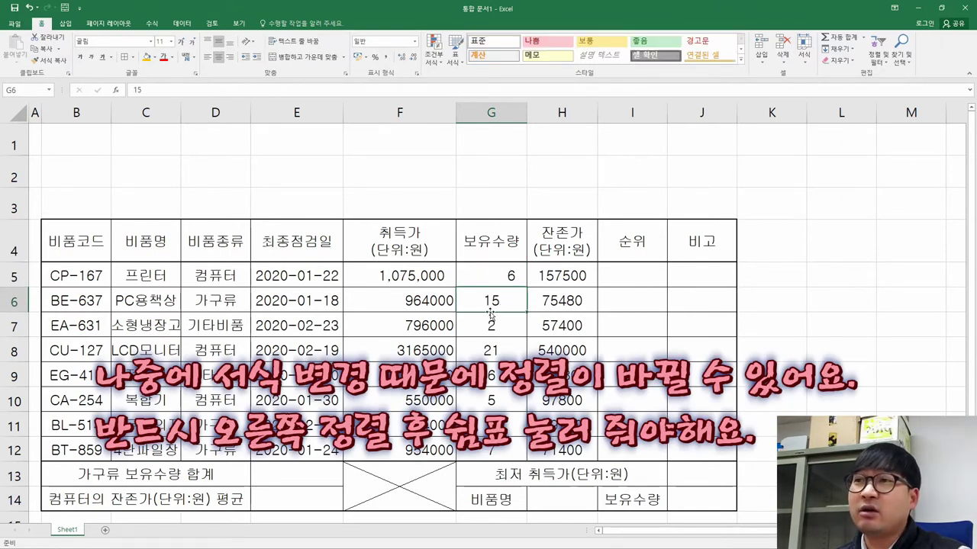
{"action": "left_click", "coordinate": [501, 281]}
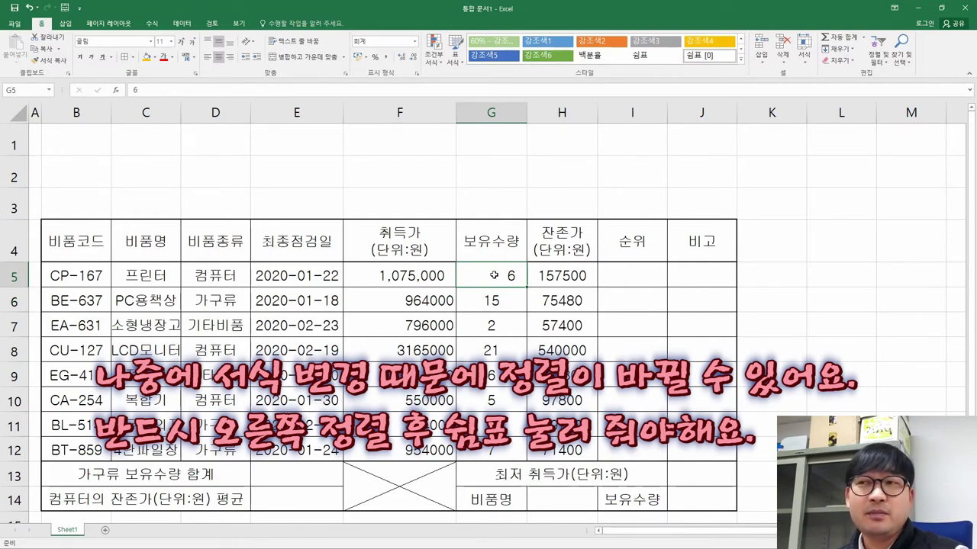
{"action": "key", "text": "ctrl+z"}
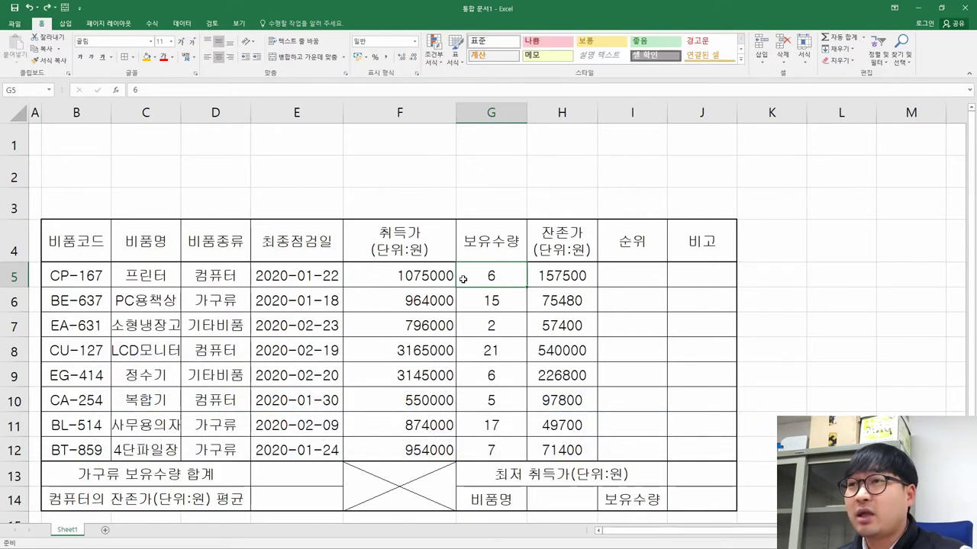
Right-align the 취득가, 보유수량 and 잔존가 values in F5:H12 and apply the comma style to them
{"action": "left_click", "coordinate": [451, 278]}
{"action": "left_click_drag", "start_coordinate": [453, 292], "coordinate": [549, 445]}
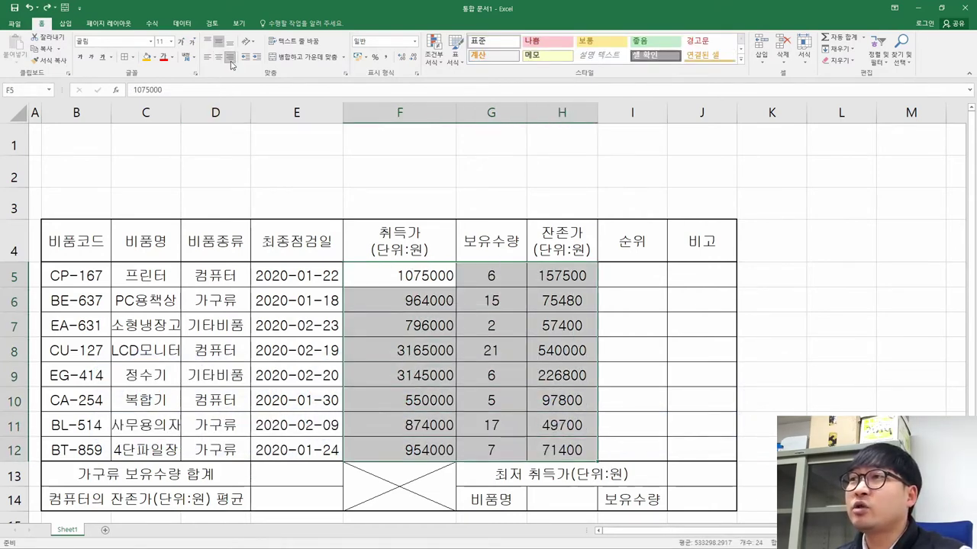
{"action": "left_click", "coordinate": [230, 57]}
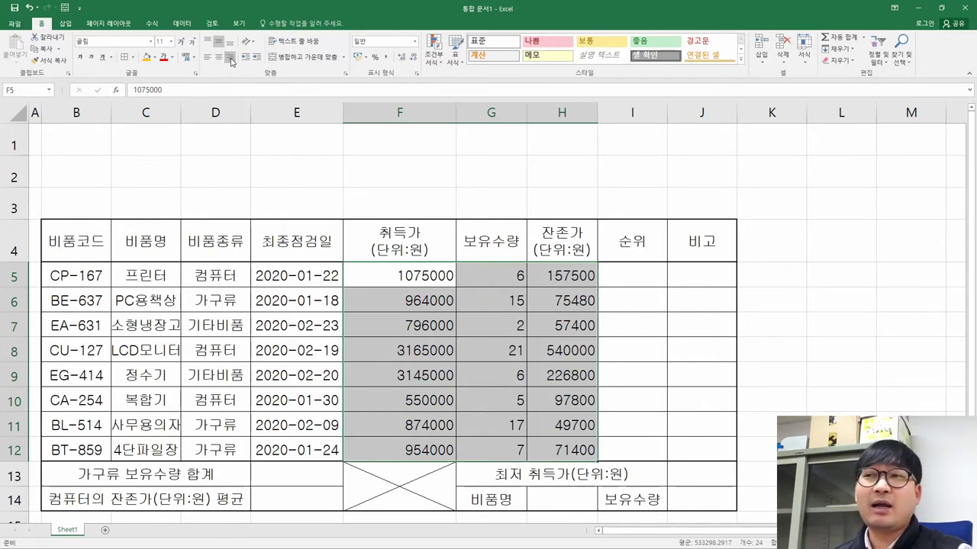
{"action": "left_click", "coordinate": [387, 58]}
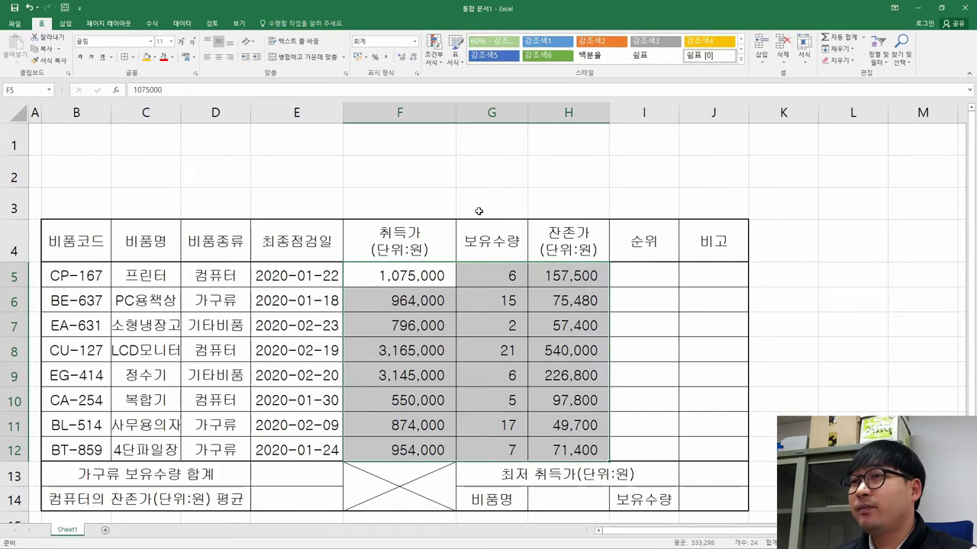
{"action": "left_click", "coordinate": [495, 334]}
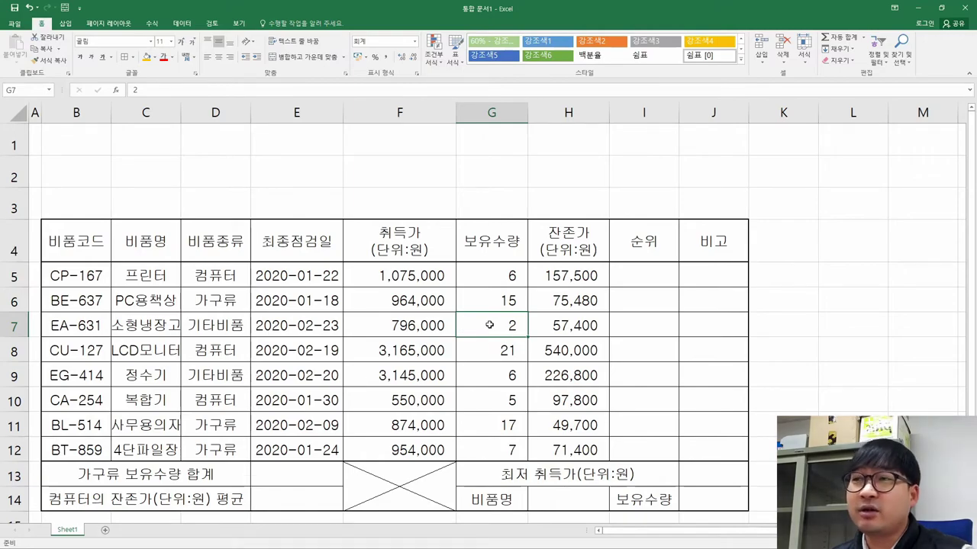
Check the result cells of rows 13 and 14 in the exam PDF, and right-align E13:E14 in Excel with the comma style
{"action": "key", "text": "alt+Tab"}
{"action": "left_click_drag", "start_coordinate": [366, 303], "coordinate": [385, 347]}
{"action": "left_click_drag", "start_coordinate": [786, 305], "coordinate": [809, 347]}
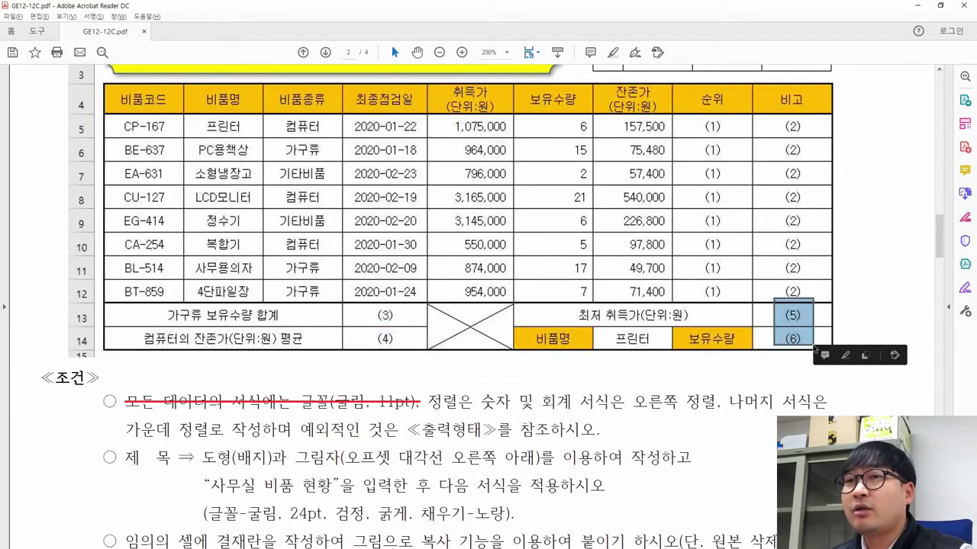
{"action": "key", "text": "alt+Tab"}
{"action": "left_click_drag", "start_coordinate": [294, 476], "coordinate": [302, 502]}
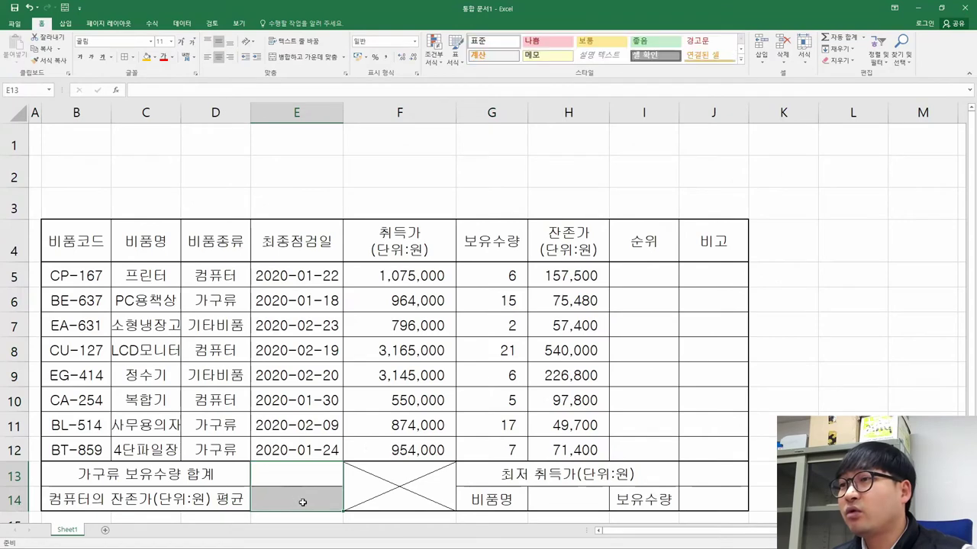
{"action": "left_click", "coordinate": [228, 58]}
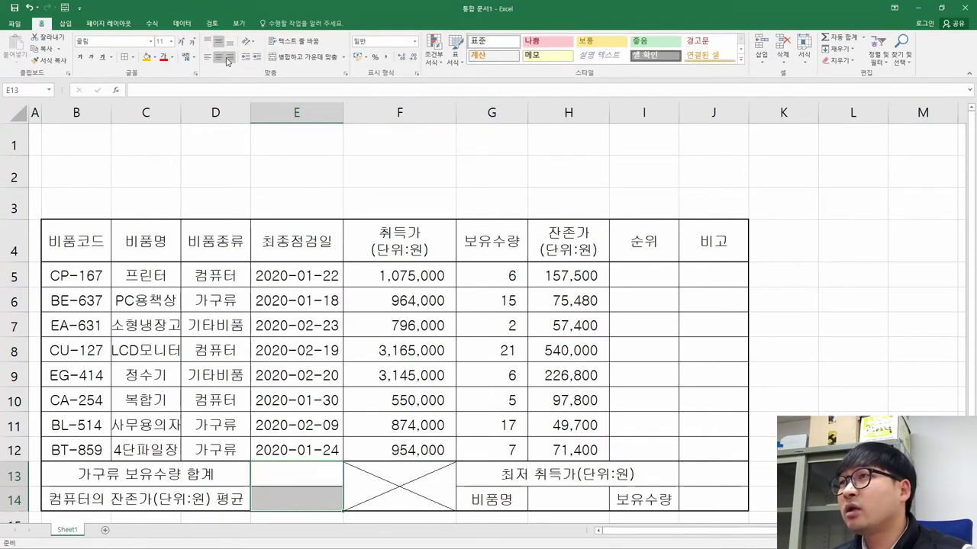
{"action": "left_click", "coordinate": [385, 57]}
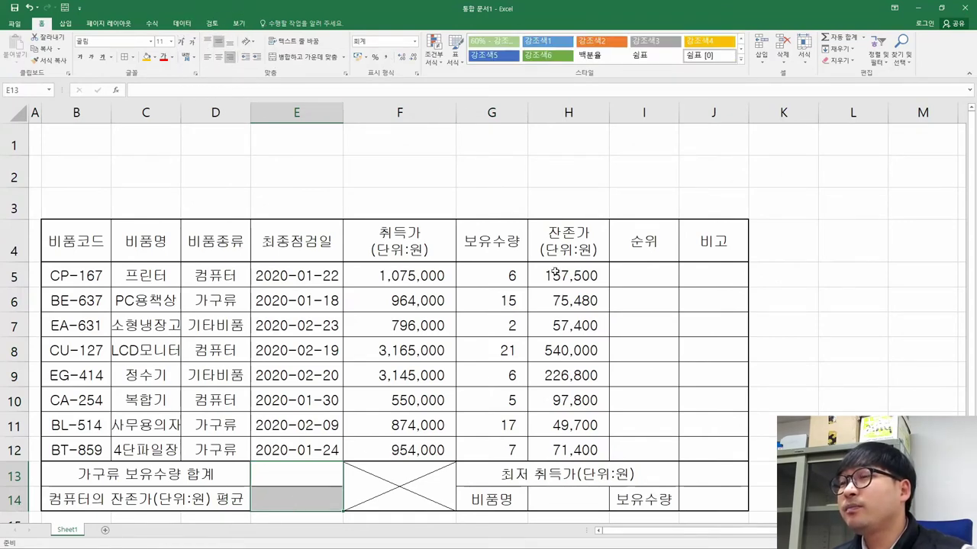
Right-align the result cells J13:J14 and apply the comma style to them
{"action": "scroll", "coordinate": [618, 335], "scroll_direction": "down", "scroll_amount": 1}
{"action": "scroll", "coordinate": [617, 335], "scroll_direction": "down", "scroll_amount": 1}
{"action": "left_click_drag", "start_coordinate": [729, 380], "coordinate": [713, 402]}
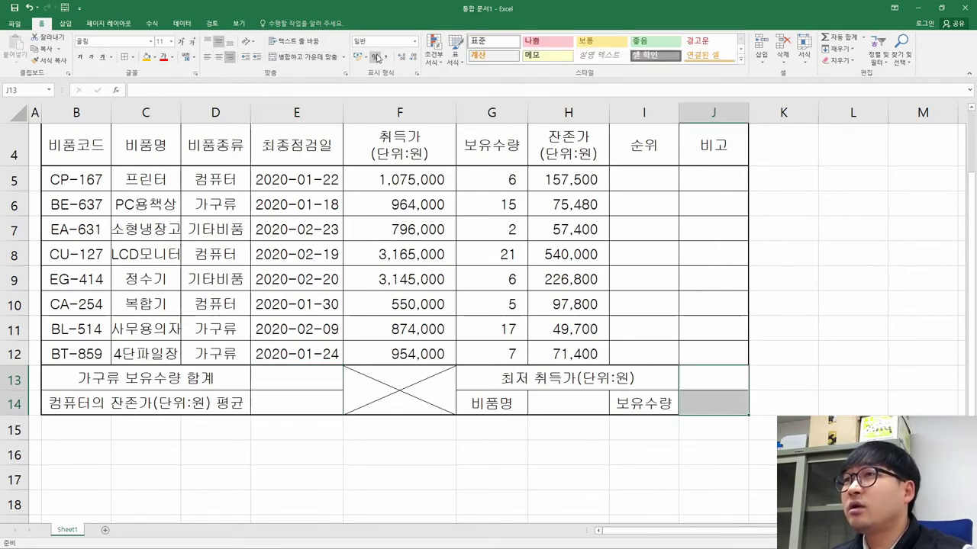
{"action": "left_click", "coordinate": [387, 58]}
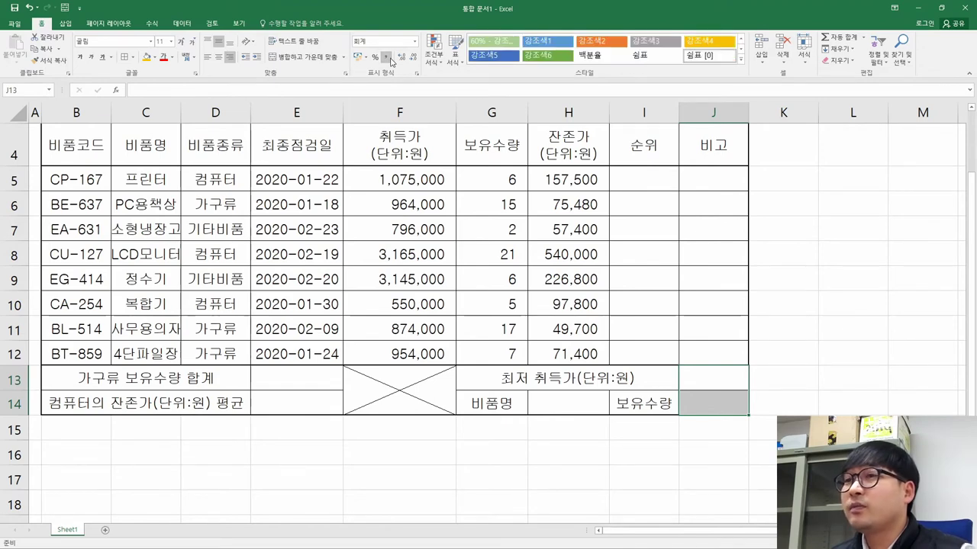
Check the number format applied to the result cells J13 and J14
{"action": "left_click", "coordinate": [366, 42]}
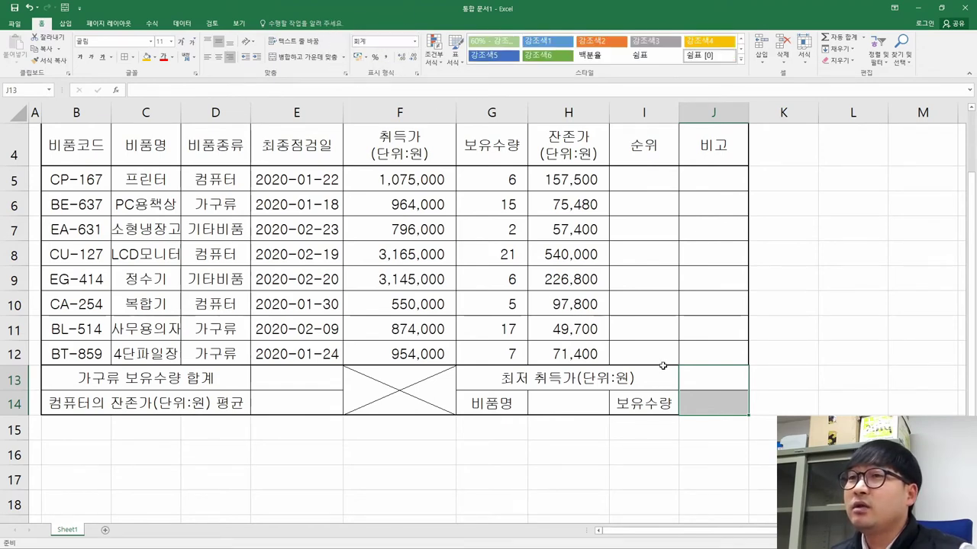
{"action": "left_click", "coordinate": [705, 382]}
{"action": "left_click", "coordinate": [703, 396]}
{"action": "left_click", "coordinate": [710, 384]}
{"action": "left_click", "coordinate": [713, 402]}
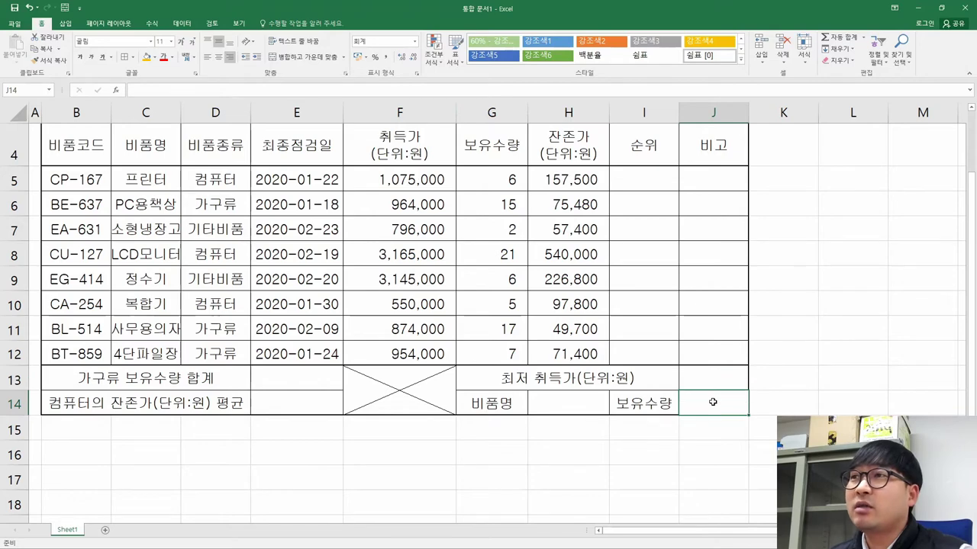
{"action": "left_click", "coordinate": [825, 348]}
{"action": "left_click", "coordinate": [737, 372]}
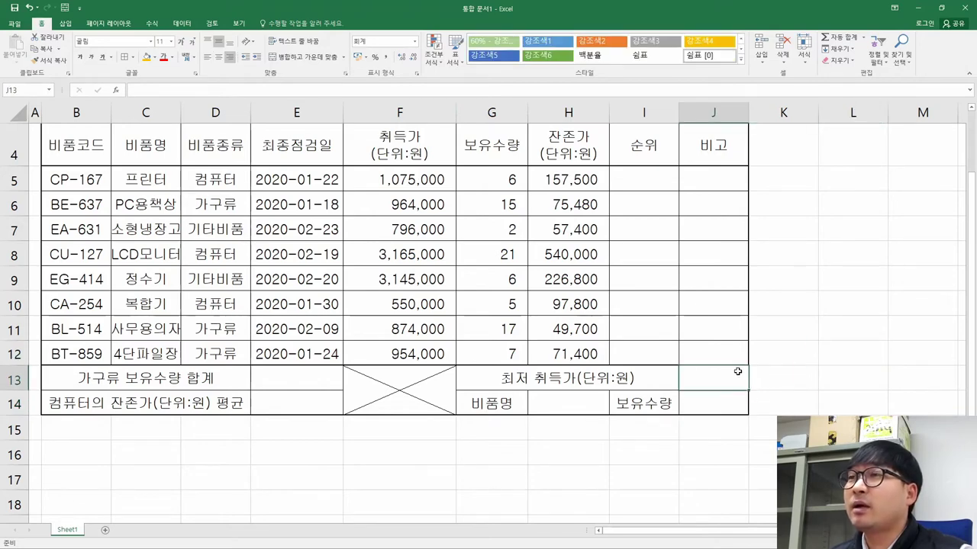
Switch to the exam PDF in Acrobat Reader and strike through the alignment condition, from "정렬은 숫자 및 회계" to "작성하며"
{"action": "left_click", "coordinate": [727, 396]}
{"action": "scroll", "coordinate": [290, 343], "scroll_direction": "up", "scroll_amount": 1}
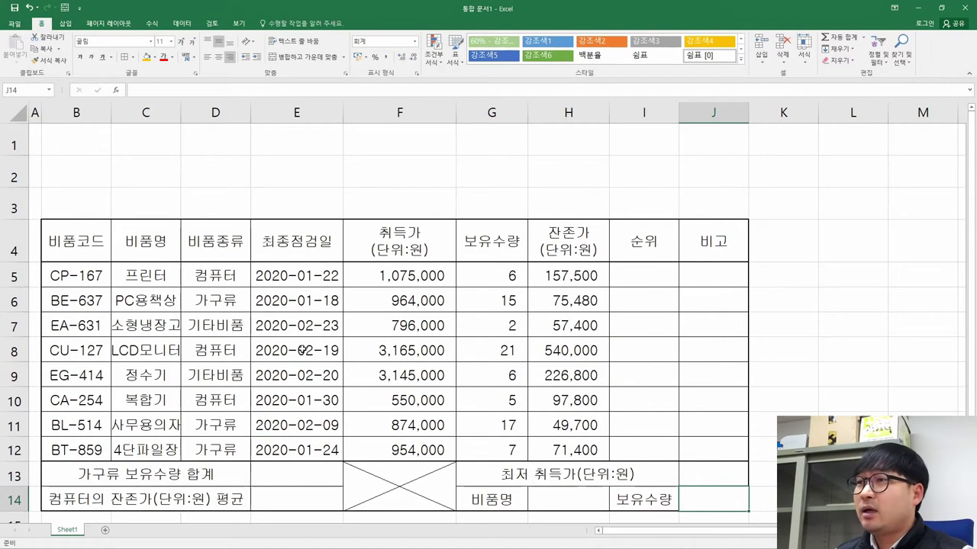
{"action": "key", "text": "alt+Tab"}
{"action": "left_click_drag", "start_coordinate": [426, 402], "coordinate": [292, 428]}
{"action": "right_click", "coordinate": [276, 430]}
{"action": "left_click", "coordinate": [370, 408]}
{"action": "left_click_drag", "start_coordinate": [428, 402], "coordinate": [292, 429]}
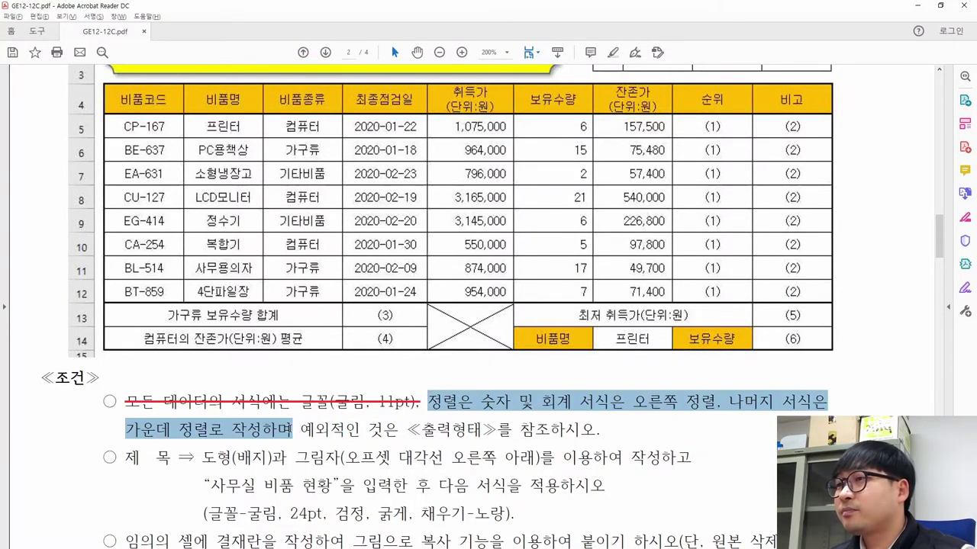
{"action": "right_click", "coordinate": [269, 429]}
{"action": "left_click", "coordinate": [312, 458]}
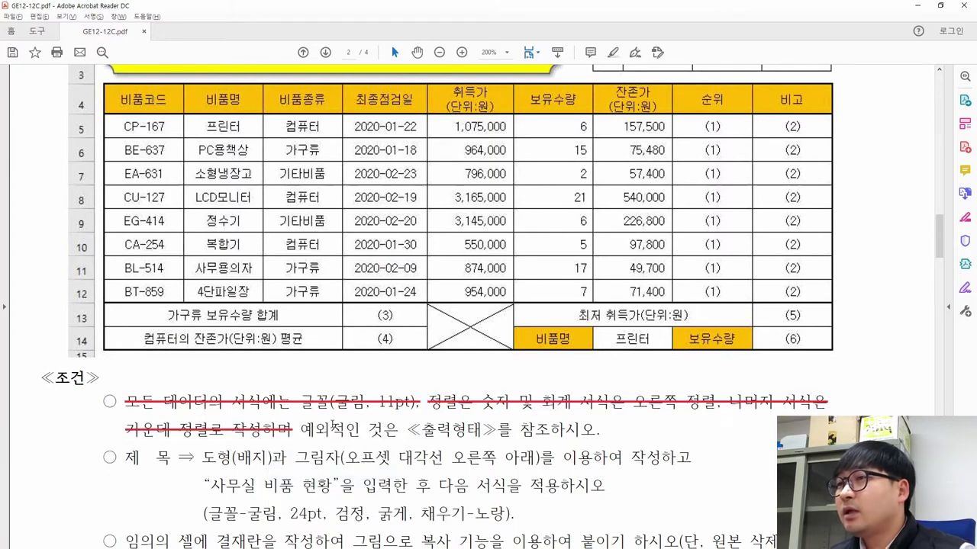
Examine the remaining 조건 items in the PDF and compare the title condition with the sample table and title shape in 출력형태
{"action": "left_click_drag", "start_coordinate": [301, 429], "coordinate": [595, 430]}
{"action": "left_click_drag", "start_coordinate": [324, 432], "coordinate": [174, 205]}
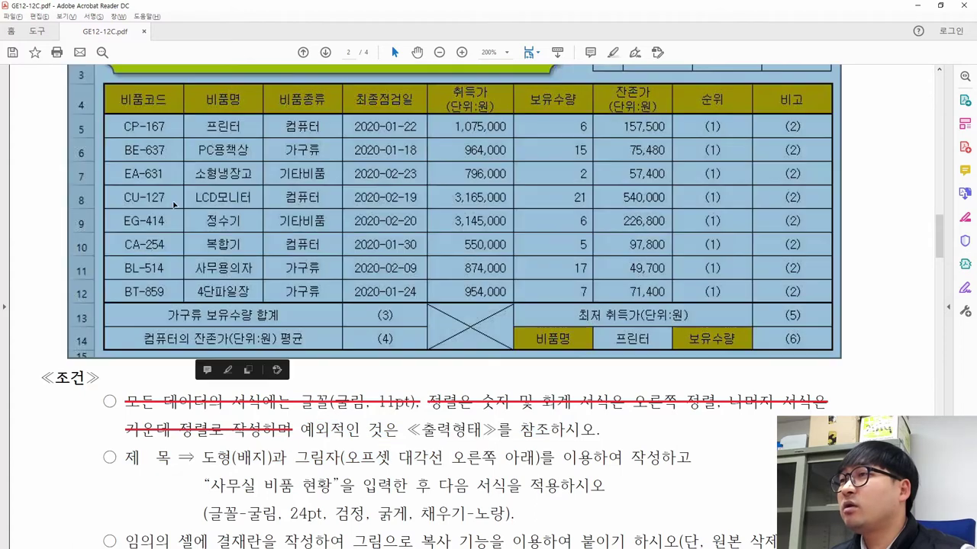
{"action": "left_click", "coordinate": [182, 186]}
{"action": "scroll", "coordinate": [302, 289], "scroll_direction": "up", "scroll_amount": 2}
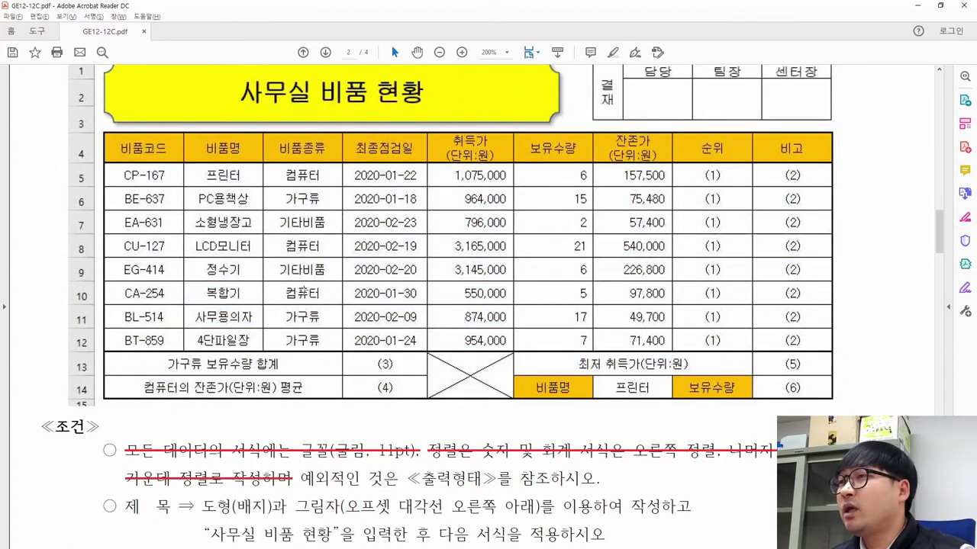
{"action": "scroll", "coordinate": [471, 350], "scroll_direction": "down", "scroll_amount": 3}
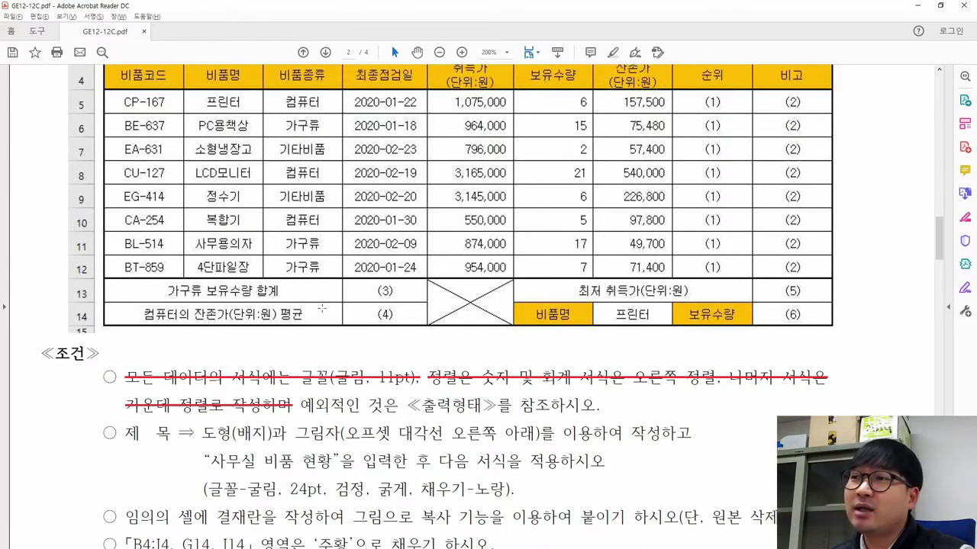
{"action": "scroll", "coordinate": [278, 418], "scroll_direction": "down", "scroll_amount": 3}
{"action": "left_click_drag", "start_coordinate": [126, 359], "coordinate": [231, 359]}
{"action": "scroll", "coordinate": [212, 196], "scroll_direction": "up", "scroll_amount": 9}
{"action": "left_click_drag", "start_coordinate": [86, 123], "coordinate": [587, 219]}
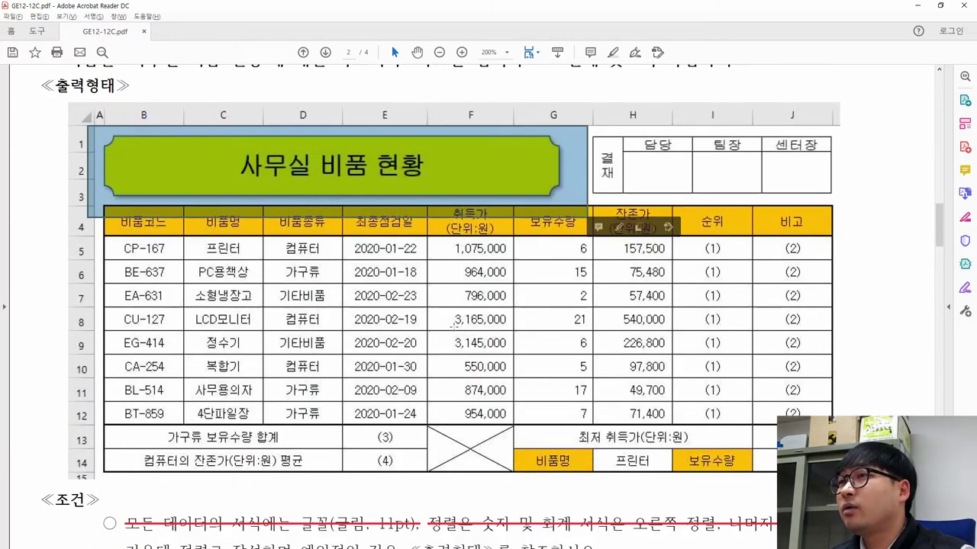
{"action": "scroll", "coordinate": [323, 192], "scroll_direction": "down", "scroll_amount": 10}
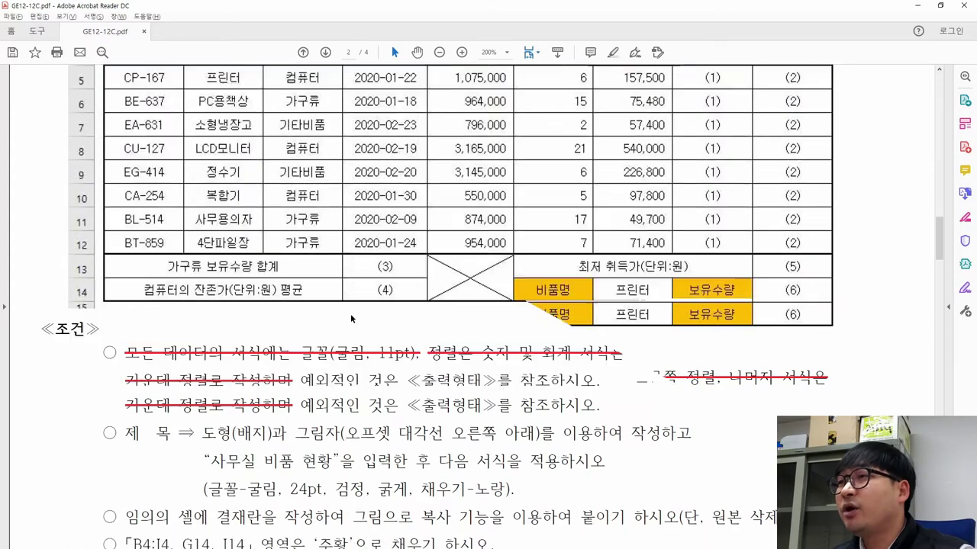
{"action": "left_click_drag", "start_coordinate": [202, 335], "coordinate": [294, 339]}
{"action": "scroll", "coordinate": [290, 340], "scroll_direction": "up", "scroll_amount": 4}
{"action": "scroll", "coordinate": [291, 339], "scroll_direction": "up", "scroll_amount": 5}
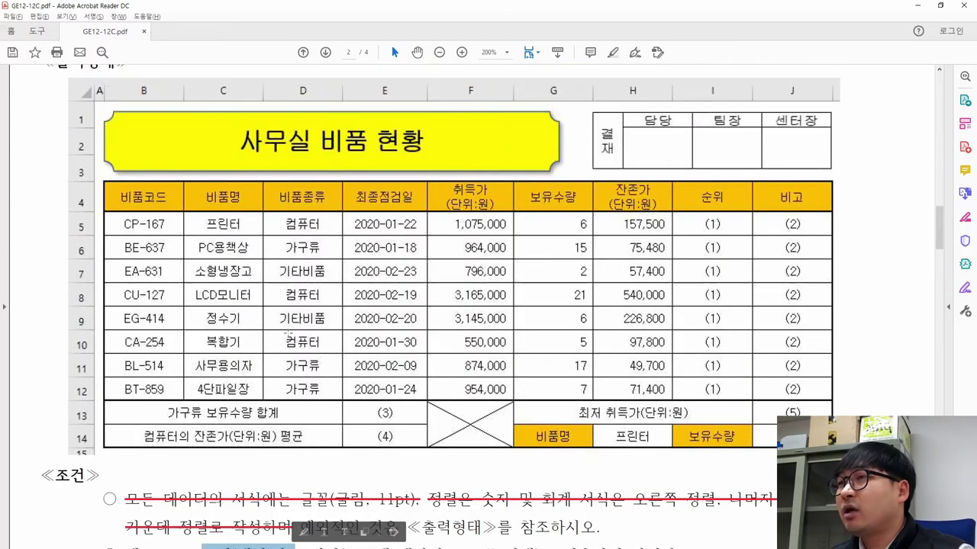
{"action": "left_click_drag", "start_coordinate": [99, 106], "coordinate": [573, 182]}
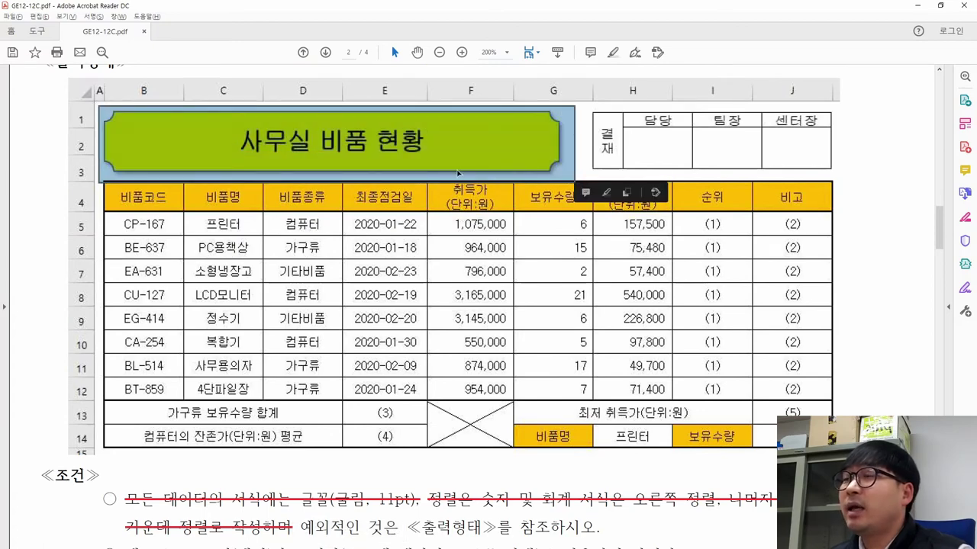
{"action": "left_click", "coordinate": [338, 166]}
{"action": "scroll", "coordinate": [341, 169], "scroll_direction": "down", "scroll_amount": 10}
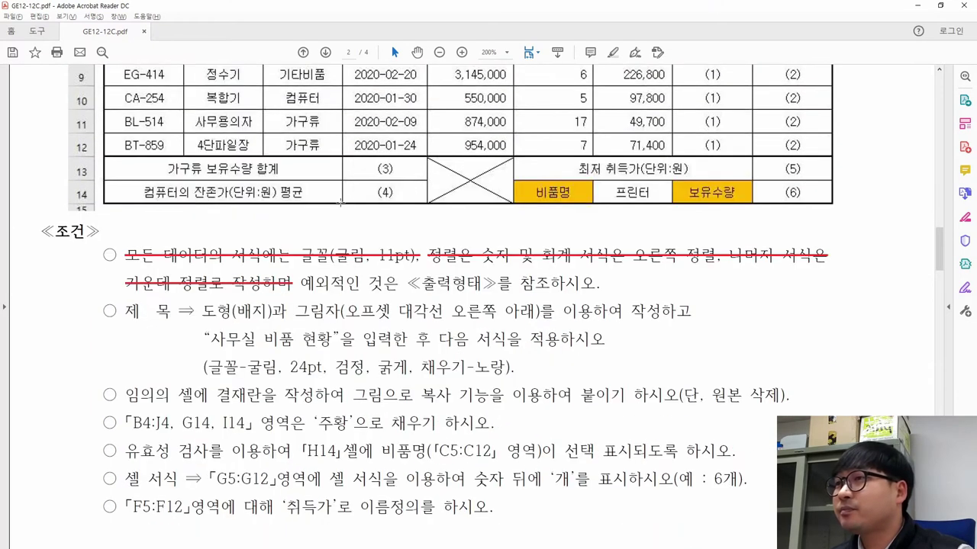
Switch to Excel and draw a plaque (배지) shape about 10.96 cm wide and 4.62 cm high from cell B1, checking the sample title
{"action": "key", "text": "alt+Tab"}
{"action": "left_click", "coordinate": [105, 150]}
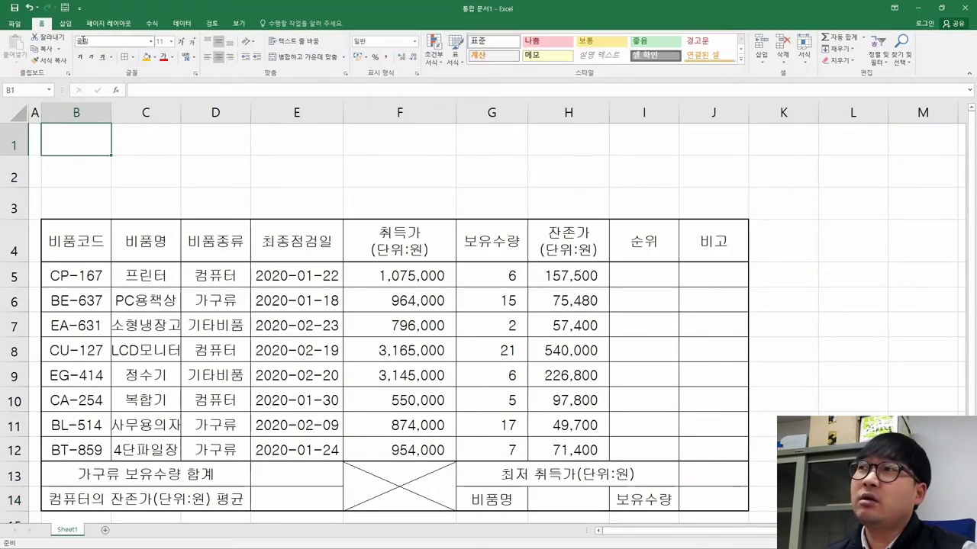
{"action": "left_click", "coordinate": [65, 24]}
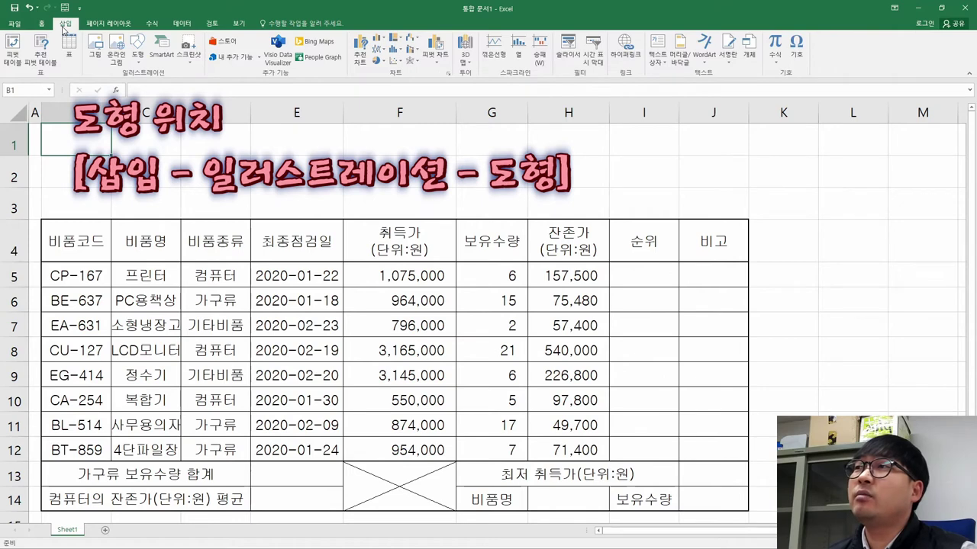
{"action": "left_click", "coordinate": [140, 61]}
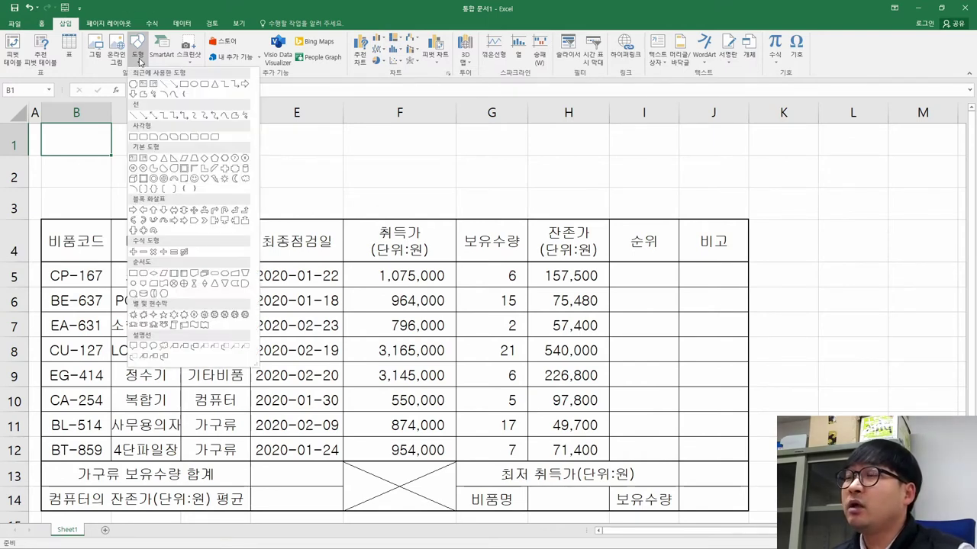
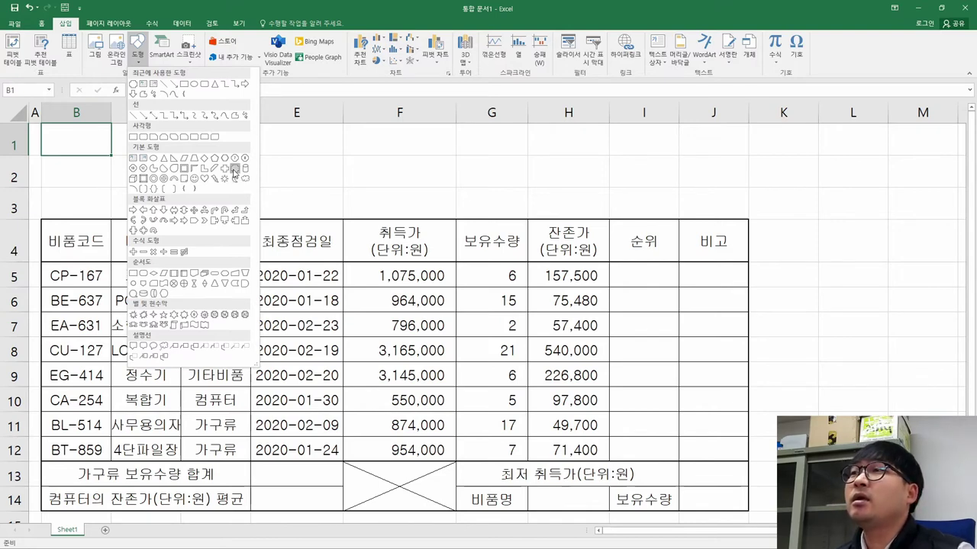
{"action": "left_click", "coordinate": [234, 170]}
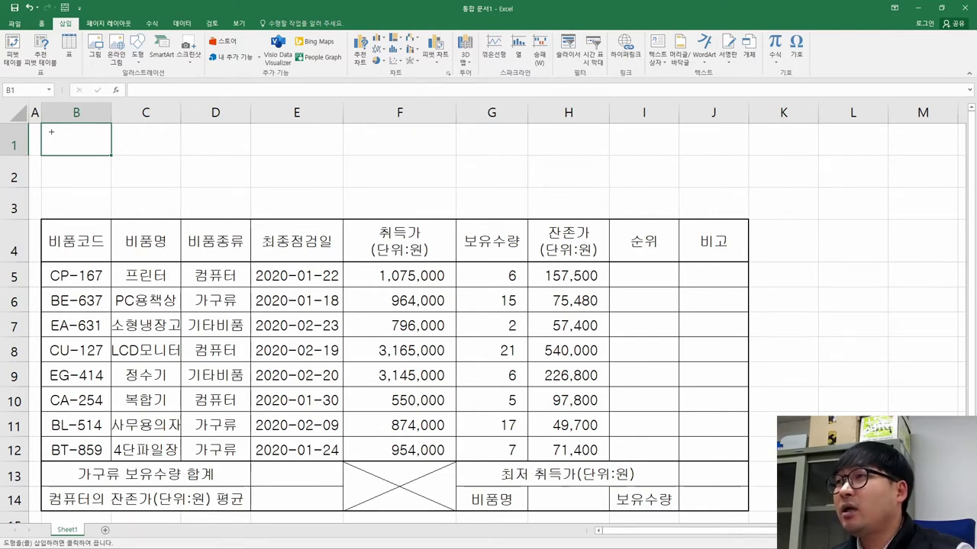
{"action": "key", "text": "alt+Tab"}
{"action": "scroll", "coordinate": [159, 126], "scroll_direction": "up", "scroll_amount": 5}
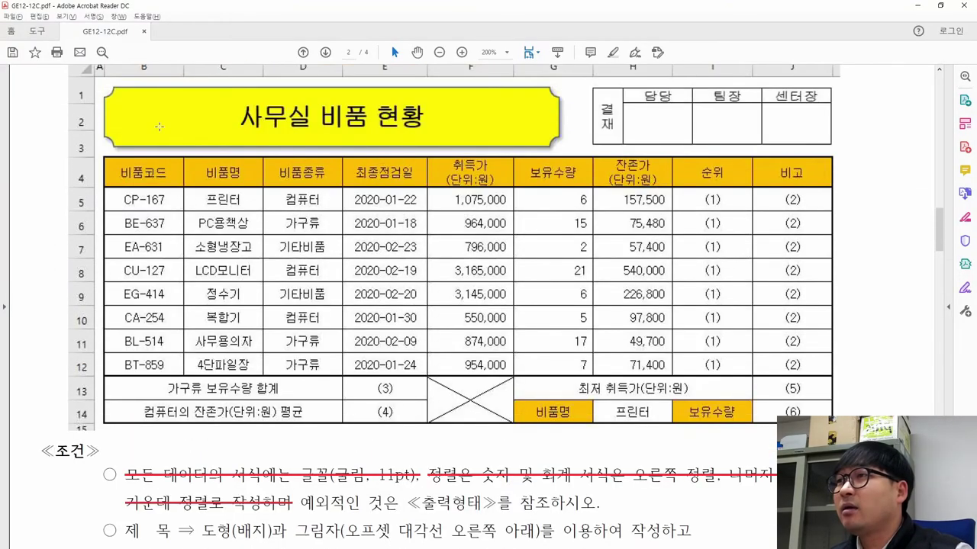
{"action": "key", "text": "alt+Tab"}
{"action": "left_click_drag", "start_coordinate": [54, 131], "coordinate": [450, 300]}
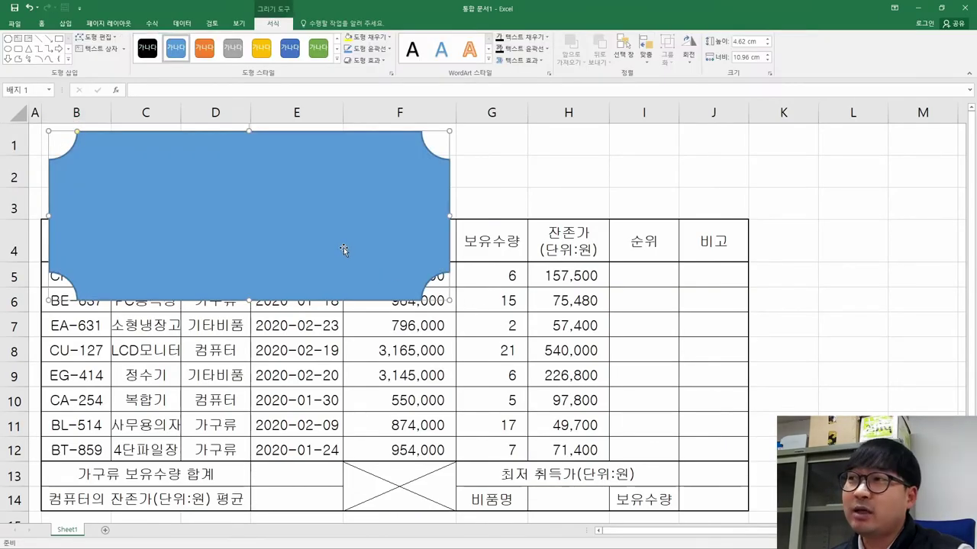
Switch to the PDF and strike through "도형(배지)과" in the title condition
{"action": "key", "text": "alt+Tab"}
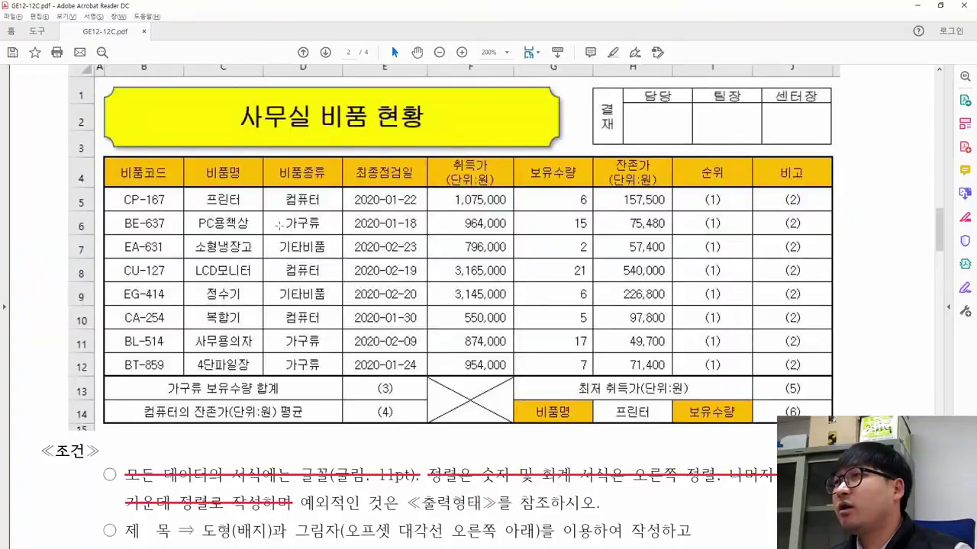
{"action": "scroll", "coordinate": [286, 230], "scroll_direction": "down", "scroll_amount": 5}
{"action": "left_click_drag", "start_coordinate": [202, 238], "coordinate": [539, 238]}
{"action": "right_click", "coordinate": [263, 243]}
{"action": "left_click", "coordinate": [313, 283]}
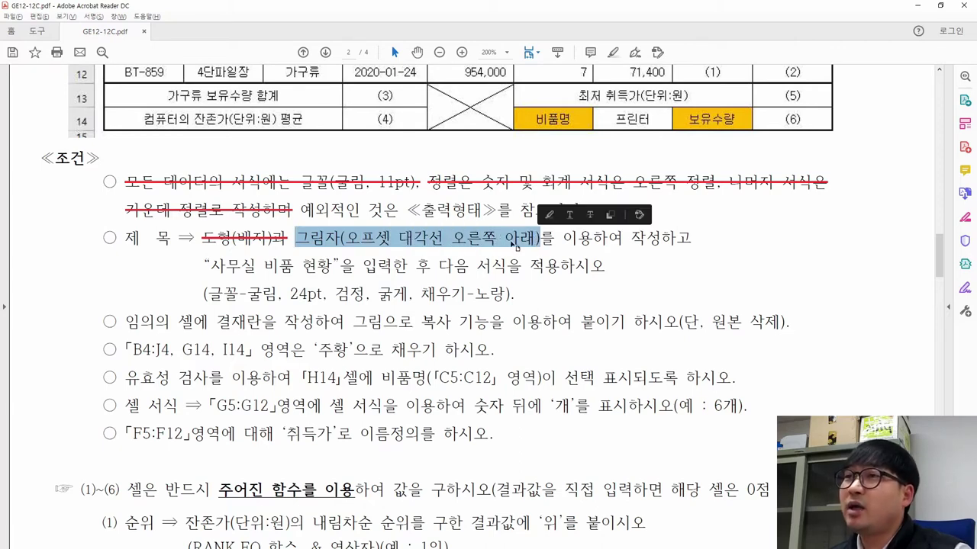
Switch to Excel and apply the outer shadow 오프셋 대각선 오른쪽 아래 to the plaque shape
{"action": "key", "text": "alt+Tab"}
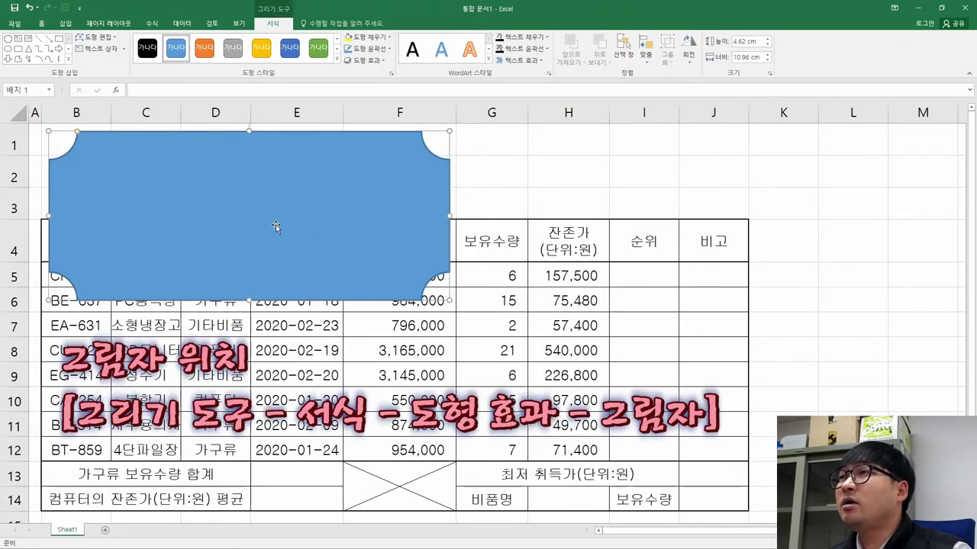
{"action": "left_click", "coordinate": [276, 23]}
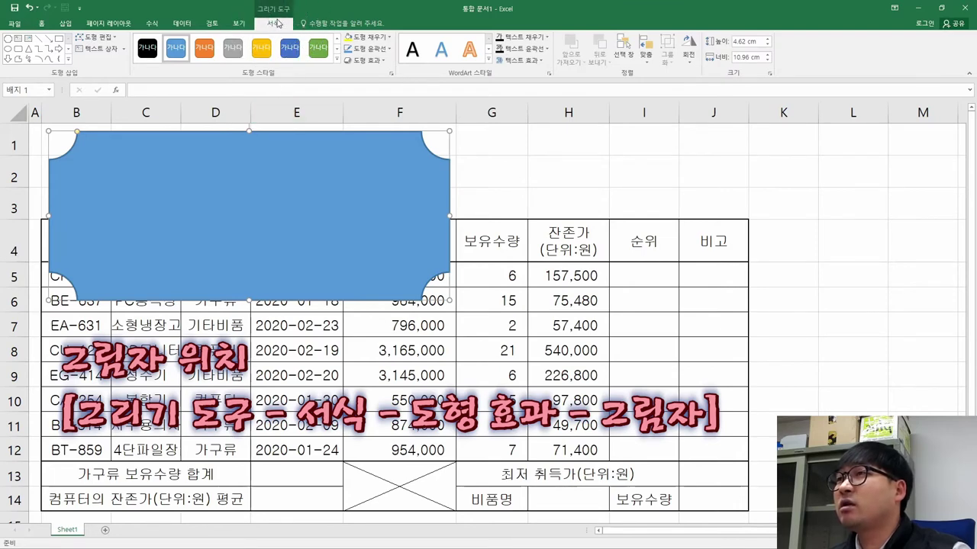
{"action": "left_click", "coordinate": [374, 61]}
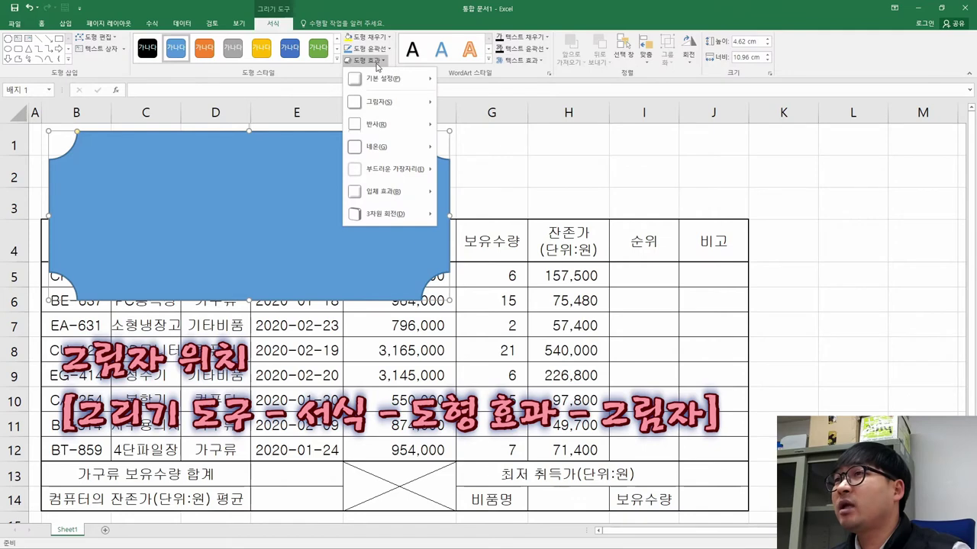
{"action": "left_click", "coordinate": [379, 103]}
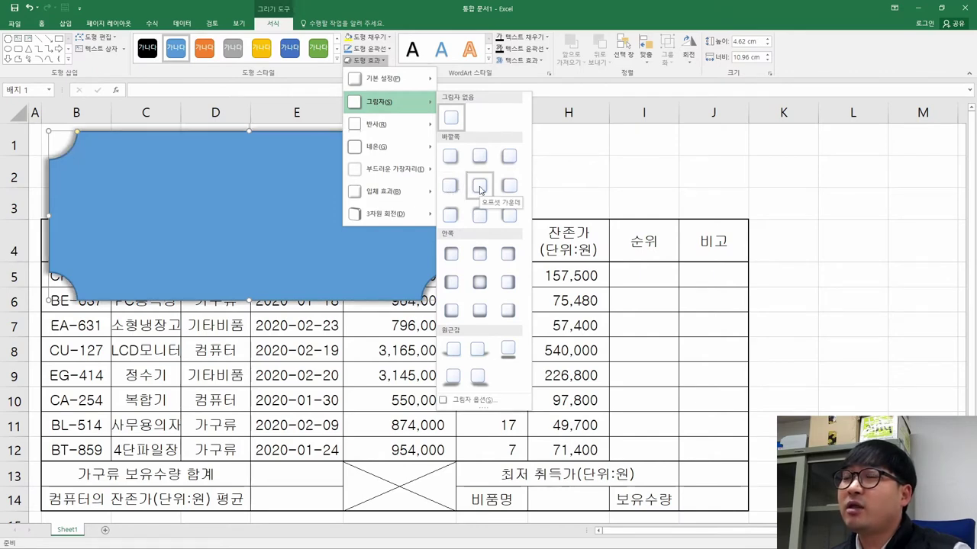
{"action": "left_click", "coordinate": [450, 159]}
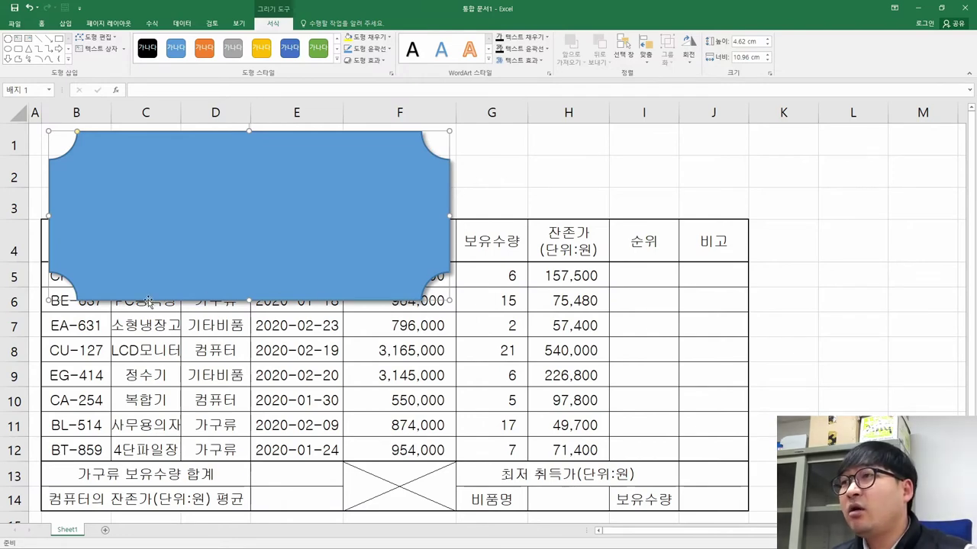
Switch to the PDF and strike through the shadow requirement "그림자(오프셋 대각선 오른쪽 아래)"
{"action": "key", "text": "alt+Tab"}
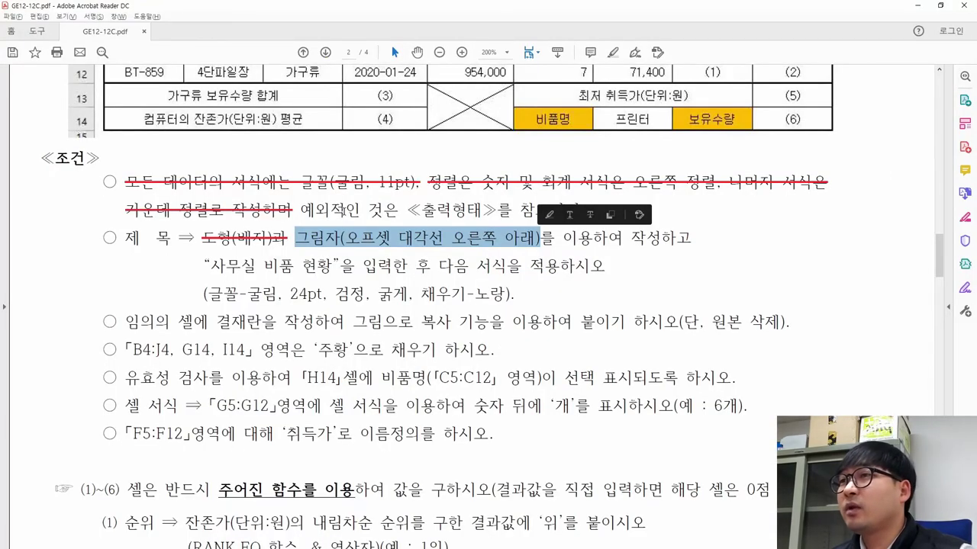
{"action": "right_click", "coordinate": [423, 243]}
{"action": "left_click", "coordinate": [466, 283]}
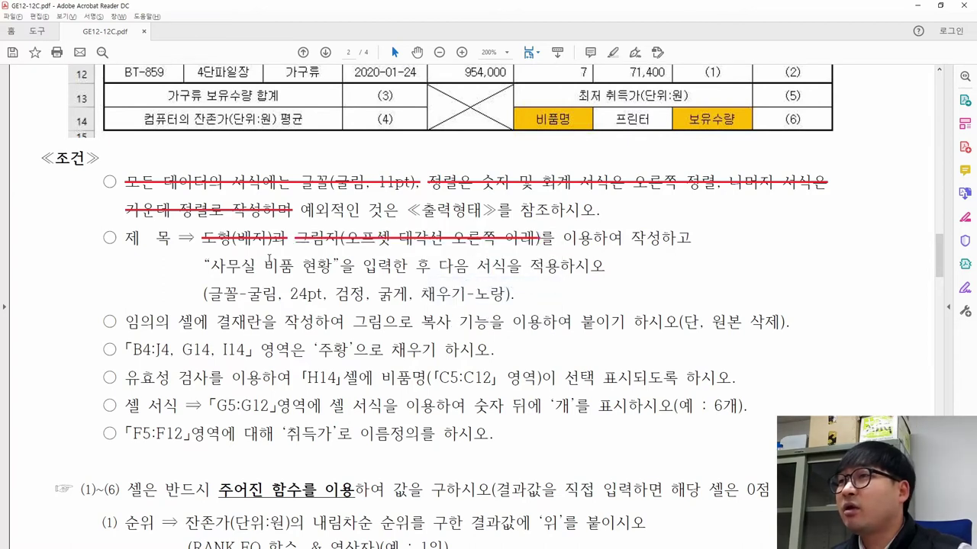
Copy the title "사무실 비품 현황" from the PDF and paste it as the plaque shape's text in Excel
{"action": "left_click_drag", "start_coordinate": [211, 265], "coordinate": [323, 266]}
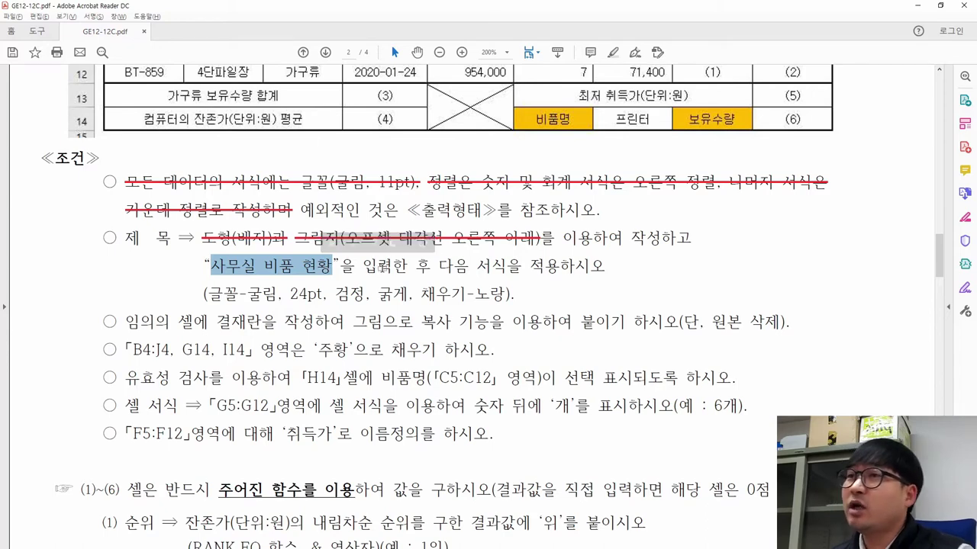
{"action": "key", "text": "alt+Tab"}
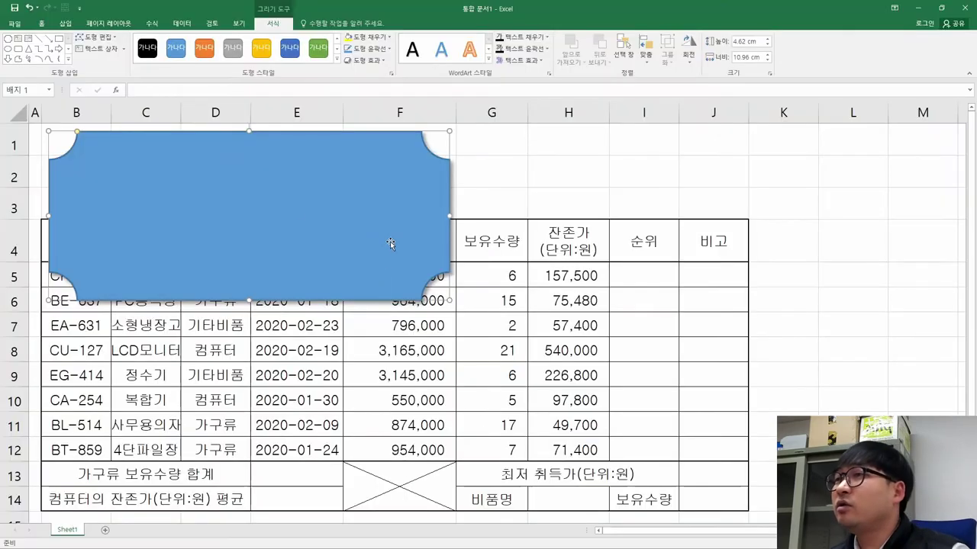
{"action": "right_click", "coordinate": [262, 211]}
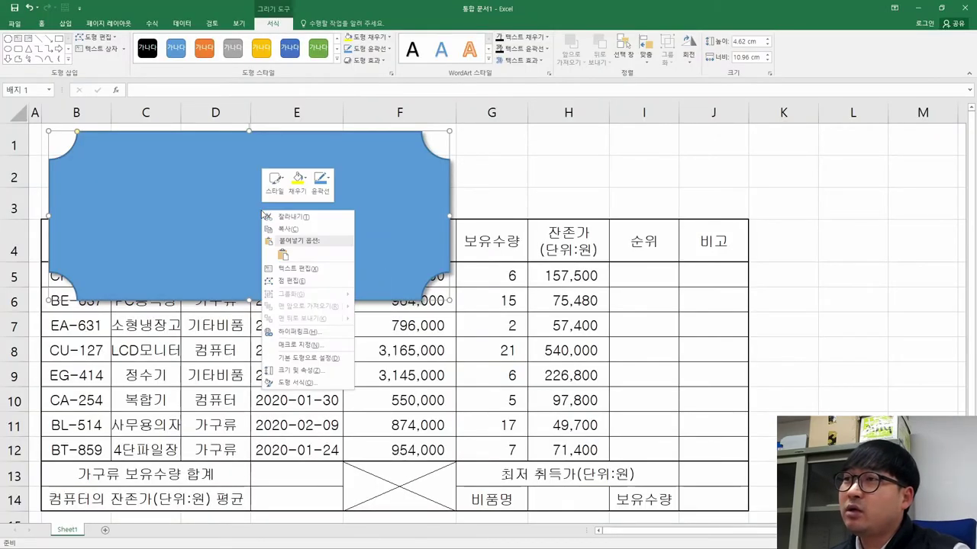
{"action": "left_click", "coordinate": [309, 269]}
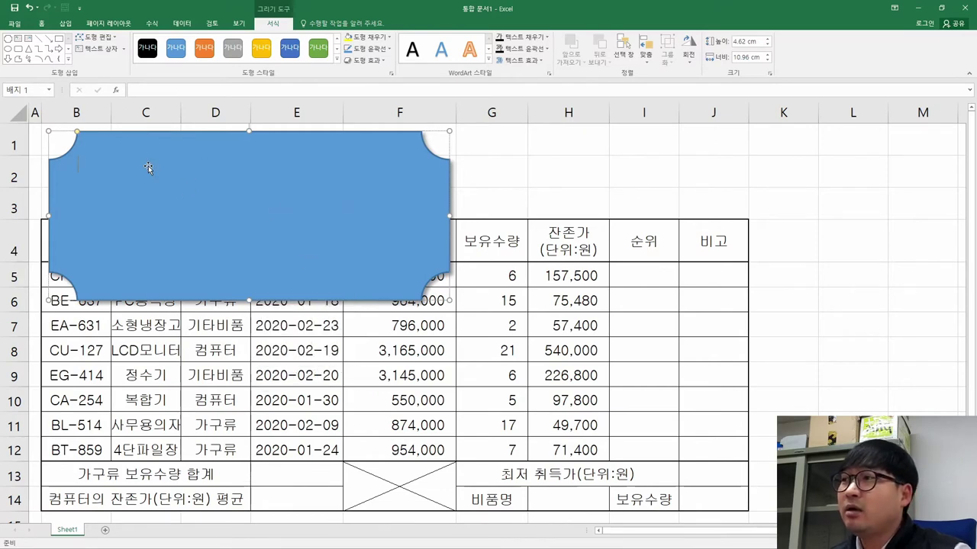
{"action": "key", "text": "ctrl+v"}
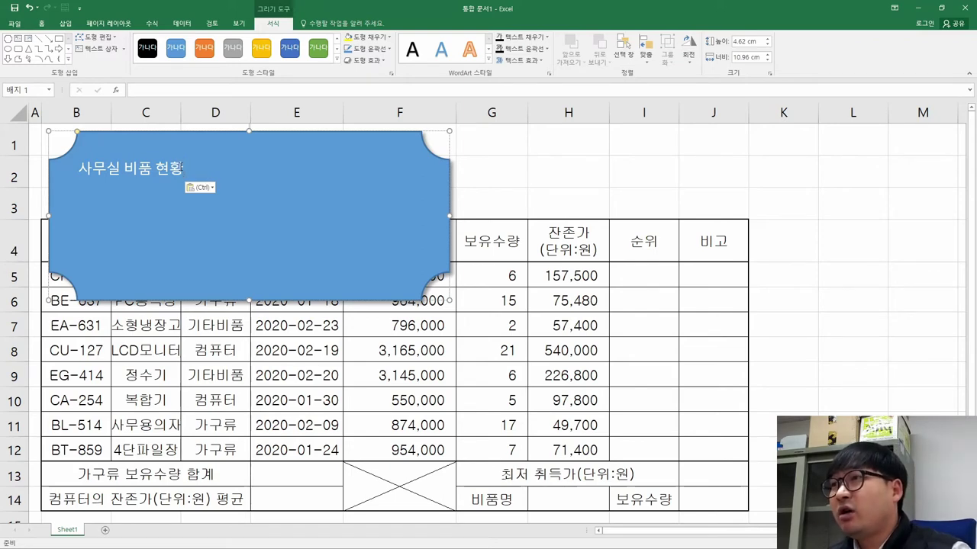
{"action": "key", "text": "Return"}
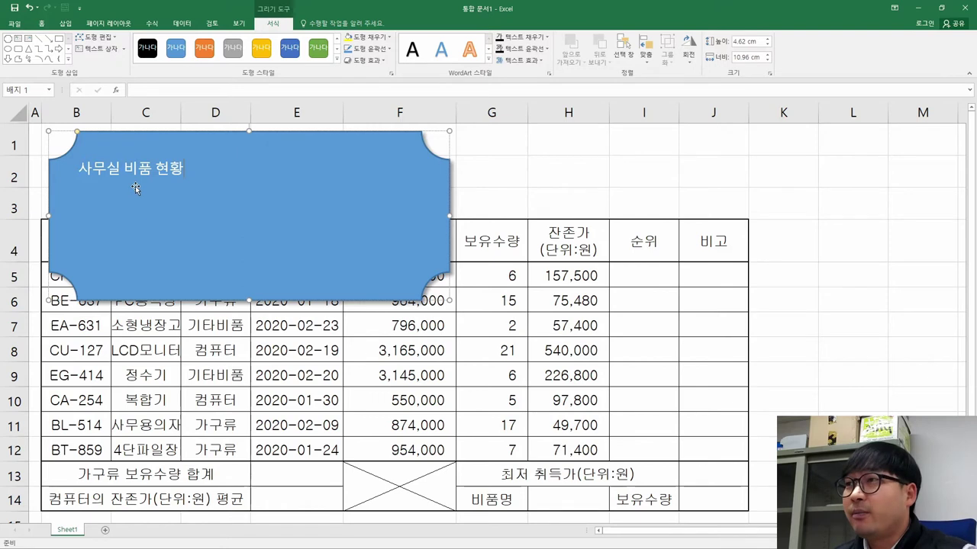
{"action": "left_click", "coordinate": [183, 174]}
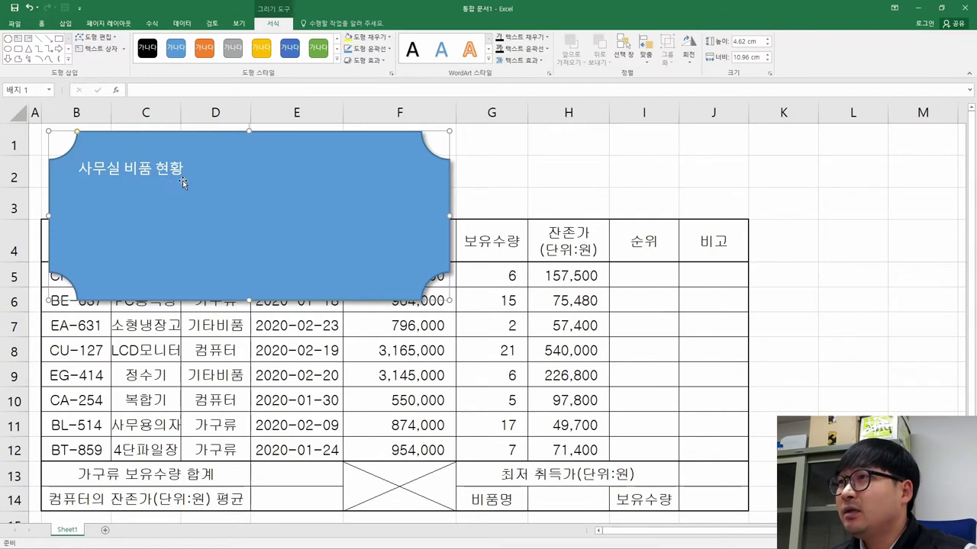
Check the title's font and fill requirements in the PDF, then return to the Excel worksheet
{"action": "key", "text": "alt+Tab"}
{"action": "left_click_drag", "start_coordinate": [432, 267], "coordinate": [556, 237]}
{"action": "left_click_drag", "start_coordinate": [438, 267], "coordinate": [604, 268]}
{"action": "left_click_drag", "start_coordinate": [205, 294], "coordinate": [279, 294]}
{"action": "key", "text": "alt+Tab"}
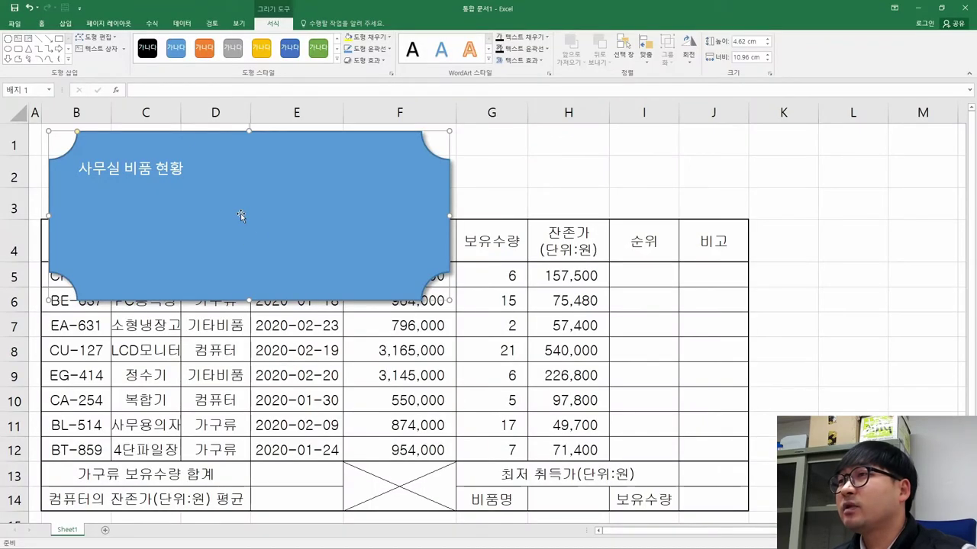
Set the plaque title's font to 굴림 and its size to 24 pt, checking the title requirements in the PDF
{"action": "left_click", "coordinate": [43, 25]}
{"action": "left_click", "coordinate": [107, 42]}
{"action": "type", "text": "ㄱ"}
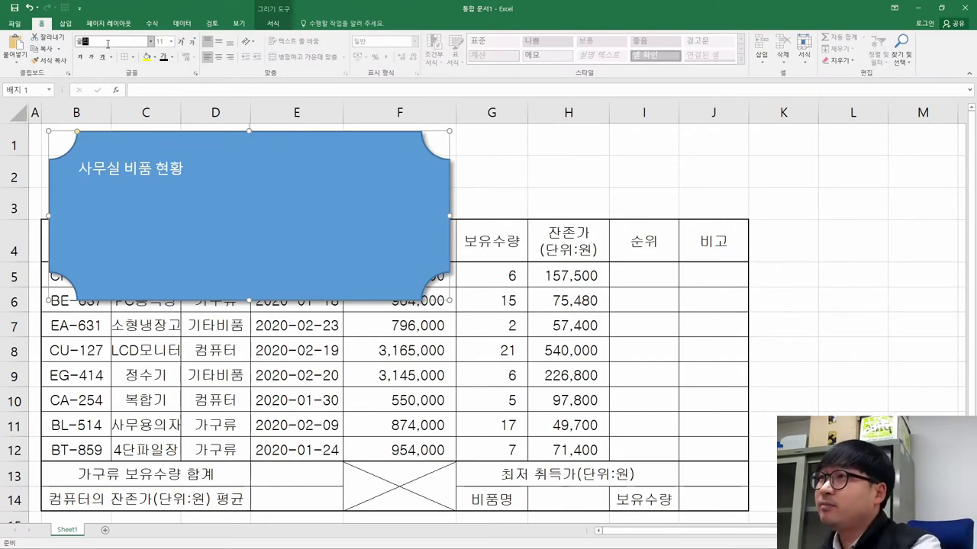
{"action": "type", "text": "림"}
{"action": "key", "text": "Return"}
{"action": "key", "text": "alt+Tab"}
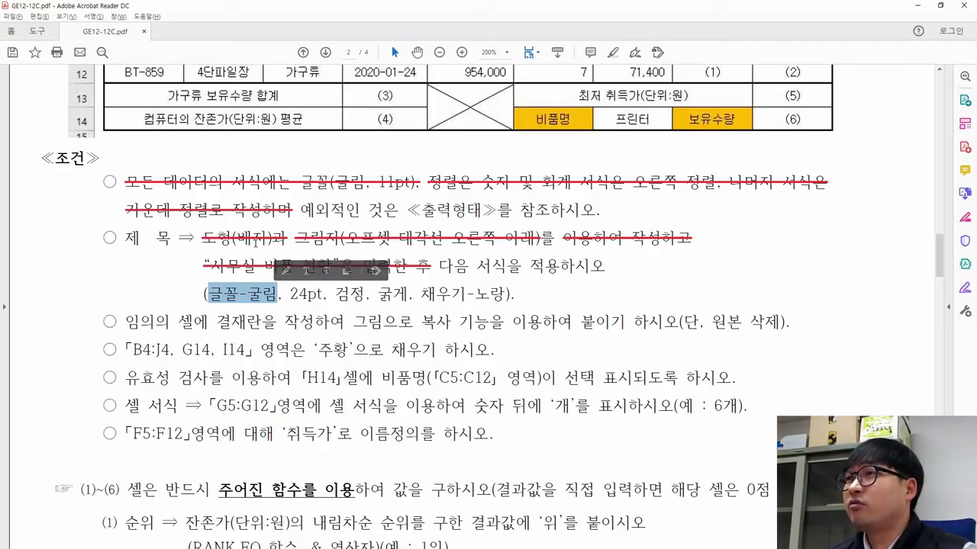
{"action": "key", "text": "alt+Tab"}
{"action": "left_click", "coordinate": [161, 42]}
{"action": "type", "text": "24"}
{"action": "key", "text": "Return"}
Check the colour and weight requirements in the PDF and make the plaque title in Excel black and bold
{"action": "key", "text": "alt+Tab"}
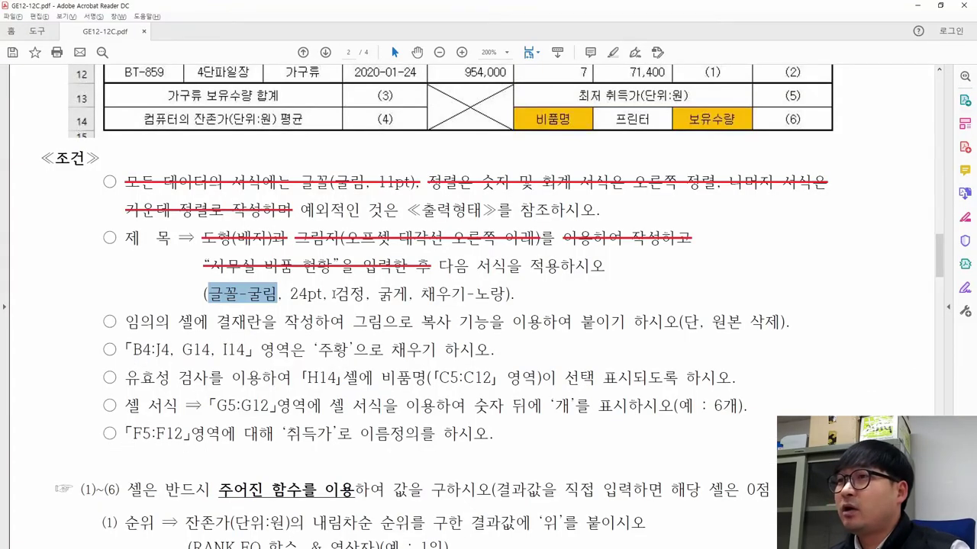
{"action": "left_click_drag", "start_coordinate": [333, 294], "coordinate": [369, 294]}
{"action": "key", "text": "alt+Tab"}
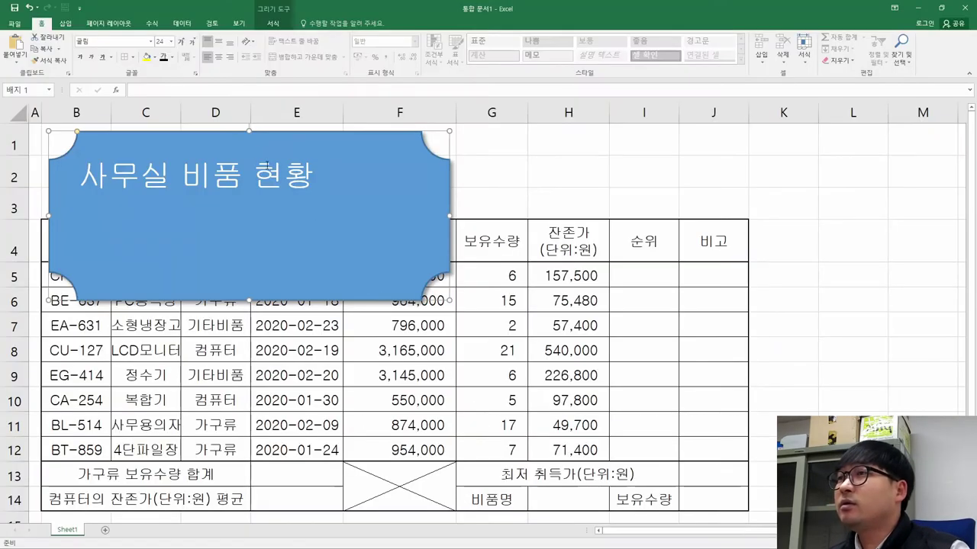
{"action": "left_click", "coordinate": [172, 59]}
{"action": "left_click", "coordinate": [171, 93]}
{"action": "key", "text": "alt+Tab"}
{"action": "left_click_drag", "start_coordinate": [378, 292], "coordinate": [409, 294]}
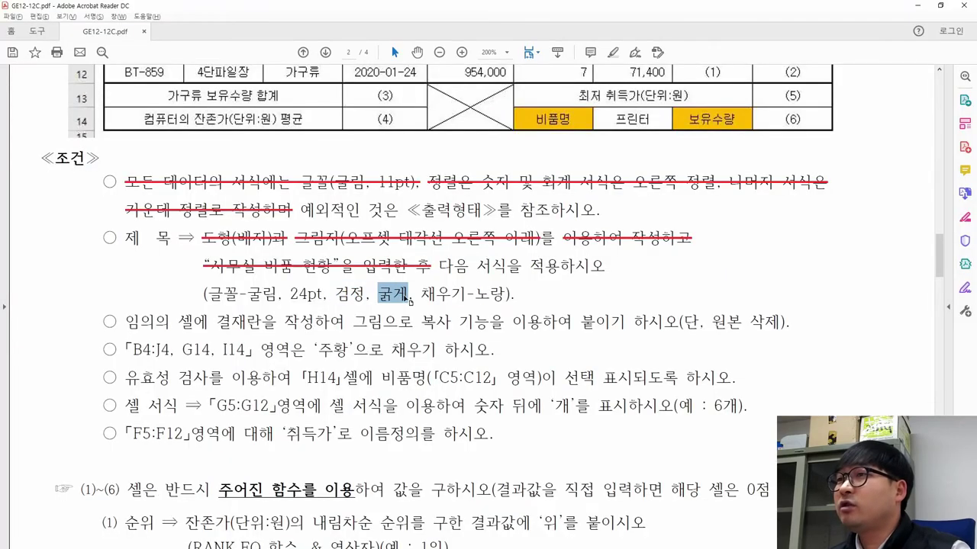
{"action": "key", "text": "alt+Tab"}
{"action": "left_click", "coordinate": [81, 58]}
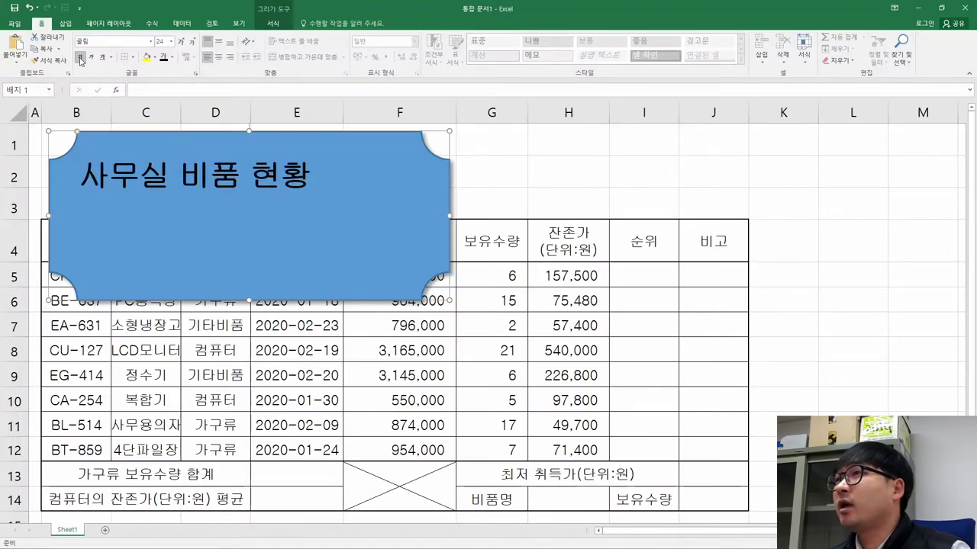
Check the fill requirement in the PDF and fill the plaque shape in Excel with the standard yellow (노랑)
{"action": "key", "text": "alt+Tab"}
{"action": "left_click_drag", "start_coordinate": [421, 293], "coordinate": [505, 293]}
{"action": "key", "text": "alt+Tab"}
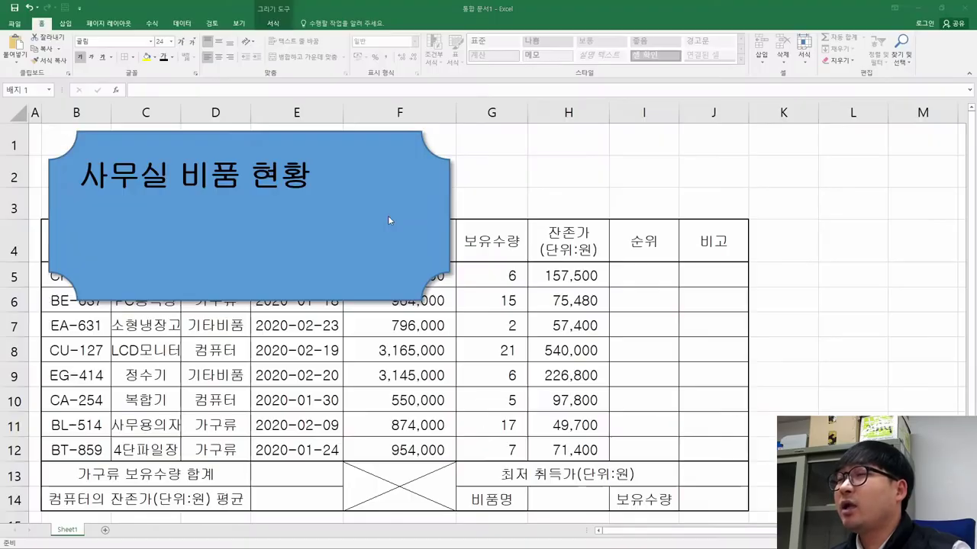
{"action": "left_click", "coordinate": [157, 59]}
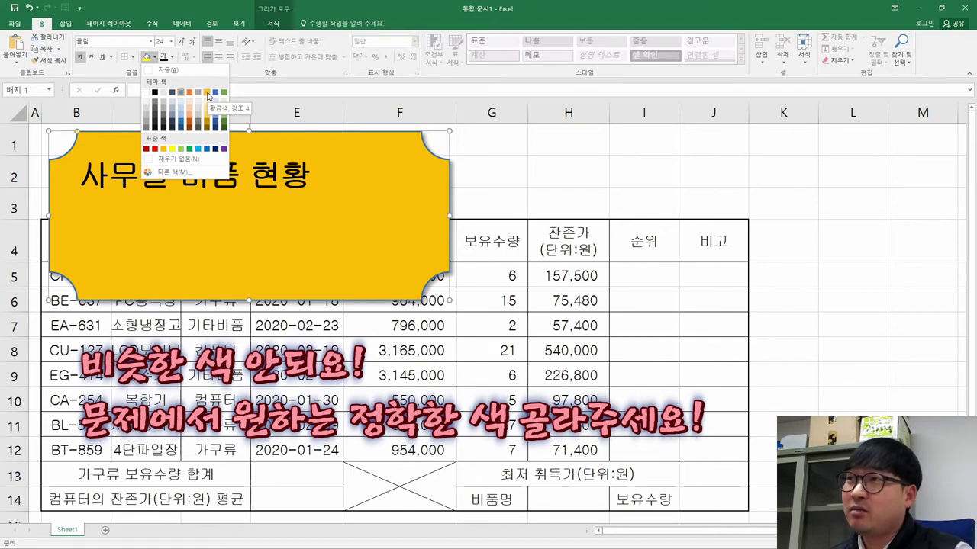
{"action": "left_click", "coordinate": [173, 149]}
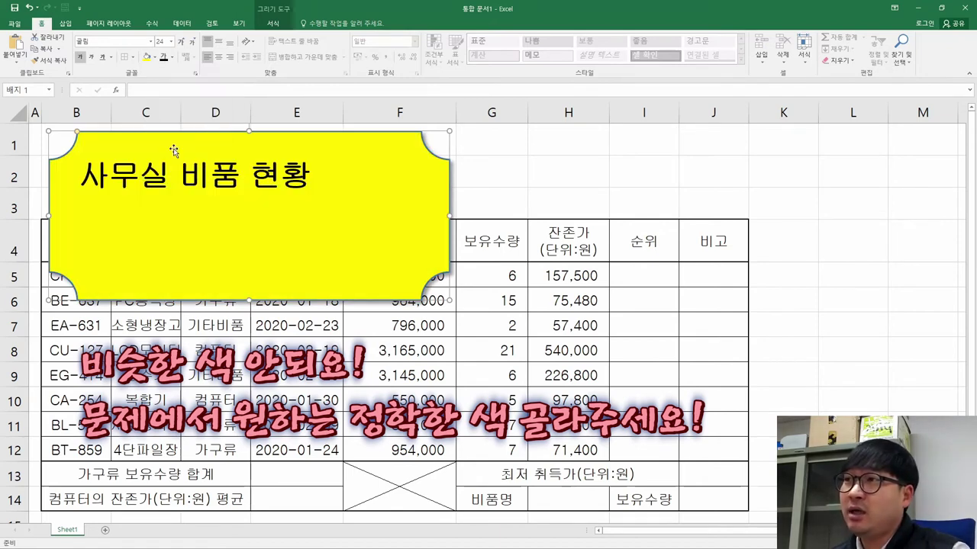
Switch to the PDF and strike through "다음 서식을 적용하시오 (글꼴-굴림, 24pt, 검정, 굵게, 채우기-노랑)"
{"action": "key", "text": "alt+Tab"}
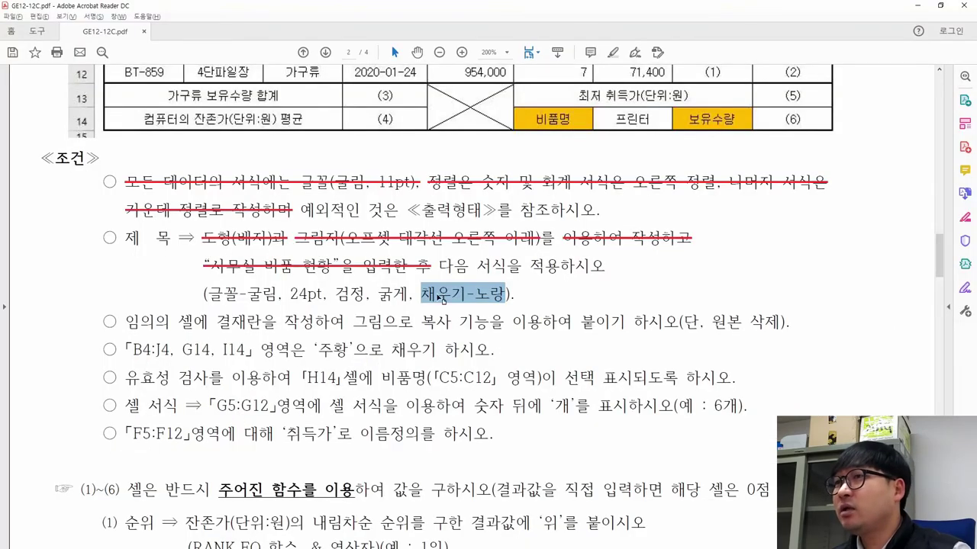
{"action": "left_click_drag", "start_coordinate": [438, 266], "coordinate": [515, 294]}
{"action": "right_click", "coordinate": [493, 299]}
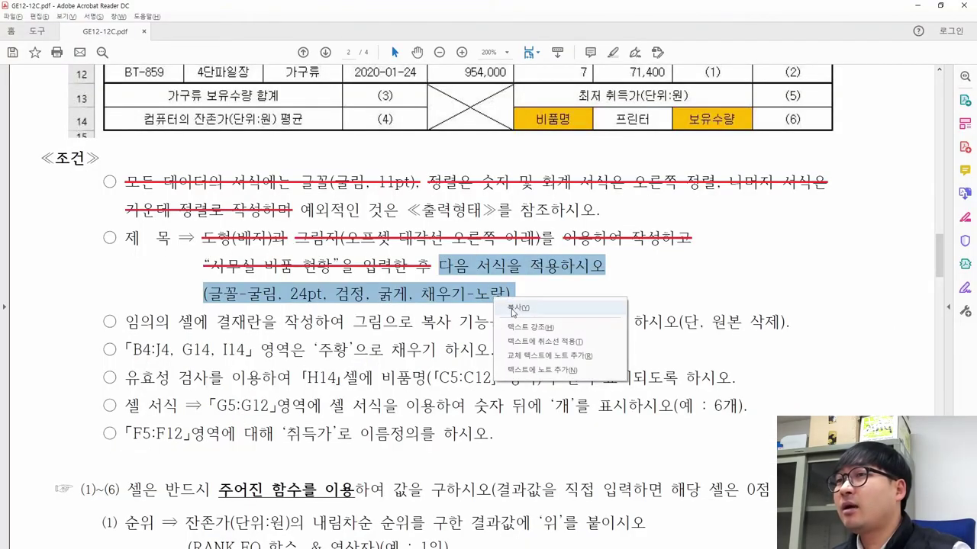
{"action": "left_click", "coordinate": [527, 344]}
Check the title's placement in the PDF's 출력형태 picture and center the plaque text horizontally and vertically in Excel
{"action": "scroll", "coordinate": [444, 248], "scroll_direction": "up", "scroll_amount": 8}
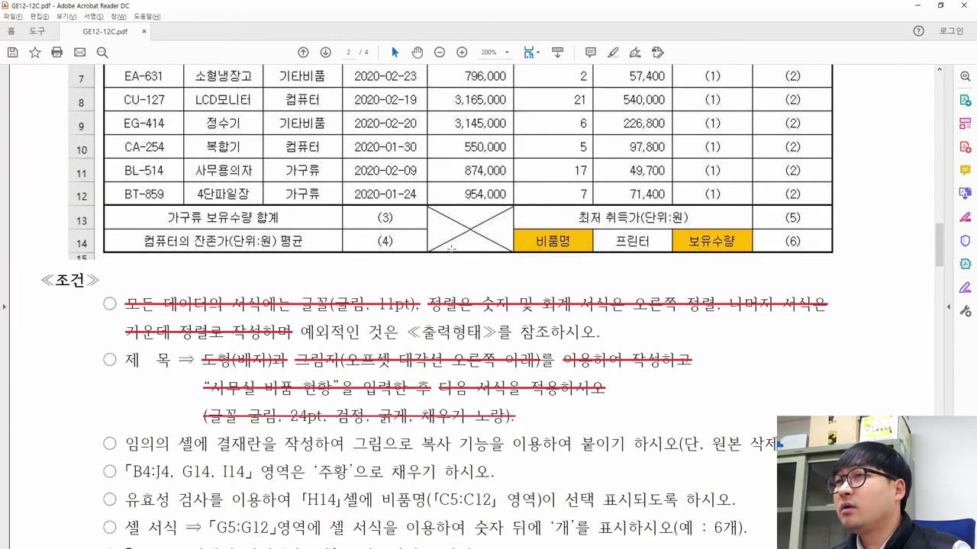
{"action": "key", "text": "alt+Tab"}
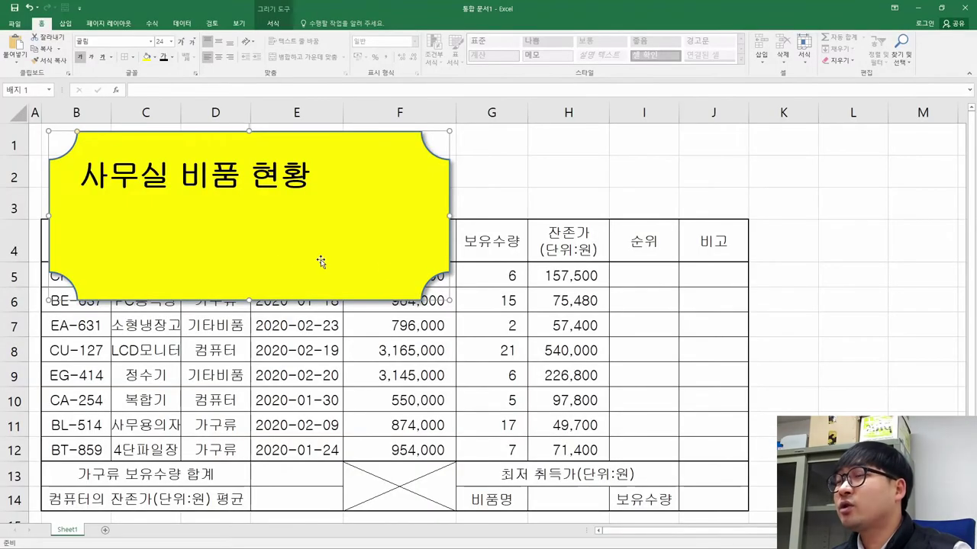
{"action": "key", "text": "alt+Tab"}
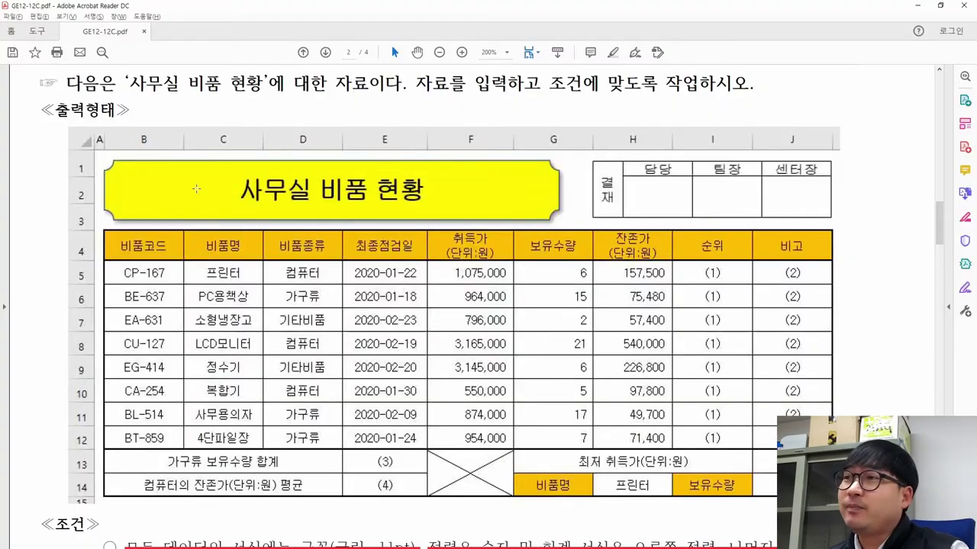
{"action": "left_click_drag", "start_coordinate": [218, 170], "coordinate": [443, 216]}
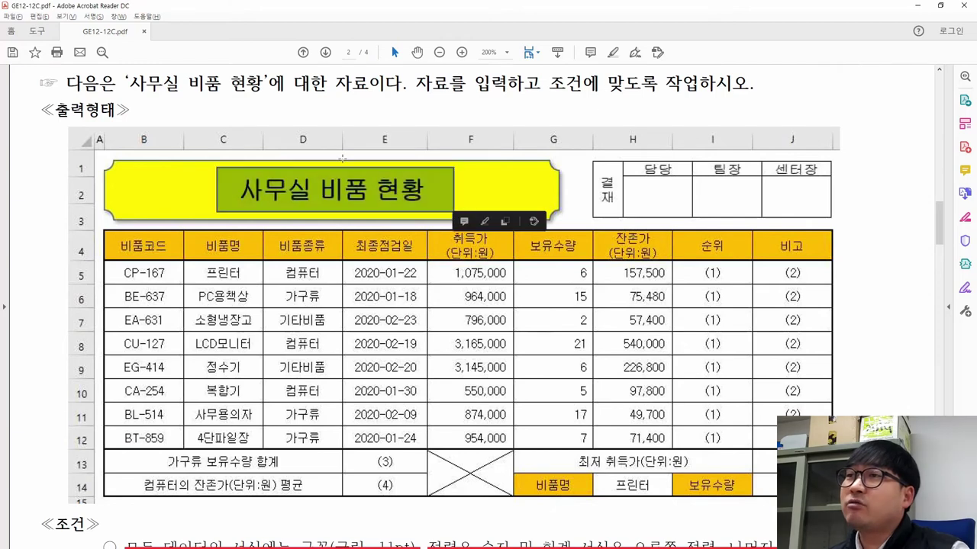
{"action": "left_click", "coordinate": [328, 200]}
{"action": "key", "text": "alt+Tab"}
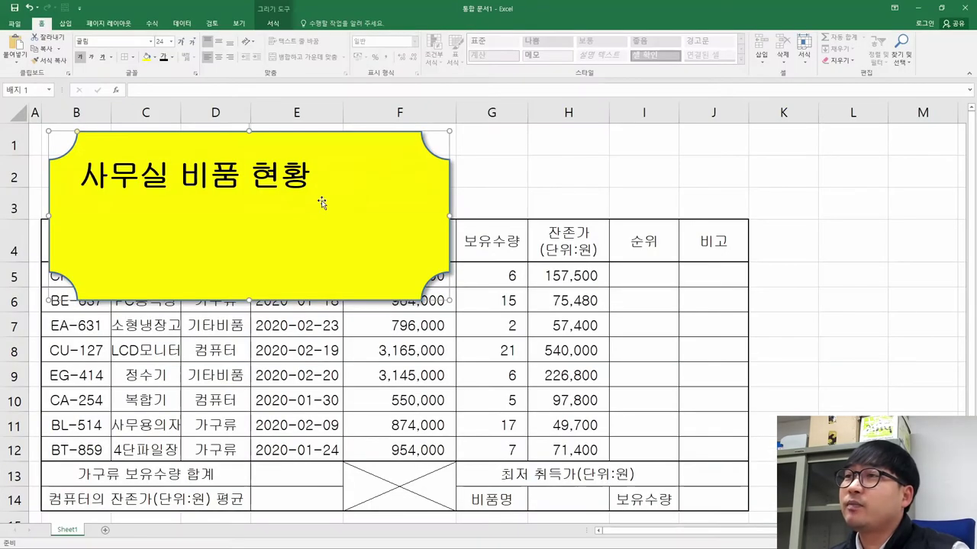
{"action": "left_click", "coordinate": [217, 58]}
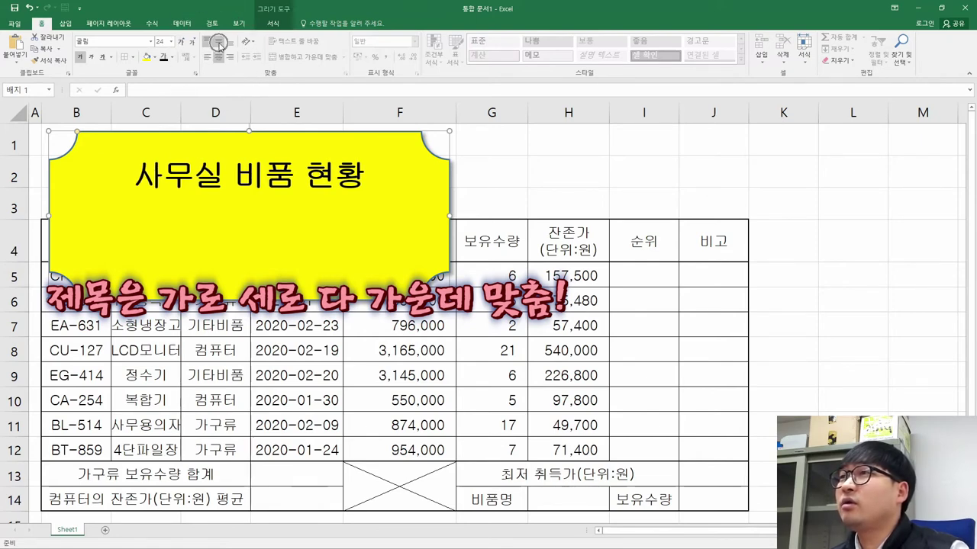
{"action": "left_click", "coordinate": [218, 42]}
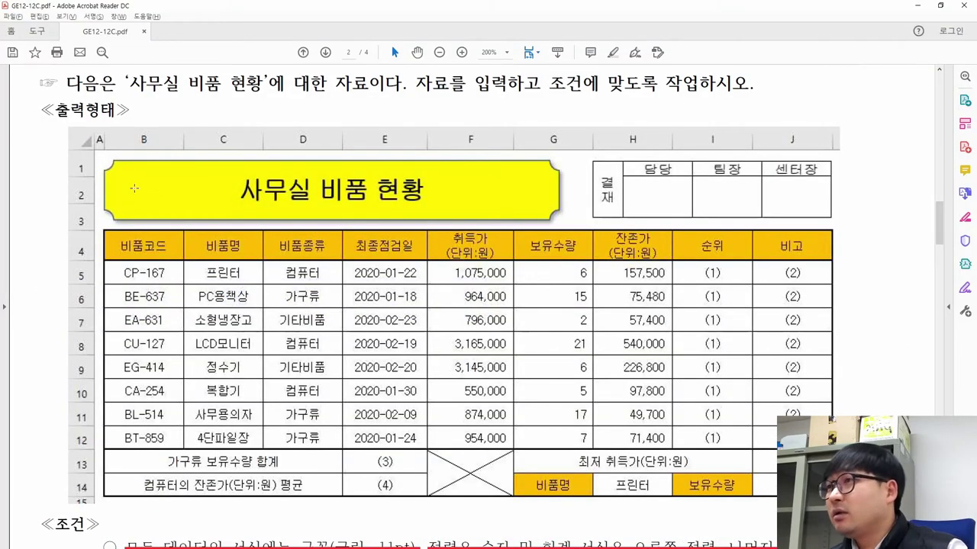
Resize the plaque to match the PDF picture, spanning from the corner of B1 to the middle of column G within rows 1–3
{"action": "key", "text": "alt+Tab"}
{"action": "left_click_drag", "start_coordinate": [105, 159], "coordinate": [102, 130]}
{"action": "key", "text": "alt+Tab"}
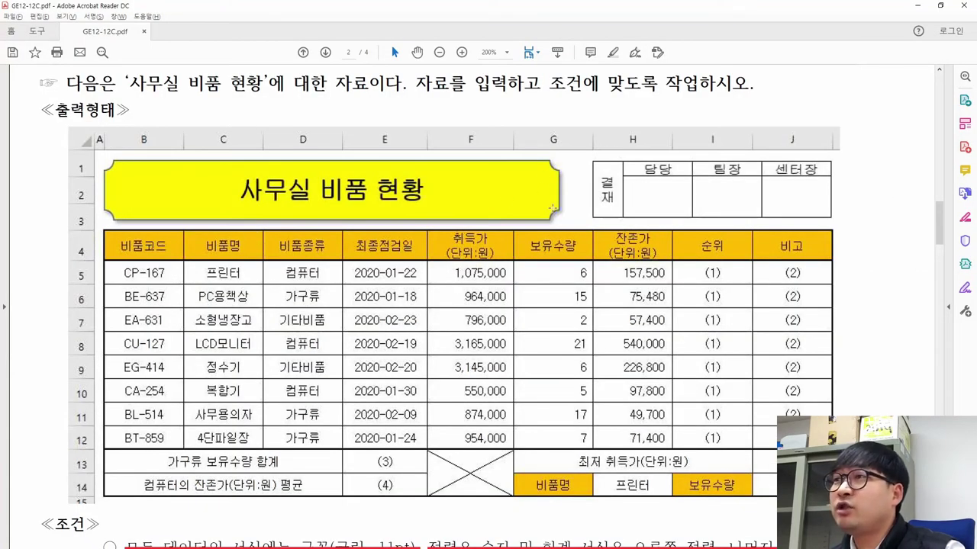
{"action": "key", "text": "alt+Tab"}
{"action": "left_click_drag", "start_coordinate": [444, 302], "coordinate": [496, 208]}
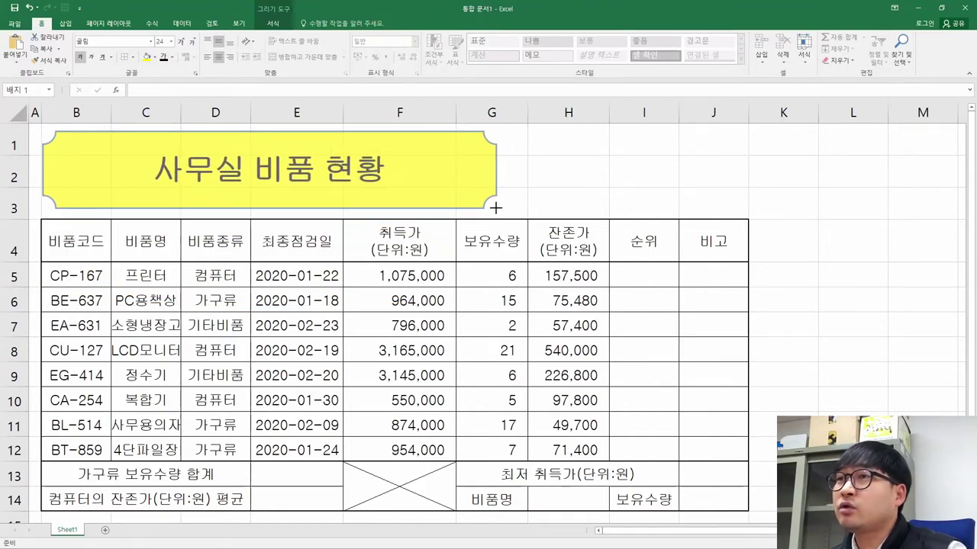
{"action": "left_click", "coordinate": [325, 300]}
Compare the table's column widths in the PDF's 출력형태 picture with those in the Excel worksheet
{"action": "key", "text": "alt+Tab"}
{"action": "key", "text": "alt+Tab"}
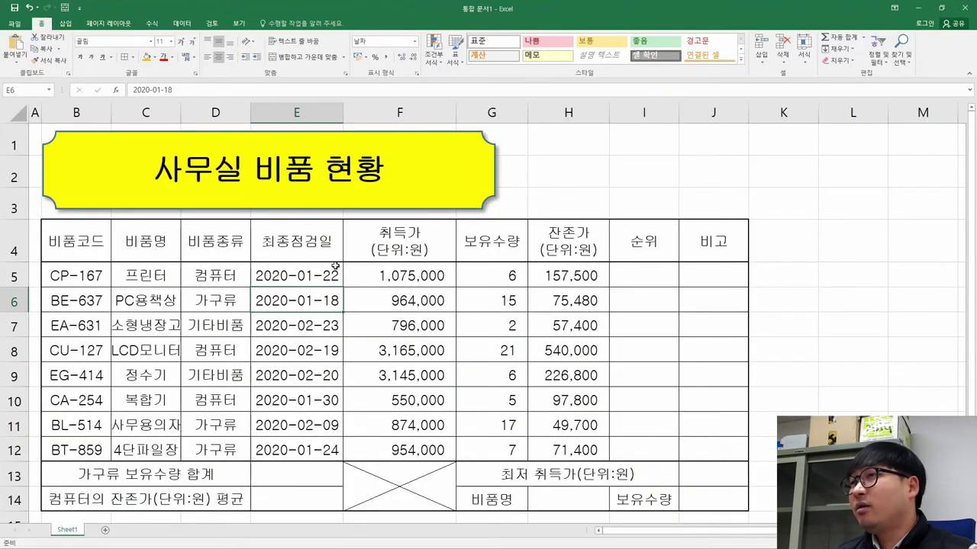
{"action": "key", "text": "alt+Tab"}
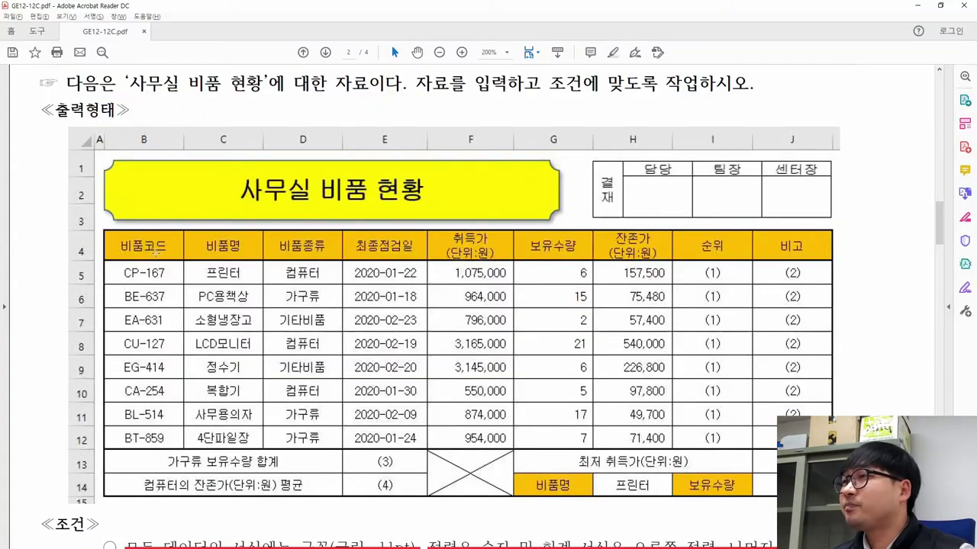
{"action": "key", "text": "alt+Tab"}
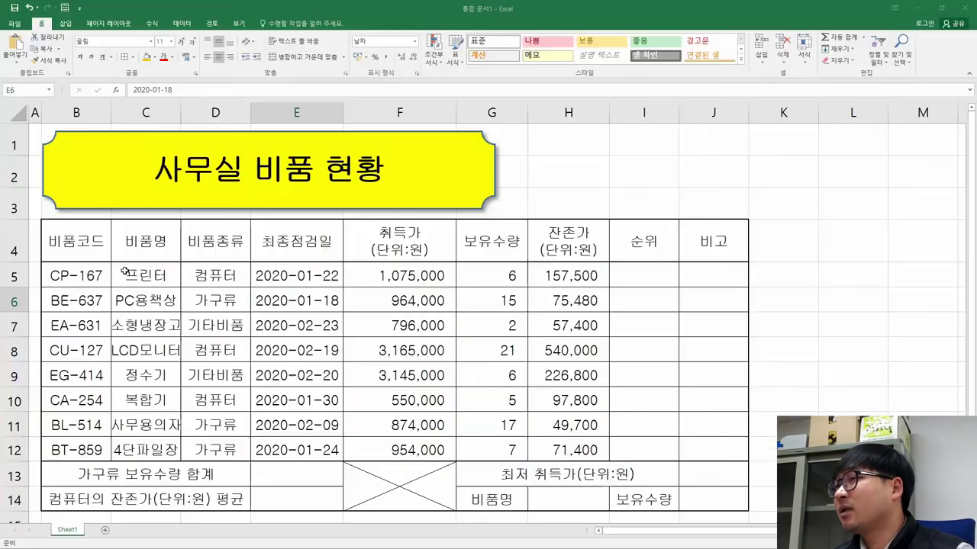
{"action": "left_click", "coordinate": [91, 278]}
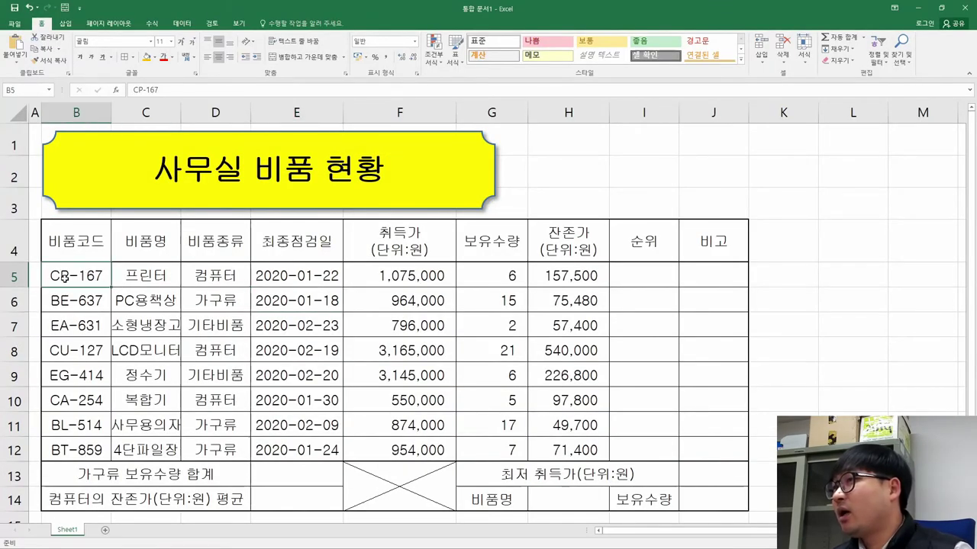
{"action": "key", "text": "alt+Tab"}
{"action": "left_click", "coordinate": [128, 287]}
{"action": "left_click_drag", "start_coordinate": [130, 290], "coordinate": [134, 293]}
{"action": "left_click", "coordinate": [119, 279]}
{"action": "key", "text": "alt+Tab"}
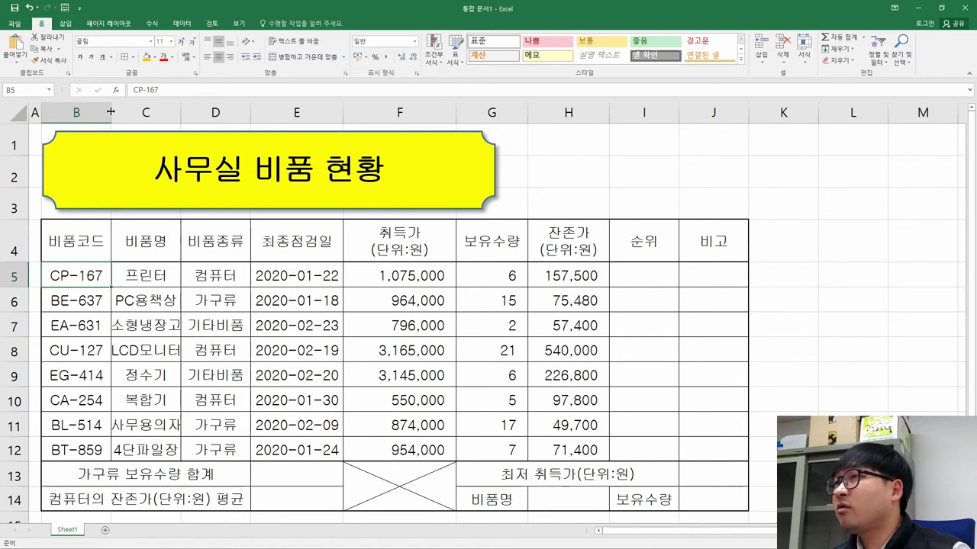
Widen columns B to J by eye so the table's proportions match the PDF picture
{"action": "left_click_drag", "start_coordinate": [110, 113], "coordinate": [238, 112]}
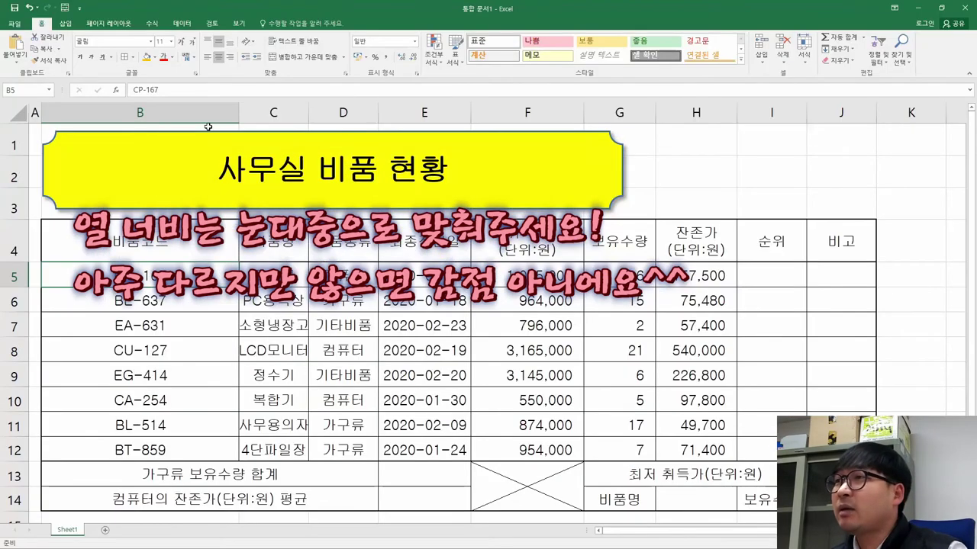
{"action": "left_click_drag", "start_coordinate": [238, 113], "coordinate": [142, 113]}
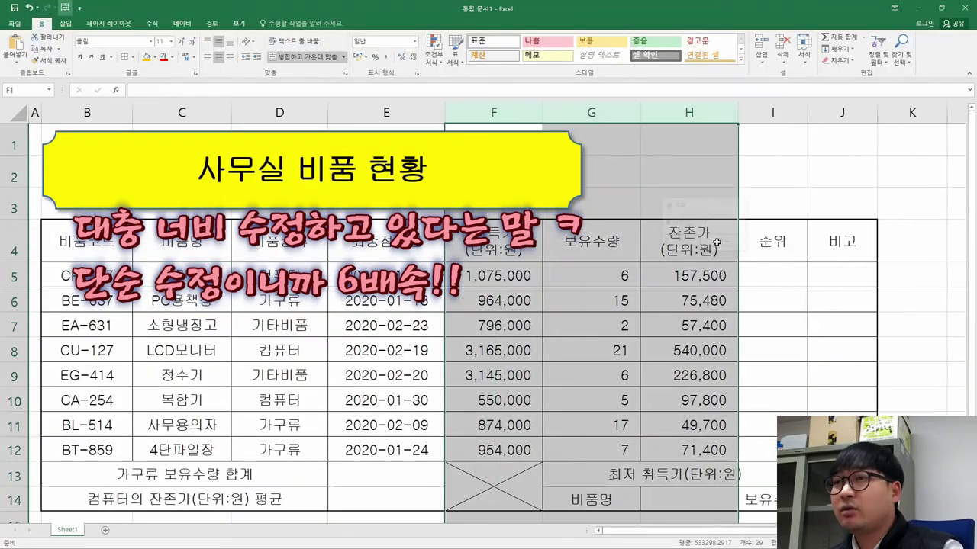
{"action": "left_click", "coordinate": [597, 288]}
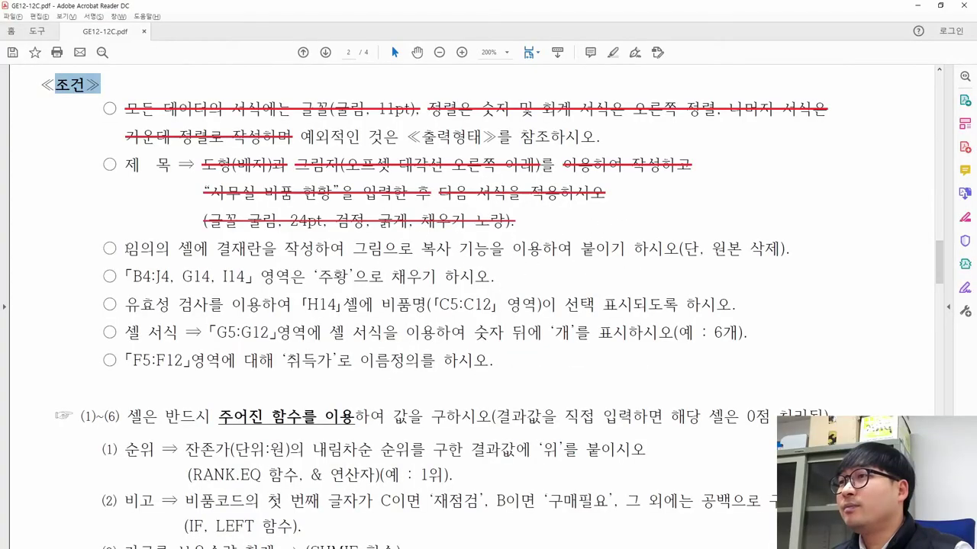
Read the approval box (결재란) condition in the PDF and examine the box's layout in the 출력형태 picture
{"action": "left_click_drag", "start_coordinate": [124, 247], "coordinate": [344, 248]}
{"action": "scroll", "coordinate": [396, 284], "scroll_direction": "up", "scroll_amount": 1}
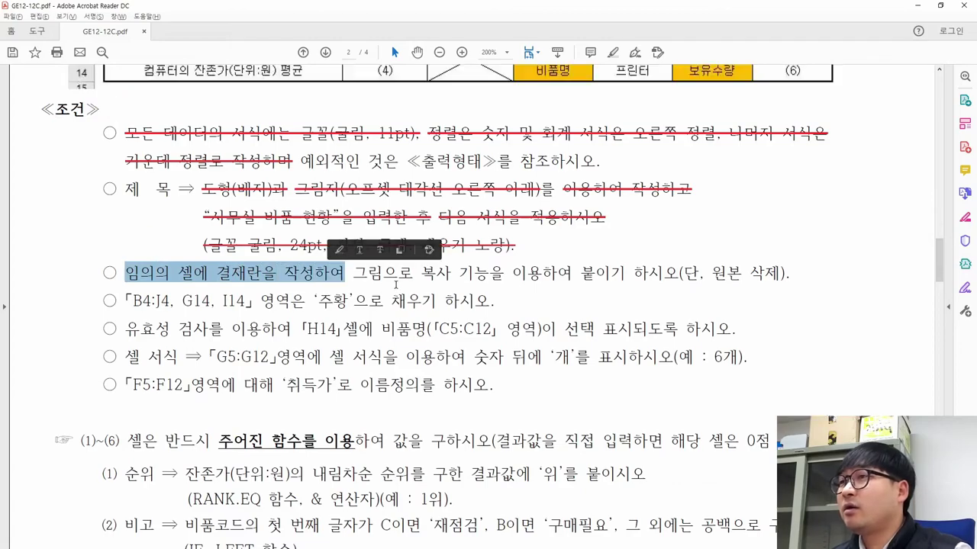
{"action": "scroll", "coordinate": [395, 284], "scroll_direction": "up", "scroll_amount": 10}
{"action": "left_click_drag", "start_coordinate": [571, 170], "coordinate": [850, 263]}
{"action": "left_click", "coordinate": [666, 234]}
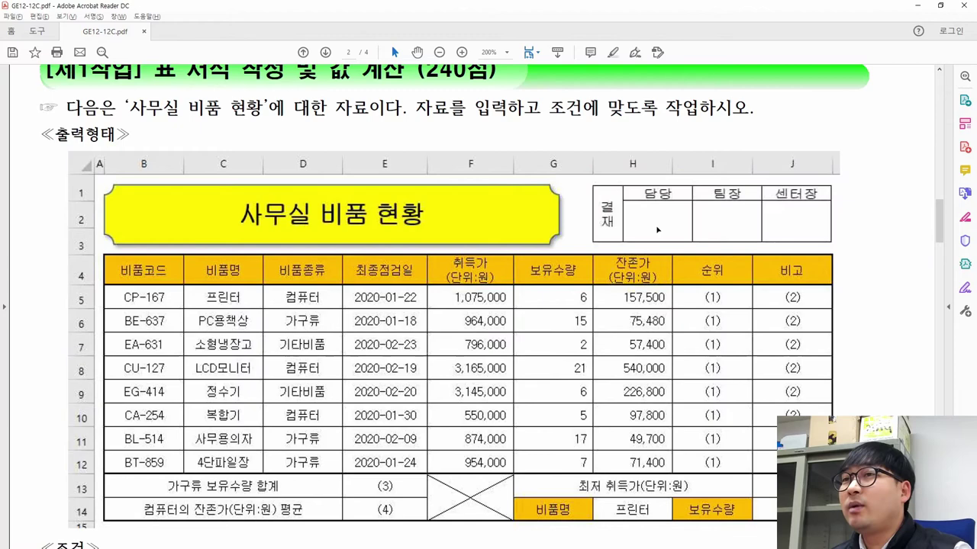
{"action": "scroll", "coordinate": [244, 225], "scroll_direction": "down", "scroll_amount": 10}
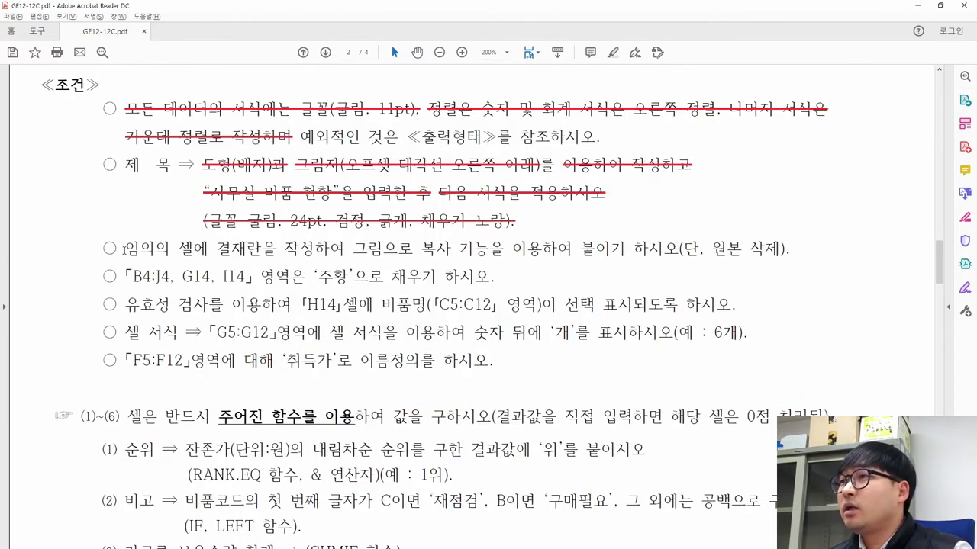
{"action": "left_click_drag", "start_coordinate": [113, 248], "coordinate": [172, 249]}
Switch to Excel and examine the empty cells around the table for a place to build the approval box
{"action": "key", "text": "alt+Tab"}
{"action": "left_click", "coordinate": [772, 293]}
{"action": "scroll", "coordinate": [732, 320], "scroll_direction": "down", "scroll_amount": 6}
{"action": "scroll", "coordinate": [795, 321], "scroll_direction": "up", "scroll_amount": 4}
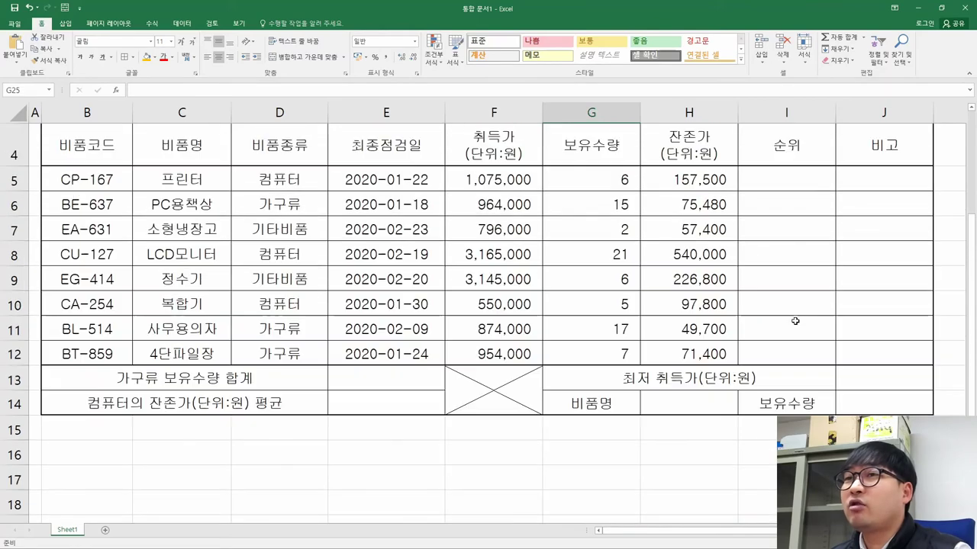
{"action": "scroll", "coordinate": [795, 321], "scroll_direction": "up", "scroll_amount": 2}
{"action": "left_click", "coordinate": [795, 321]}
{"action": "scroll", "coordinate": [795, 305], "scroll_direction": "up", "scroll_amount": 1}
{"action": "left_click", "coordinate": [797, 184]}
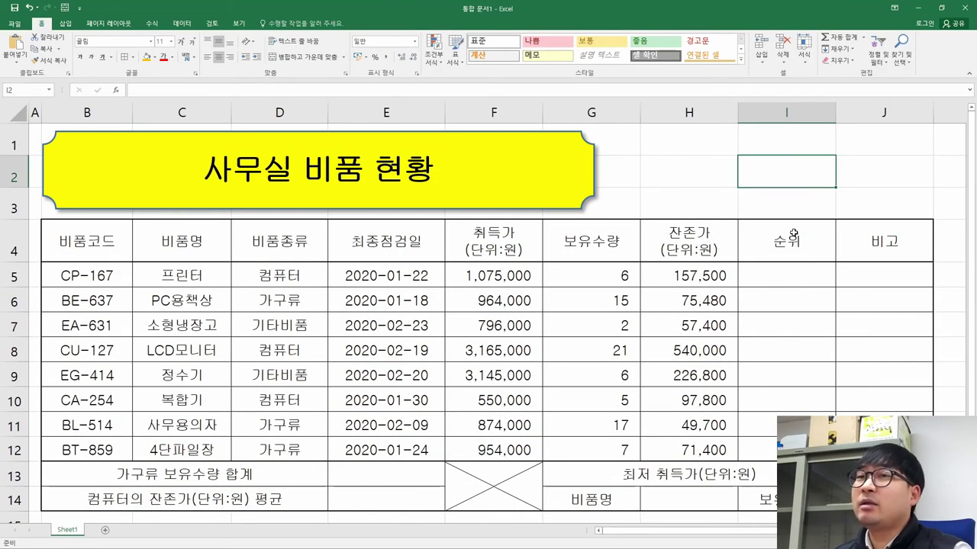
{"action": "scroll", "coordinate": [793, 237], "scroll_direction": "down", "scroll_amount": 2}
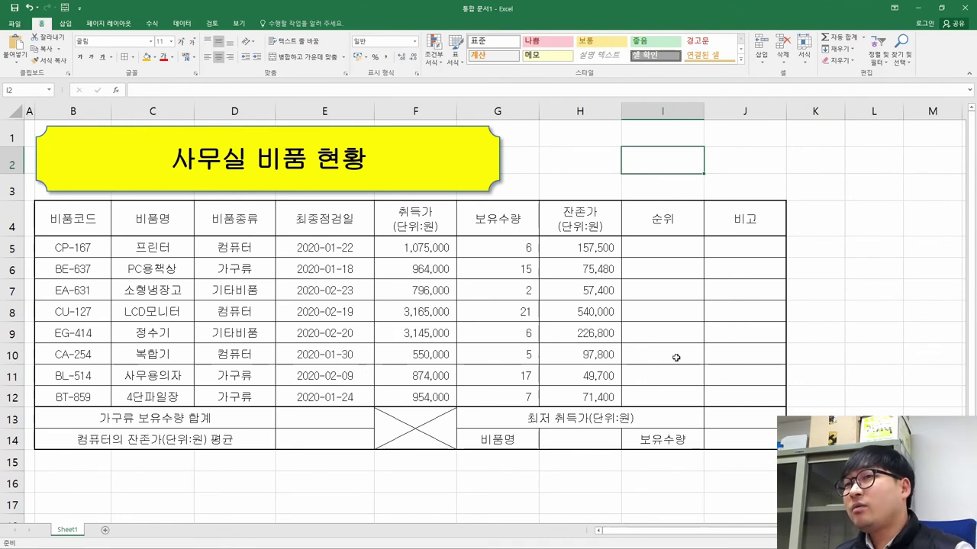
{"action": "left_click", "coordinate": [598, 148]}
{"action": "left_click", "coordinate": [815, 246]}
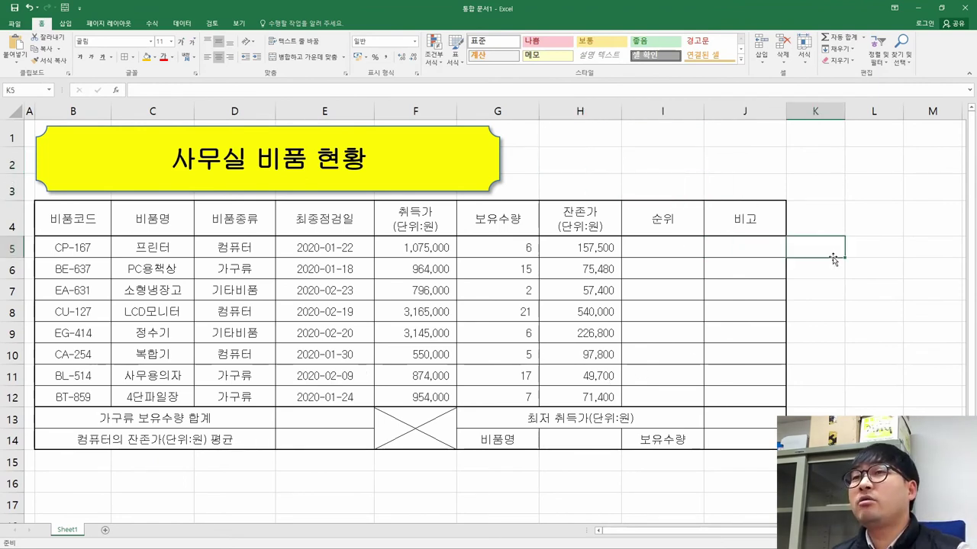
Add a new worksheet for the approval box and reread the PDF condition on creating the 결재란 and deleting its original
{"action": "left_click", "coordinate": [108, 529]}
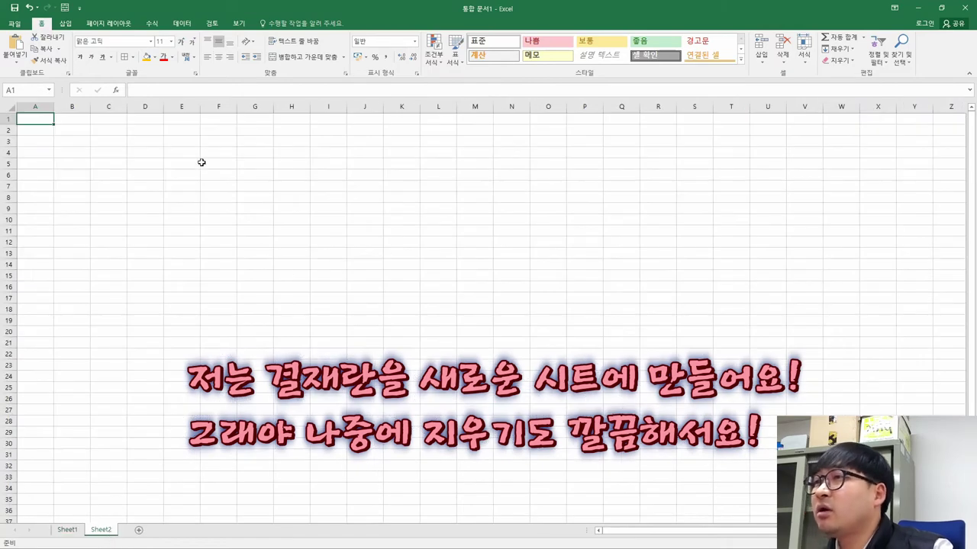
{"action": "key", "text": "alt+Tab"}
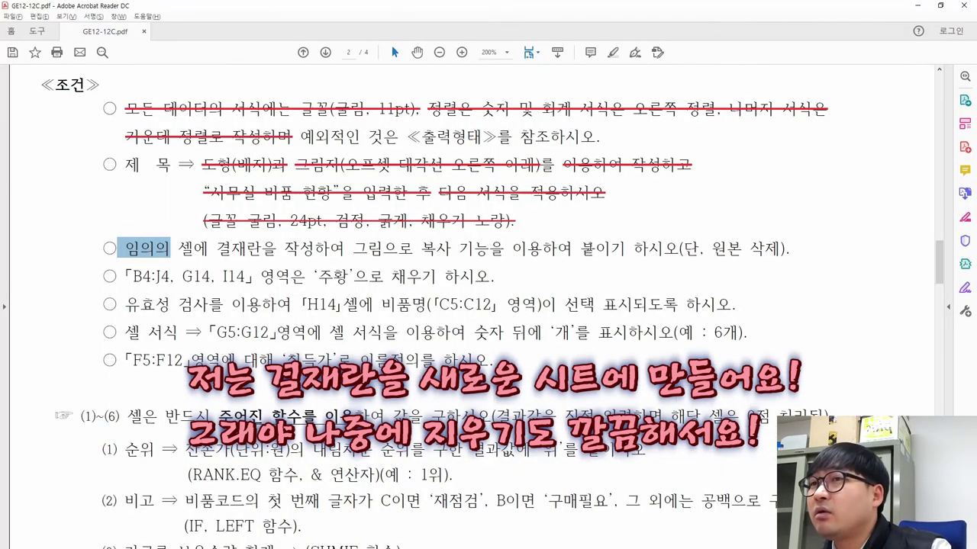
{"action": "left_click_drag", "start_coordinate": [712, 248], "coordinate": [788, 252]}
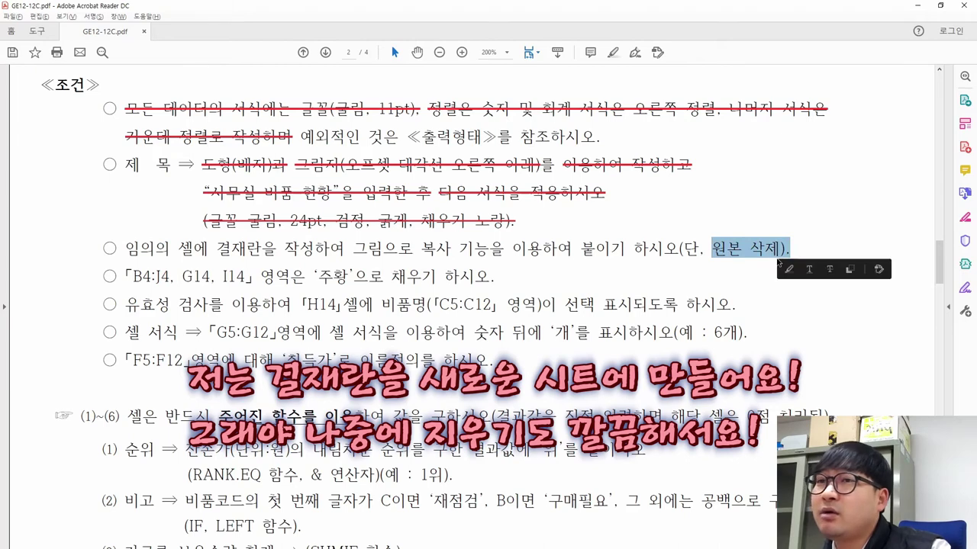
{"action": "left_click", "coordinate": [760, 256]}
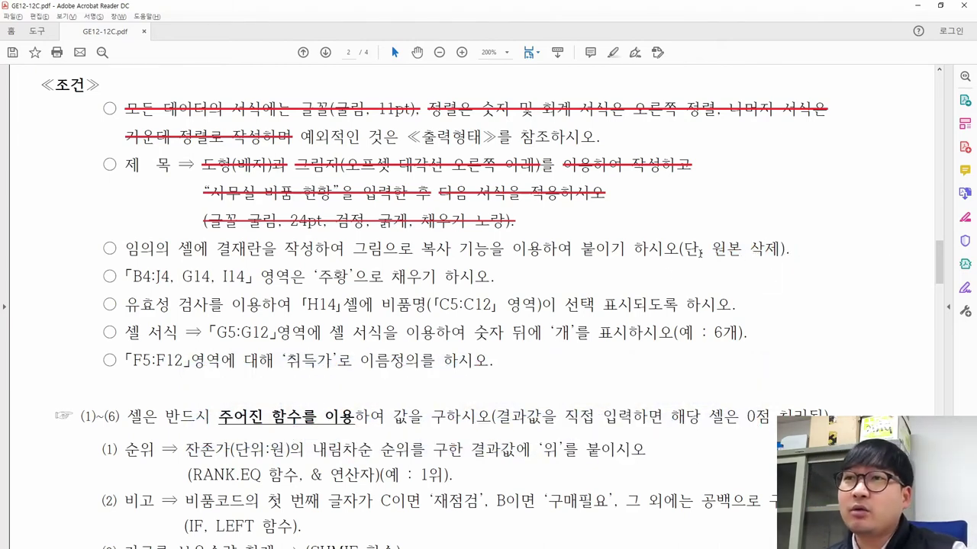
{"action": "left_click_drag", "start_coordinate": [703, 247], "coordinate": [785, 248]}
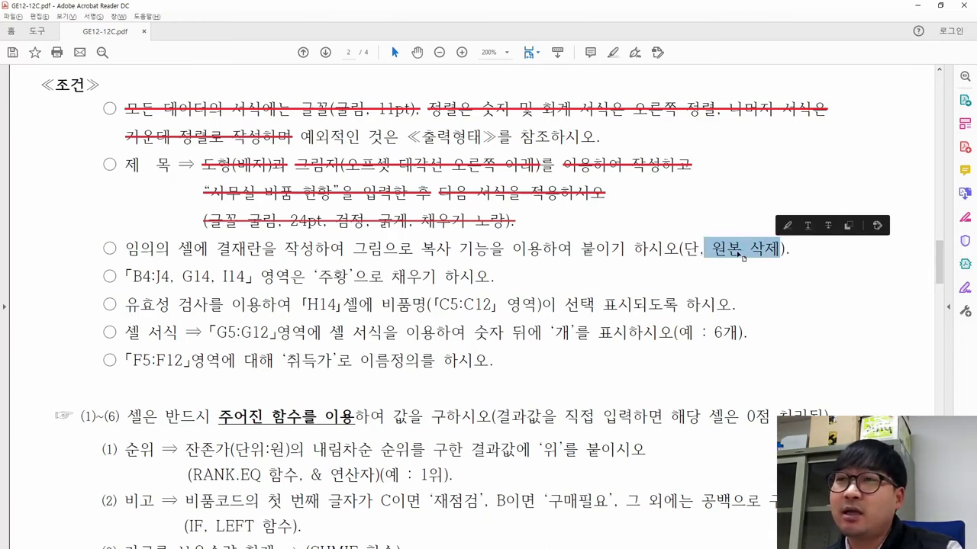
{"action": "left_click_drag", "start_coordinate": [125, 248], "coordinate": [345, 249]}
{"action": "key", "text": "alt+Tab"}
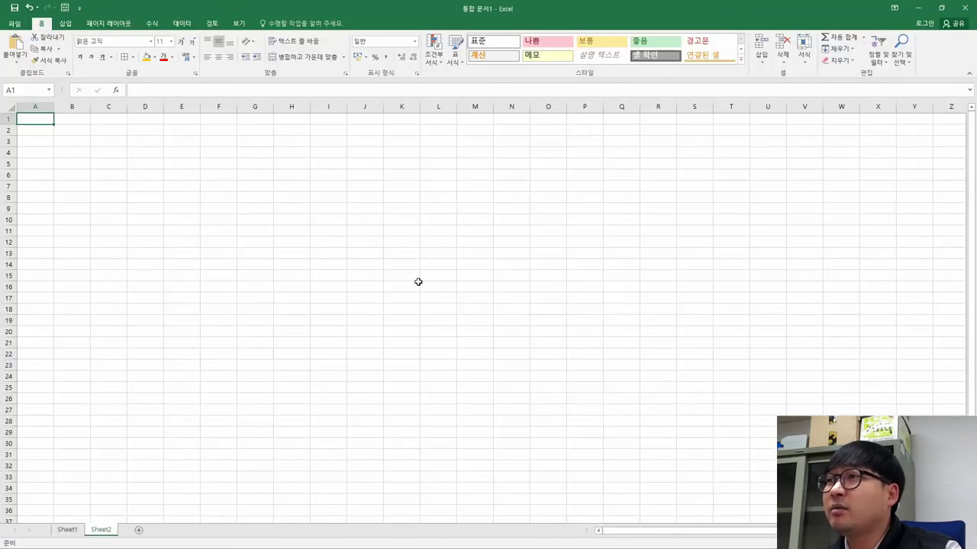
Enter the approval box labels 결재, 담당, 팀장 and 센터장 in cells B4 to E4 of Sheet2, following the PDF's 출력형태 picture
{"action": "key", "text": "alt+Tab"}
{"action": "scroll", "coordinate": [418, 283], "scroll_direction": "up", "scroll_amount": 5}
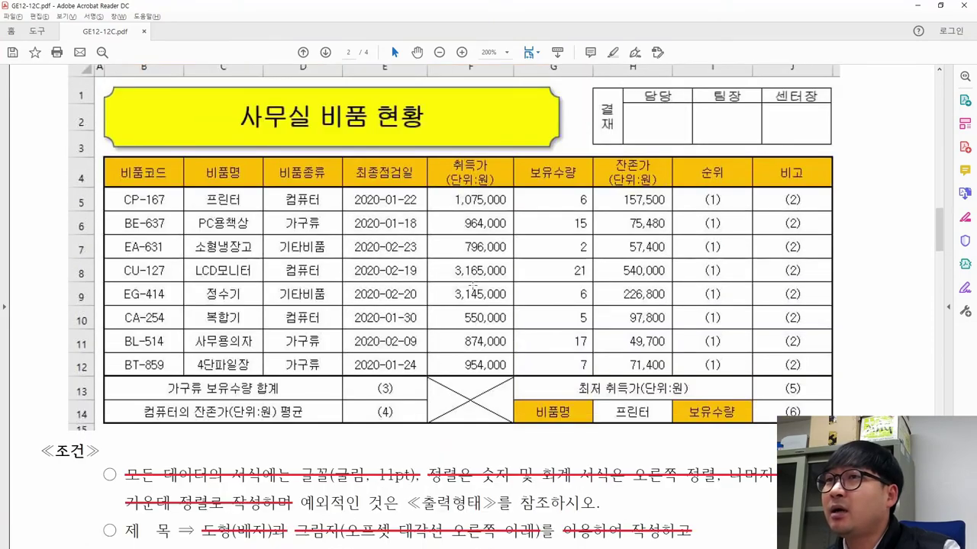
{"action": "scroll", "coordinate": [472, 284], "scroll_direction": "up", "scroll_amount": 2}
{"action": "left_click_drag", "start_coordinate": [592, 161], "coordinate": [835, 226]}
{"action": "left_click", "coordinate": [603, 213]}
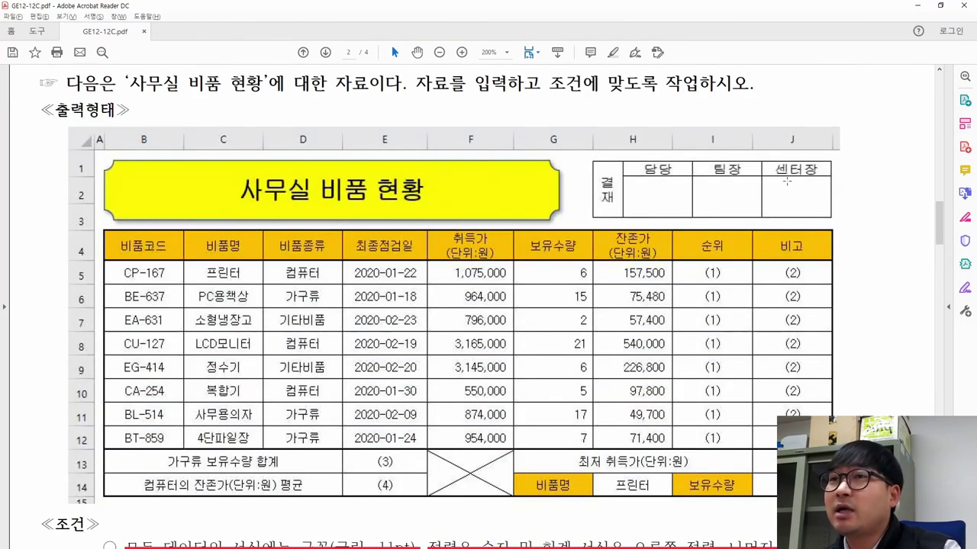
{"action": "key", "text": "alt+Tab"}
{"action": "left_click", "coordinate": [65, 149]}
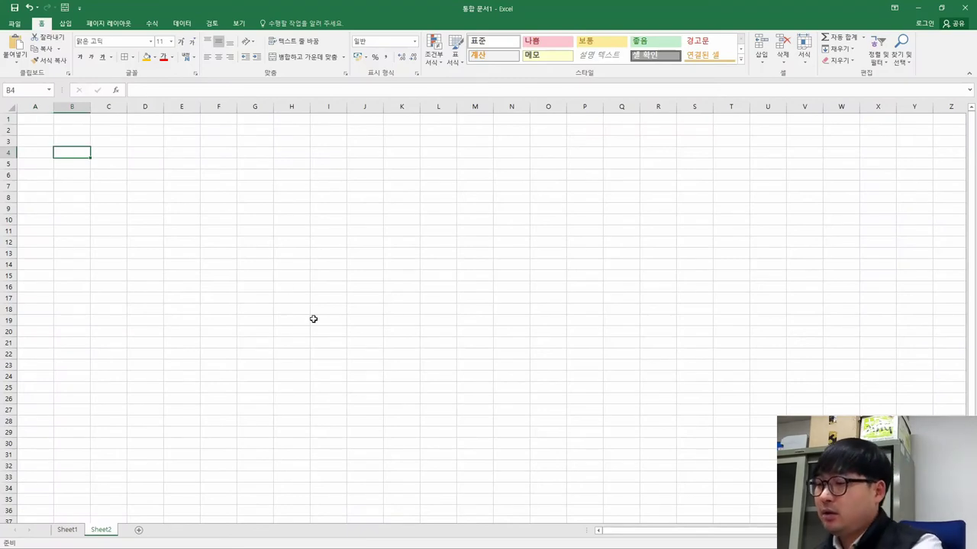
{"action": "type", "text": "결재"}
{"action": "key", "text": "Tab"}
{"action": "type", "text": "ㄷ당"}
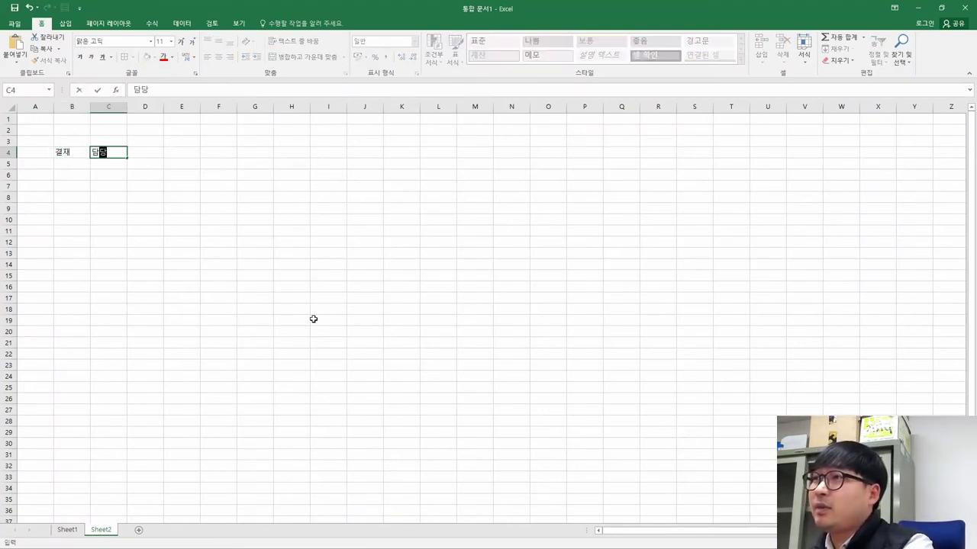
{"action": "key", "text": "Tab"}
{"action": "type", "text": "팀장"}
{"action": "key", "text": "Tab"}
{"action": "type", "text": "센터장"}
{"action": "key", "text": "Return"}
Compare the box with the PDF picture and make row 5 taller for the empty signature cells
{"action": "key", "text": "alt+Tab"}
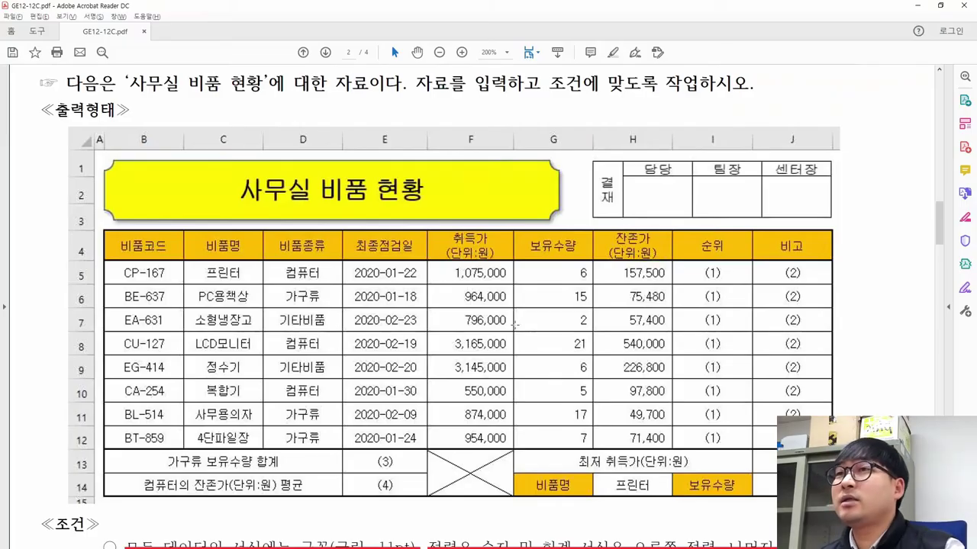
{"action": "key", "text": "alt+Tab"}
{"action": "key", "text": "alt+Tab"}
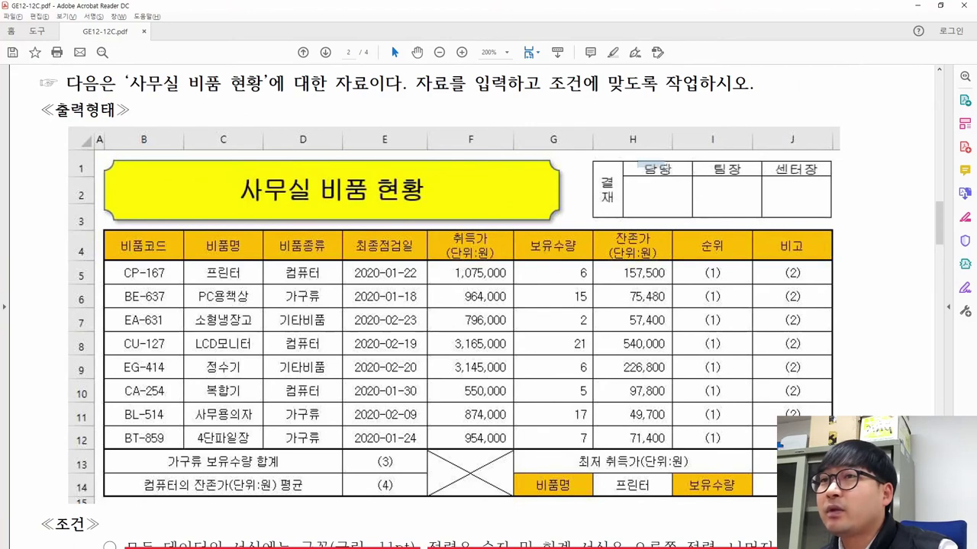
{"action": "left_click_drag", "start_coordinate": [638, 162], "coordinate": [692, 220]}
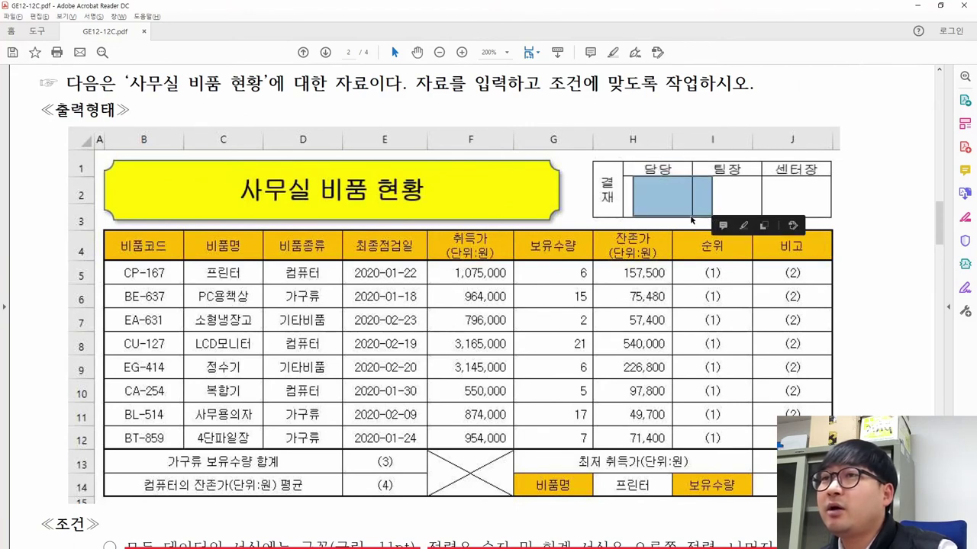
{"action": "key", "text": "alt+Tab"}
{"action": "left_click_drag", "start_coordinate": [8, 167], "coordinate": [9, 185]}
{"action": "left_click", "coordinate": [118, 170]}
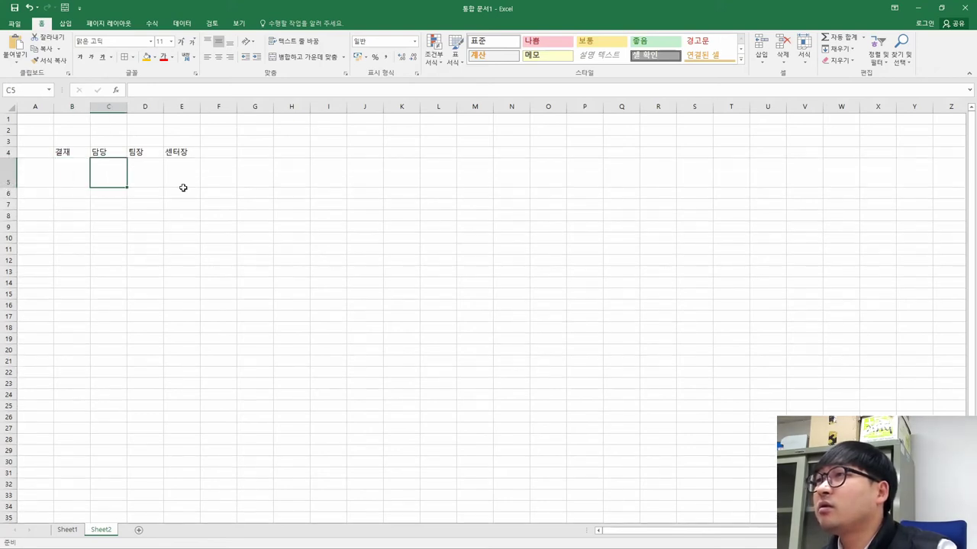
Merge and center cells B4:B5 and set the 결재 label to vertical text (세로 쓰기), as in the PDF
{"action": "key", "text": "alt+Tab"}
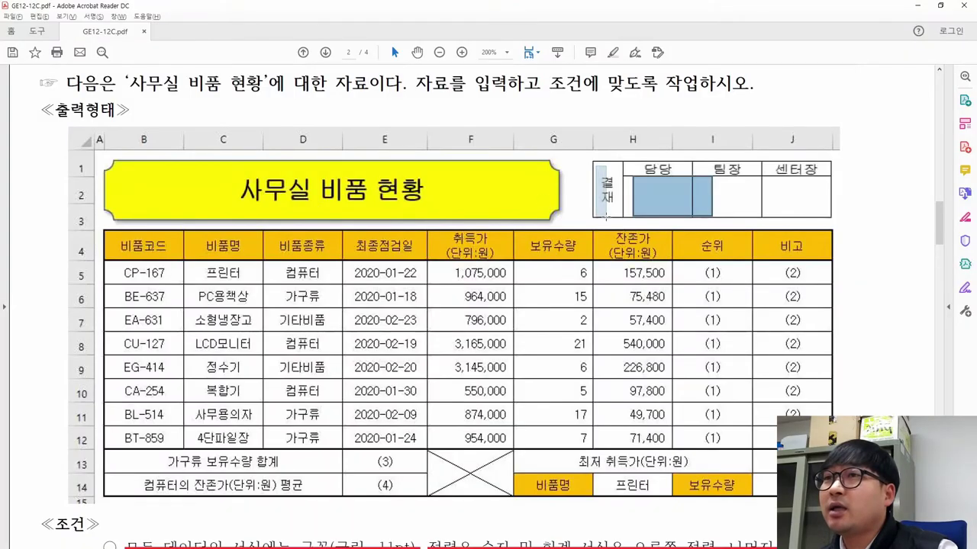
{"action": "key", "text": "alt+Tab"}
{"action": "left_click_drag", "start_coordinate": [65, 150], "coordinate": [68, 177]}
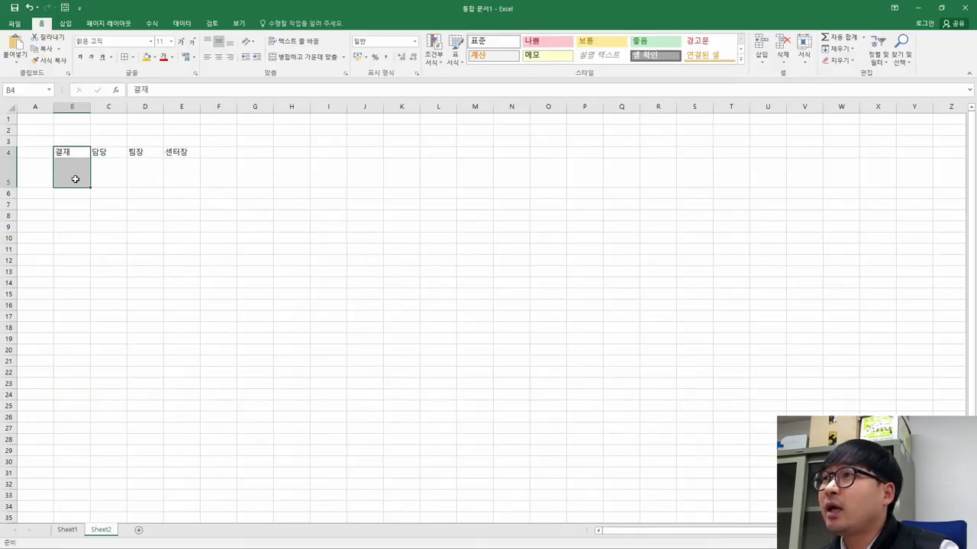
{"action": "left_click", "coordinate": [312, 61]}
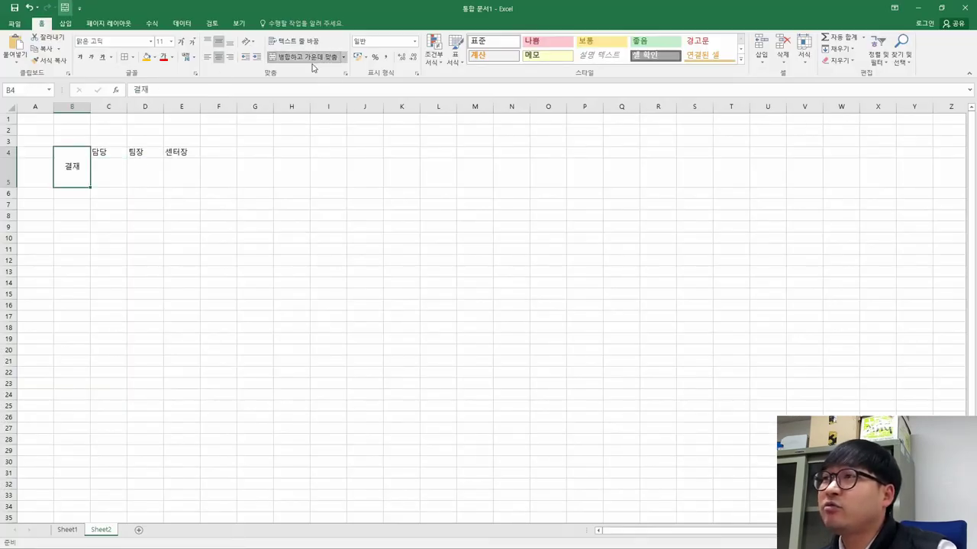
{"action": "key", "text": "alt+Tab"}
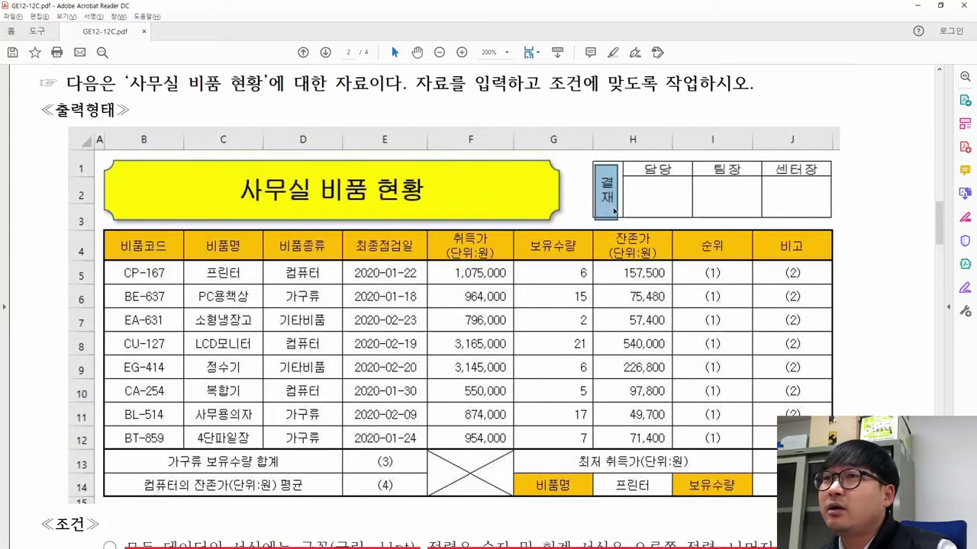
{"action": "key", "text": "alt+Tab"}
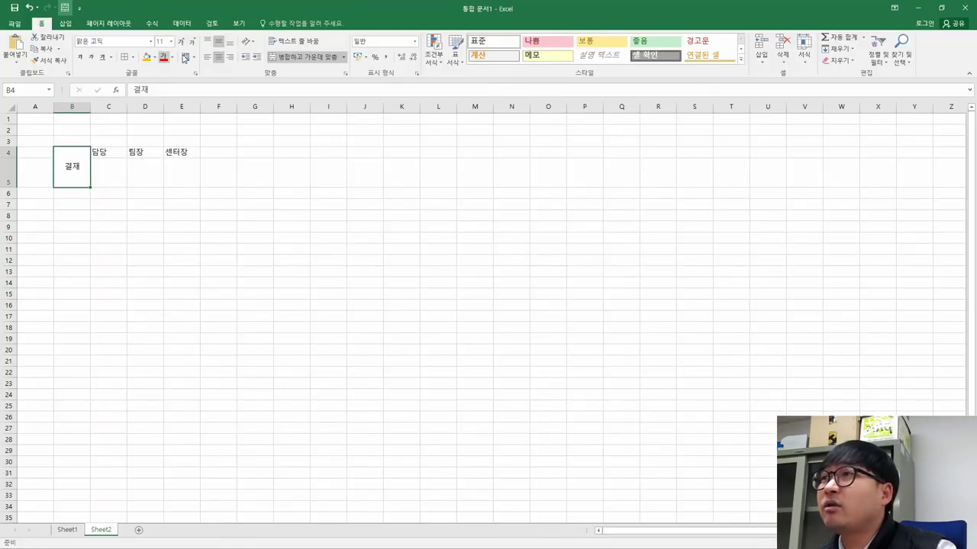
{"action": "left_click", "coordinate": [248, 42]}
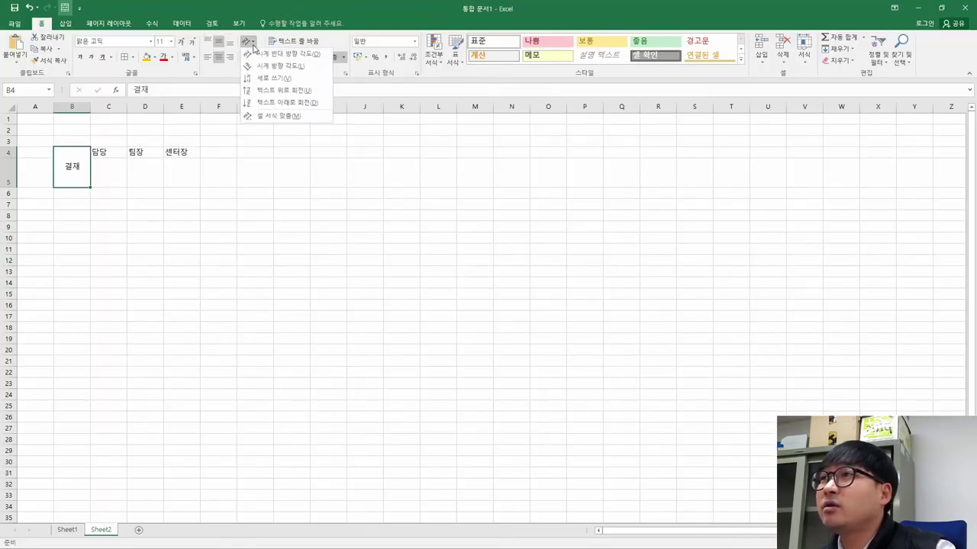
{"action": "left_click", "coordinate": [267, 78]}
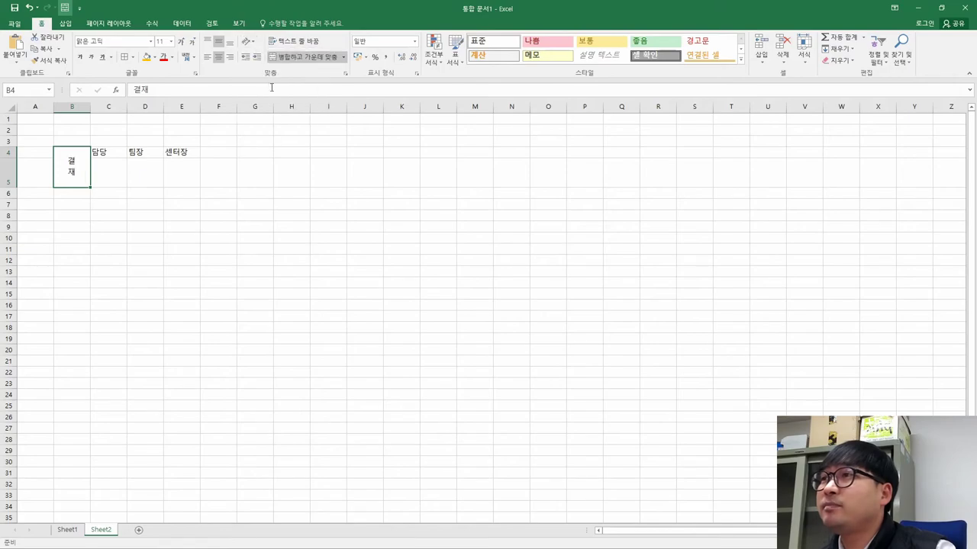
Narrow column B so that it fits the vertical 결재 label, matching the PDF picture
{"action": "key", "text": "alt+Tab"}
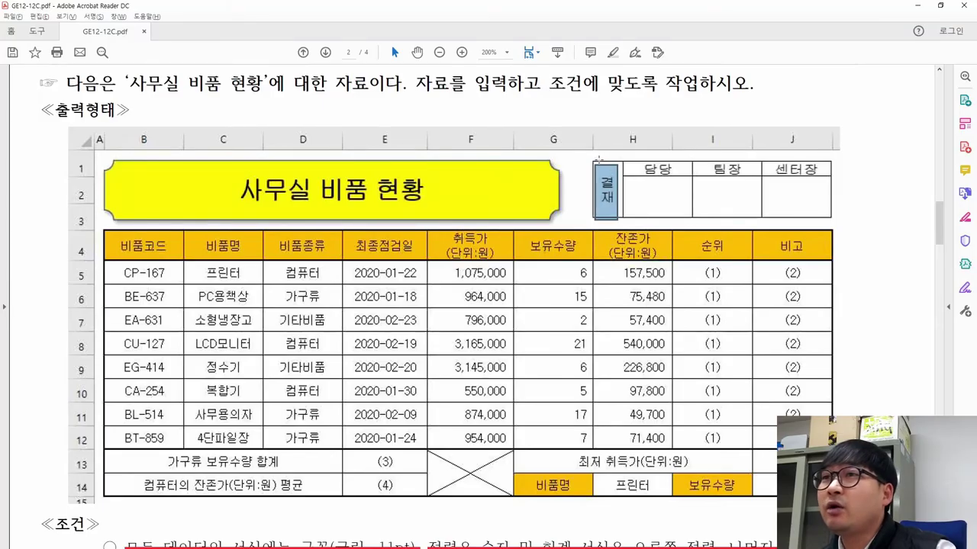
{"action": "key", "text": "alt+Tab"}
{"action": "left_click_drag", "start_coordinate": [90, 107], "coordinate": [75, 111]}
{"action": "left_click", "coordinate": [207, 209]}
{"action": "key", "text": "alt+Tab"}
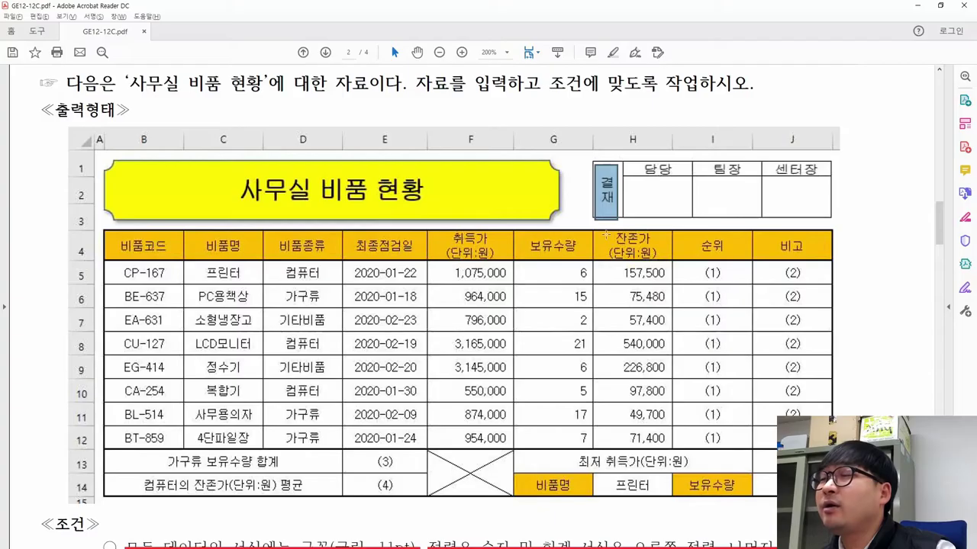
{"action": "key", "text": "alt+Tab"}
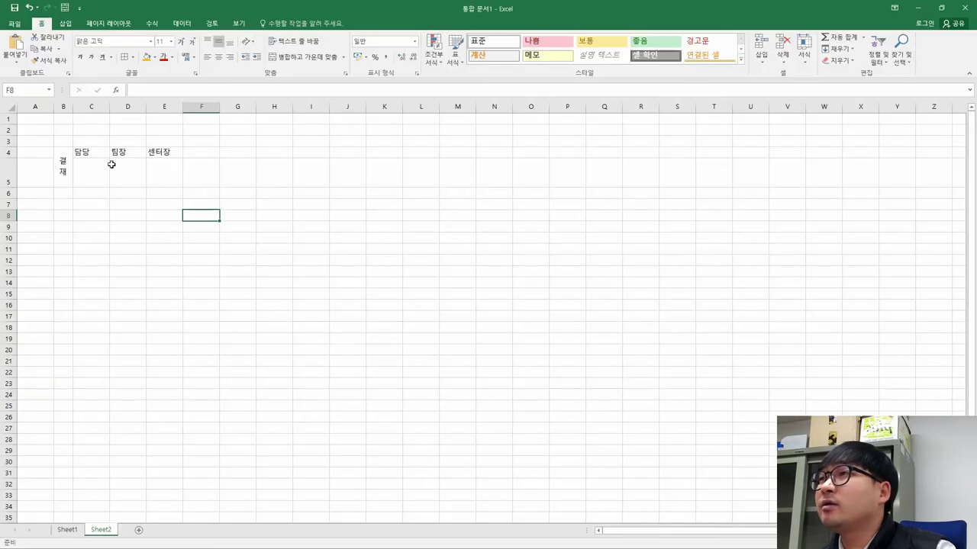
Center the labels in the approval box range B4:E5 horizontally and compare the result with the PDF picture
{"action": "left_click_drag", "start_coordinate": [68, 158], "coordinate": [165, 160]}
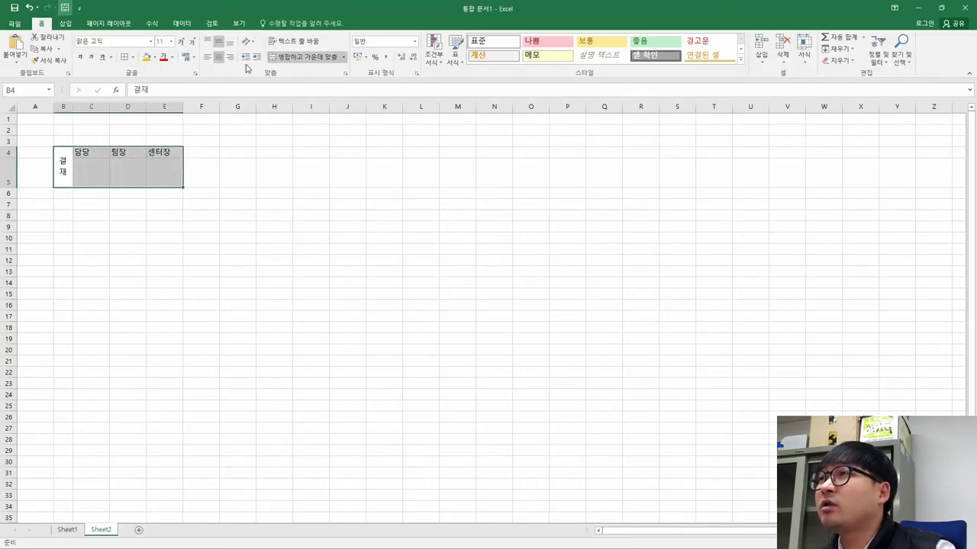
{"action": "left_click", "coordinate": [219, 58]}
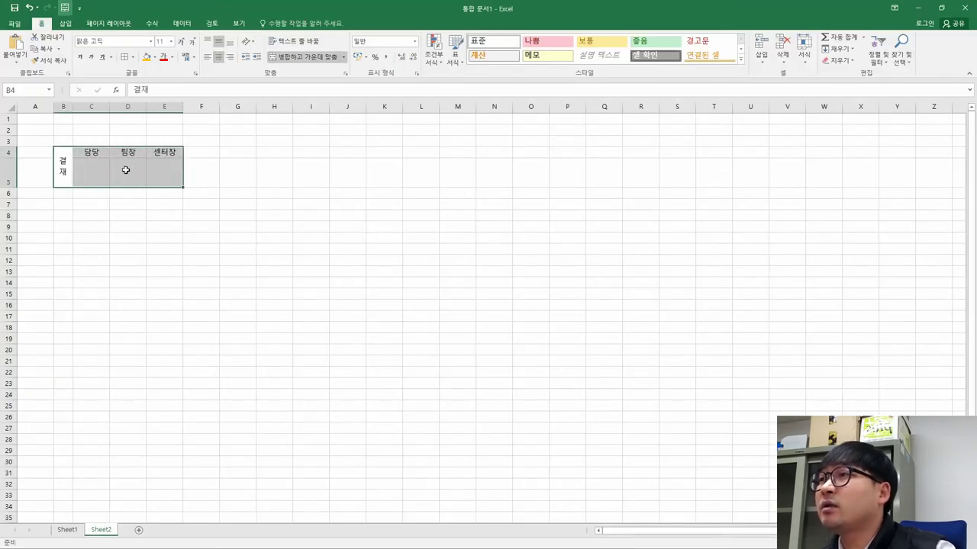
{"action": "key", "text": "alt+Tab"}
{"action": "key", "text": "alt+Tab"}
{"action": "left_click", "coordinate": [204, 204]}
{"action": "key", "text": "alt+Tab"}
{"action": "key", "text": "alt+Tab"}
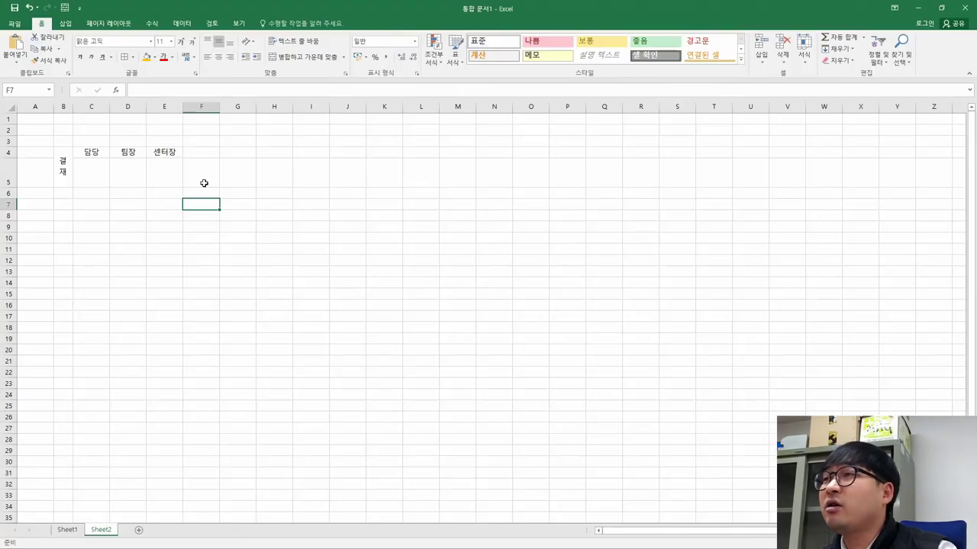
Apply thin borders to all cells of the approval box B4:E5 and check it against the PDF picture
{"action": "left_click_drag", "start_coordinate": [62, 166], "coordinate": [149, 164]}
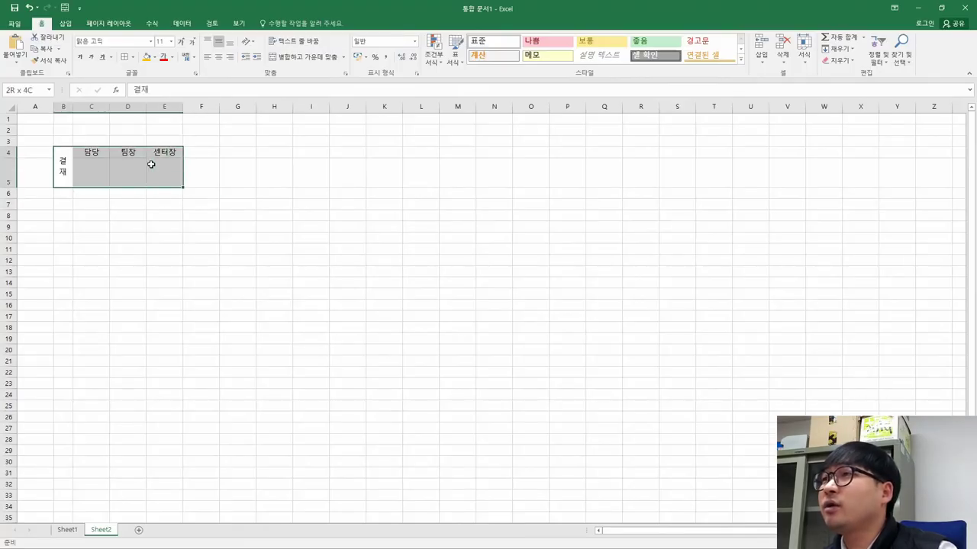
{"action": "left_click", "coordinate": [133, 58]}
{"action": "left_click", "coordinate": [152, 139]}
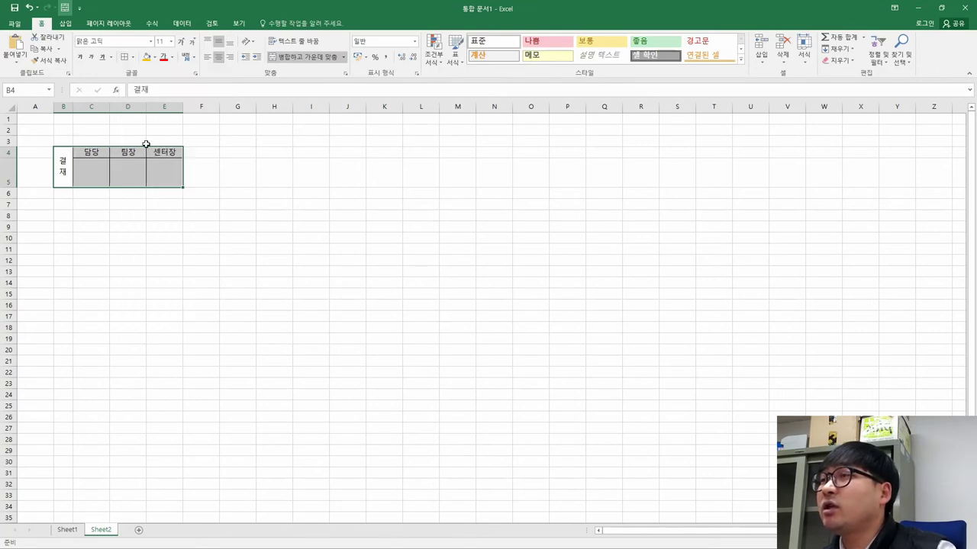
{"action": "left_click", "coordinate": [105, 251]}
{"action": "key", "text": "alt+Tab"}
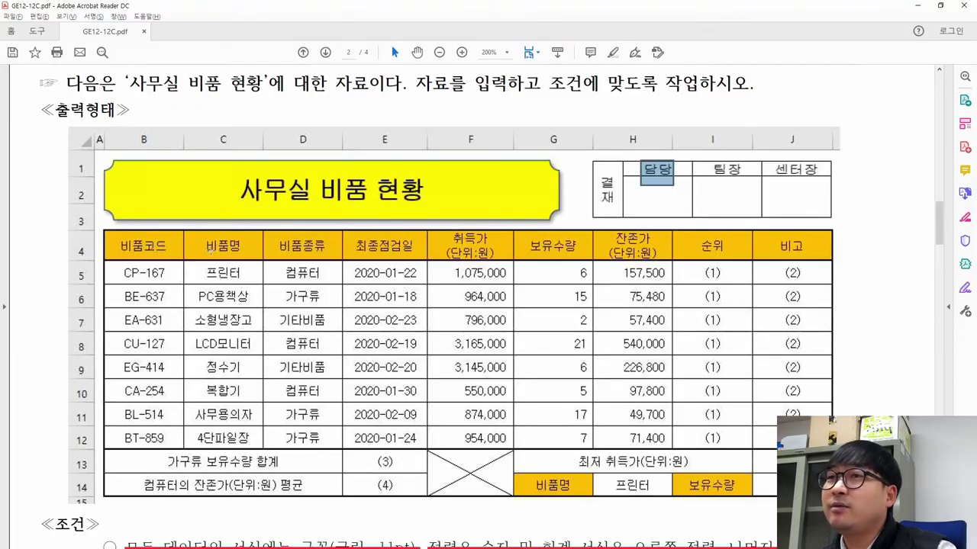
{"action": "key", "text": "alt+Tab"}
{"action": "key", "text": "alt+Tab"}
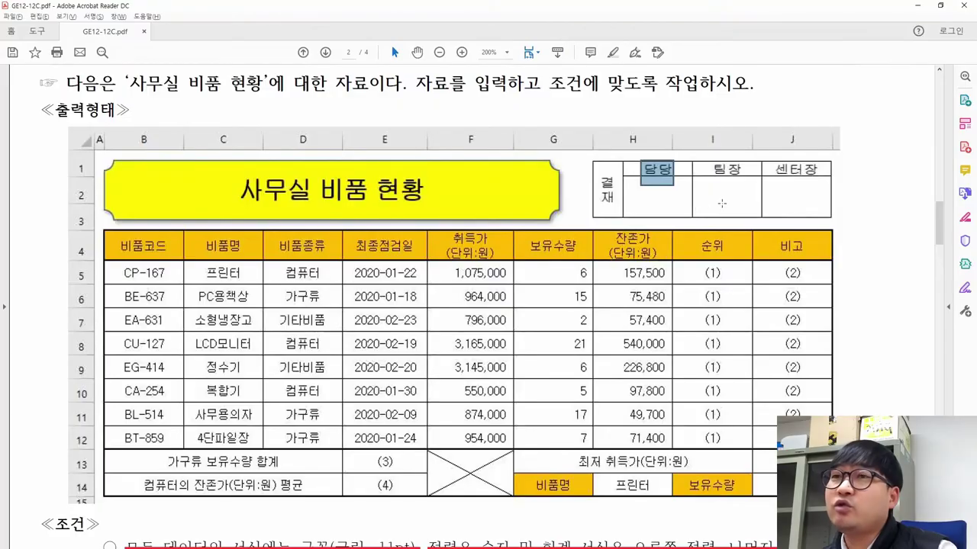
{"action": "key", "text": "alt+Tab"}
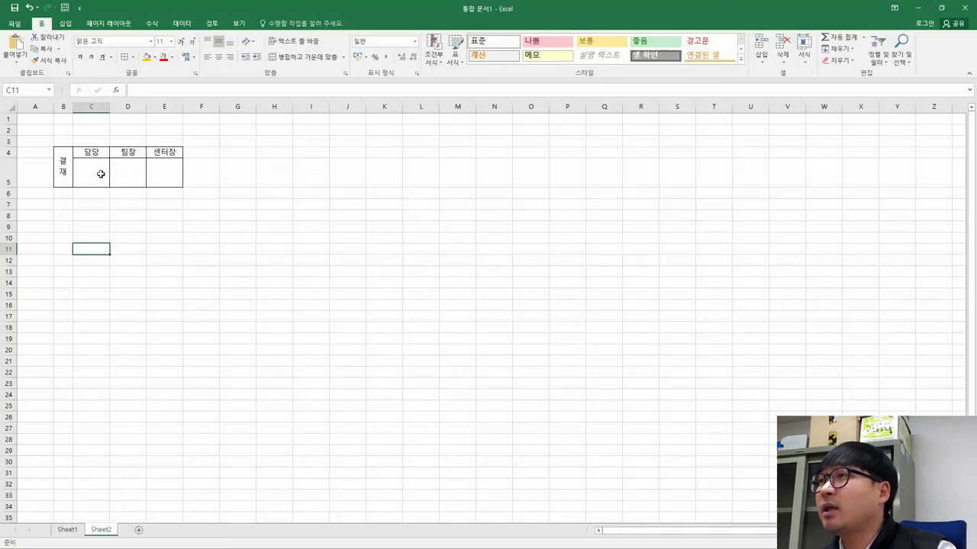
Check the 그림으로 복사 condition in the PDF and copy the approval box range B4:E5 on Sheet2
{"action": "left_click_drag", "start_coordinate": [62, 173], "coordinate": [161, 167]}
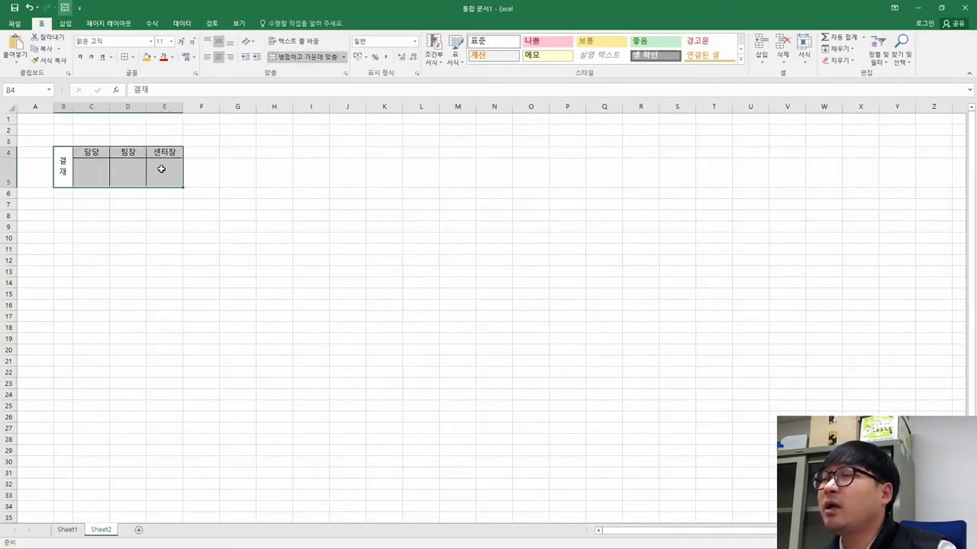
{"action": "key", "text": "alt+Tab"}
{"action": "scroll", "coordinate": [508, 334], "scroll_direction": "down", "scroll_amount": 5}
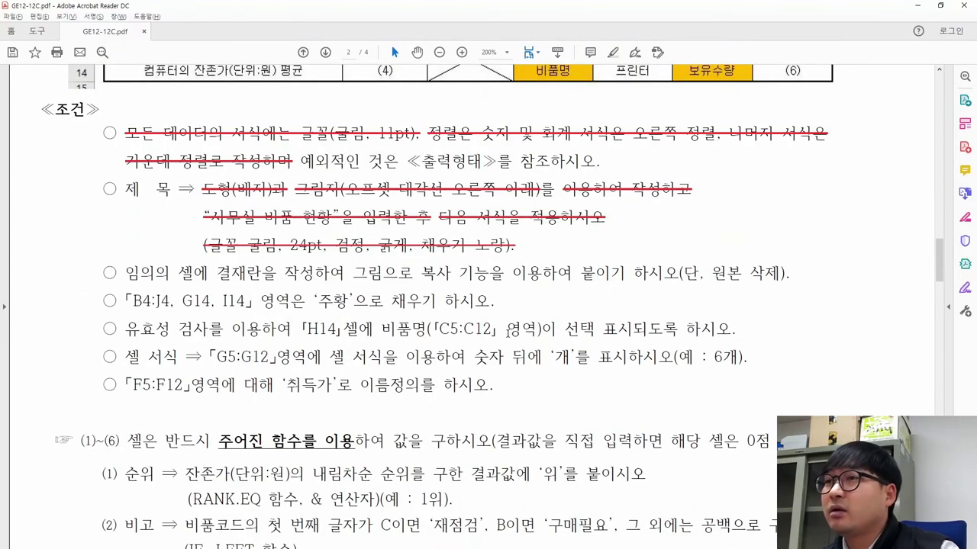
{"action": "left_click_drag", "start_coordinate": [352, 276], "coordinate": [679, 279]}
{"action": "scroll", "coordinate": [617, 143], "scroll_direction": "up", "scroll_amount": 5}
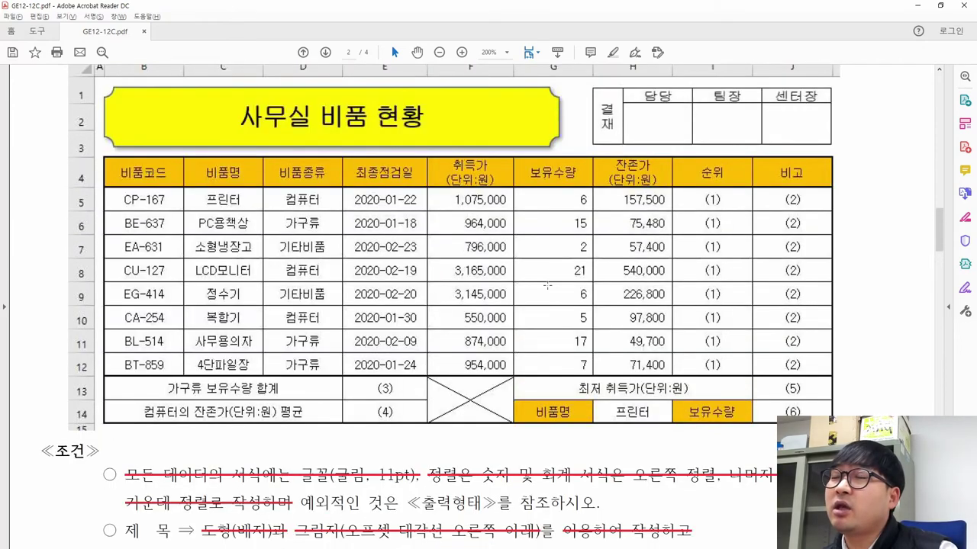
{"action": "scroll", "coordinate": [547, 285], "scroll_direction": "down", "scroll_amount": 5}
{"action": "left_click", "coordinate": [461, 374]}
{"action": "left_click_drag", "start_coordinate": [353, 370], "coordinate": [503, 372]}
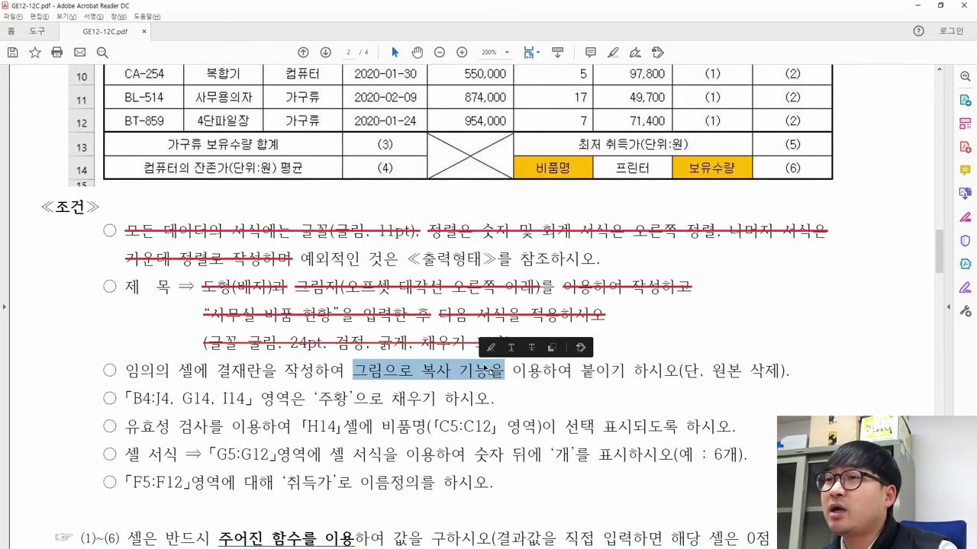
{"action": "key", "text": "alt+Tab"}
{"action": "right_click", "coordinate": [127, 166]}
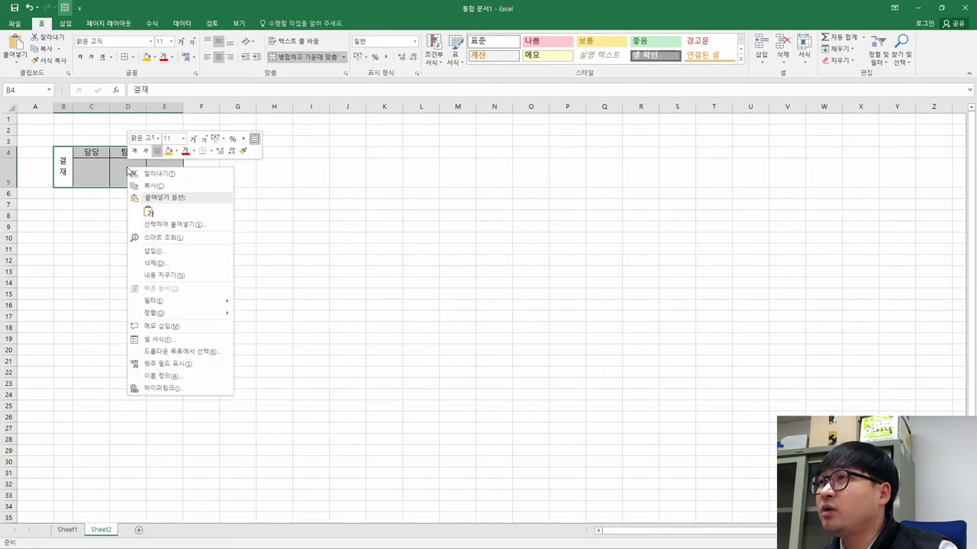
{"action": "left_click", "coordinate": [163, 187]}
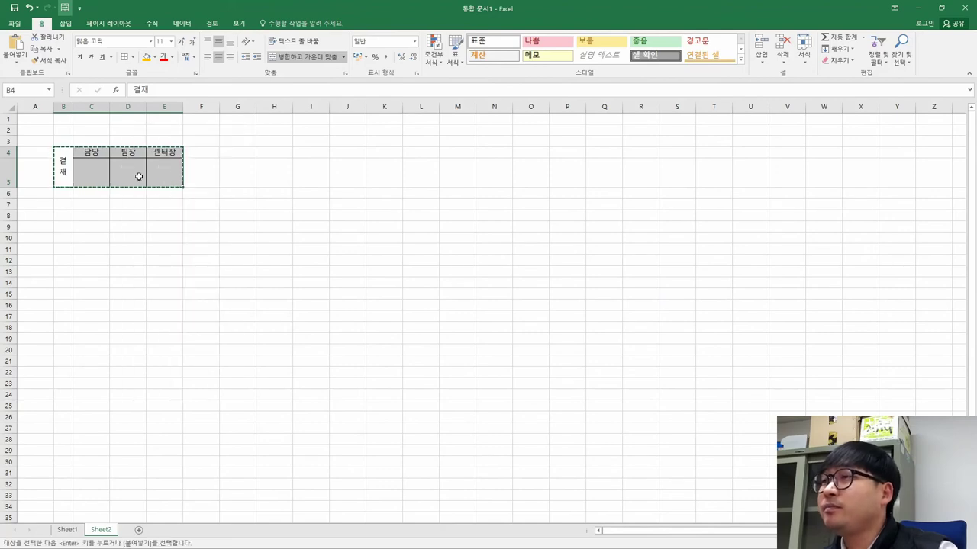
Paste the copied approval box as a picture at cell I2 on Sheet1
{"action": "left_click", "coordinate": [67, 530]}
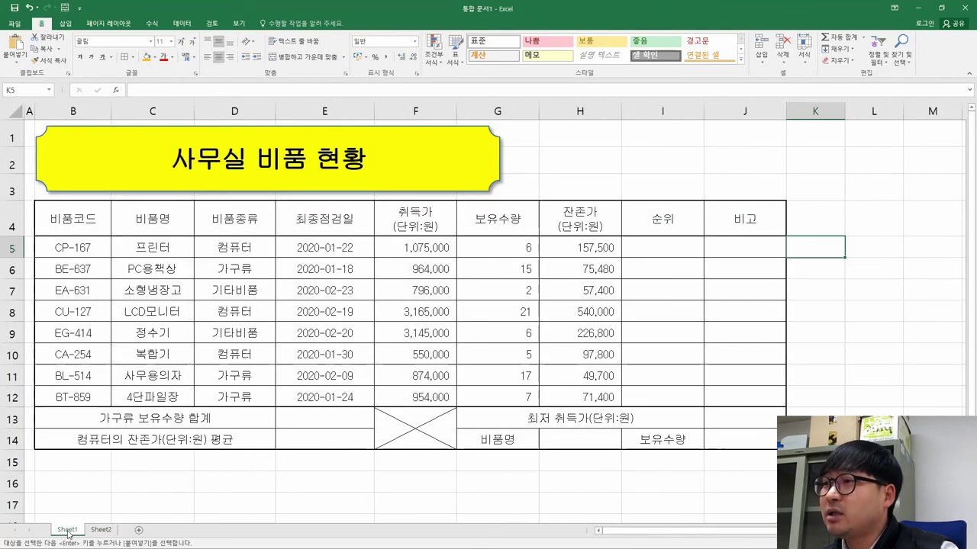
{"action": "left_click", "coordinate": [602, 157]}
{"action": "left_click", "coordinate": [725, 157]}
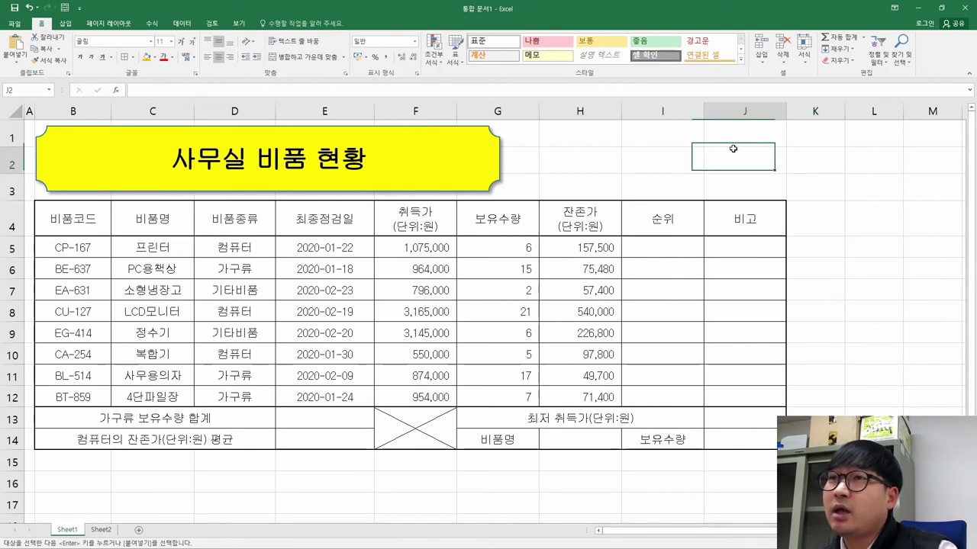
{"action": "left_click", "coordinate": [610, 161]}
{"action": "right_click", "coordinate": [586, 160]}
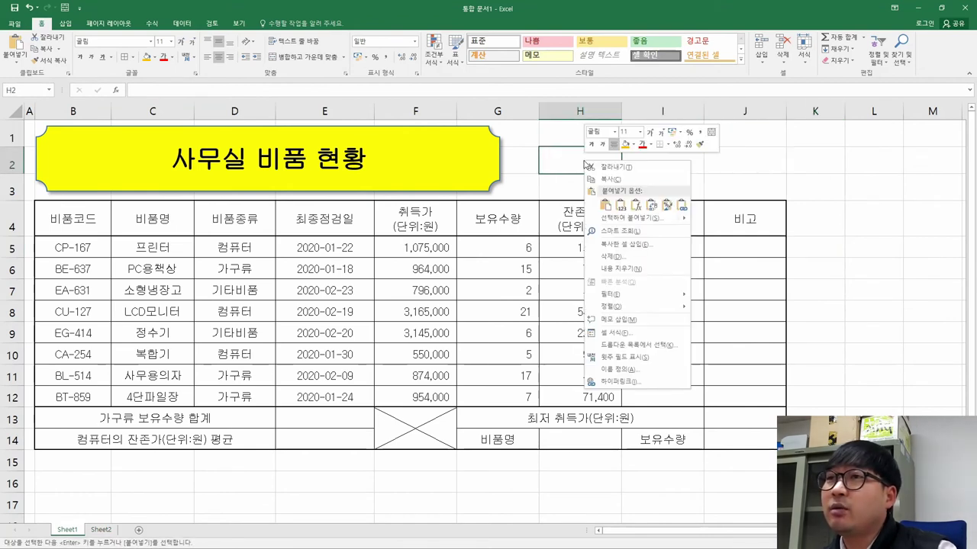
{"action": "right_click", "coordinate": [569, 146]}
{"action": "right_click", "coordinate": [530, 174]}
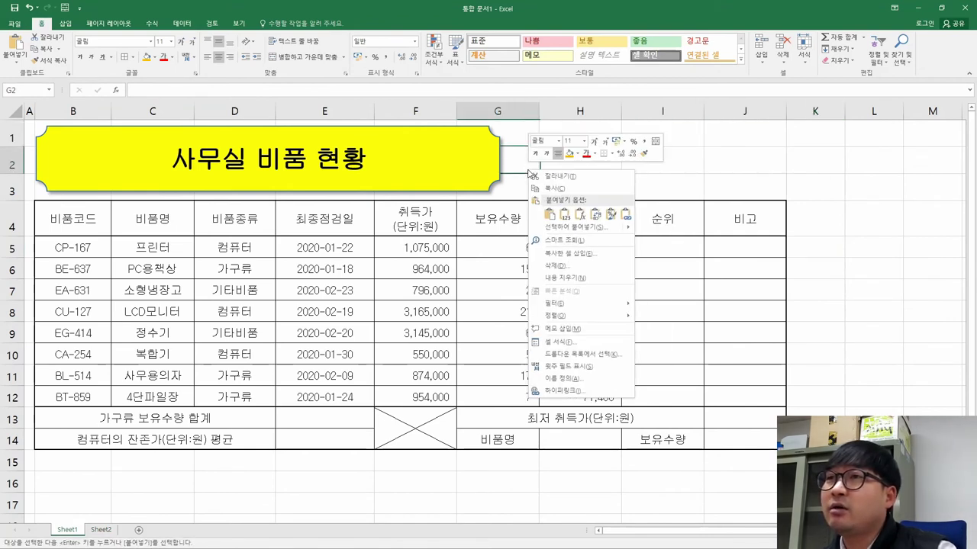
{"action": "right_click", "coordinate": [701, 172]}
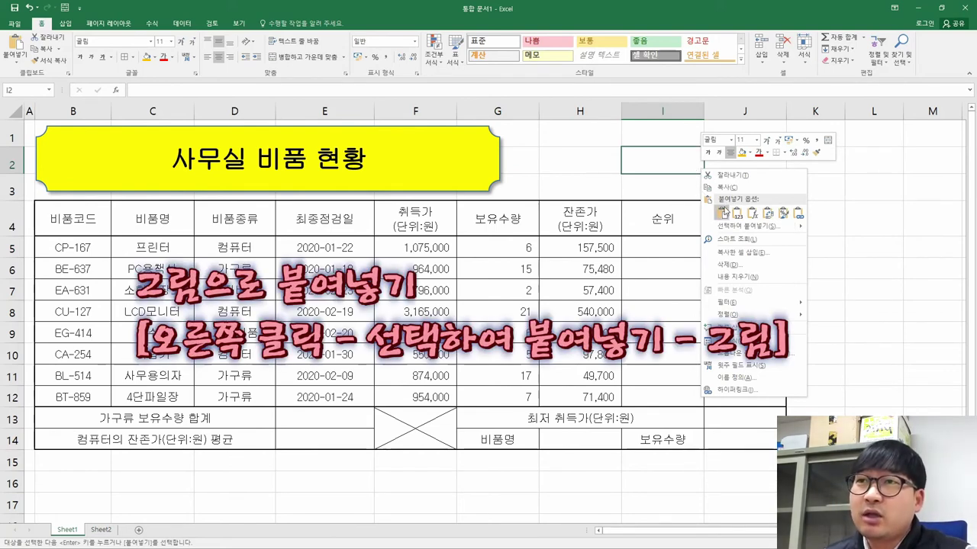
{"action": "mouse_move", "coordinate": [747, 227]}
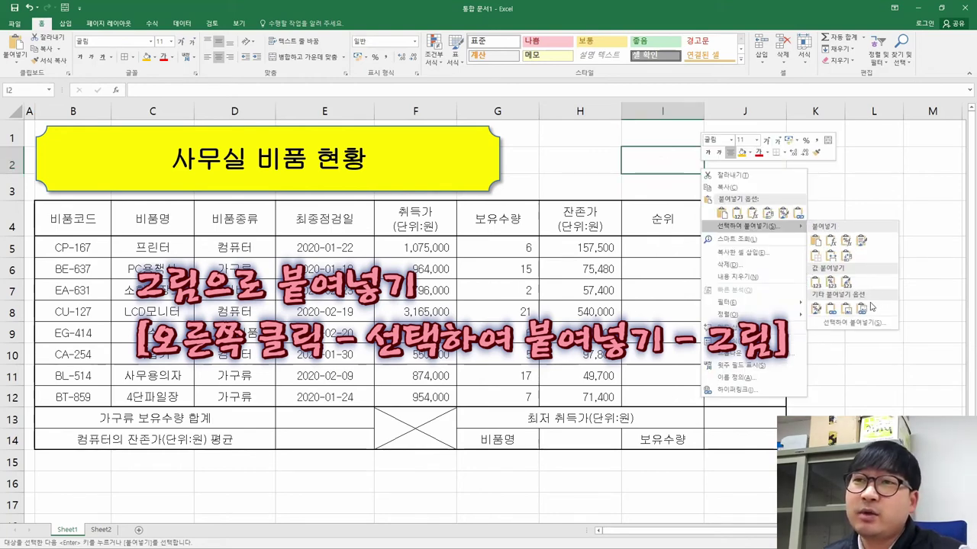
{"action": "left_click", "coordinate": [844, 309]}
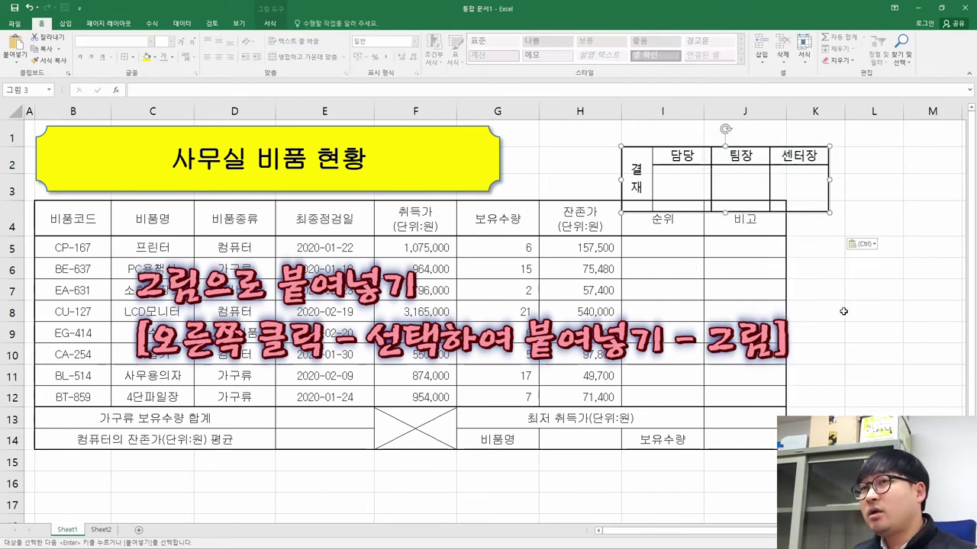
Move the approval box picture above the table, aligning its right edge with column J as in the PDF
{"action": "left_click_drag", "start_coordinate": [717, 181], "coordinate": [654, 147]}
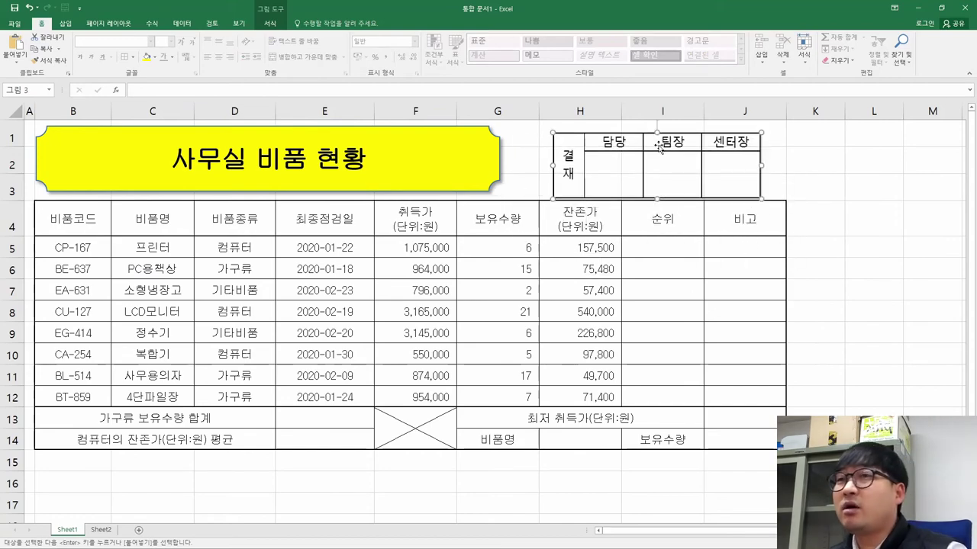
{"action": "key", "text": "alt+Tab"}
{"action": "scroll", "coordinate": [765, 197], "scroll_direction": "up", "scroll_amount": 8}
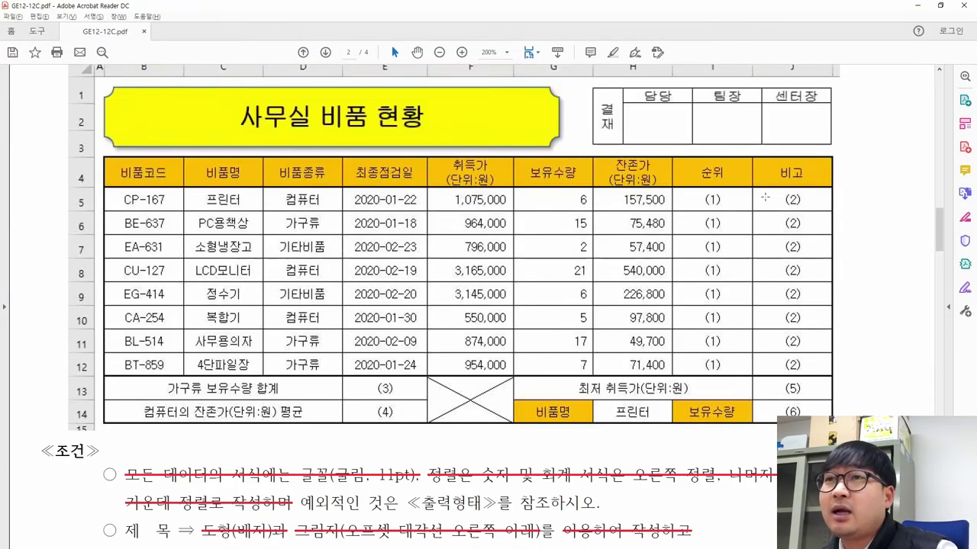
{"action": "key", "text": "alt+Tab"}
{"action": "mouse_move", "coordinate": [727, 179]}
{"action": "left_mouse_down"}
{"action": "mouse_move", "coordinate": [744, 183]}
{"action": "mouse_move", "coordinate": [737, 166]}
{"action": "left_mouse_up"}
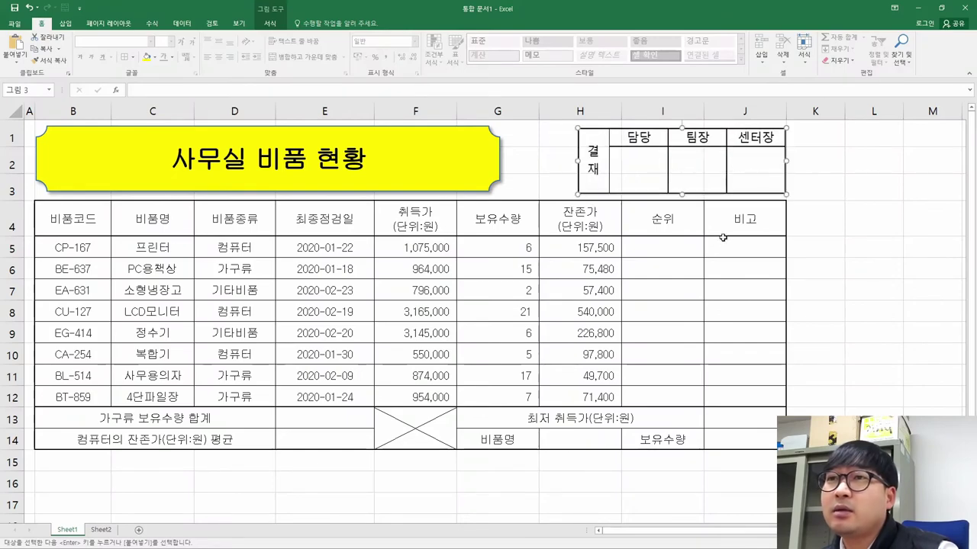
Widen the approval box picture to start at column H and reduce its height within rows 1 to 3, comparing it with the PDF
{"action": "key", "text": "alt+Tab"}
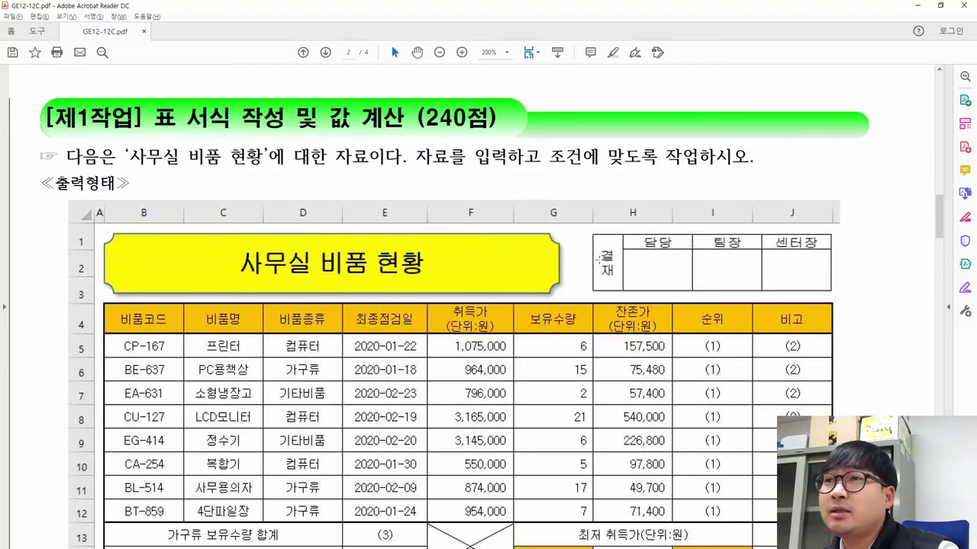
{"action": "key", "text": "alt+Tab"}
{"action": "left_click_drag", "start_coordinate": [574, 162], "coordinate": [540, 161]}
{"action": "key", "text": "alt+Tab"}
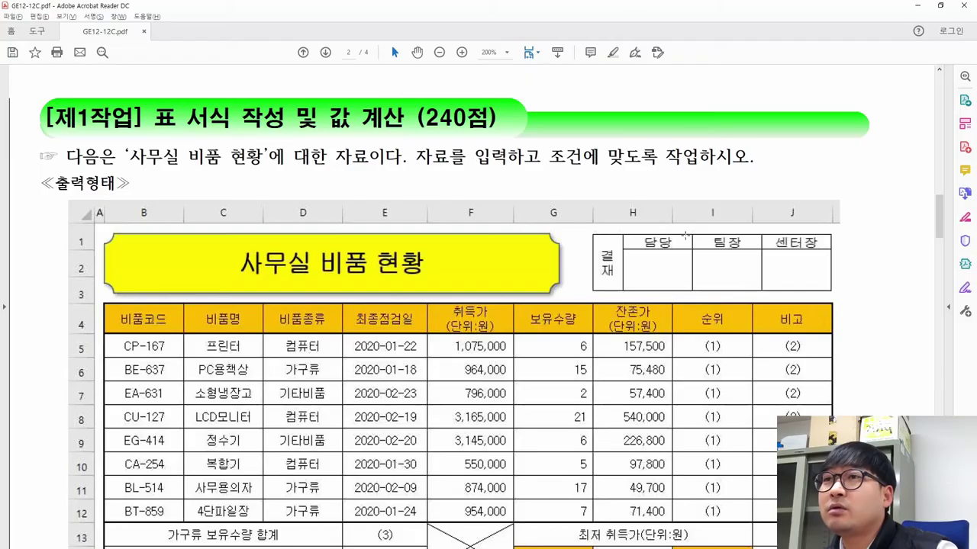
{"action": "key", "text": "alt+Tab"}
{"action": "left_click_drag", "start_coordinate": [663, 128], "coordinate": [662, 133]}
{"action": "left_click_drag", "start_coordinate": [661, 191], "coordinate": [661, 193]}
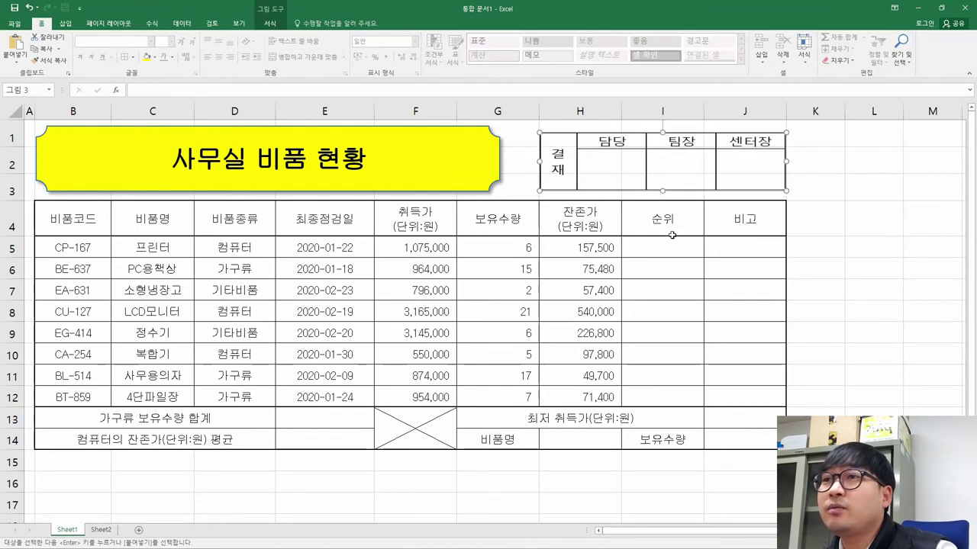
{"action": "left_click", "coordinate": [678, 266]}
{"action": "key", "text": "alt+Tab"}
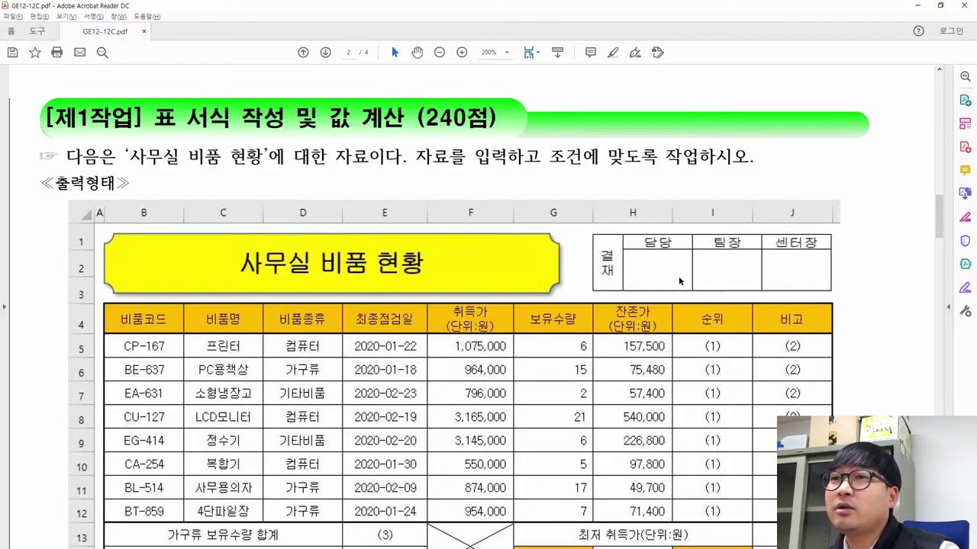
{"action": "key", "text": "alt+Tab"}
{"action": "key", "text": "alt+Tab"}
{"action": "key", "text": "alt+Tab"}
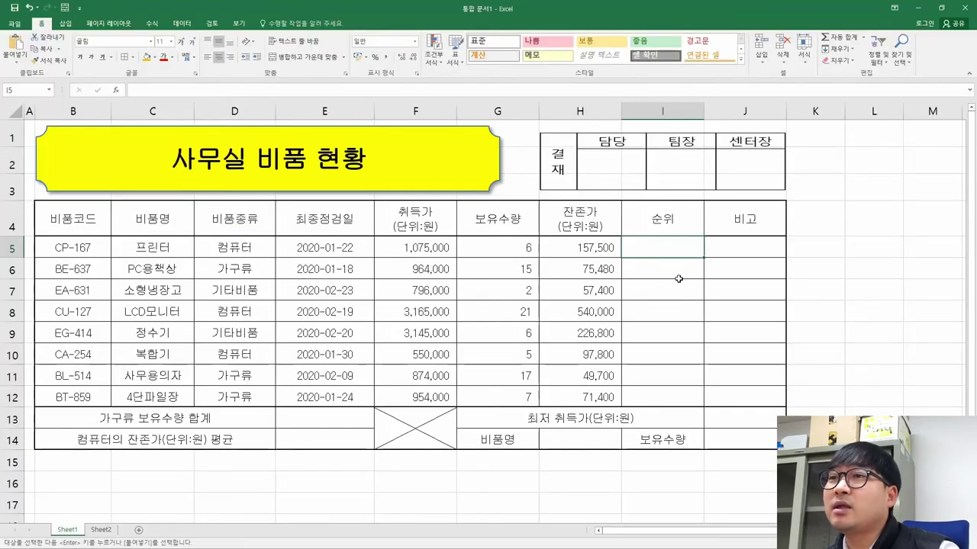
Reread the approval box condition in the PDF and delete Sheet2, which holds the original approval box
{"action": "key", "text": "alt+Tab"}
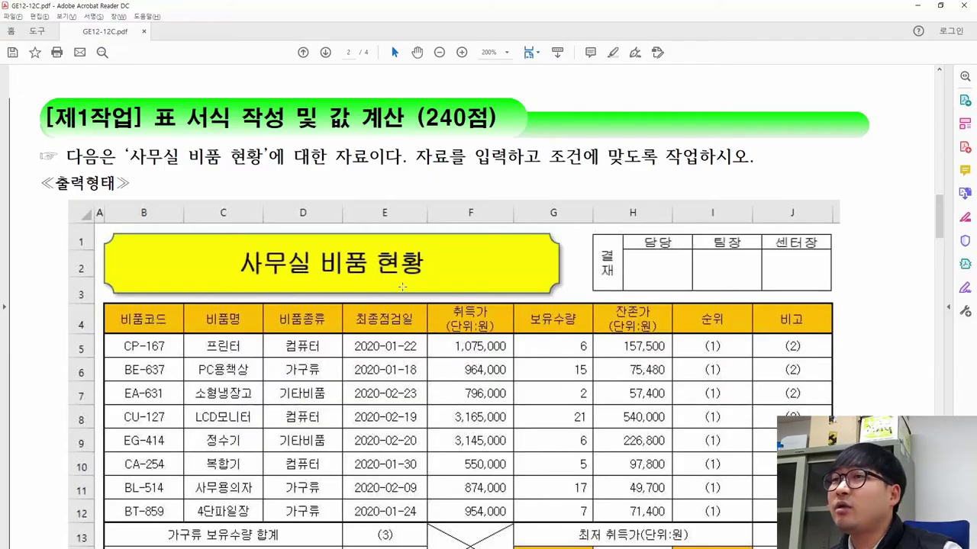
{"action": "scroll", "coordinate": [402, 293], "scroll_direction": "down", "scroll_amount": 10}
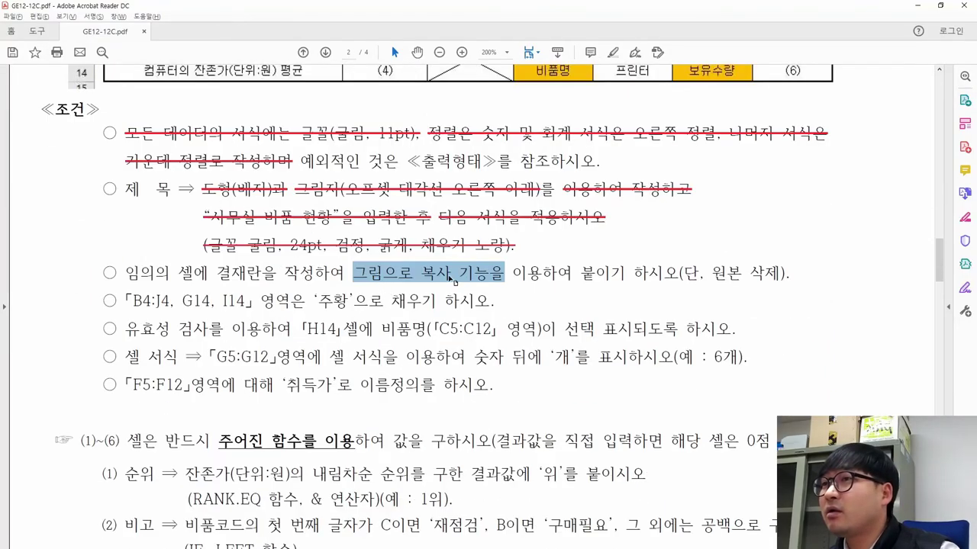
{"action": "left_click", "coordinate": [217, 270]}
{"action": "mouse_move", "coordinate": [126, 272]}
{"action": "left_mouse_down"}
{"action": "mouse_move", "coordinate": [390, 301]}
{"action": "mouse_move", "coordinate": [627, 272]}
{"action": "mouse_move", "coordinate": [788, 280]}
{"action": "left_mouse_up"}
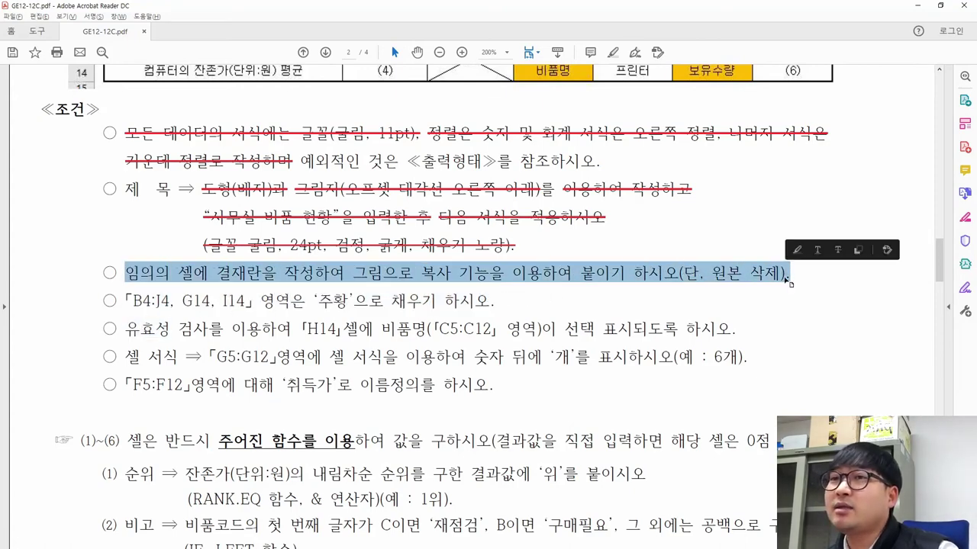
{"action": "key", "text": "alt+Tab"}
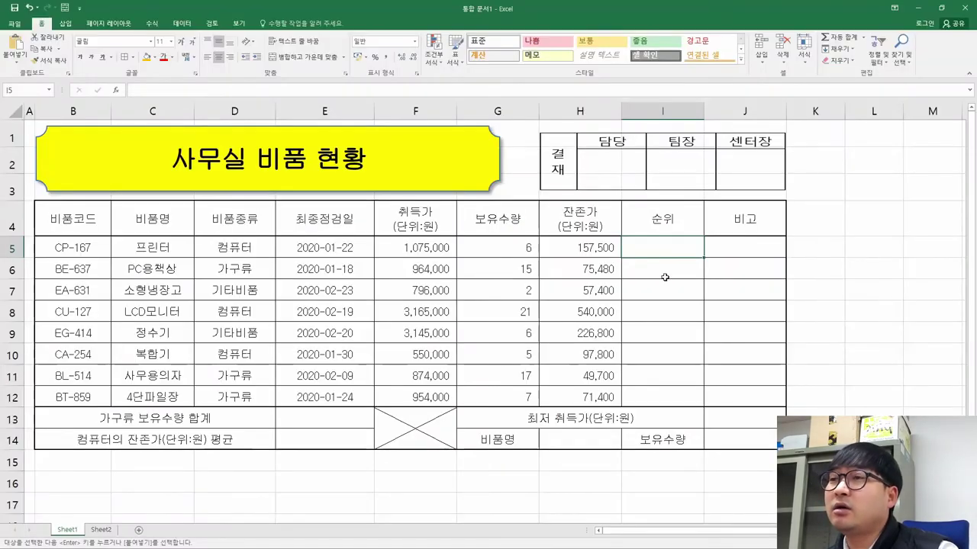
{"action": "left_click", "coordinate": [100, 529]}
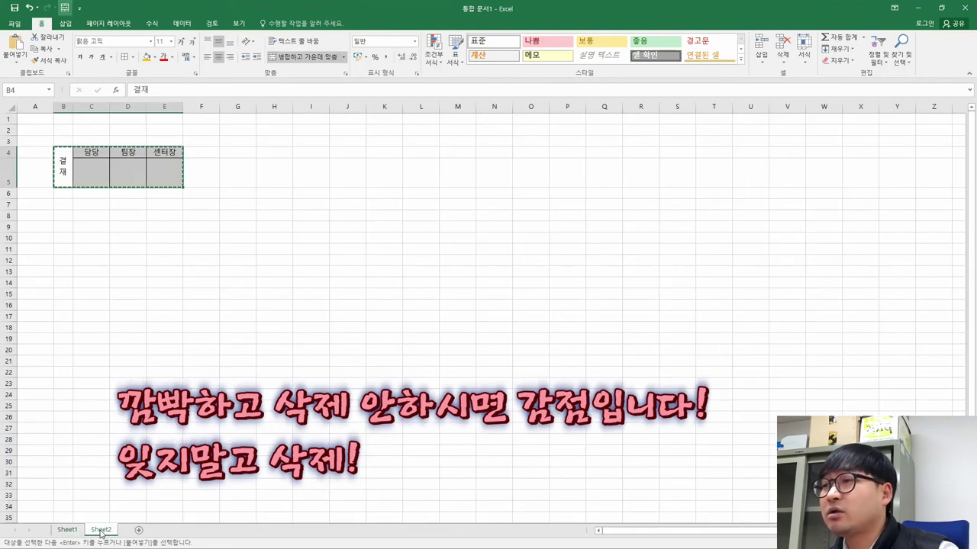
{"action": "right_click", "coordinate": [100, 531]}
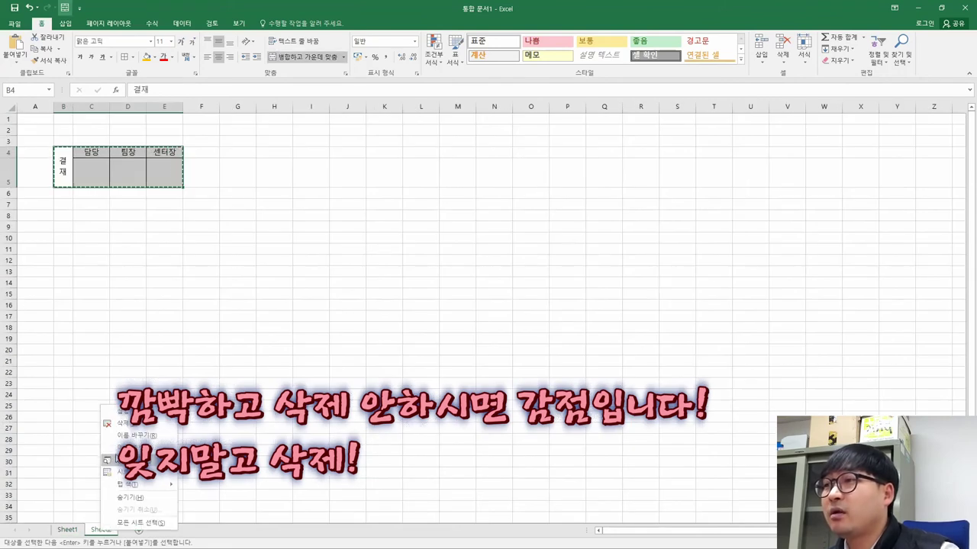
{"action": "left_click", "coordinate": [122, 426]}
{"action": "left_click", "coordinate": [456, 309]}
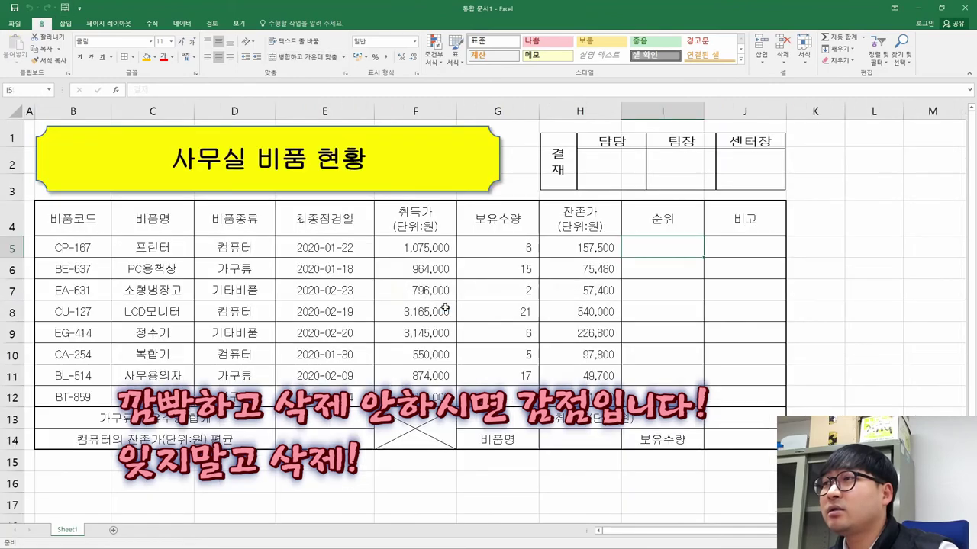
Switch to Acrobat Reader and strike through the completed approval box condition in the PDF
{"action": "key", "text": "alt+Tab"}
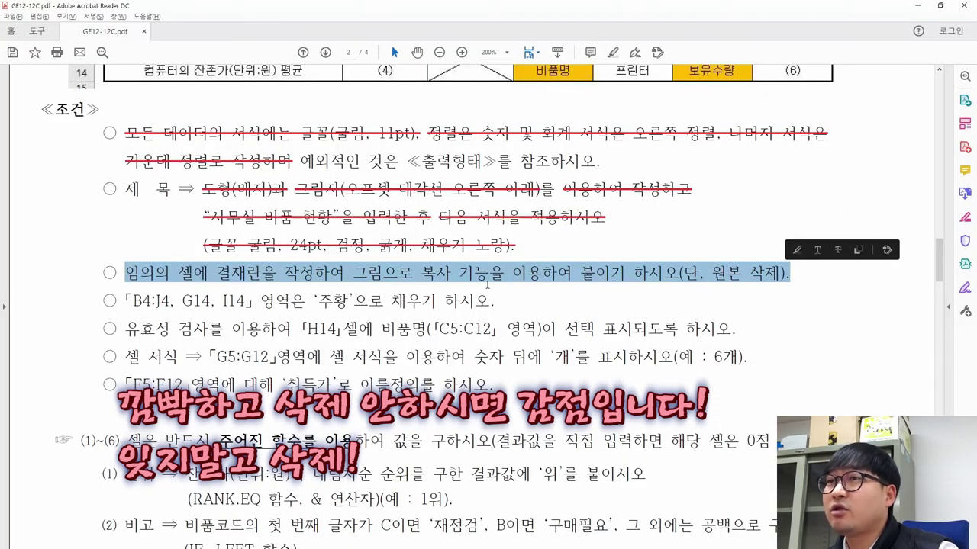
{"action": "right_click", "coordinate": [509, 273]}
{"action": "left_click", "coordinate": [561, 313]}
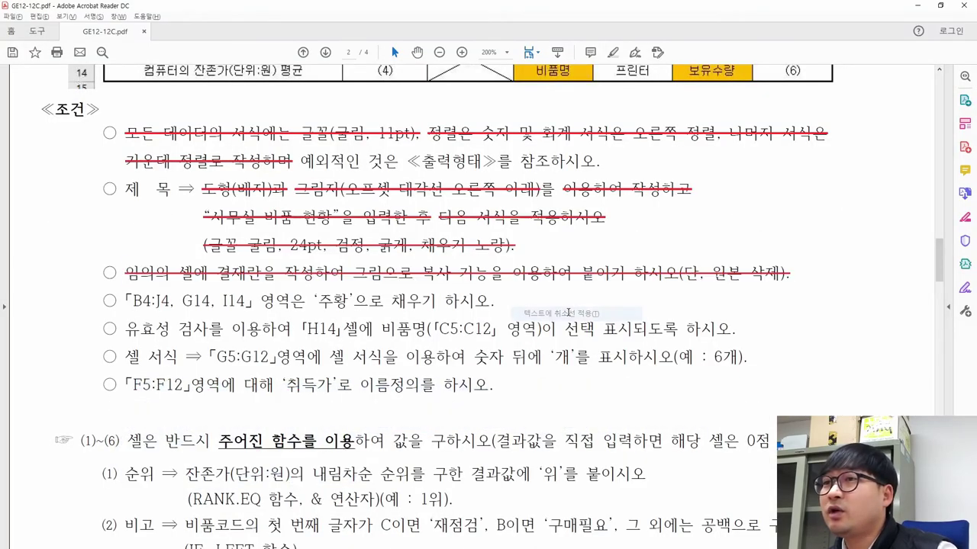
Examine the PDF condition on the 주황 fill and locate B4:J4, G14 and I14 in the sample table
{"action": "left_click_drag", "start_coordinate": [132, 305], "coordinate": [502, 305]}
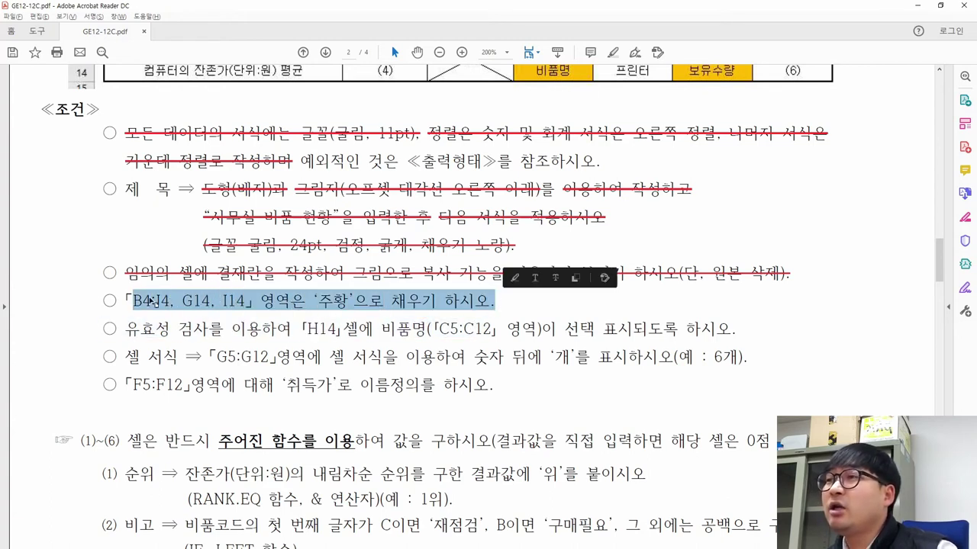
{"action": "scroll", "coordinate": [181, 311], "scroll_direction": "up", "scroll_amount": 3}
{"action": "scroll", "coordinate": [183, 299], "scroll_direction": "up", "scroll_amount": 5}
{"action": "left_click_drag", "start_coordinate": [120, 168], "coordinate": [734, 196]}
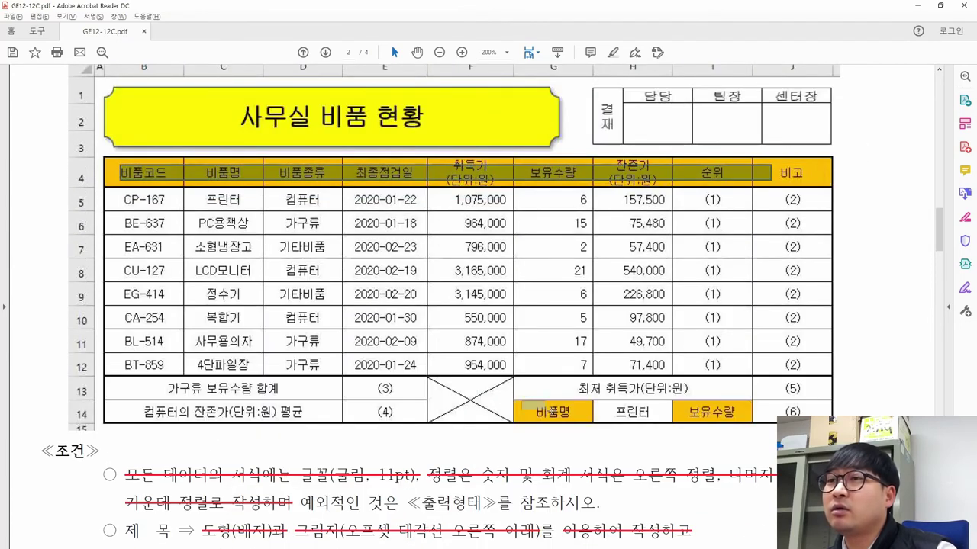
{"action": "double_click", "coordinate": [529, 404]}
{"action": "double_click", "coordinate": [729, 414]}
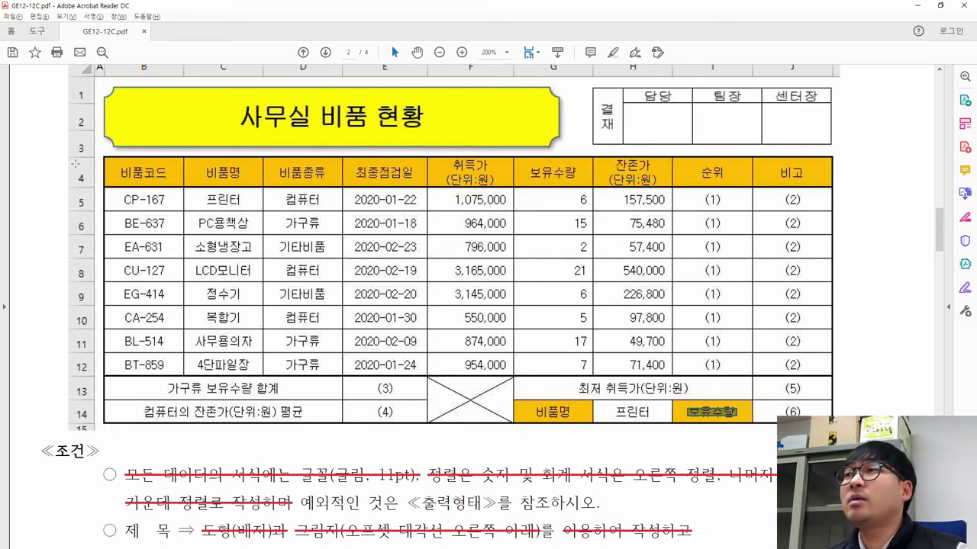
Switch to Excel and fill the header cells B4:J4 and the label cells G14 and I14 with 주황
{"action": "key", "text": "alt+Tab"}
{"action": "left_click_drag", "start_coordinate": [53, 213], "coordinate": [778, 228]}
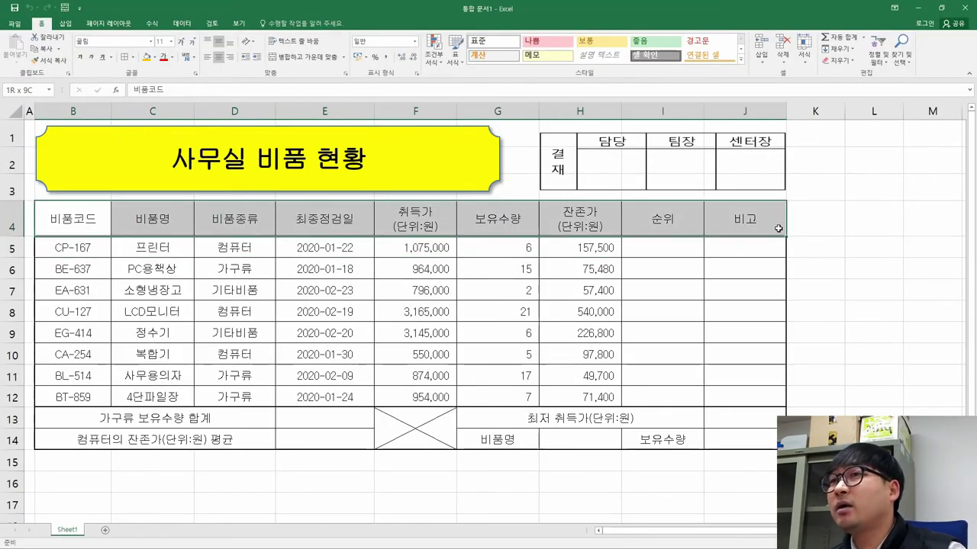
{"action": "left_click", "coordinate": [153, 58]}
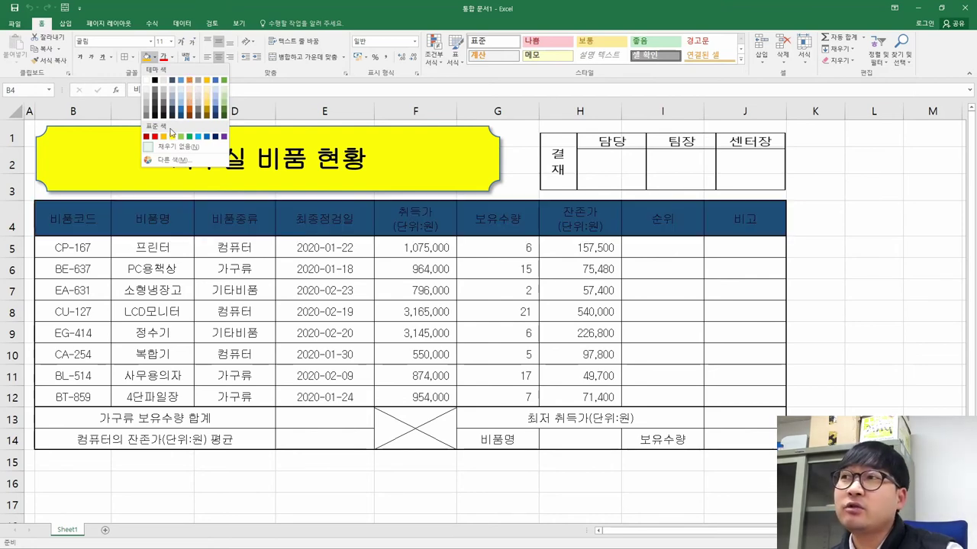
{"action": "left_click", "coordinate": [163, 137]}
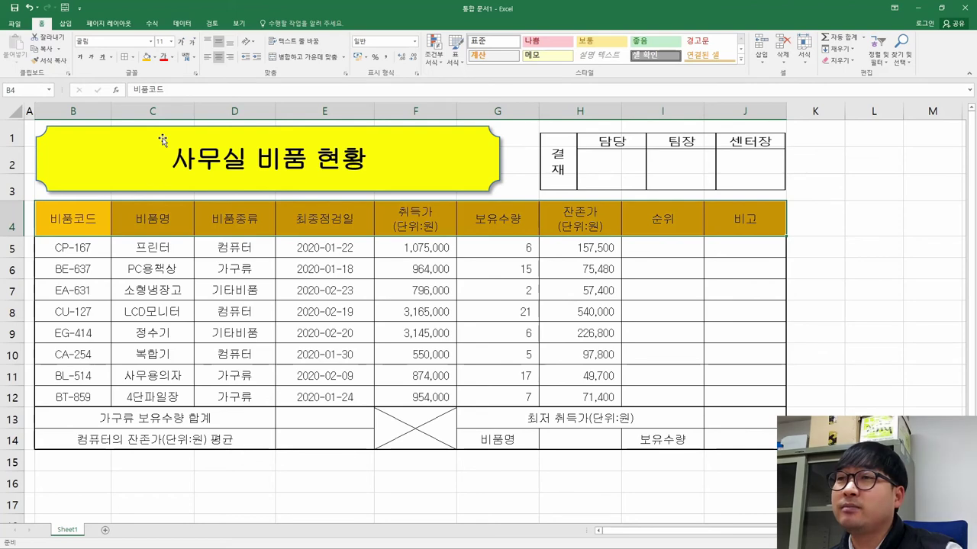
{"action": "left_click", "coordinate": [509, 442]}
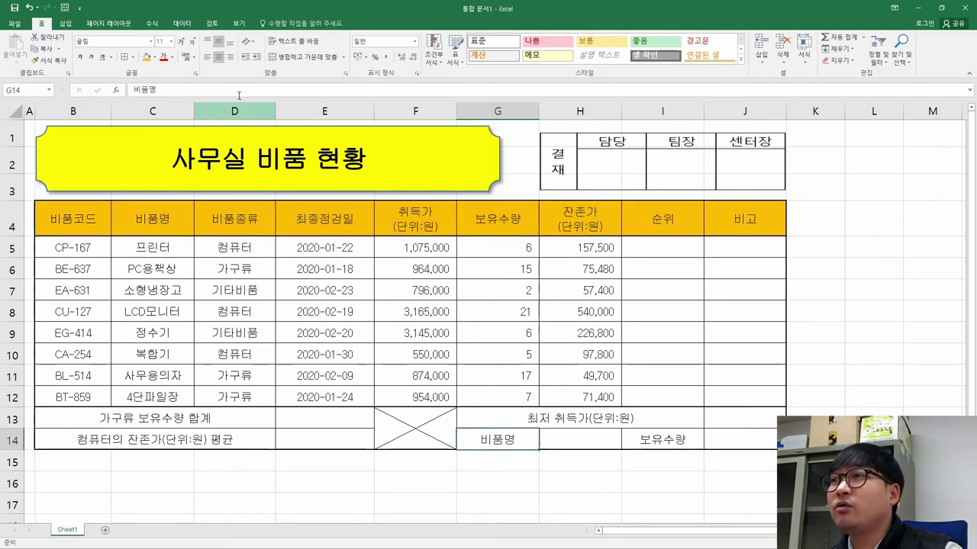
{"action": "left_click", "coordinate": [146, 56]}
{"action": "left_click", "coordinate": [657, 439]}
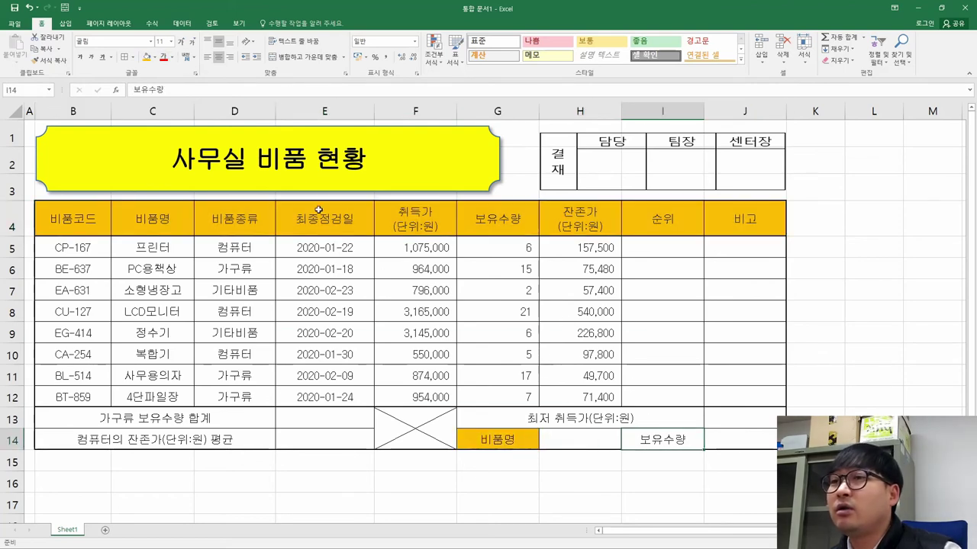
{"action": "left_click", "coordinate": [146, 57]}
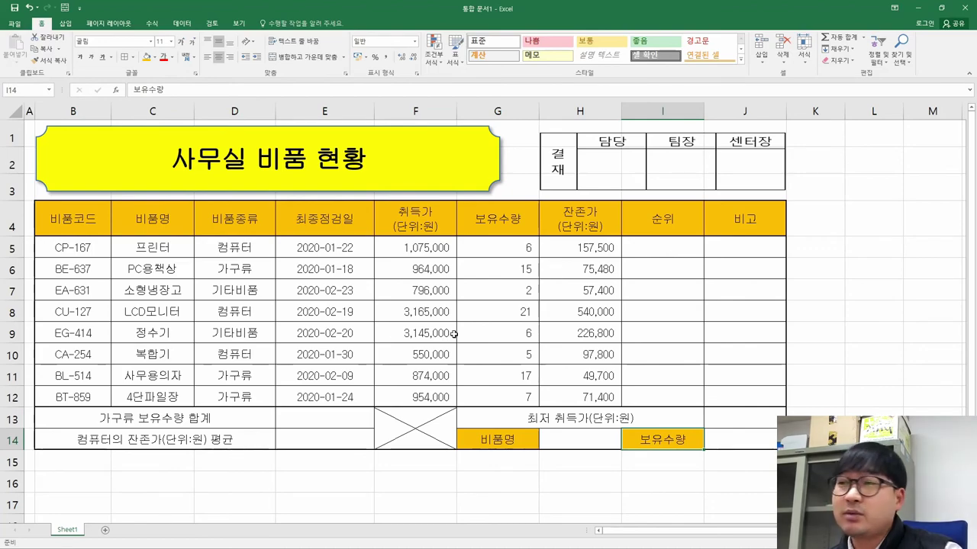
Switch to Acrobat Reader and strike through the completed 주황 fill condition for B4:J4, G14 and I14
{"action": "key", "text": "alt+Tab"}
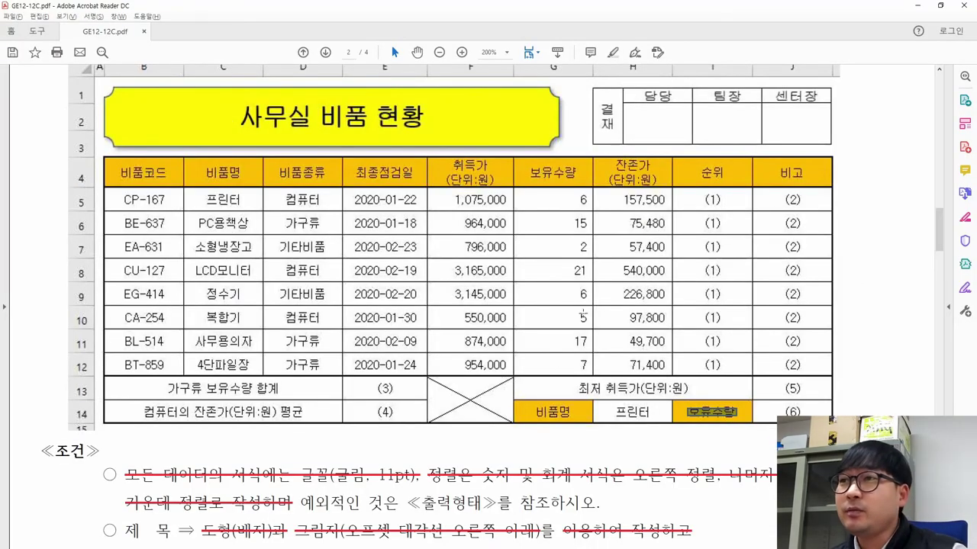
{"action": "scroll", "coordinate": [583, 314], "scroll_direction": "down", "scroll_amount": 10}
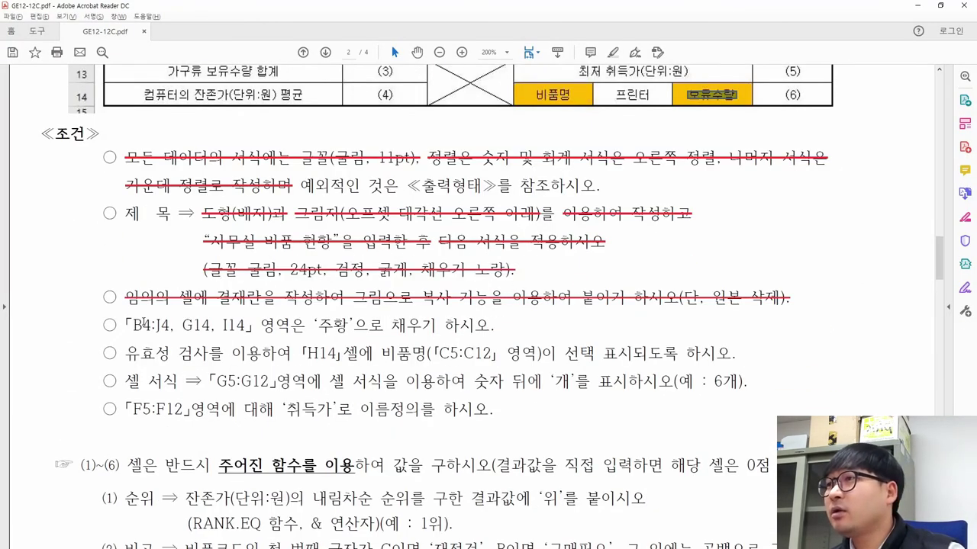
{"action": "left_click_drag", "start_coordinate": [125, 325], "coordinate": [436, 325]}
{"action": "right_click", "coordinate": [465, 330]}
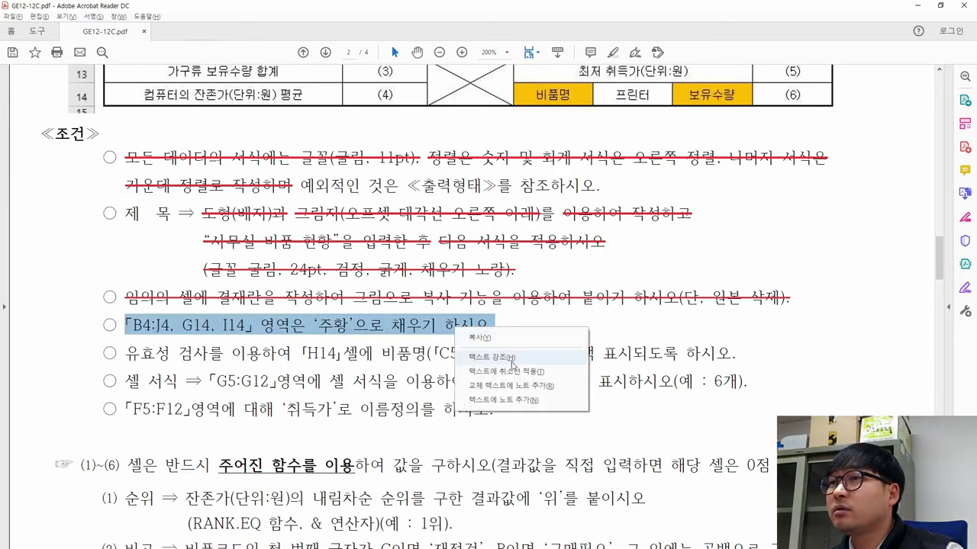
{"action": "left_click", "coordinate": [496, 373]}
Examine the PDF's data validation condition for H14 and locate the 비품명 range C5:C12 and H14 in the sample table
{"action": "left_click_drag", "start_coordinate": [124, 354], "coordinate": [335, 354]}
{"action": "left_click", "coordinate": [617, 90]}
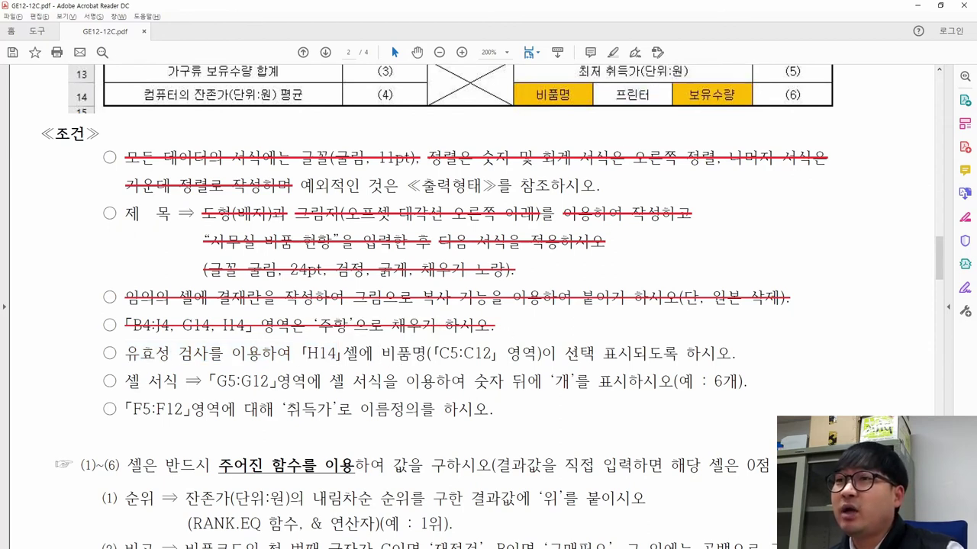
{"action": "left_click_drag", "start_coordinate": [564, 355], "coordinate": [677, 355]}
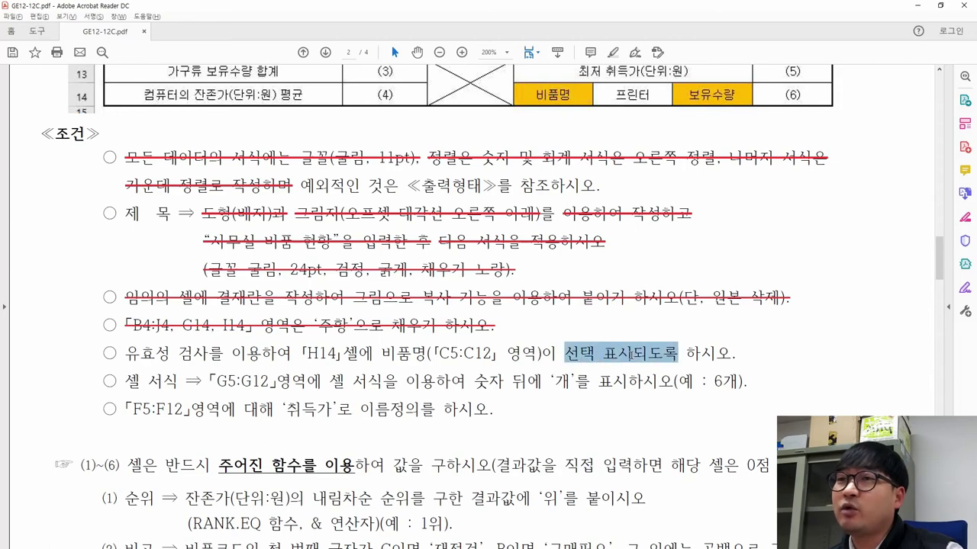
{"action": "left_click", "coordinate": [631, 354]}
{"action": "left_click_drag", "start_coordinate": [380, 354], "coordinate": [494, 353]}
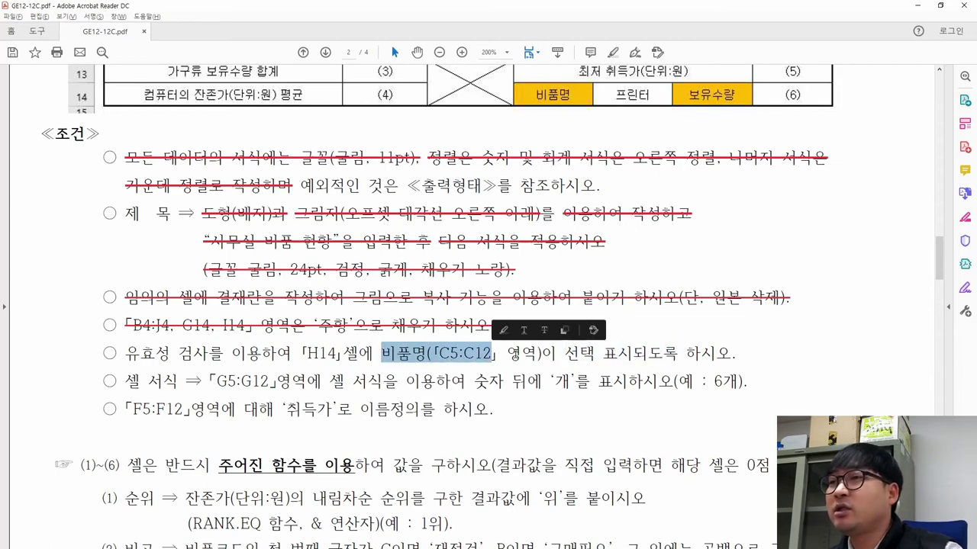
{"action": "scroll", "coordinate": [488, 306], "scroll_direction": "up", "scroll_amount": 5}
{"action": "left_click_drag", "start_coordinate": [193, 145], "coordinate": [264, 321]}
{"action": "left_click_drag", "start_coordinate": [532, 353], "coordinate": [578, 367]}
{"action": "left_click_drag", "start_coordinate": [215, 113], "coordinate": [262, 324]}
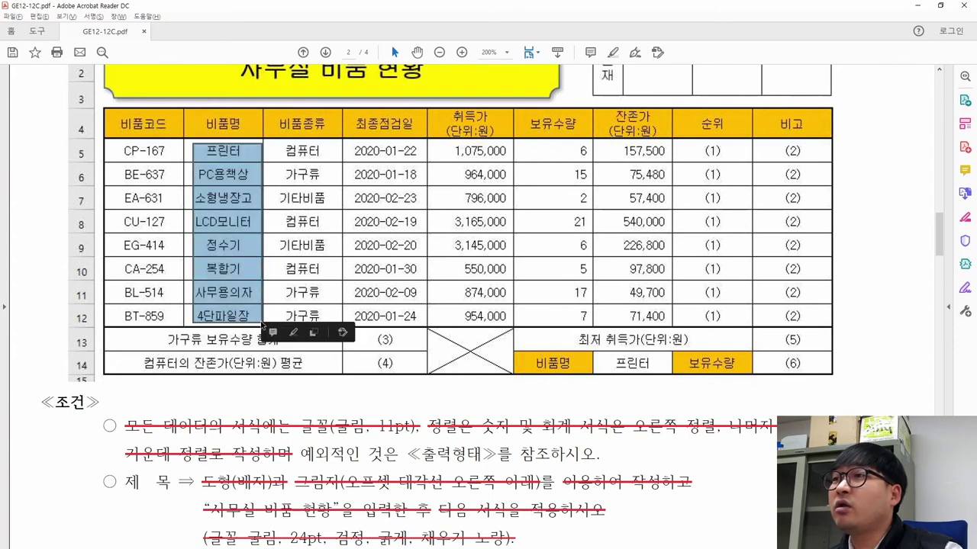
{"action": "left_click_drag", "start_coordinate": [601, 352], "coordinate": [658, 374]}
{"action": "left_click", "coordinate": [633, 374]}
Switch to Excel and open the data validation settings for cell H14
{"action": "key", "text": "alt+Tab"}
{"action": "left_click", "coordinate": [588, 438]}
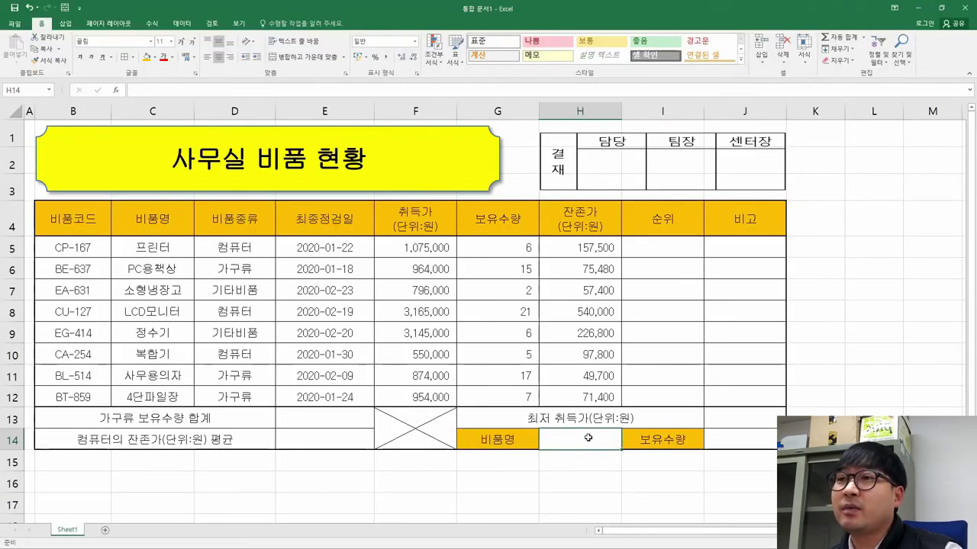
{"action": "key", "text": "alt+Tab"}
{"action": "key", "text": "alt+Tab"}
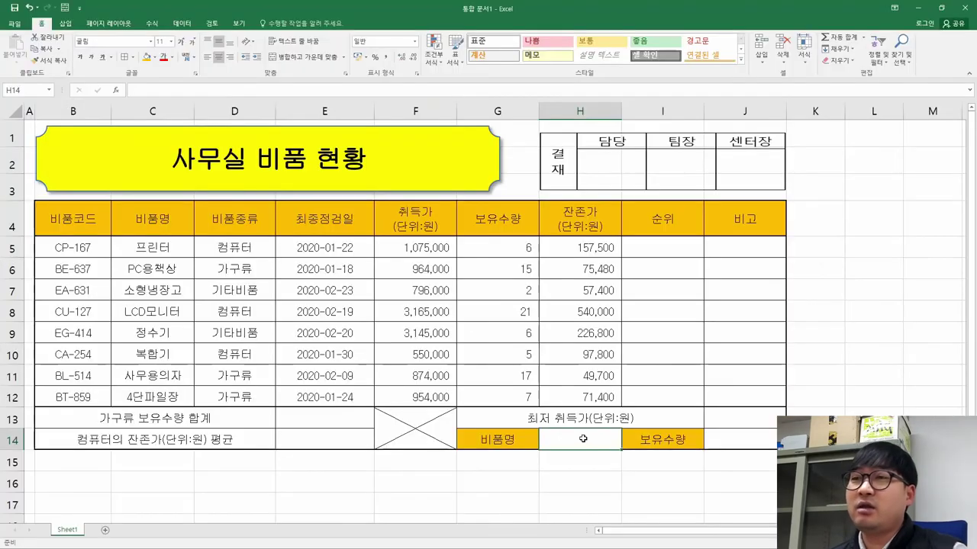
{"action": "scroll", "coordinate": [604, 451], "scroll_direction": "down", "scroll_amount": 3}
{"action": "left_click", "coordinate": [566, 315]}
{"action": "scroll", "coordinate": [567, 316], "scroll_direction": "up", "scroll_amount": 3}
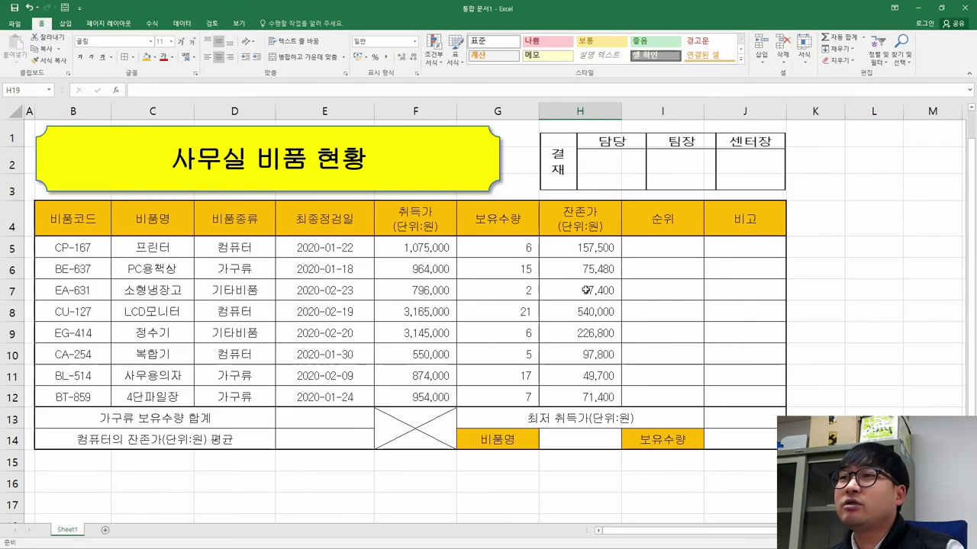
{"action": "left_click", "coordinate": [569, 441]}
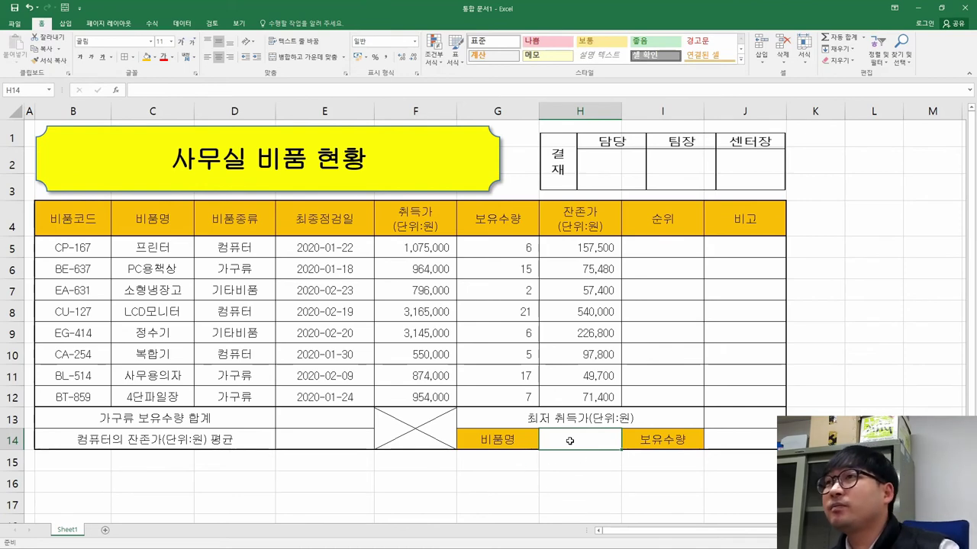
{"action": "left_click", "coordinate": [182, 23]}
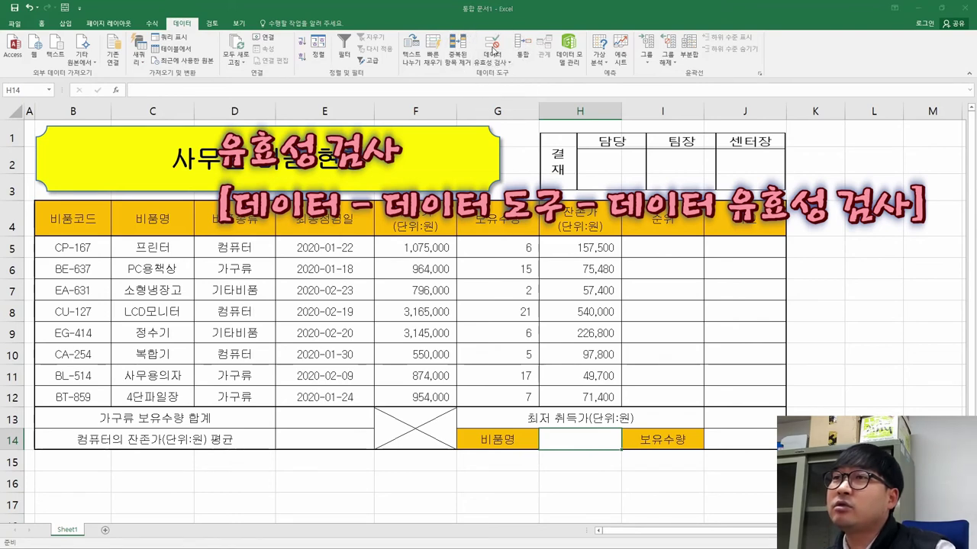
{"action": "left_click", "coordinate": [493, 47]}
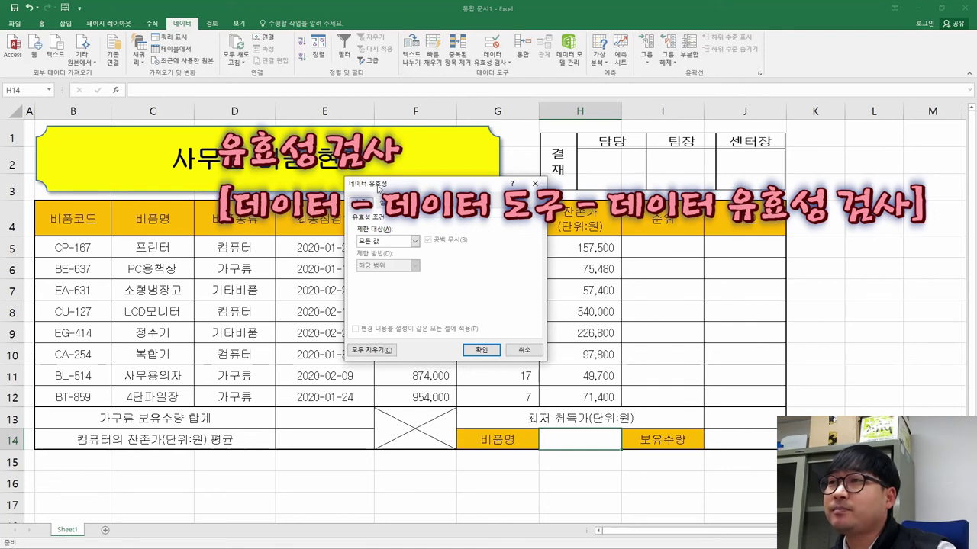
Recheck the selection requirement in the PDF and set the validation type for H14 to 목록
{"action": "key", "text": "alt+Tab"}
{"action": "scroll", "coordinate": [541, 416], "scroll_direction": "down", "scroll_amount": 10}
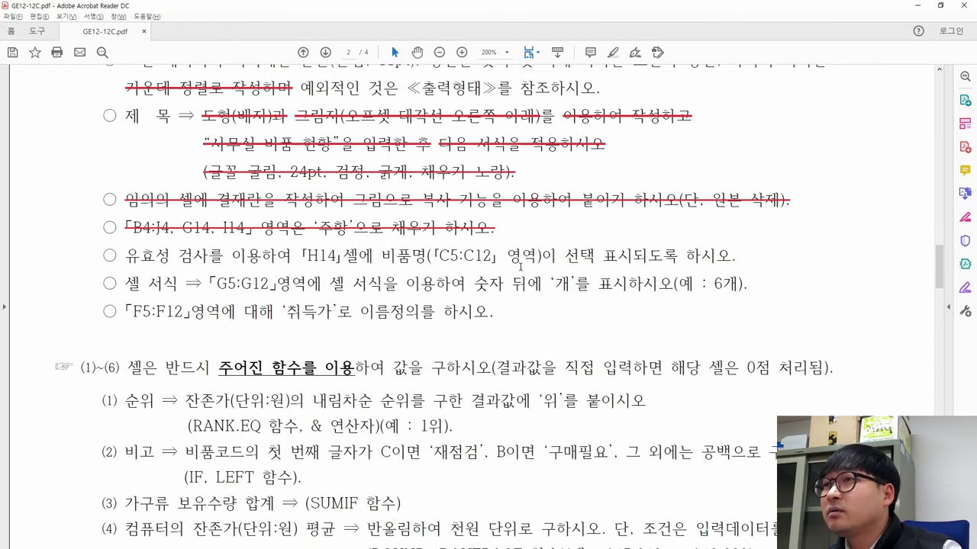
{"action": "left_click_drag", "start_coordinate": [570, 257], "coordinate": [679, 257]}
{"action": "key", "text": "alt+Tab"}
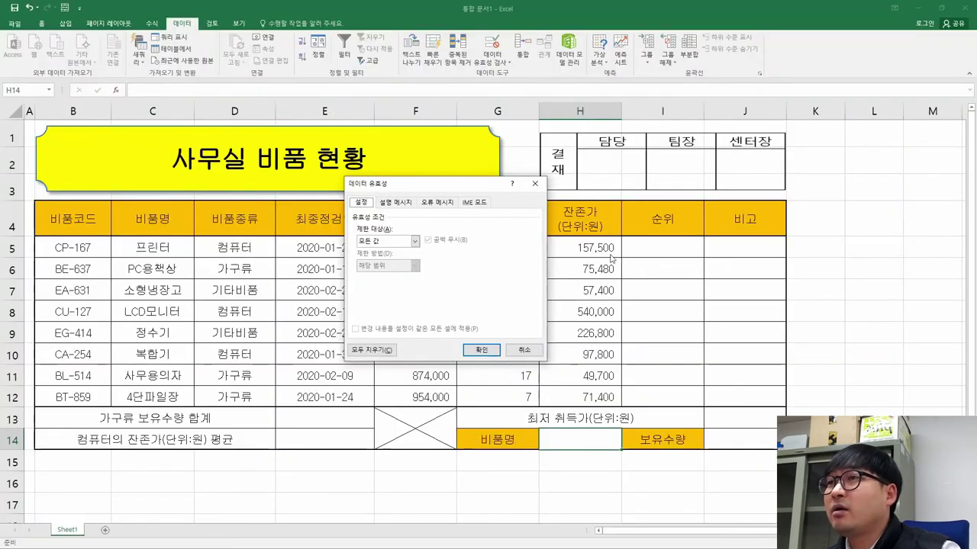
{"action": "left_click", "coordinate": [409, 242]}
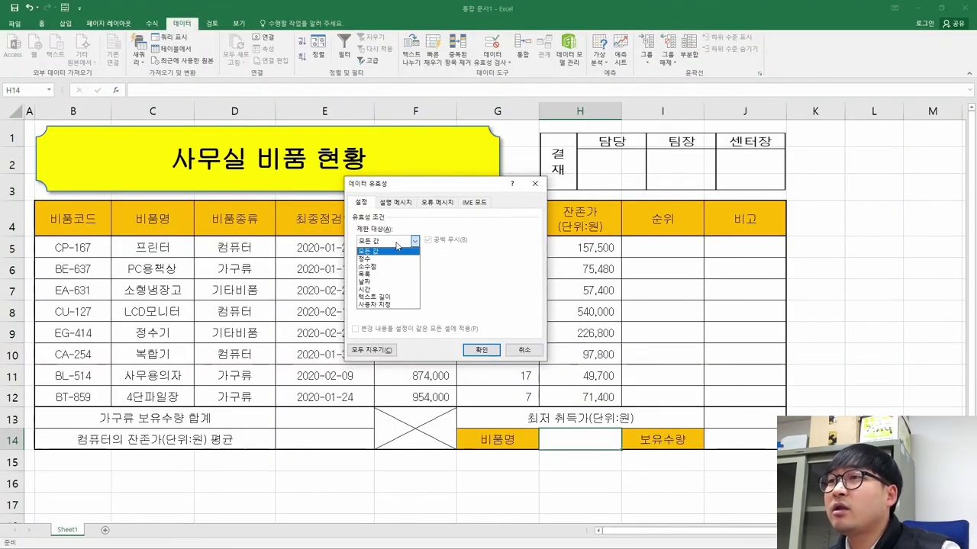
{"action": "left_click", "coordinate": [370, 274]}
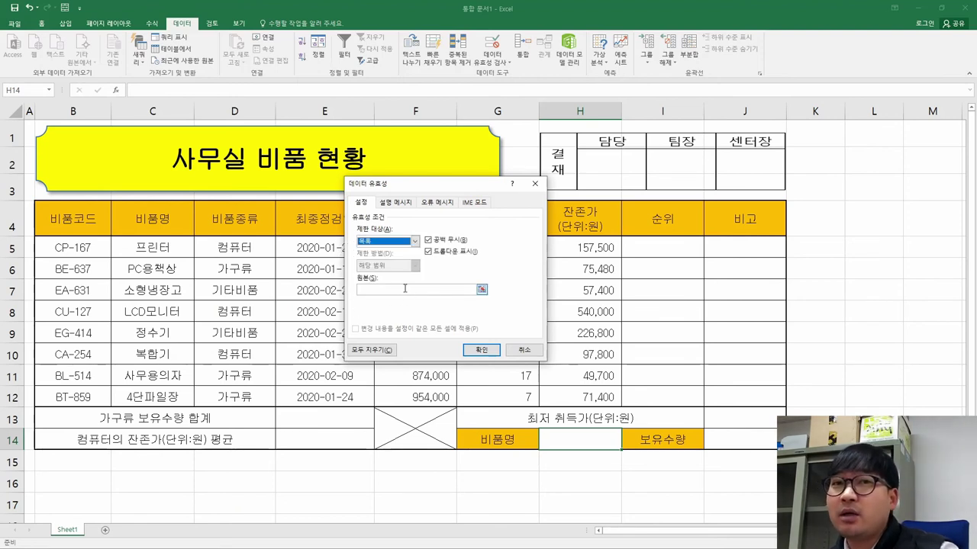
{"action": "left_click", "coordinate": [404, 289]}
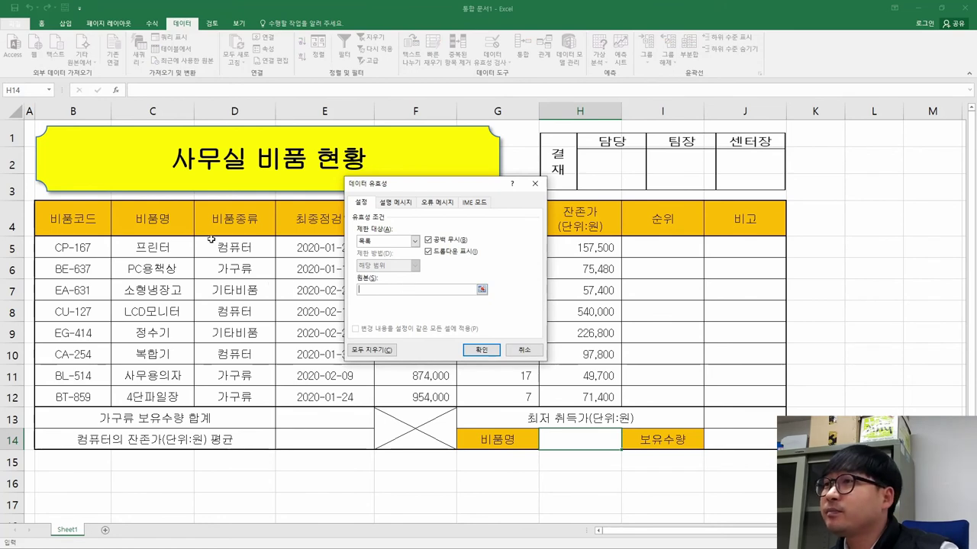
{"action": "left_click_drag", "start_coordinate": [155, 243], "coordinate": [153, 398]}
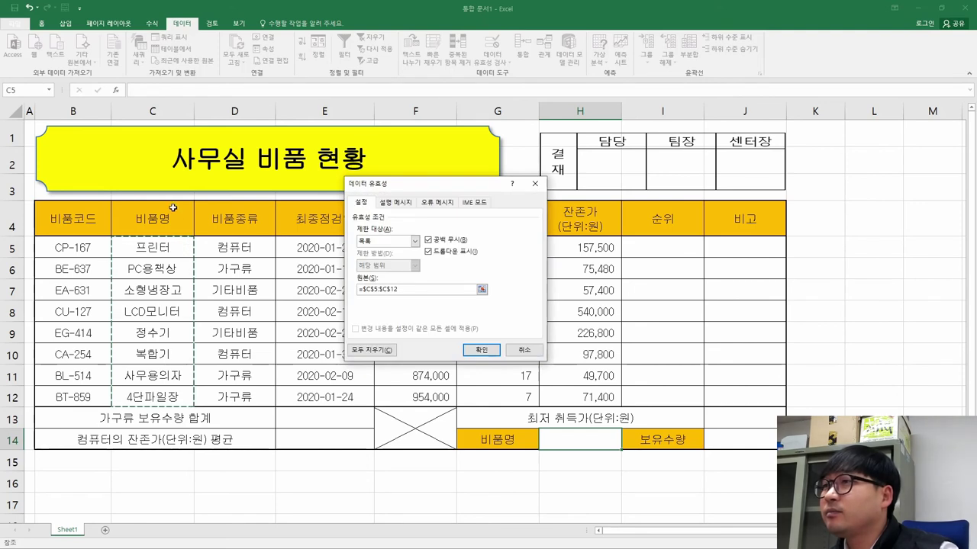
{"action": "left_click", "coordinate": [418, 293]}
{"action": "key", "text": "BackSpace"}
{"action": "key", "text": "BackSpace"}
{"action": "key", "text": "BackSpace"}
{"action": "key", "text": "BackSpace"}
{"action": "key", "text": "BackSpace"}
{"action": "key", "text": "BackSpace"}
{"action": "key", "text": "BackSpace"}
{"action": "key", "text": "BackSpace"}
{"action": "key", "text": "BackSpace"}
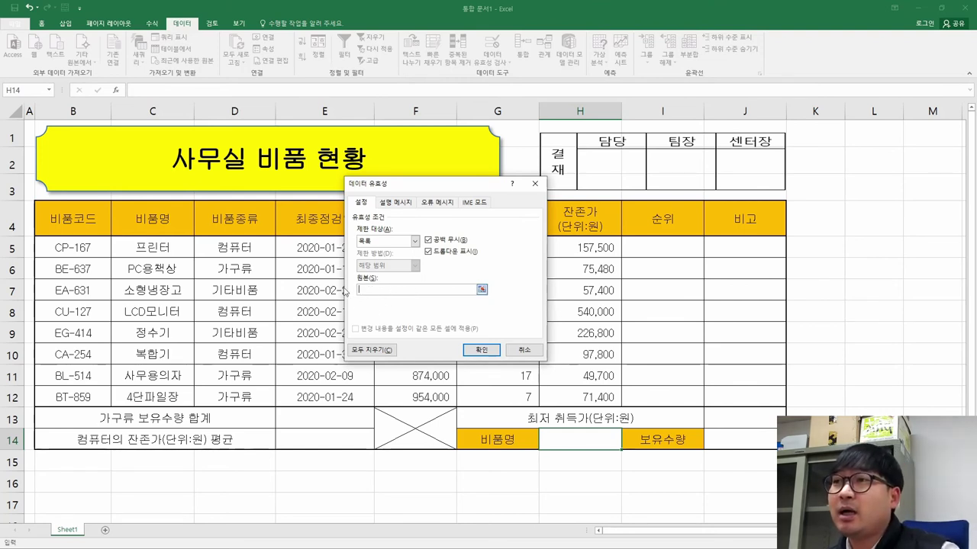
Set the validation list source to the 비품명 cells C5:C12 and apply the rule to H14
{"action": "left_click_drag", "start_coordinate": [154, 248], "coordinate": [163, 399]}
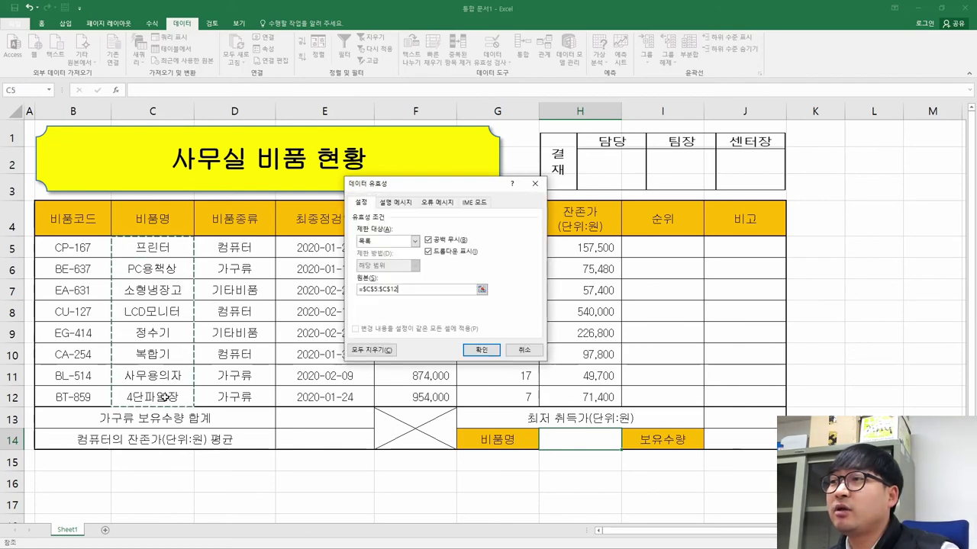
{"action": "left_click", "coordinate": [484, 350]}
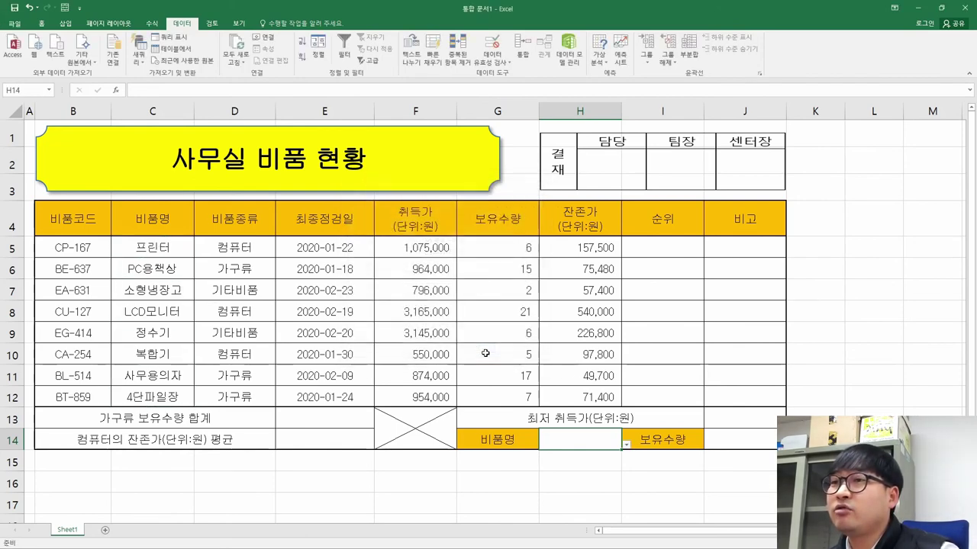
Test the validation list in H14 by choosing 프린터 and LCD모니터
{"action": "left_click", "coordinate": [626, 446]}
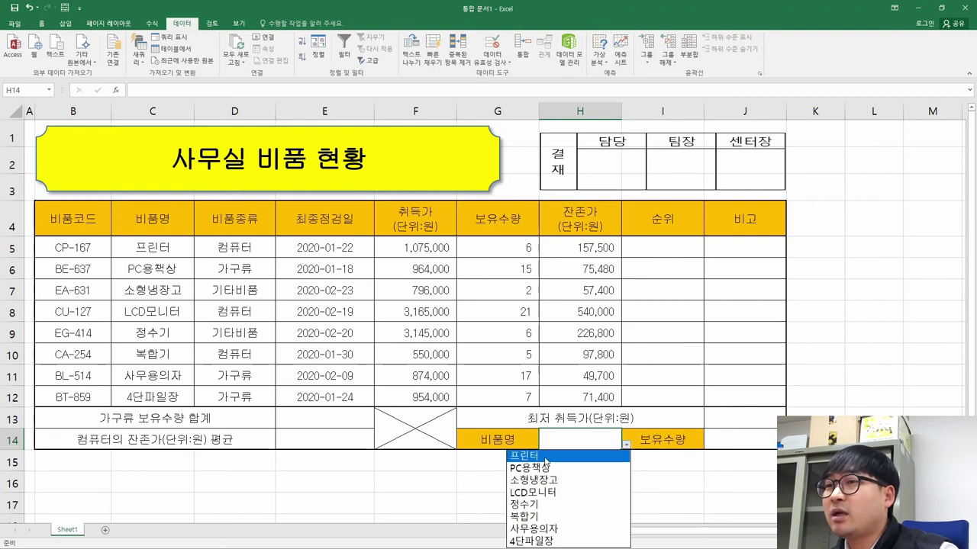
{"action": "left_click", "coordinate": [621, 457]}
{"action": "left_click", "coordinate": [626, 445]}
{"action": "left_click", "coordinate": [580, 490]}
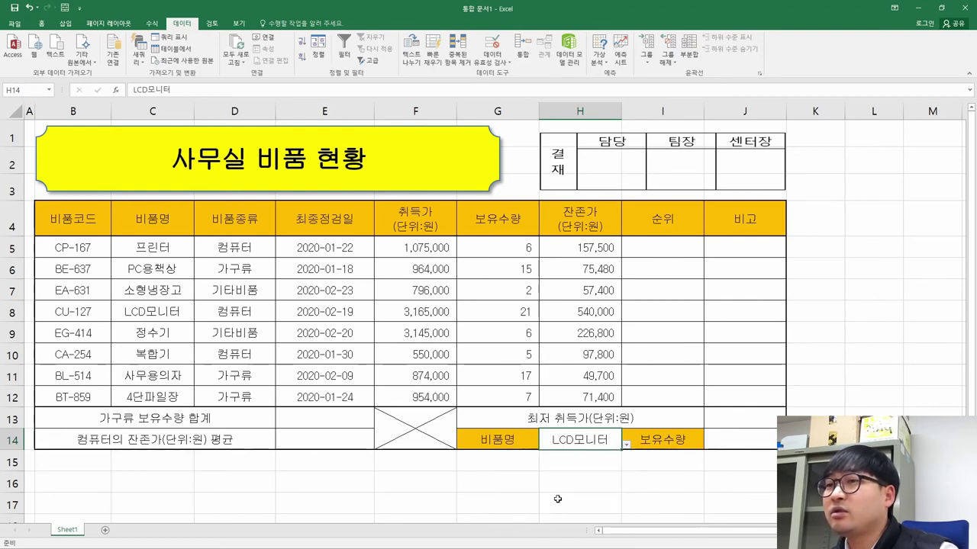
{"action": "left_click", "coordinate": [626, 446]}
{"action": "left_click", "coordinate": [579, 500]}
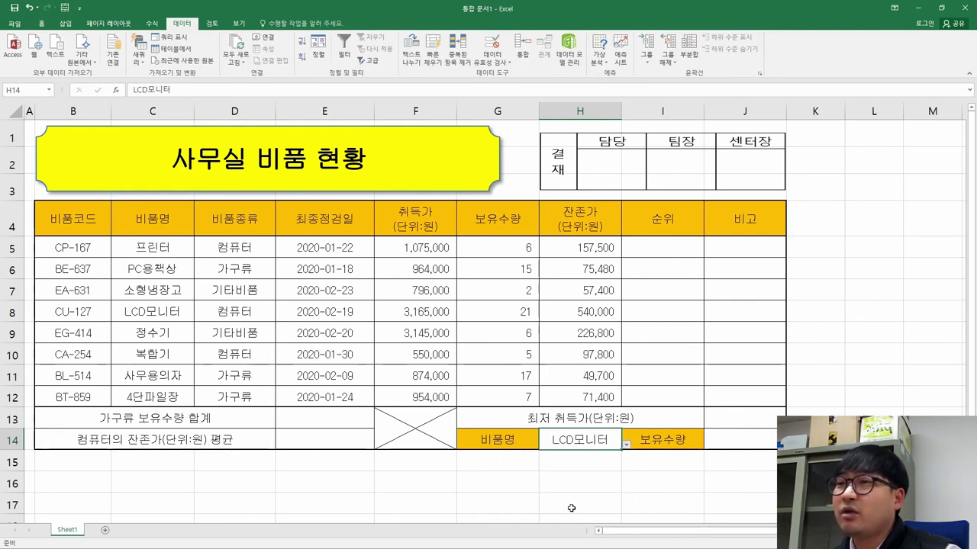
Check the H14 entry in the PDF sample table and choose 프린터 from the list in H14
{"action": "key", "text": "alt+Tab"}
{"action": "scroll", "coordinate": [578, 477], "scroll_direction": "up", "scroll_amount": 4}
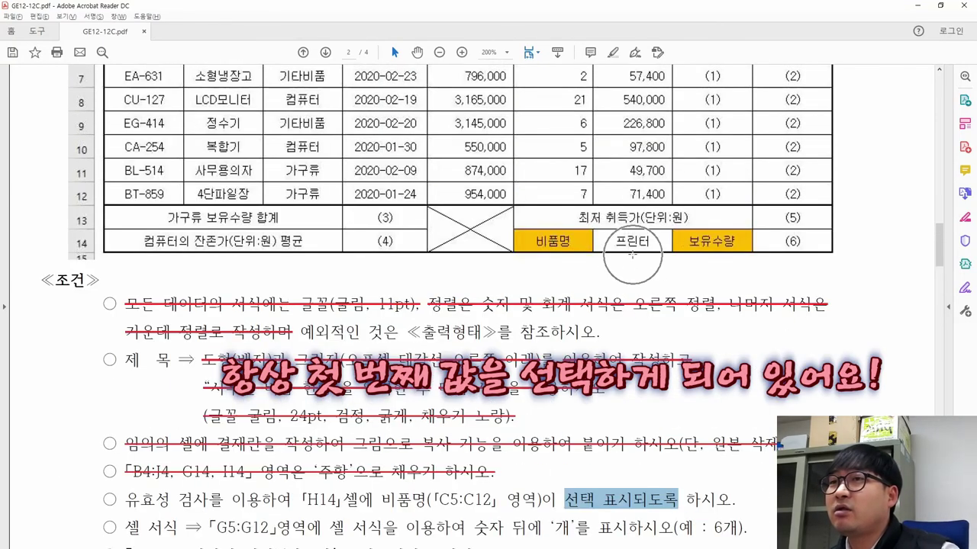
{"action": "key", "text": "alt+Tab"}
{"action": "left_click", "coordinate": [625, 445]}
{"action": "left_click", "coordinate": [562, 456]}
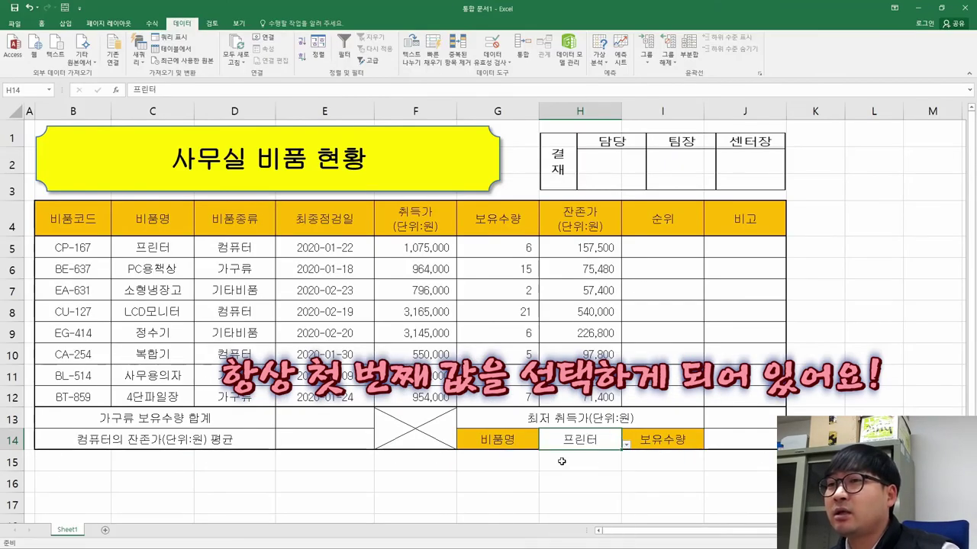
Switch to the exam PDF and strike through the finished condition about data validation in H14
{"action": "key", "text": "alt+Tab"}
{"action": "scroll", "coordinate": [235, 305], "scroll_direction": "down", "scroll_amount": 2}
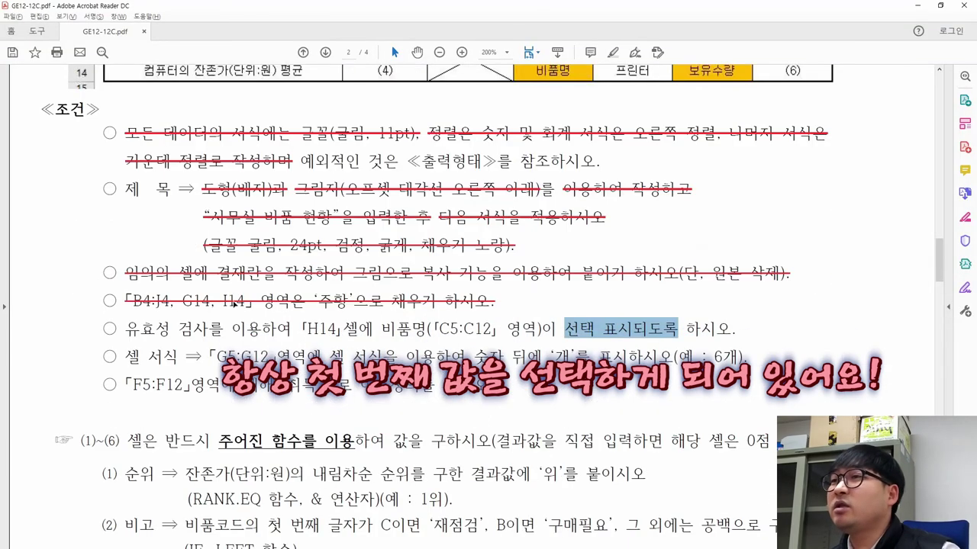
{"action": "left_click_drag", "start_coordinate": [126, 329], "coordinate": [748, 332]}
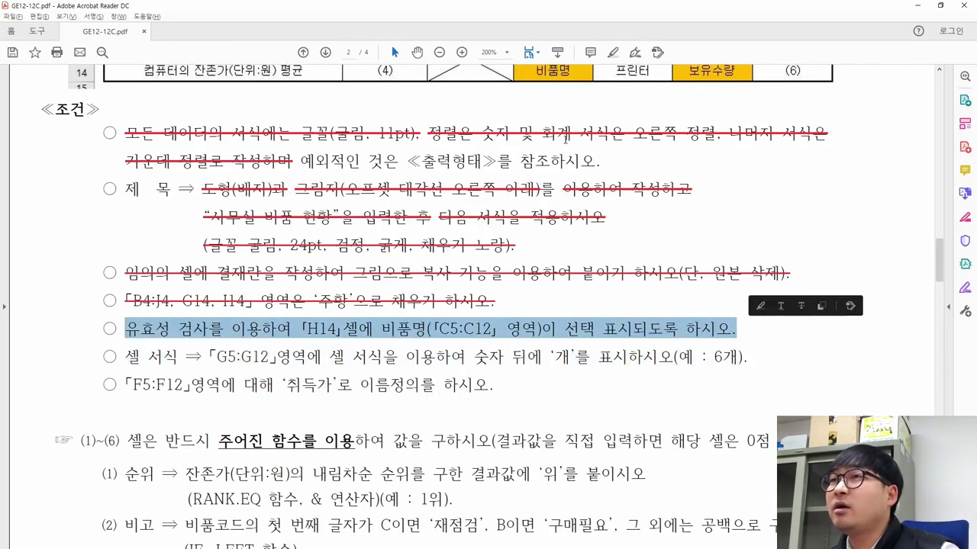
{"action": "right_click", "coordinate": [440, 331]}
{"action": "left_click", "coordinate": [469, 376]}
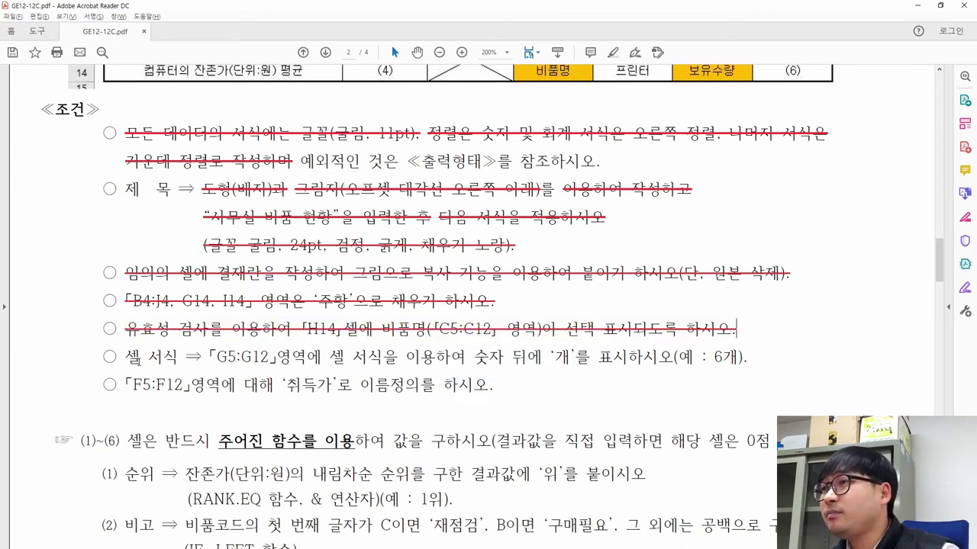
Examine the PDF's cell format condition for G5:G12 and locate that range in the sample table
{"action": "left_click_drag", "start_coordinate": [122, 356], "coordinate": [269, 356]}
{"action": "scroll", "coordinate": [274, 358], "scroll_direction": "up", "scroll_amount": 5}
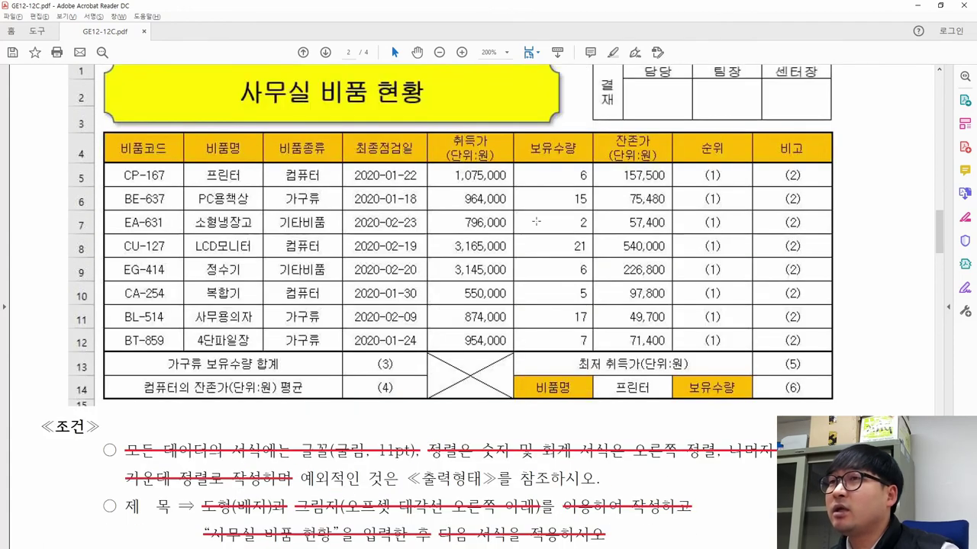
{"action": "scroll", "coordinate": [528, 229], "scroll_direction": "up", "scroll_amount": 2}
{"action": "left_click_drag", "start_coordinate": [537, 111], "coordinate": [553, 116]}
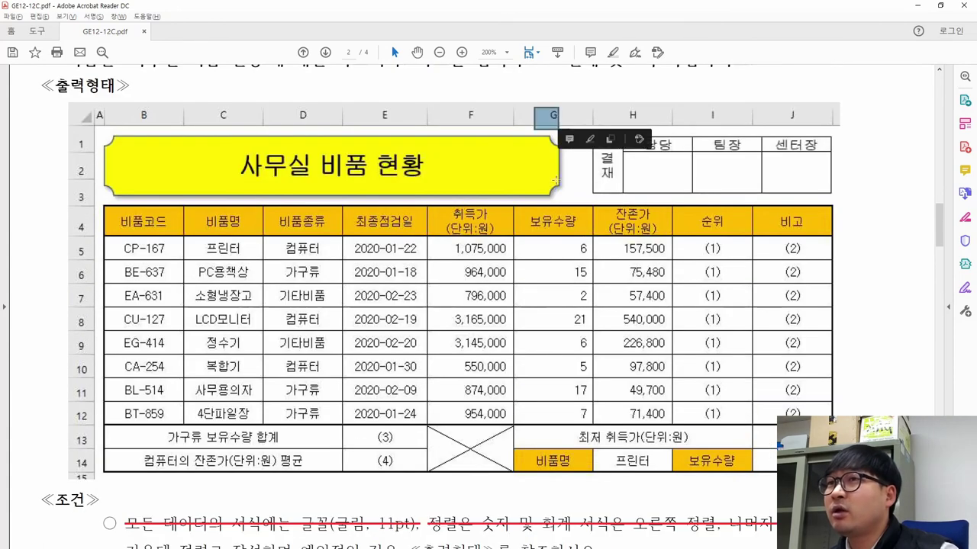
{"action": "left_click_drag", "start_coordinate": [535, 241], "coordinate": [588, 421]}
{"action": "scroll", "coordinate": [554, 405], "scroll_direction": "down", "scroll_amount": 10}
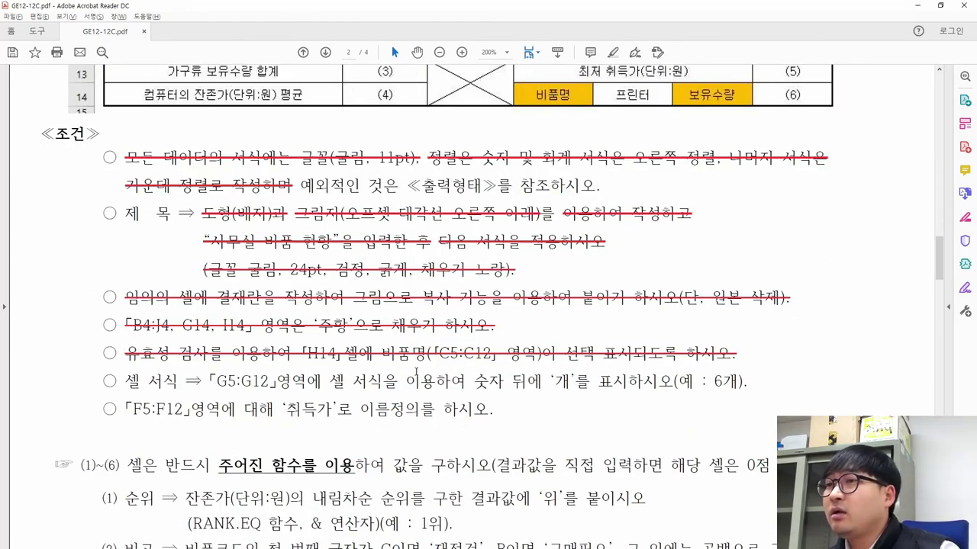
{"action": "left_click_drag", "start_coordinate": [473, 381], "coordinate": [742, 380]}
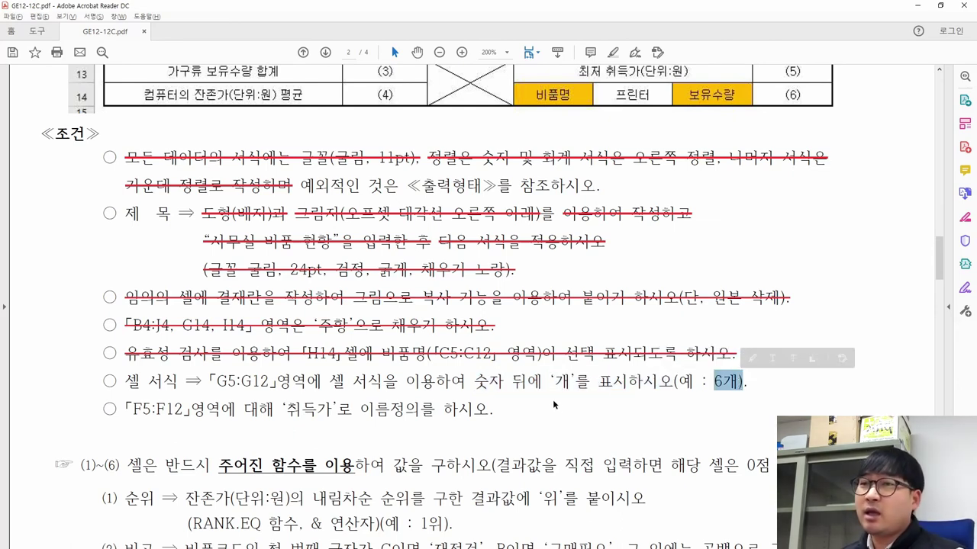
{"action": "scroll", "coordinate": [552, 399], "scroll_direction": "up", "scroll_amount": 4}
Back in Excel, open the cell format settings for G5:G12 and choose the 사용자 지정 number category
{"action": "key", "text": "alt+Tab"}
{"action": "left_click_drag", "start_coordinate": [483, 240], "coordinate": [490, 389]}
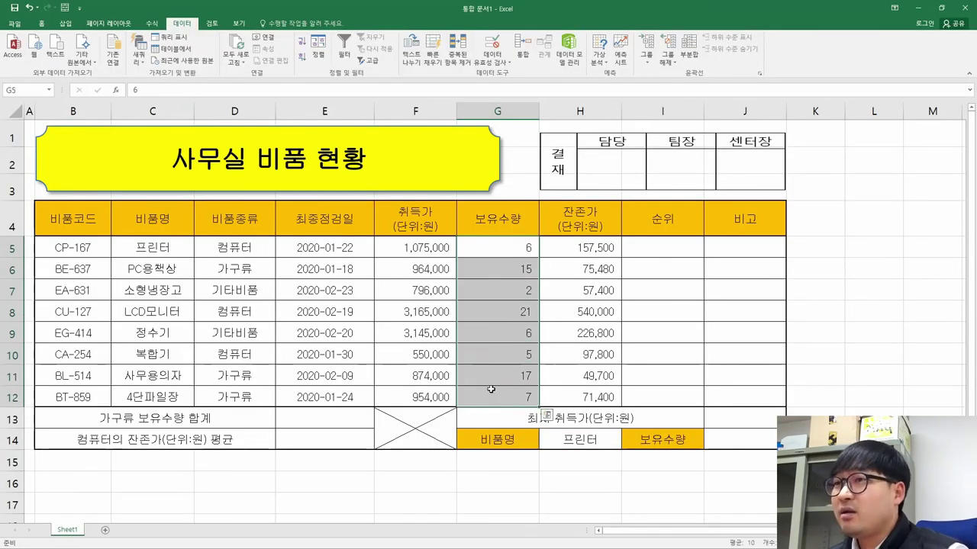
{"action": "right_click", "coordinate": [502, 340]}
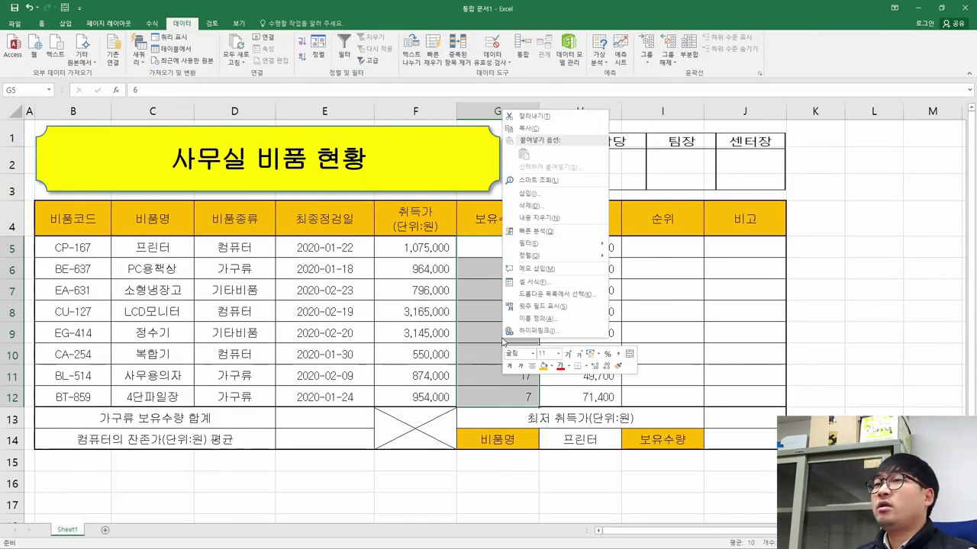
{"action": "left_click", "coordinate": [553, 280]}
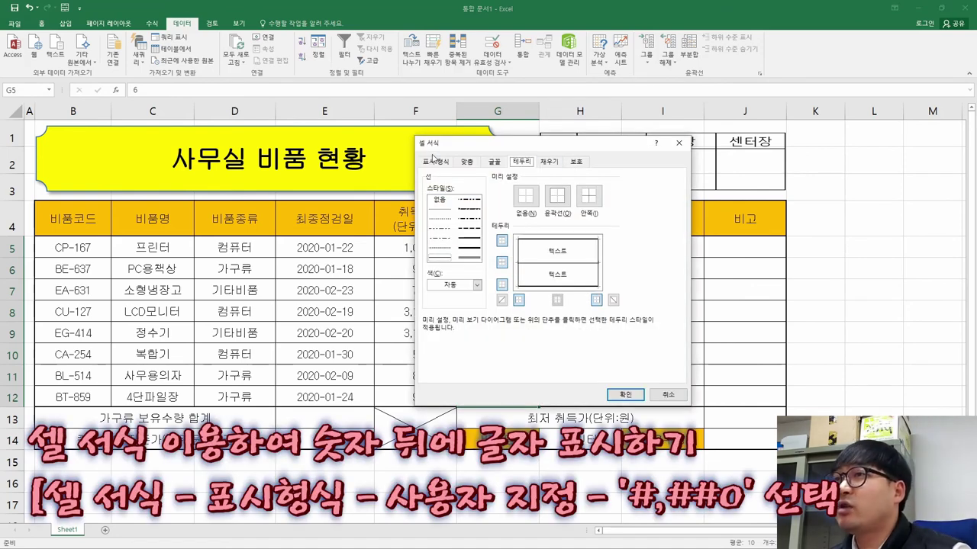
{"action": "left_click", "coordinate": [434, 162]}
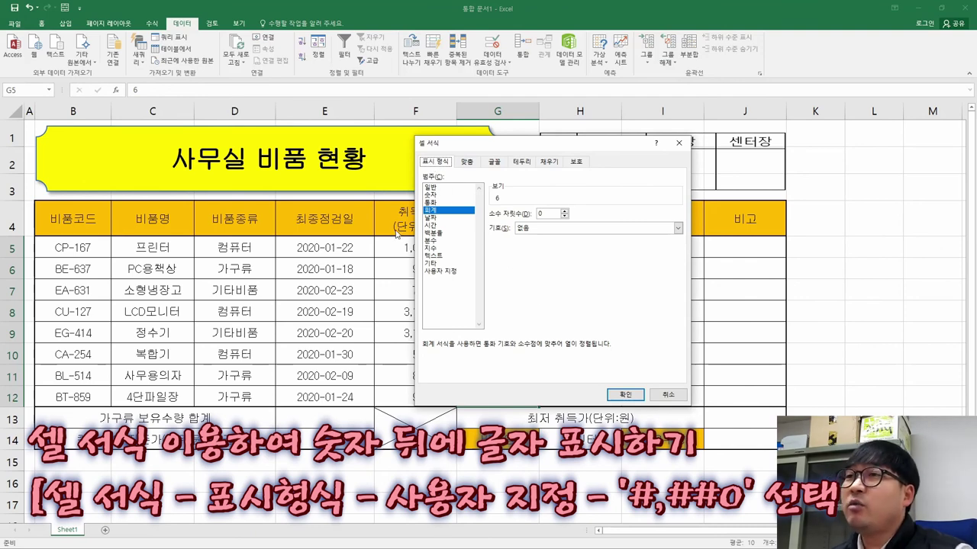
{"action": "left_click", "coordinate": [448, 273]}
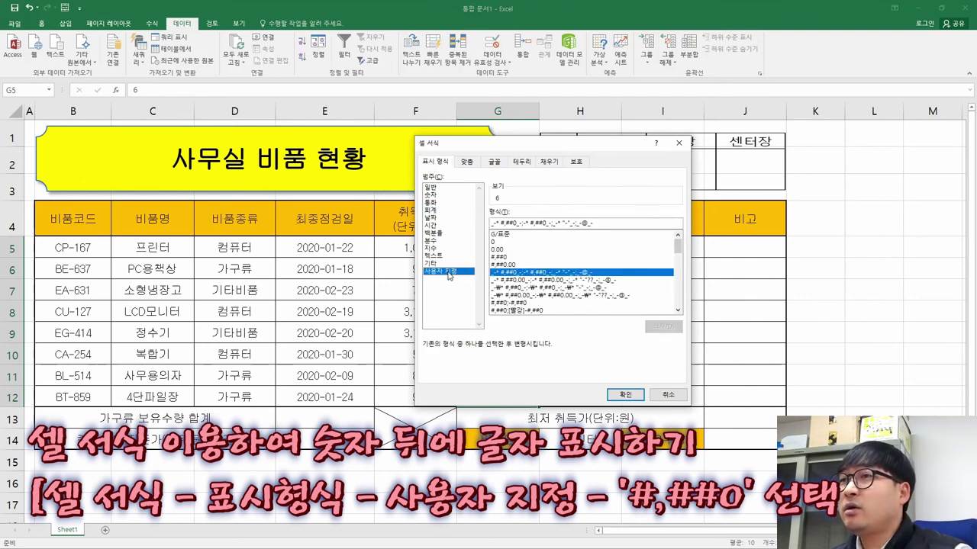
{"action": "left_click_drag", "start_coordinate": [527, 145], "coordinate": [266, 166]}
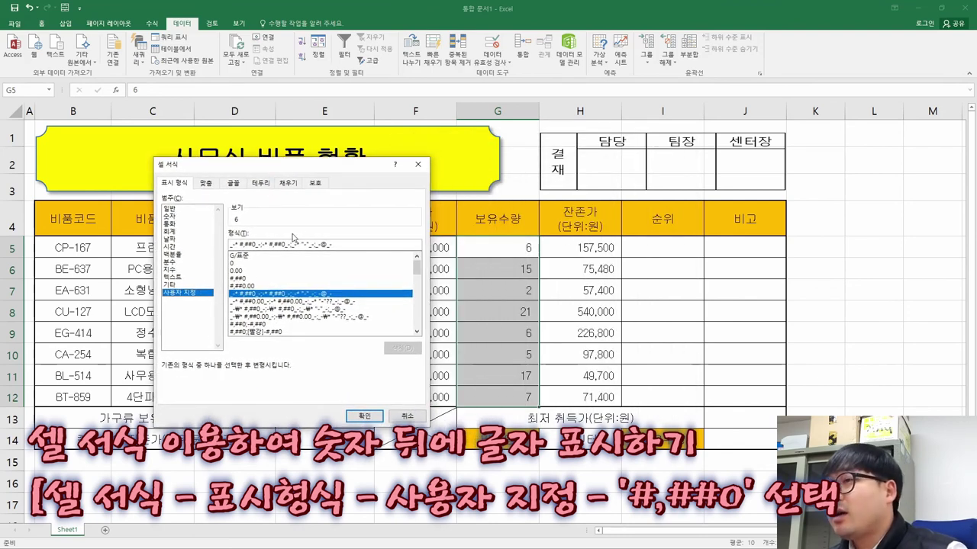
Base the custom format on #,##0, append 개, and apply it to G5:G12
{"action": "left_click", "coordinate": [247, 279]}
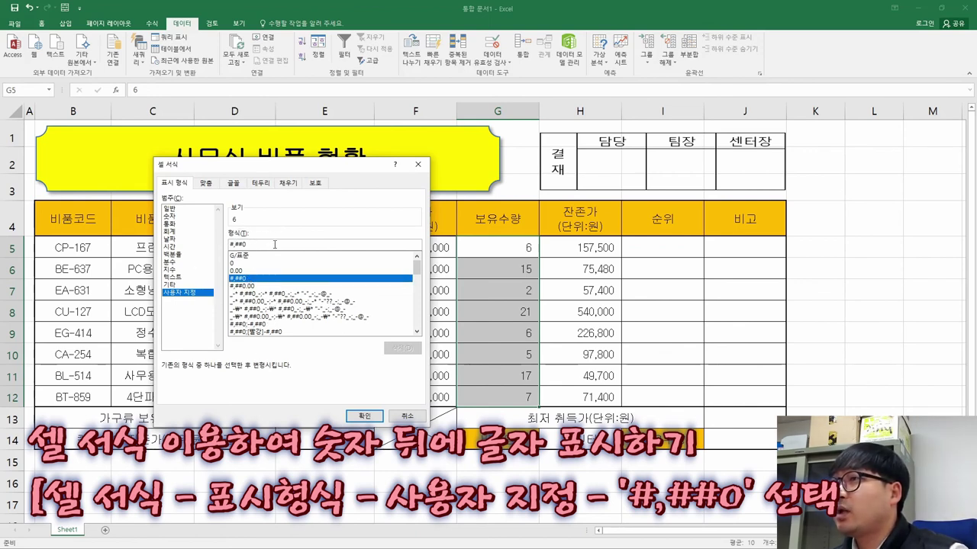
{"action": "type", "text": "ㄱ"}
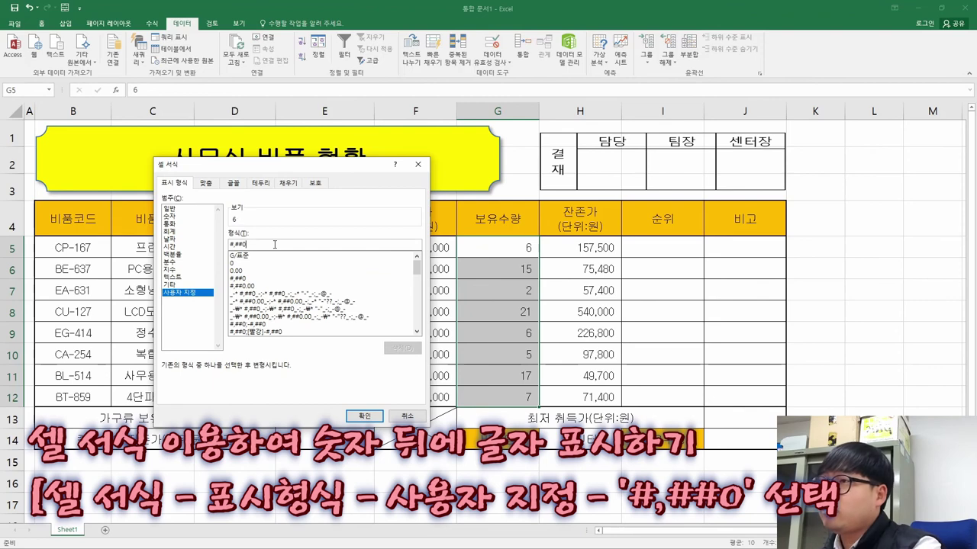
{"action": "left_click", "coordinate": [245, 221]}
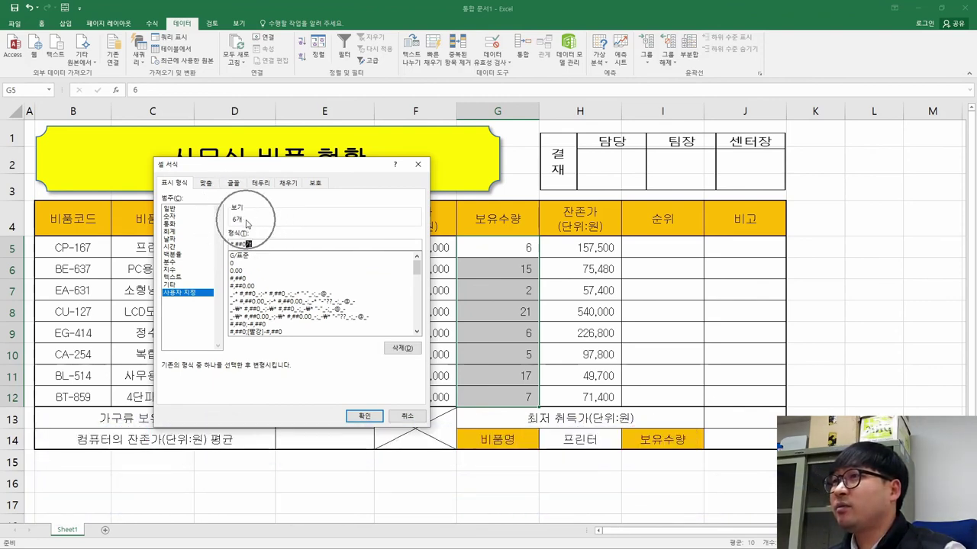
{"action": "left_click", "coordinate": [366, 416]}
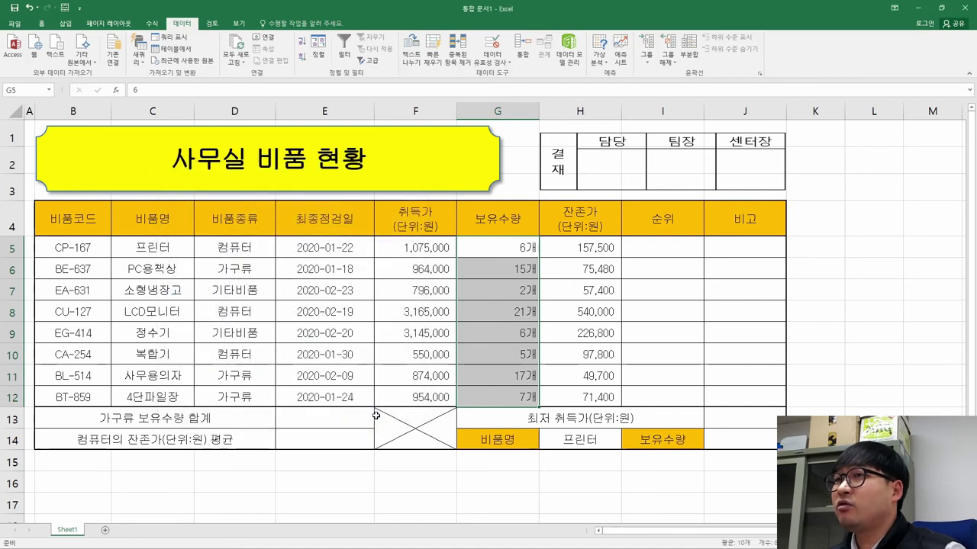
Try centre alignment on the quantity in G9 and undo it
{"action": "left_click", "coordinate": [504, 338]}
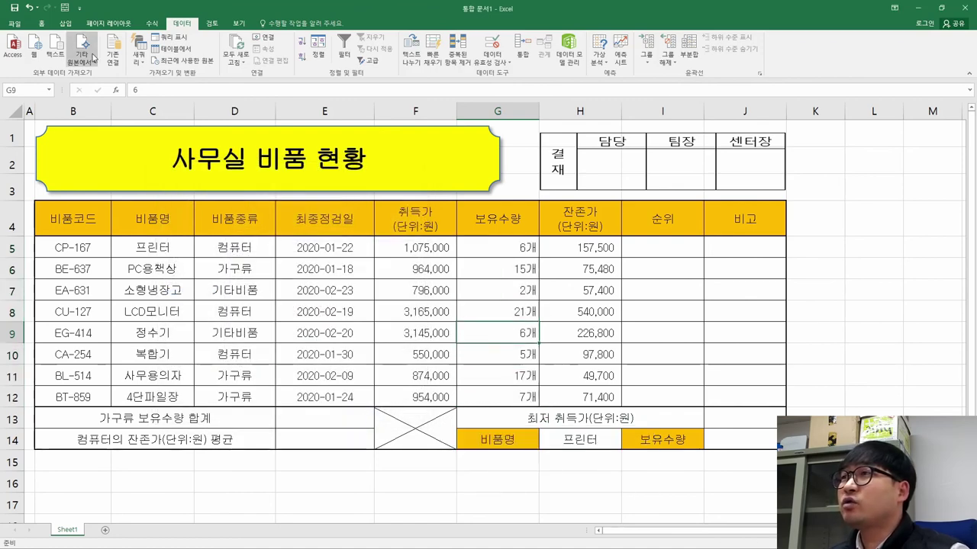
{"action": "left_click", "coordinate": [42, 23]}
{"action": "left_click", "coordinate": [219, 59]}
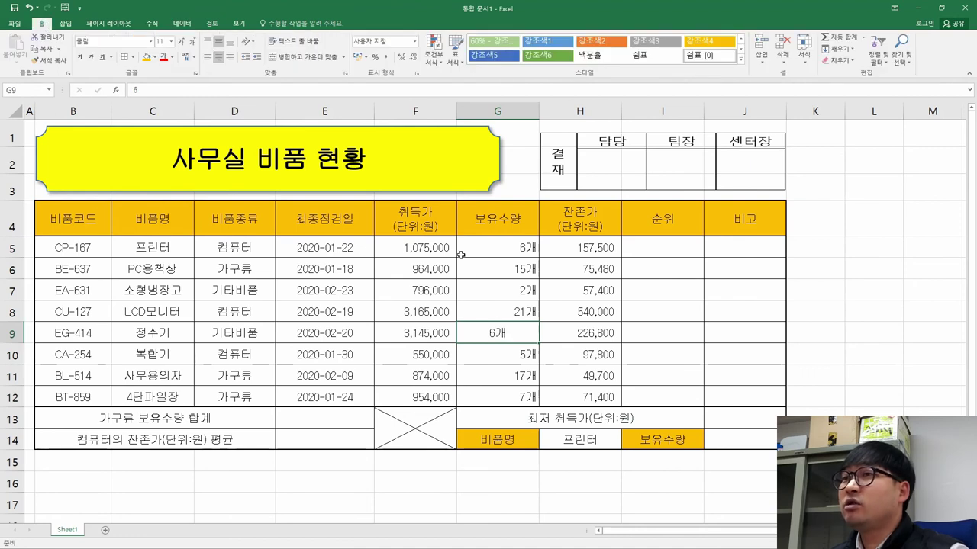
{"action": "key", "text": "ctrl+c"}
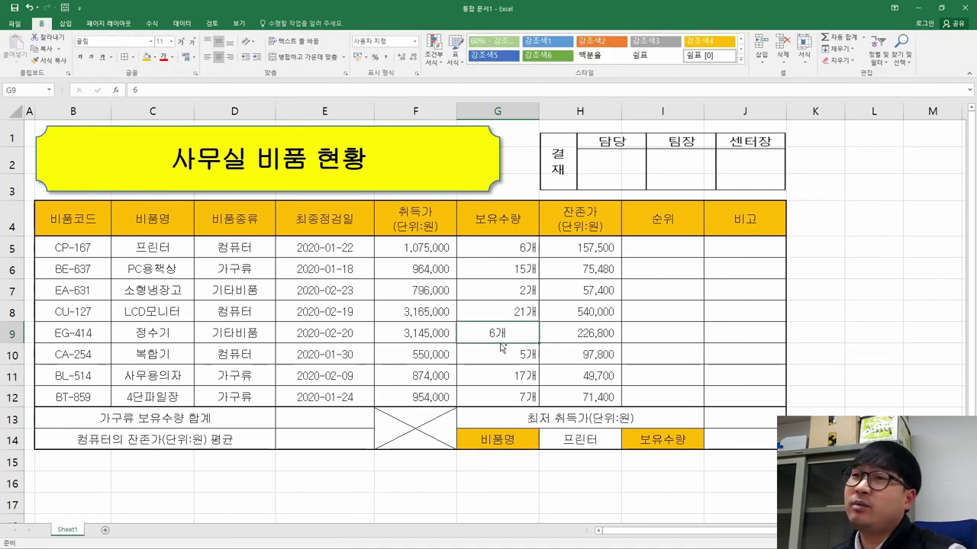
{"action": "key", "text": "Escape"}
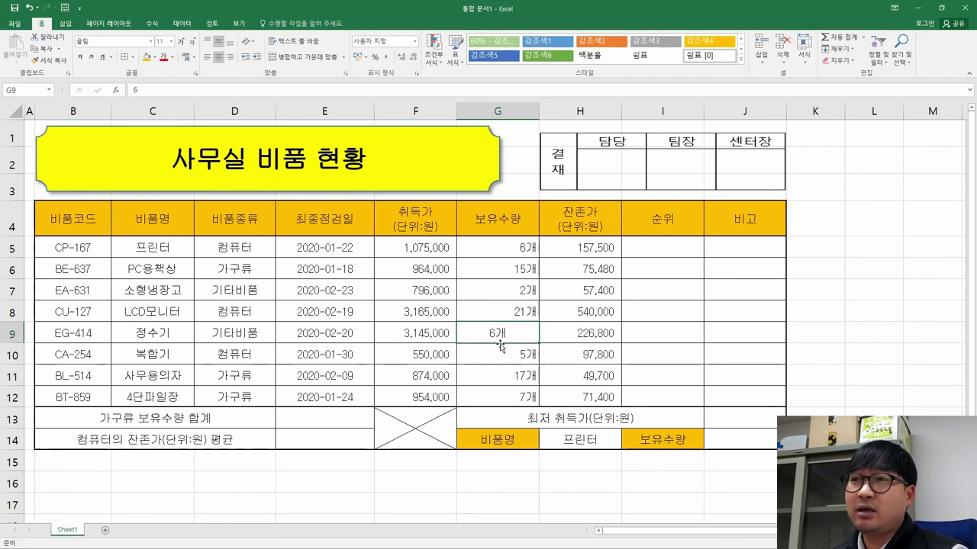
{"action": "key", "text": "ctrl+z"}
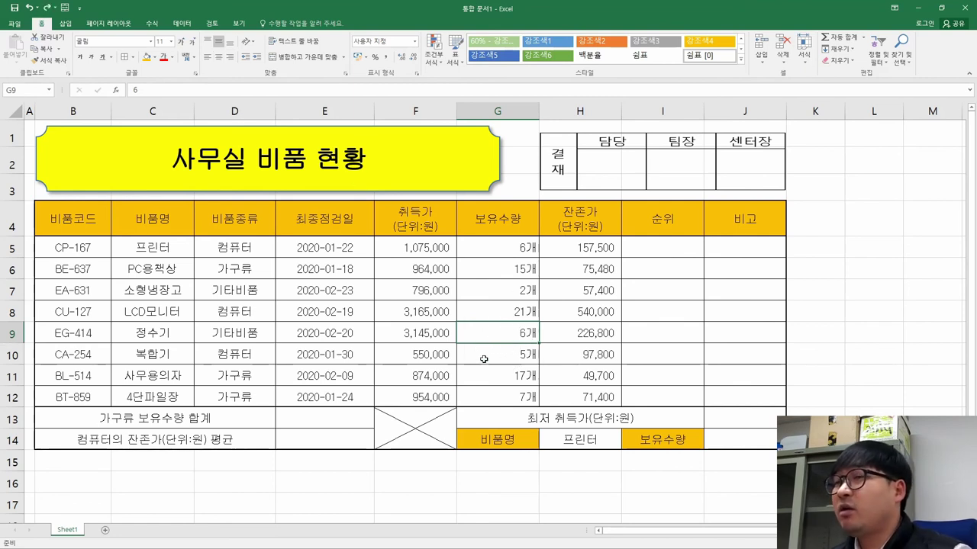
Return to the exam PDF and strike through the finished cell format condition for G5:G12
{"action": "scroll", "coordinate": [522, 341], "scroll_direction": "down", "scroll_amount": 7}
{"action": "scroll", "coordinate": [521, 338], "scroll_direction": "up", "scroll_amount": 7}
{"action": "key", "text": "alt+Tab"}
{"action": "scroll", "coordinate": [521, 337], "scroll_direction": "down", "scroll_amount": 5}
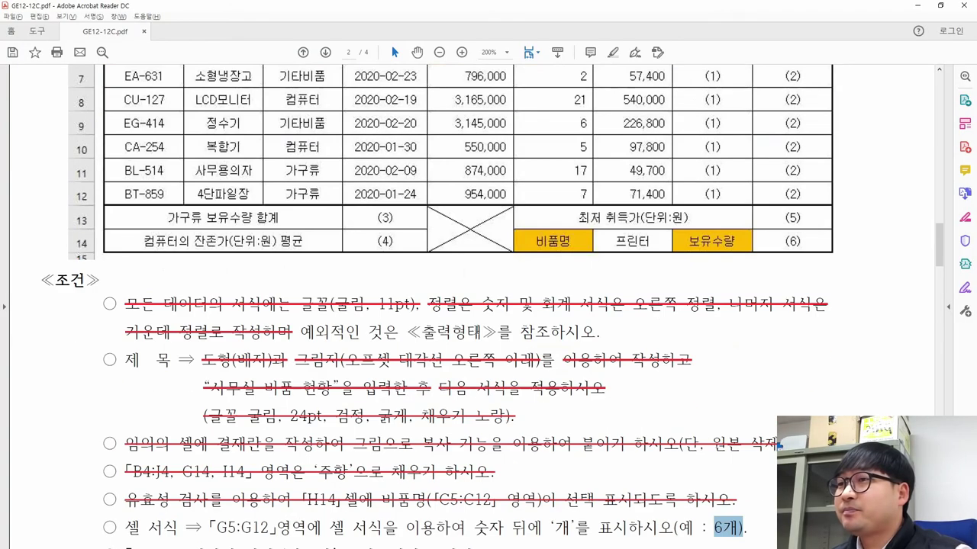
{"action": "left_click_drag", "start_coordinate": [125, 381], "coordinate": [746, 381]}
{"action": "right_click", "coordinate": [721, 381]}
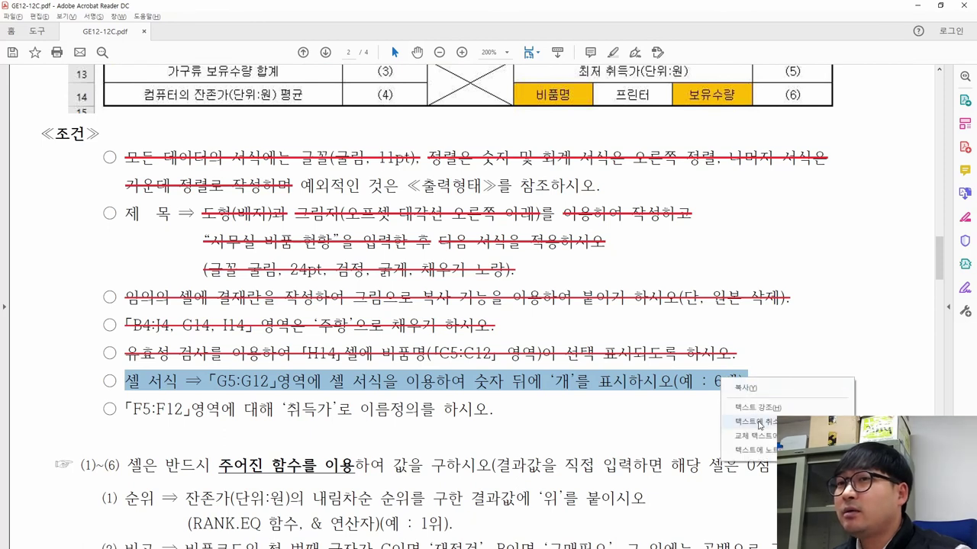
{"action": "left_click", "coordinate": [760, 421]}
Examine the PDF's name definition condition for F5:F12 and locate that range in the sample table
{"action": "left_click_drag", "start_coordinate": [125, 409], "coordinate": [494, 412]}
{"action": "scroll", "coordinate": [373, 420], "scroll_direction": "up", "scroll_amount": 10}
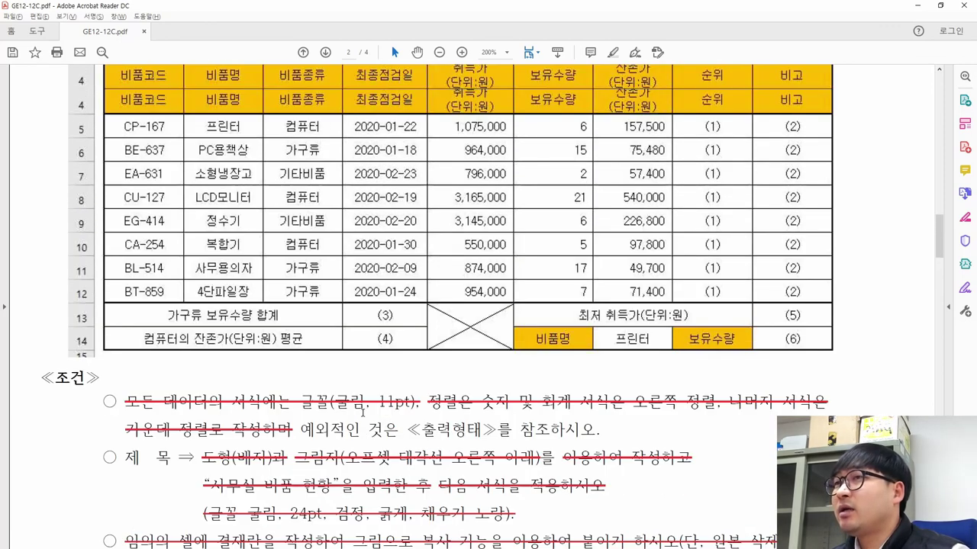
{"action": "scroll", "coordinate": [394, 246], "scroll_direction": "up", "scroll_amount": 2}
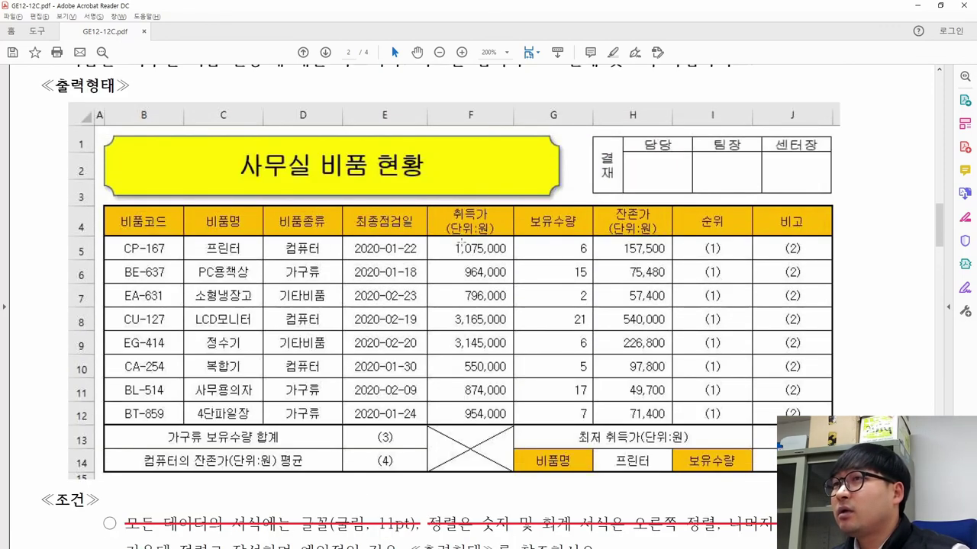
{"action": "left_click_drag", "start_coordinate": [446, 244], "coordinate": [510, 422]}
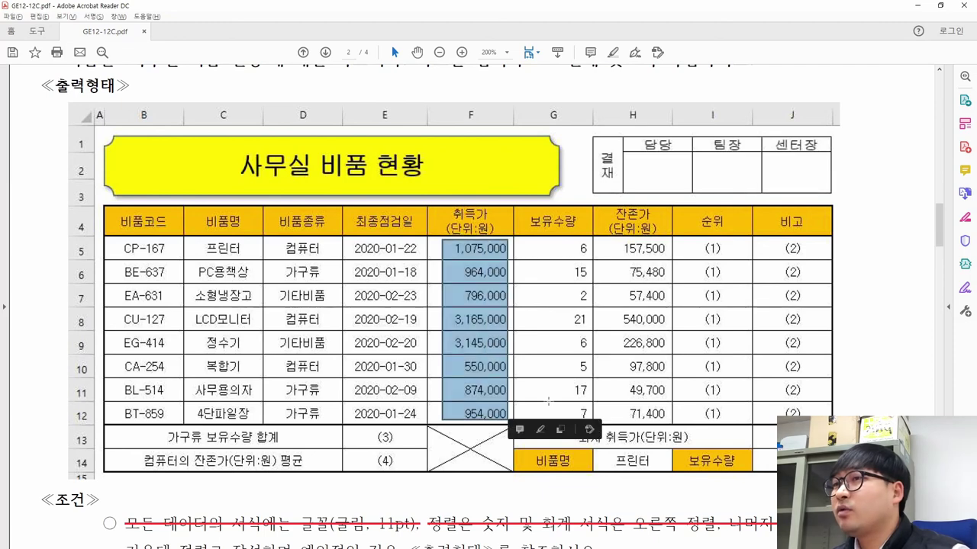
{"action": "scroll", "coordinate": [496, 365], "scroll_direction": "down", "scroll_amount": 12}
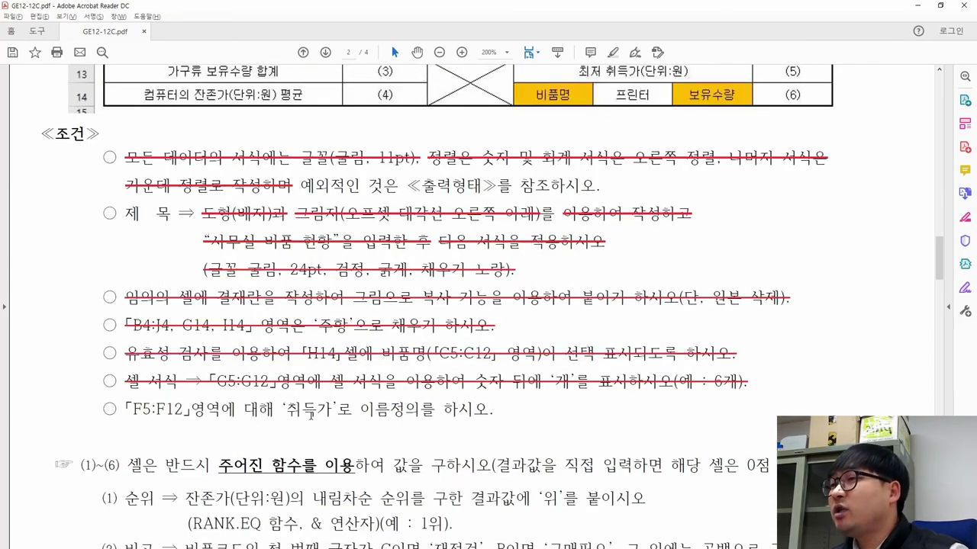
{"action": "left_click_drag", "start_coordinate": [288, 409], "coordinate": [325, 413]}
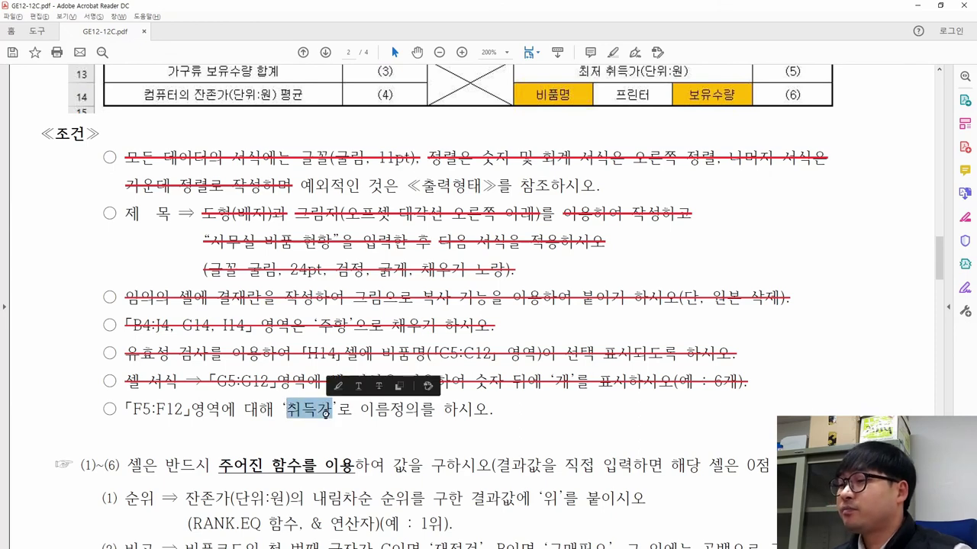
{"action": "left_click", "coordinate": [415, 410]}
Back in Excel, define the name 취득가 for the acquisition price cells F5:F12
{"action": "key", "text": "alt+Tab"}
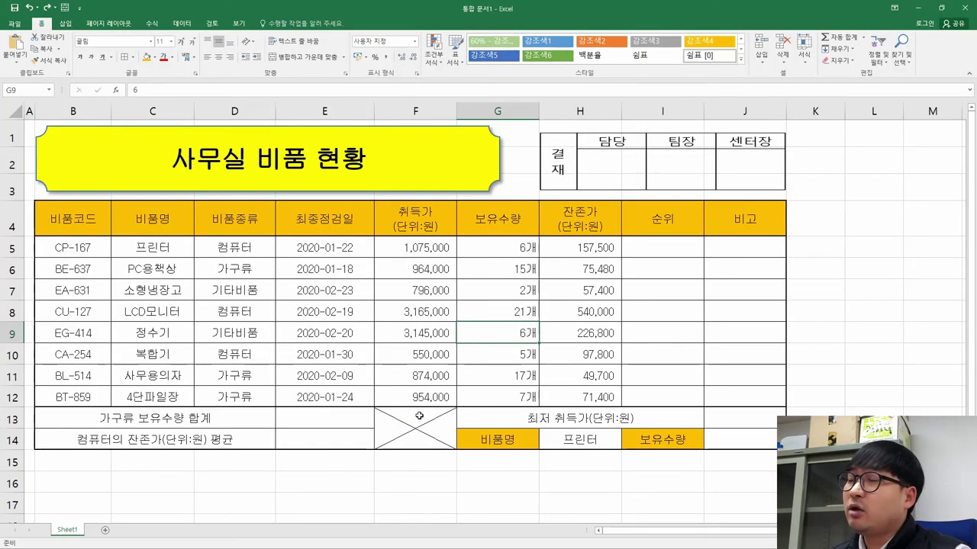
{"action": "left_click_drag", "start_coordinate": [413, 247], "coordinate": [412, 396]}
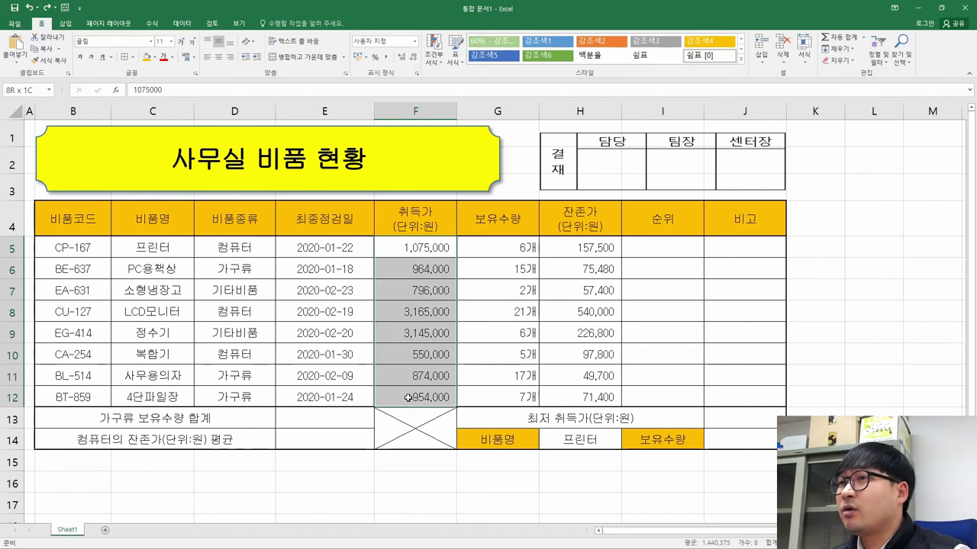
{"action": "left_click_drag", "start_coordinate": [415, 247], "coordinate": [418, 397]}
{"action": "key", "text": "ctrl+q"}
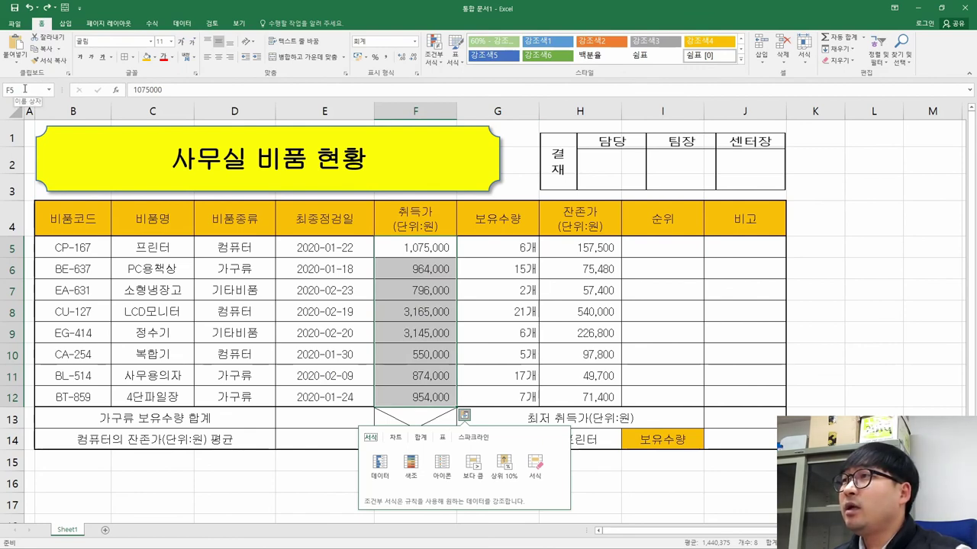
{"action": "left_click", "coordinate": [24, 91]}
{"action": "type", "text": "취득가"}
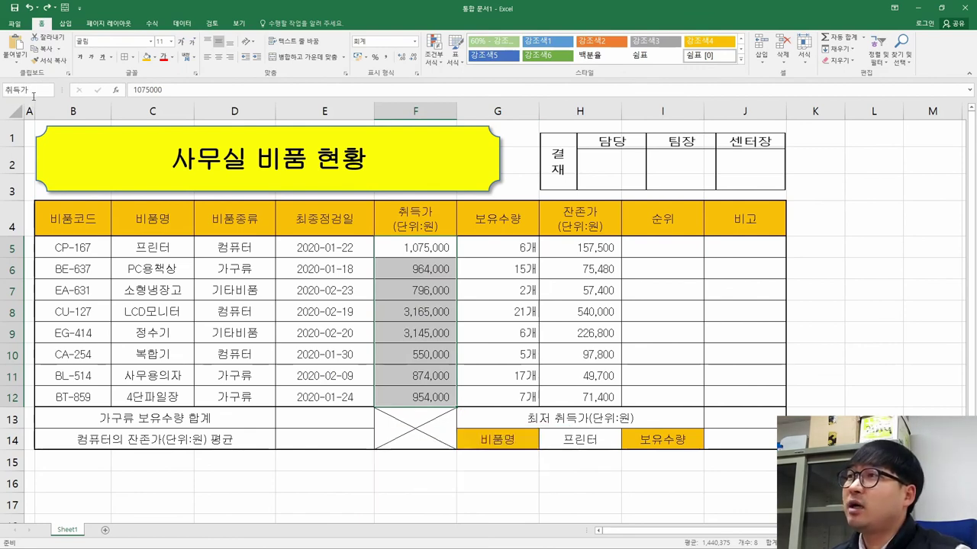
{"action": "key", "text": "Return"}
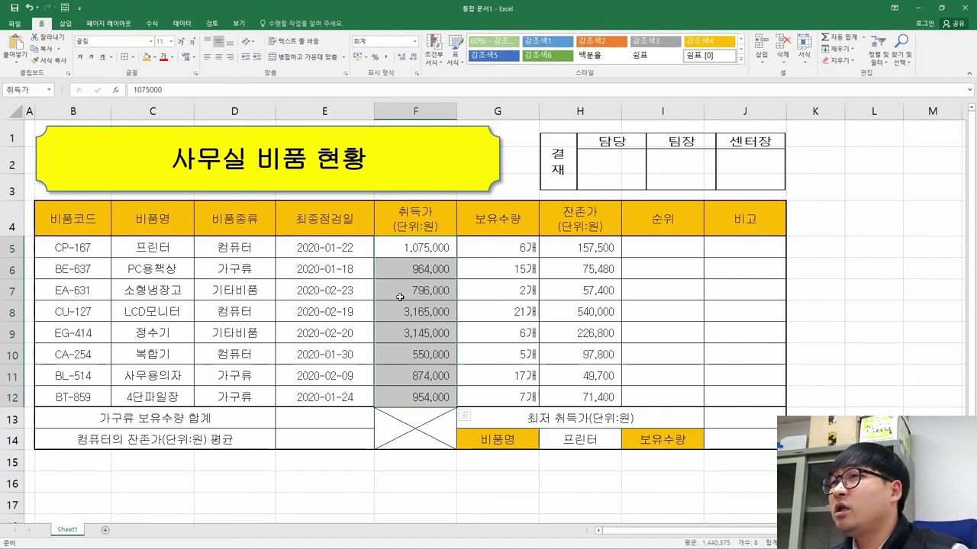
Check which name is shown for single cells and a partial selection within F5:F12
{"action": "left_click", "coordinate": [405, 305]}
{"action": "left_click", "coordinate": [418, 251]}
{"action": "left_click_drag", "start_coordinate": [417, 269], "coordinate": [404, 305]}
{"action": "left_click", "coordinate": [406, 374]}
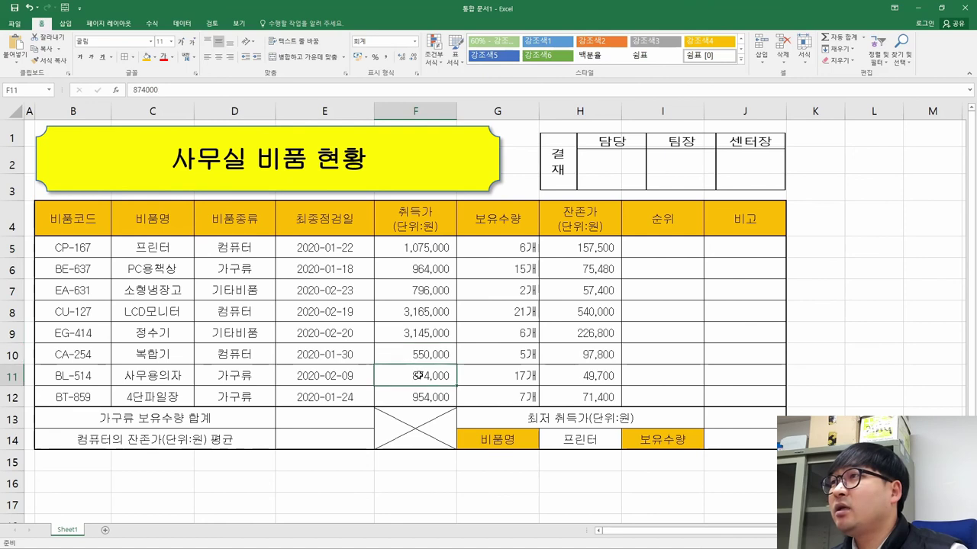
Select the whole range F5:F12 to check which name is shown for it
{"action": "left_click", "coordinate": [489, 333]}
{"action": "left_click_drag", "start_coordinate": [427, 248], "coordinate": [416, 396]}
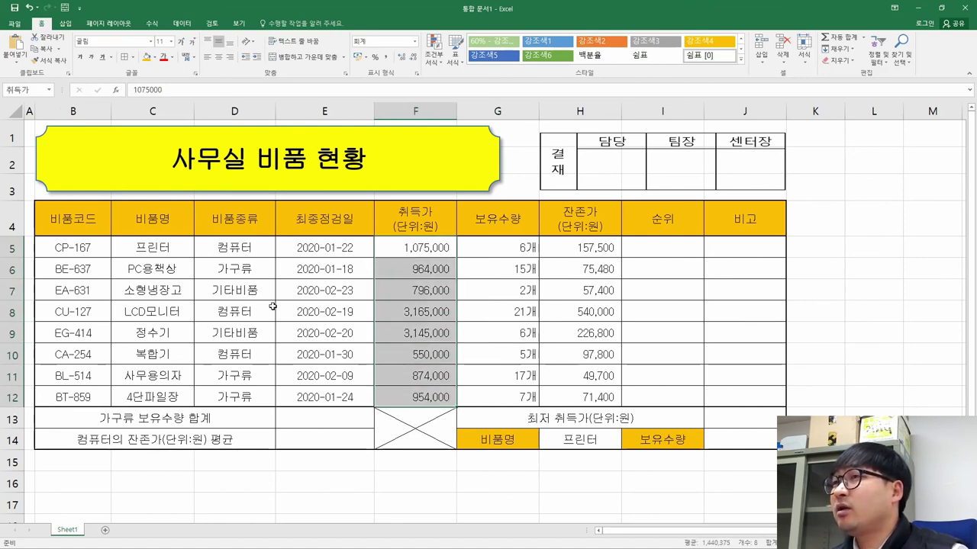
{"action": "left_click", "coordinate": [437, 310]}
Return to the exam PDF and strike through the finished name definition condition for F5:F12
{"action": "key", "text": "alt+Tab"}
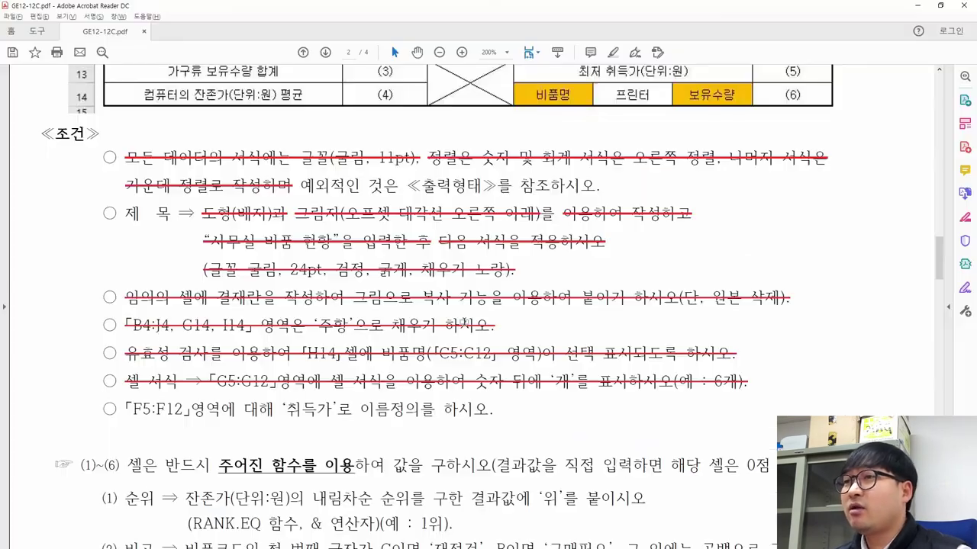
{"action": "left_click_drag", "start_coordinate": [127, 408], "coordinate": [494, 409]}
{"action": "right_click", "coordinate": [479, 412]}
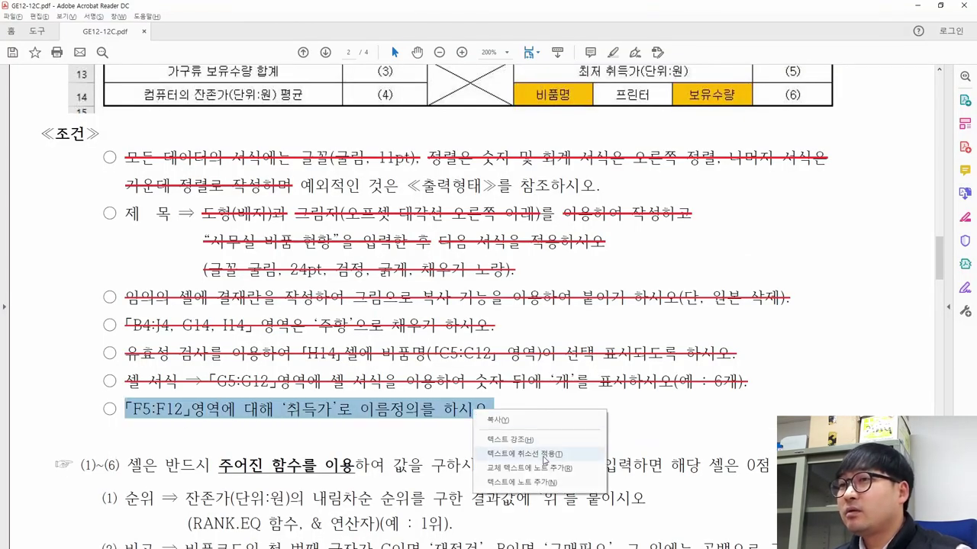
{"action": "left_click", "coordinate": [525, 453]}
Compare the finished Excel worksheet with the sample output table in the exam PDF, switching between the two
{"action": "scroll", "coordinate": [478, 351], "scroll_direction": "up", "scroll_amount": 5}
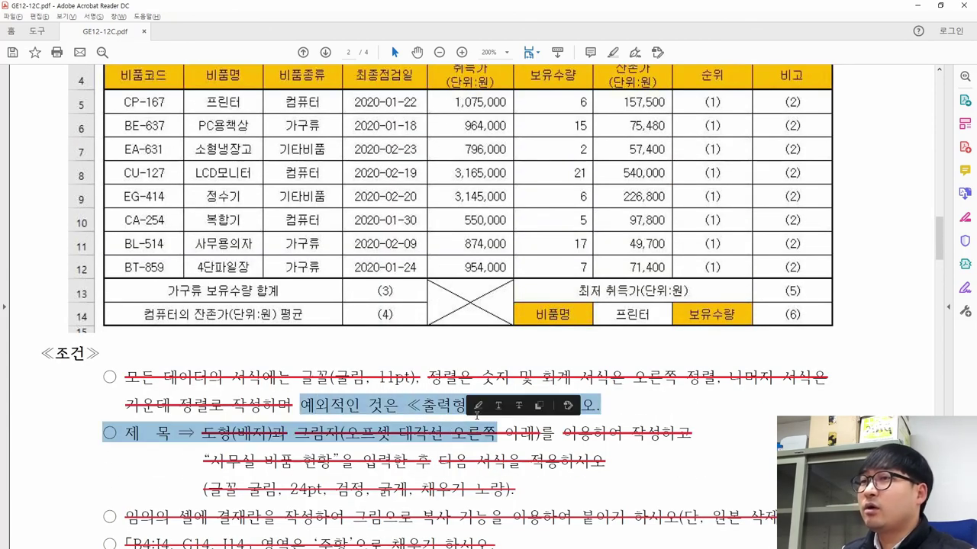
{"action": "scroll", "coordinate": [480, 345], "scroll_direction": "up", "scroll_amount": 3}
{"action": "key", "text": "alt+Tab"}
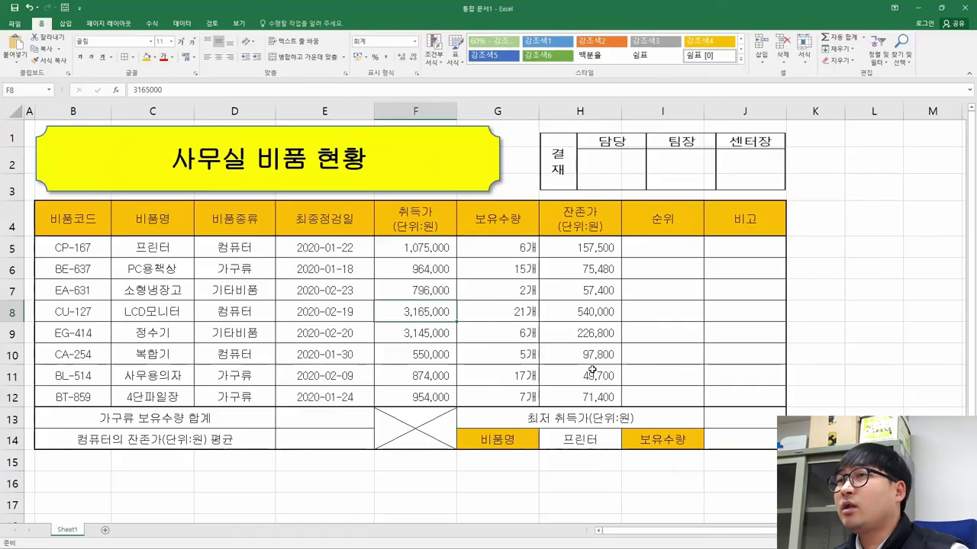
{"action": "key", "text": "alt+Tab"}
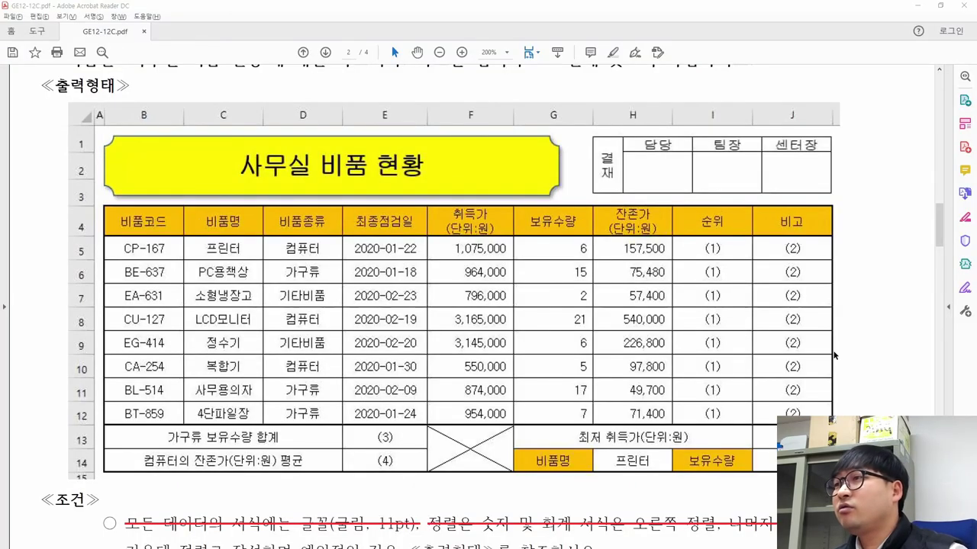
{"action": "key", "text": "alt+Tab"}
{"action": "key", "text": "alt+Tab"}
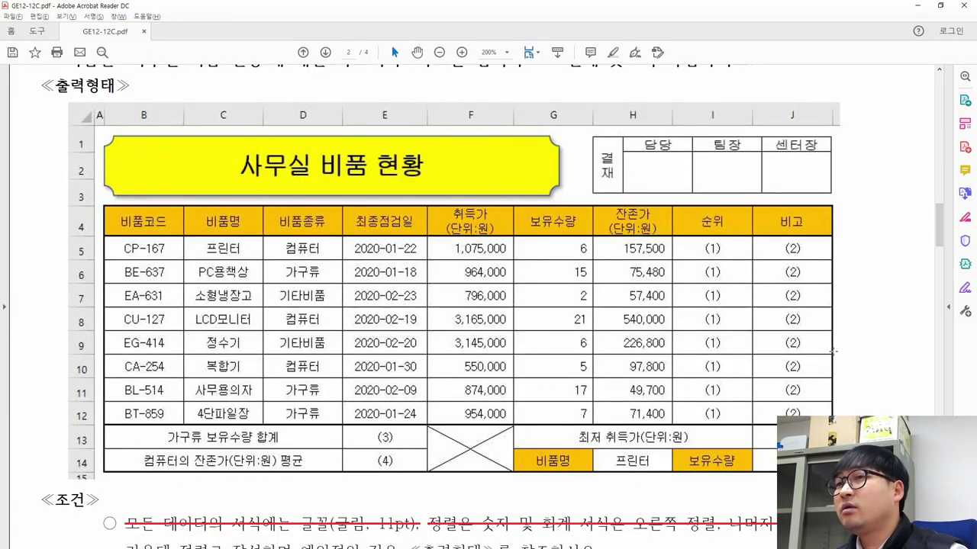
{"action": "key", "text": "alt+Tab"}
{"action": "key", "text": "alt+Tab"}
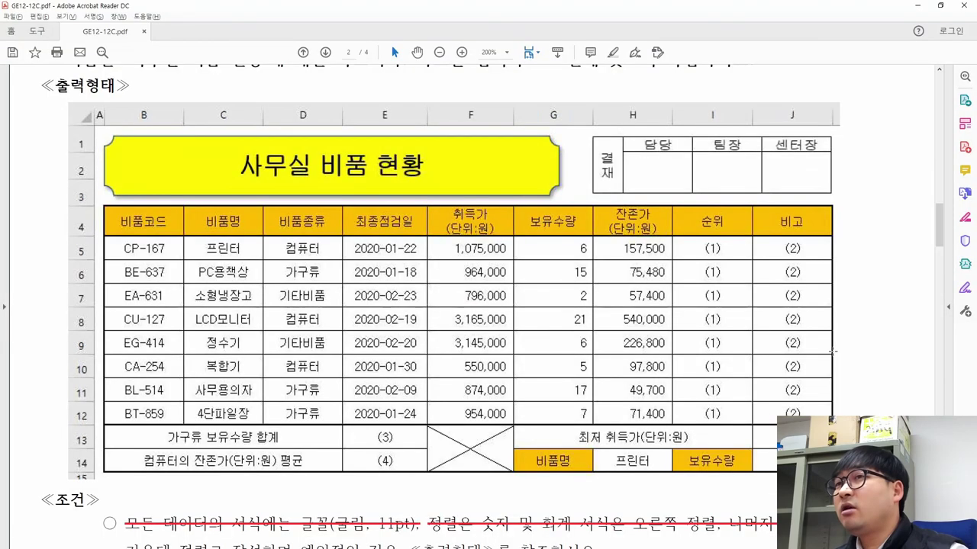
{"action": "key", "text": "alt+Tab"}
{"action": "key", "text": "alt+Tab"}
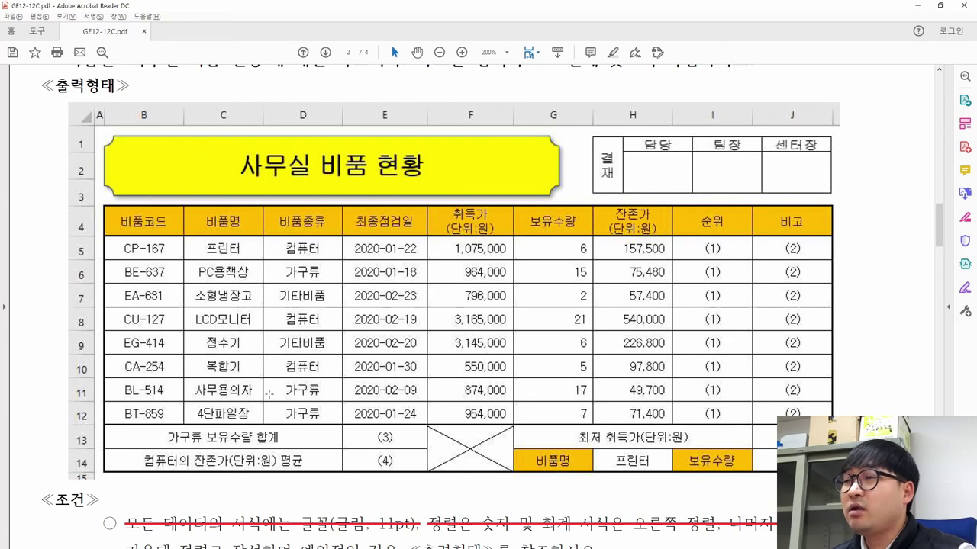
{"action": "key", "text": "alt+Tab"}
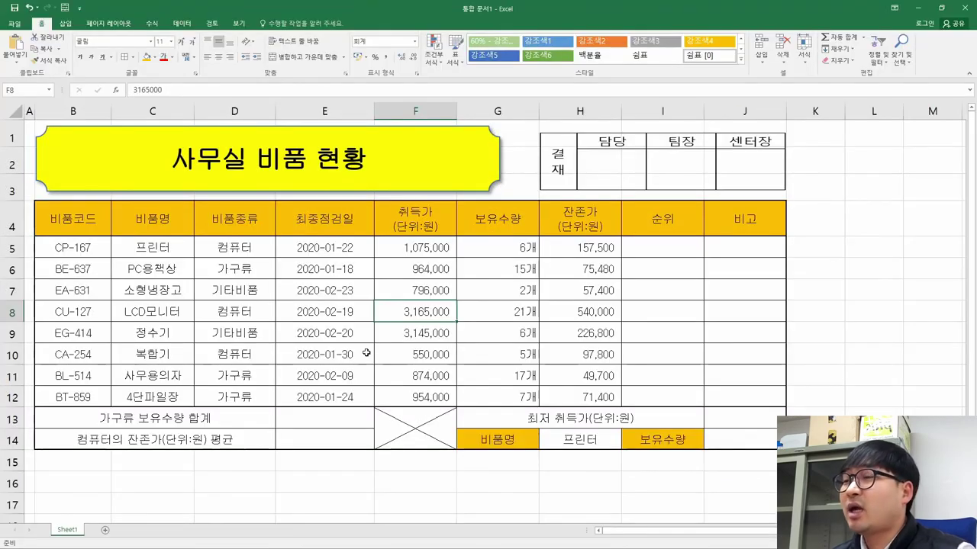
In the exam PDF, review the function instruction for cells (1)~(6) and the 제1작업 heading on table formatting and value calculation
{"action": "key", "text": "alt+Tab"}
{"action": "scroll", "coordinate": [351, 358], "scroll_direction": "down", "scroll_amount": 8}
{"action": "scroll", "coordinate": [320, 364], "scroll_direction": "down", "scroll_amount": 4}
{"action": "left_click_drag", "start_coordinate": [83, 344], "coordinate": [318, 344]}
{"action": "scroll", "coordinate": [391, 360], "scroll_direction": "up", "scroll_amount": 3}
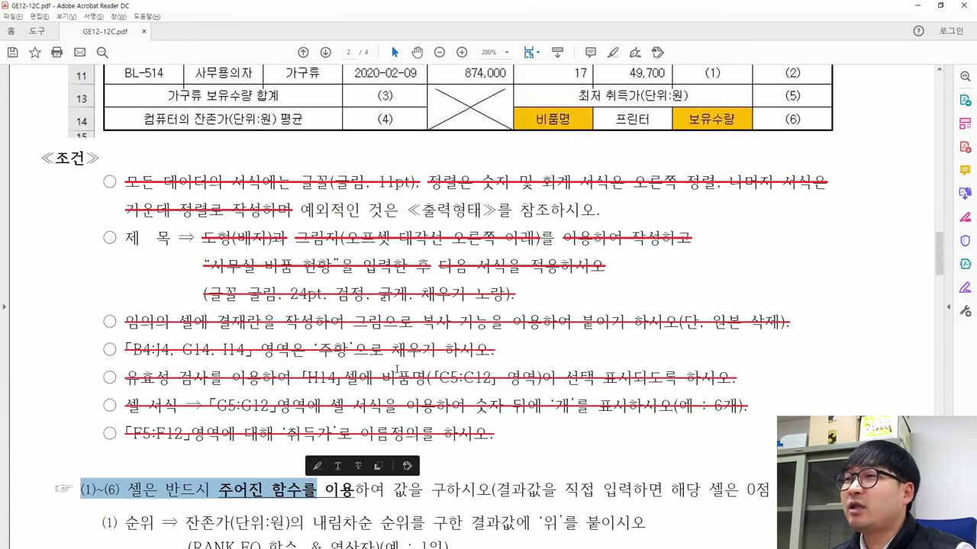
{"action": "scroll", "coordinate": [396, 369], "scroll_direction": "up", "scroll_amount": 10}
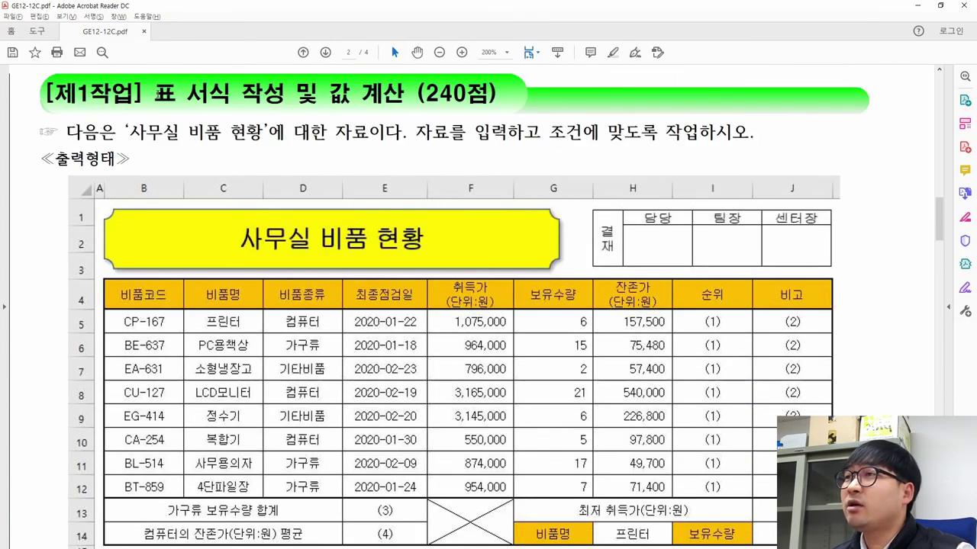
{"action": "left_click_drag", "start_coordinate": [156, 93], "coordinate": [404, 94]}
{"action": "left_click_drag", "start_coordinate": [329, 93], "coordinate": [403, 94]}
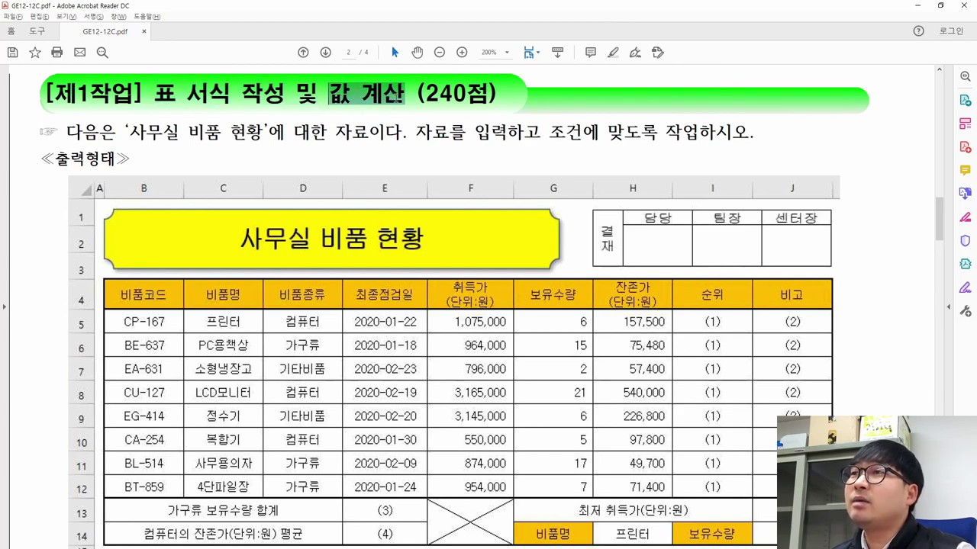
{"action": "left_click", "coordinate": [340, 345]}
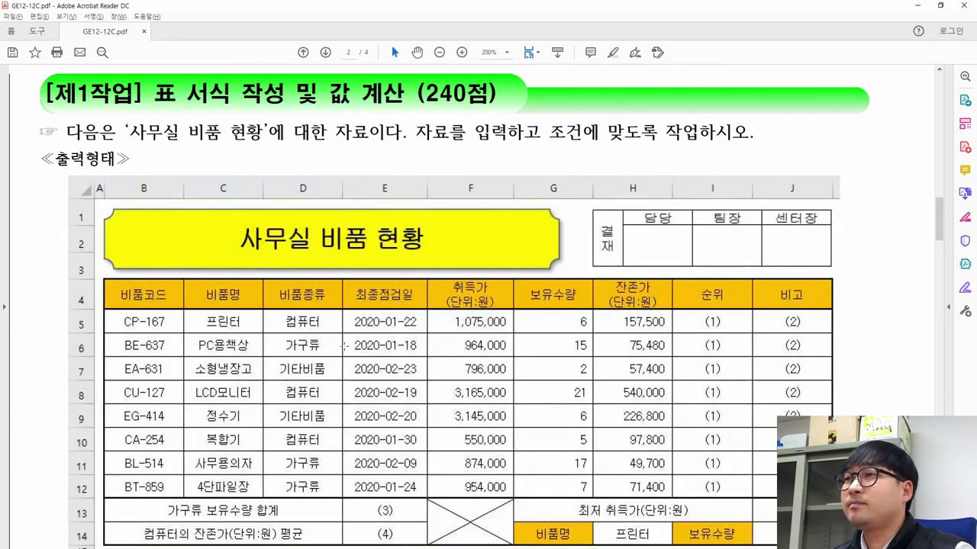